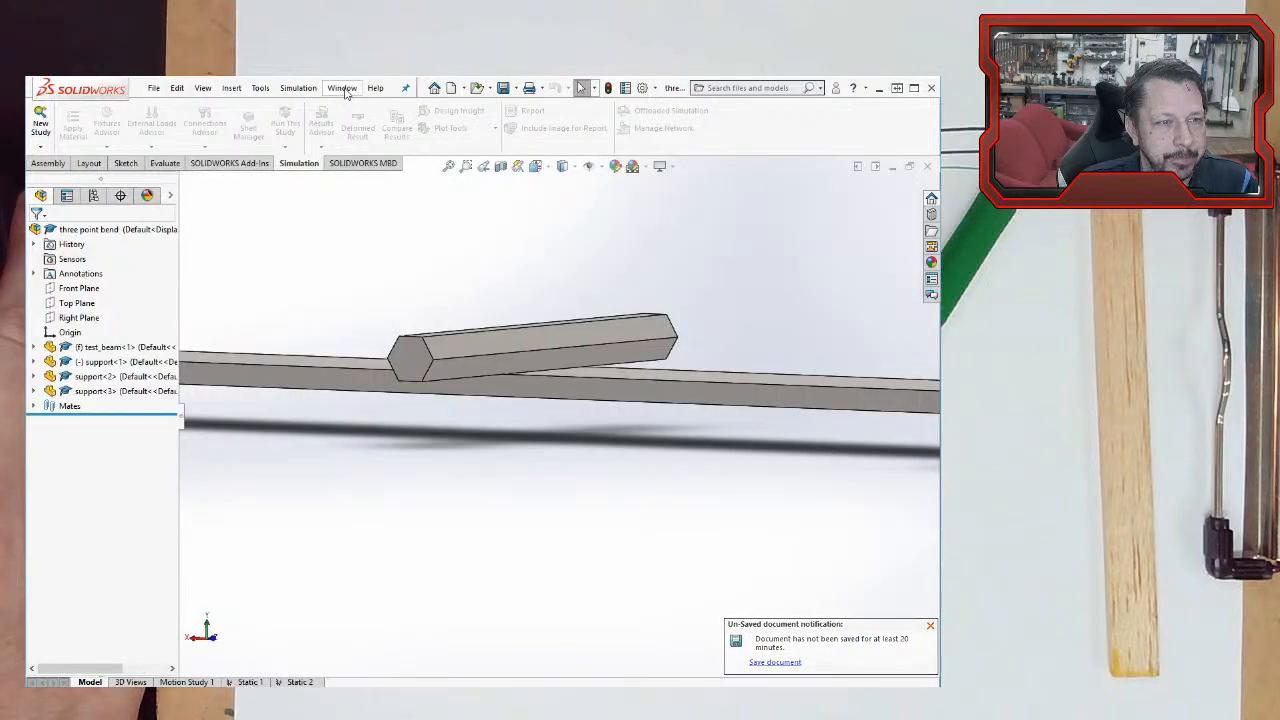
- Close the three point bend assembly, saving all modified documents
{"action": "left_click", "coordinate": [342, 88]}
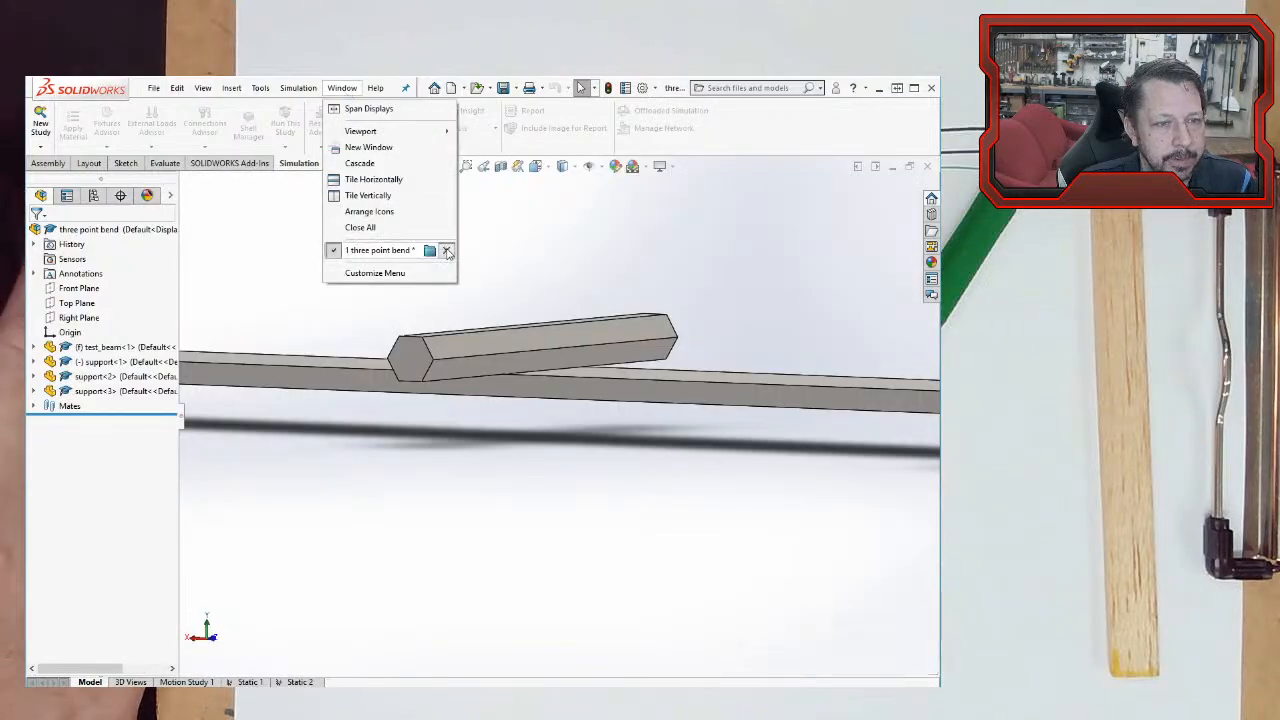
{"action": "left_click", "coordinate": [446, 251]}
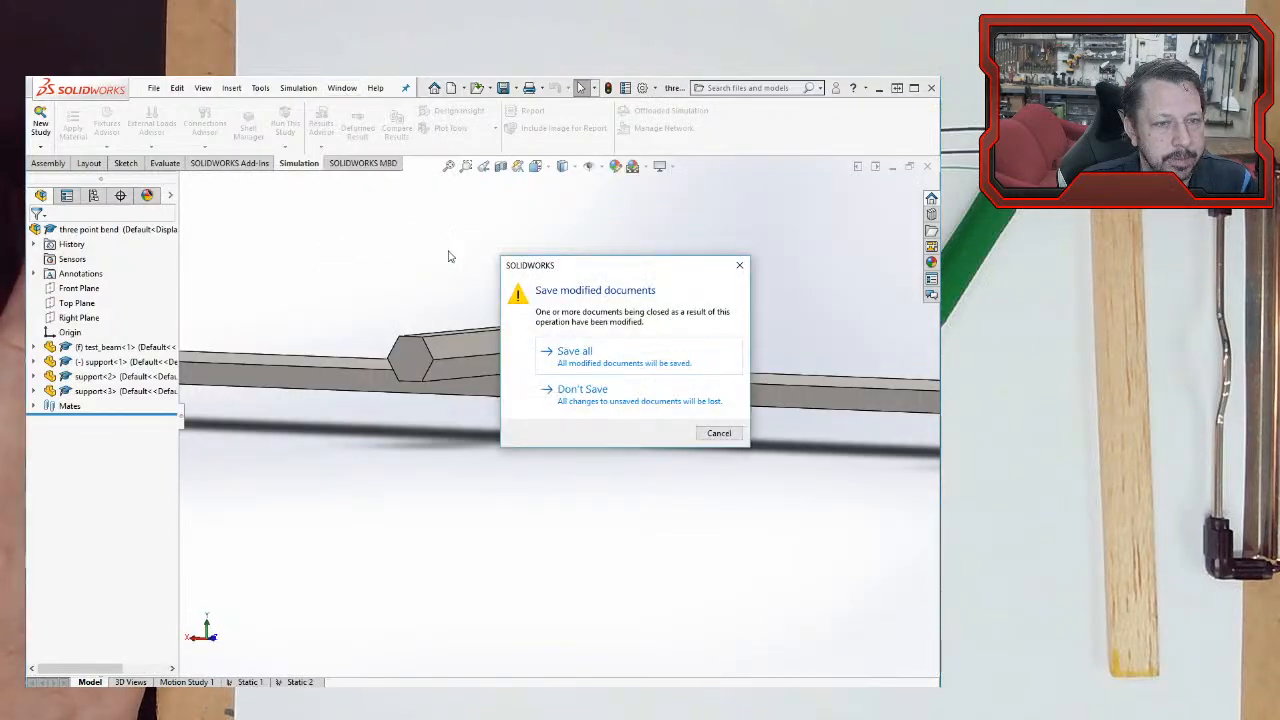
{"action": "left_click", "coordinate": [590, 360]}
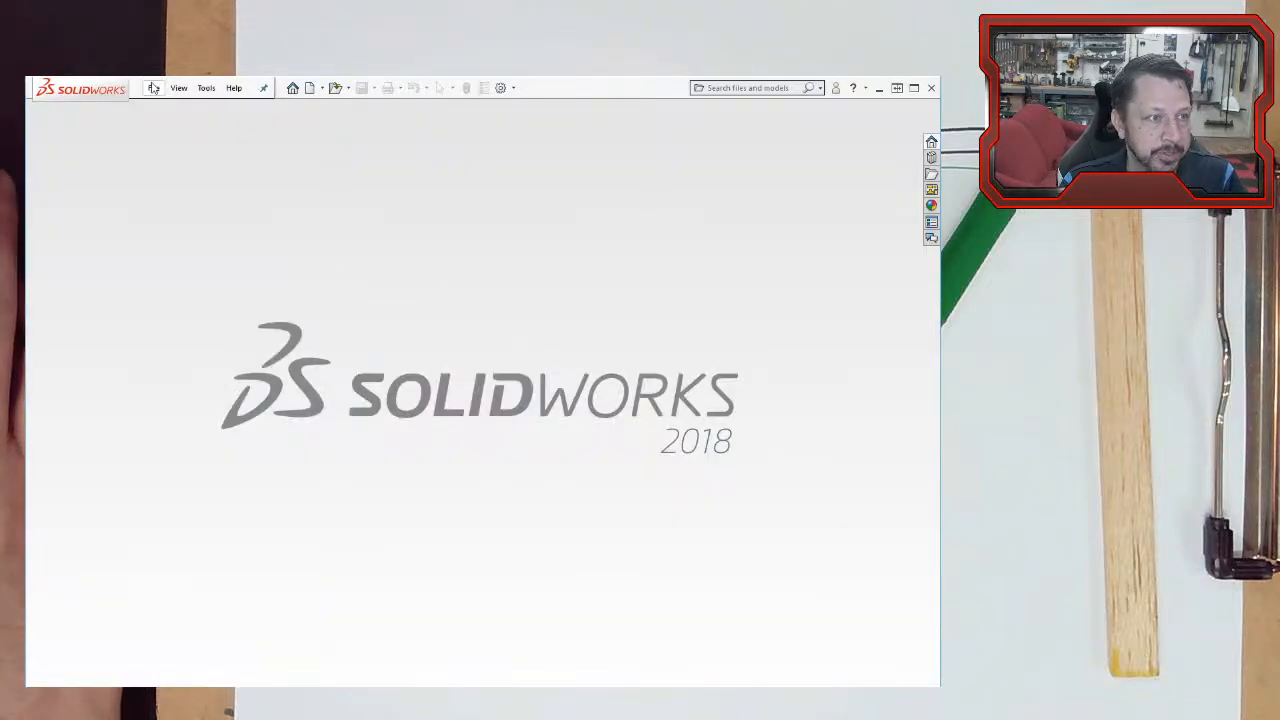
- Create a new part document
{"action": "left_click", "coordinate": [153, 88]}
{"action": "left_click", "coordinate": [165, 106]}
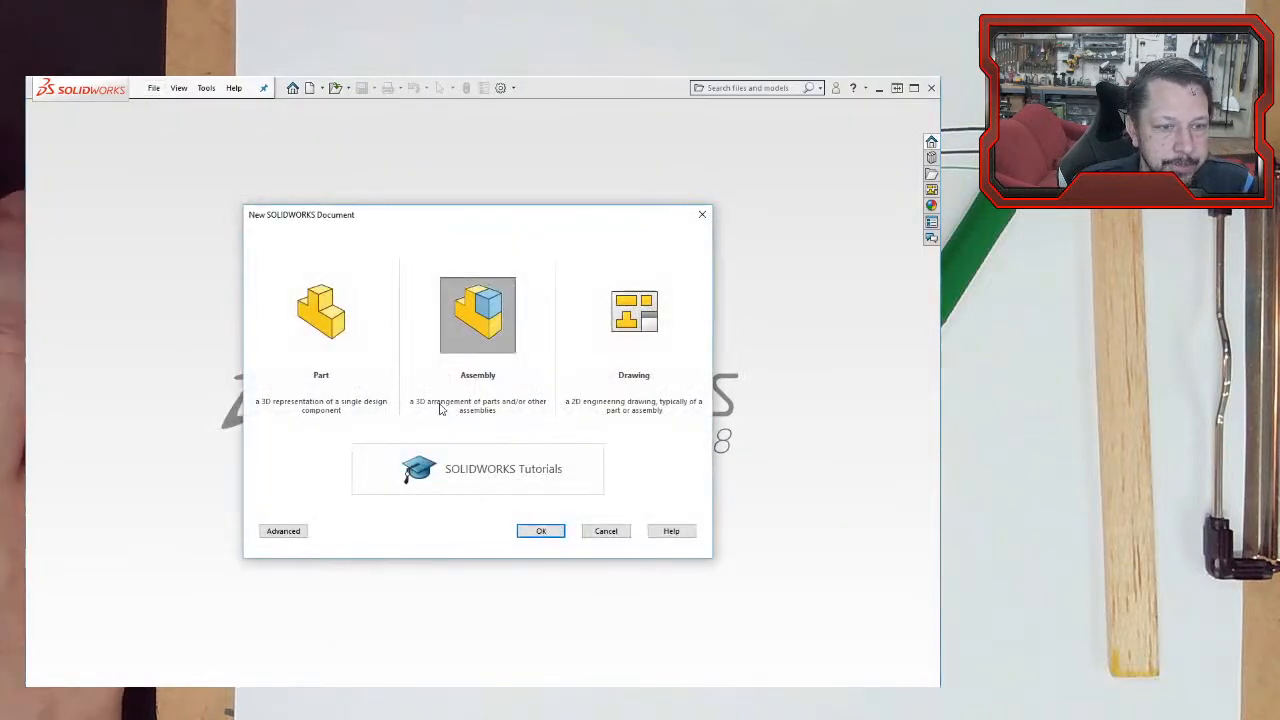
{"action": "left_click", "coordinate": [318, 318]}
{"action": "left_click", "coordinate": [543, 532]}
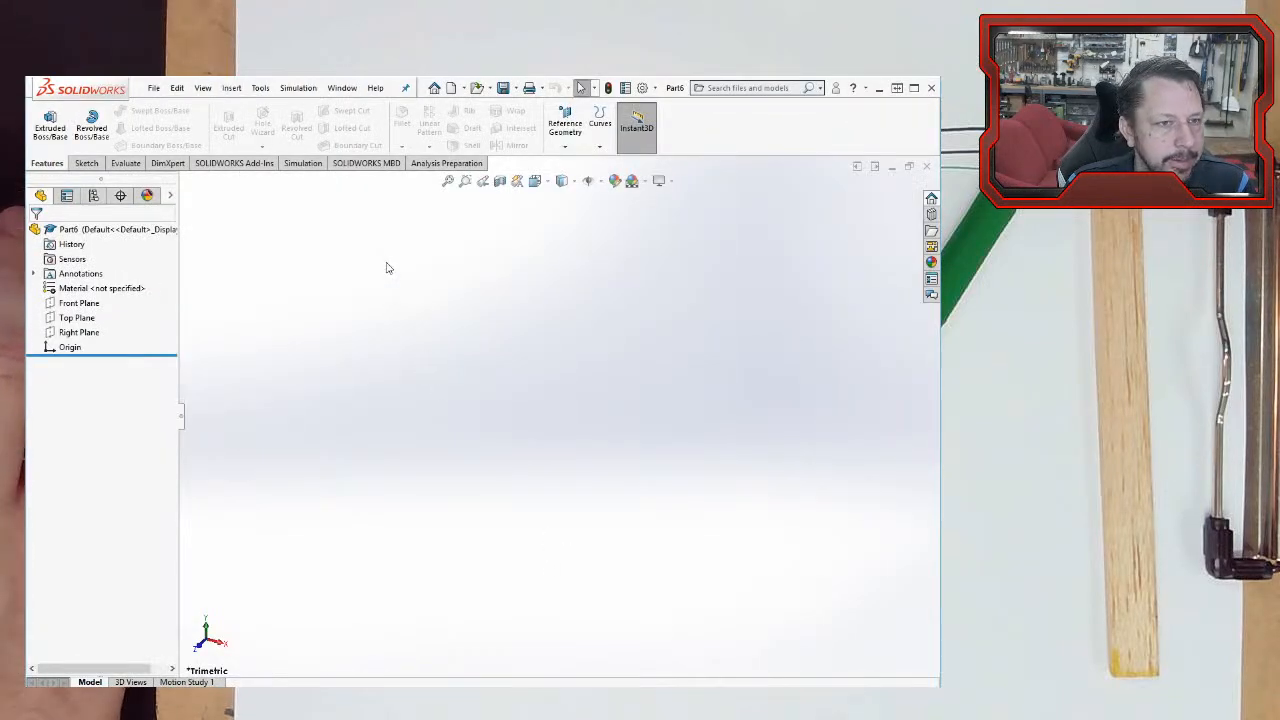
- Start an extruded boss on the Right Plane and sketch a corner rectangle from the origin, about 1.56 by 0.22 in
{"action": "left_click", "coordinate": [91, 126]}
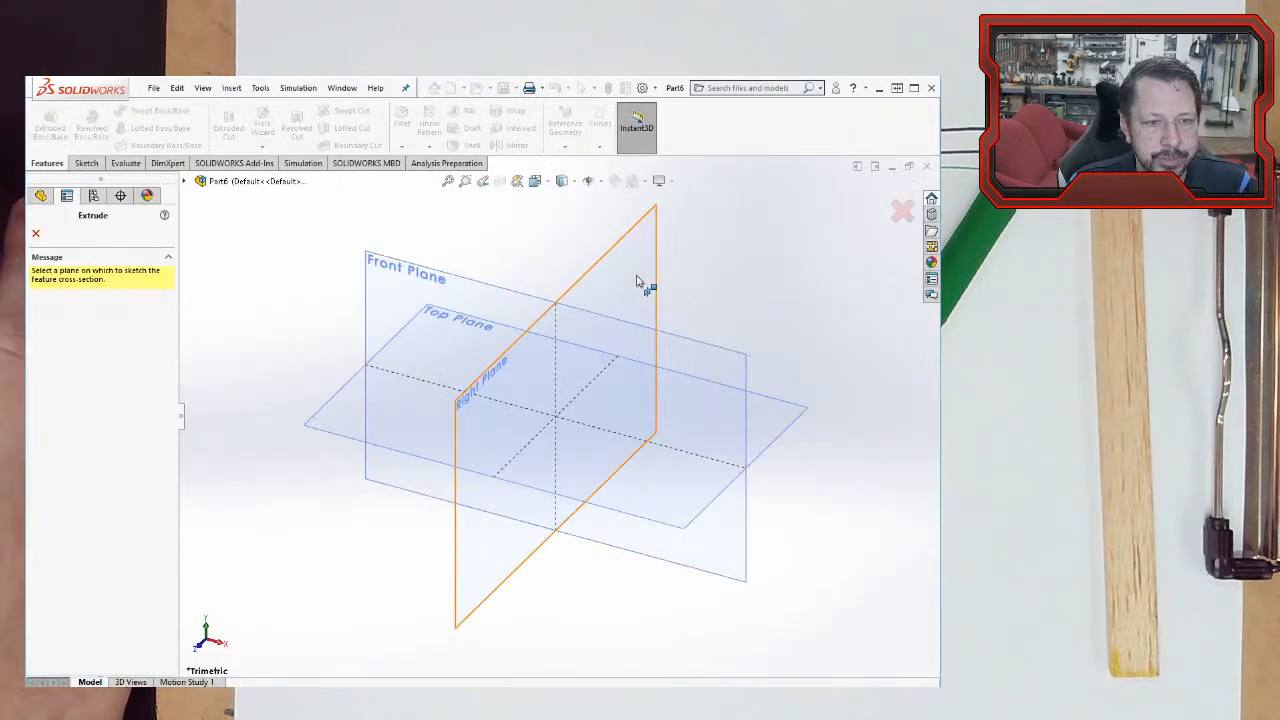
{"action": "left_click", "coordinate": [635, 282]}
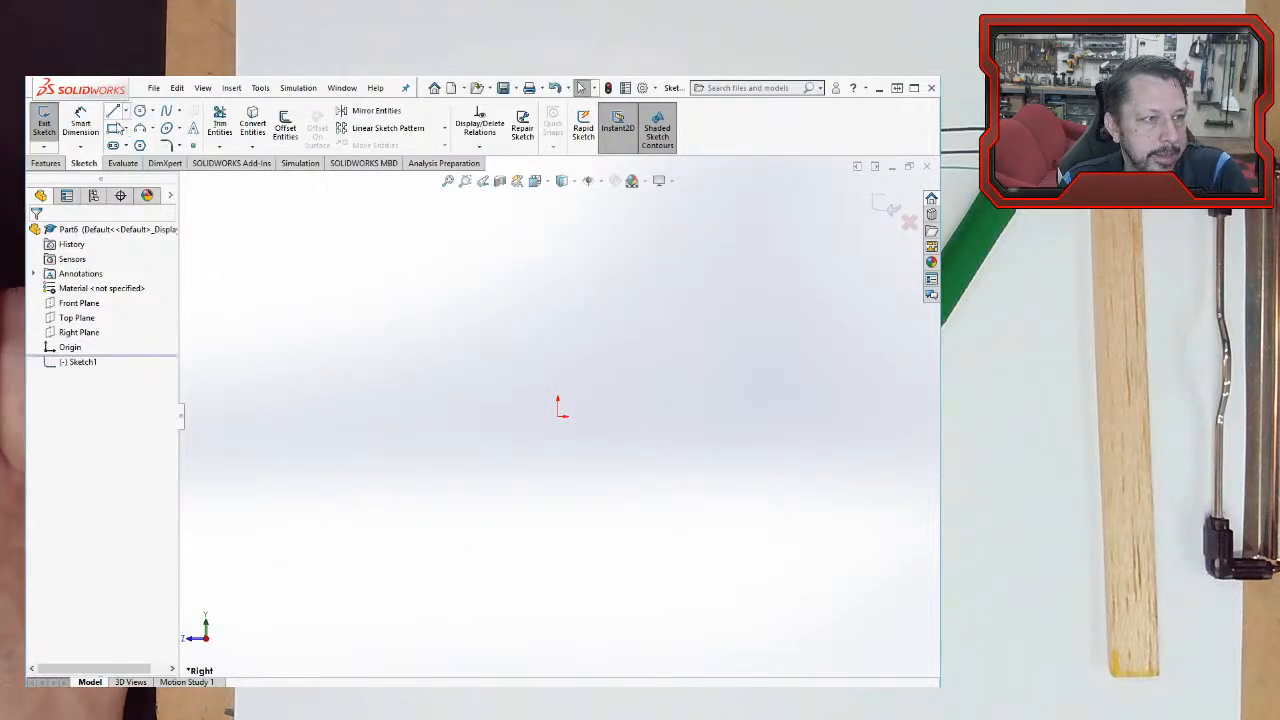
{"action": "left_click", "coordinate": [558, 417]}
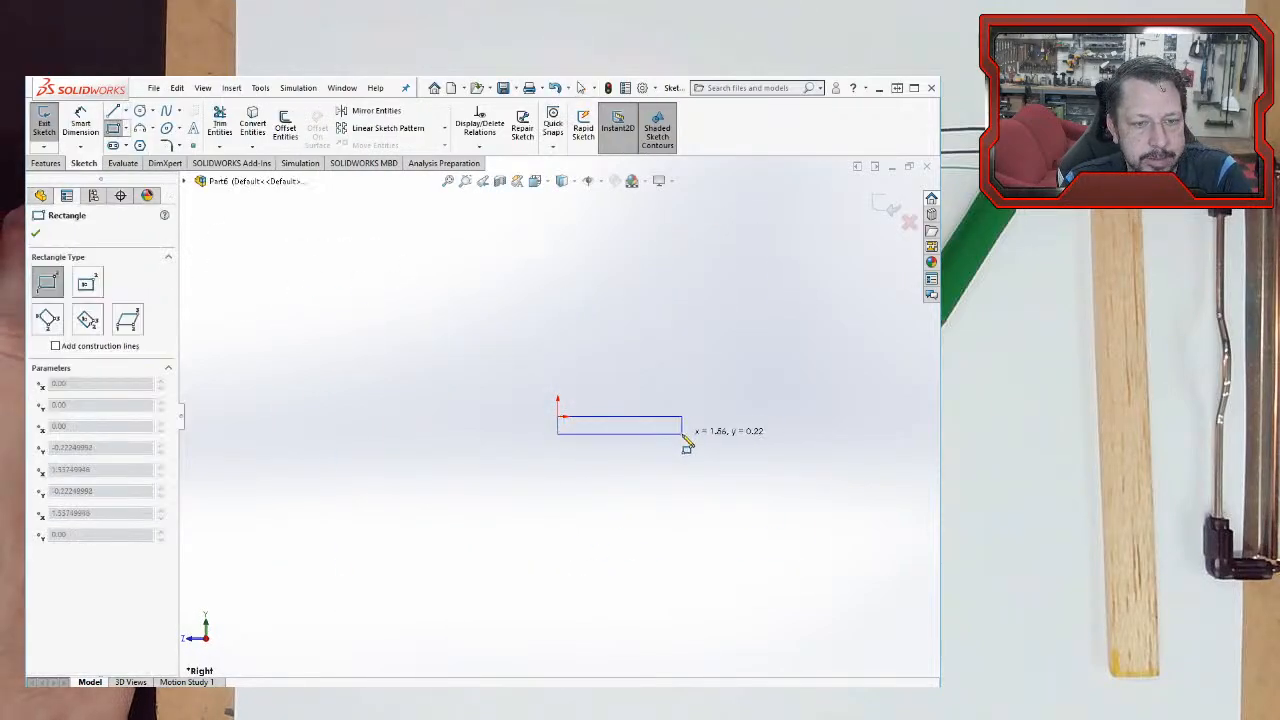
{"action": "left_click", "coordinate": [683, 432]}
{"action": "key", "text": "Escape"}
- Dimension the rectangle to 1.00 in wide and 0.125 in high
{"action": "left_click", "coordinate": [657, 421]}
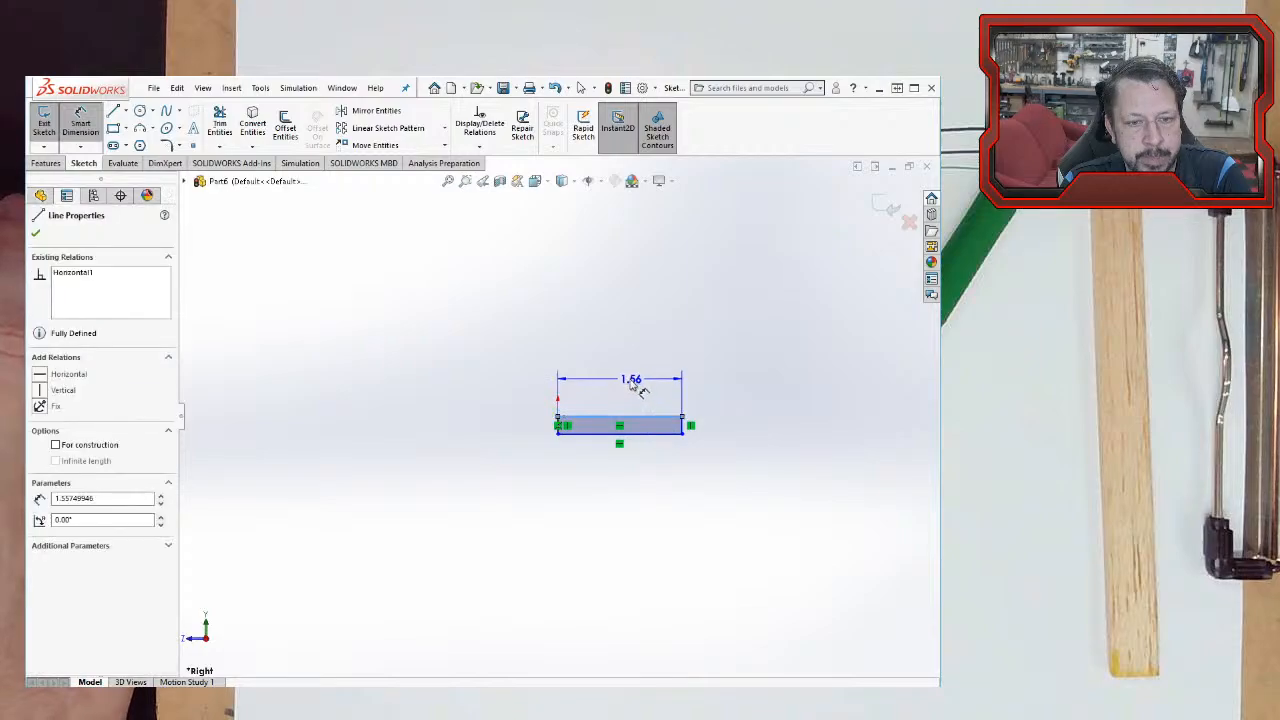
{"action": "left_click", "coordinate": [620, 381]}
{"action": "key", "text": "Return"}
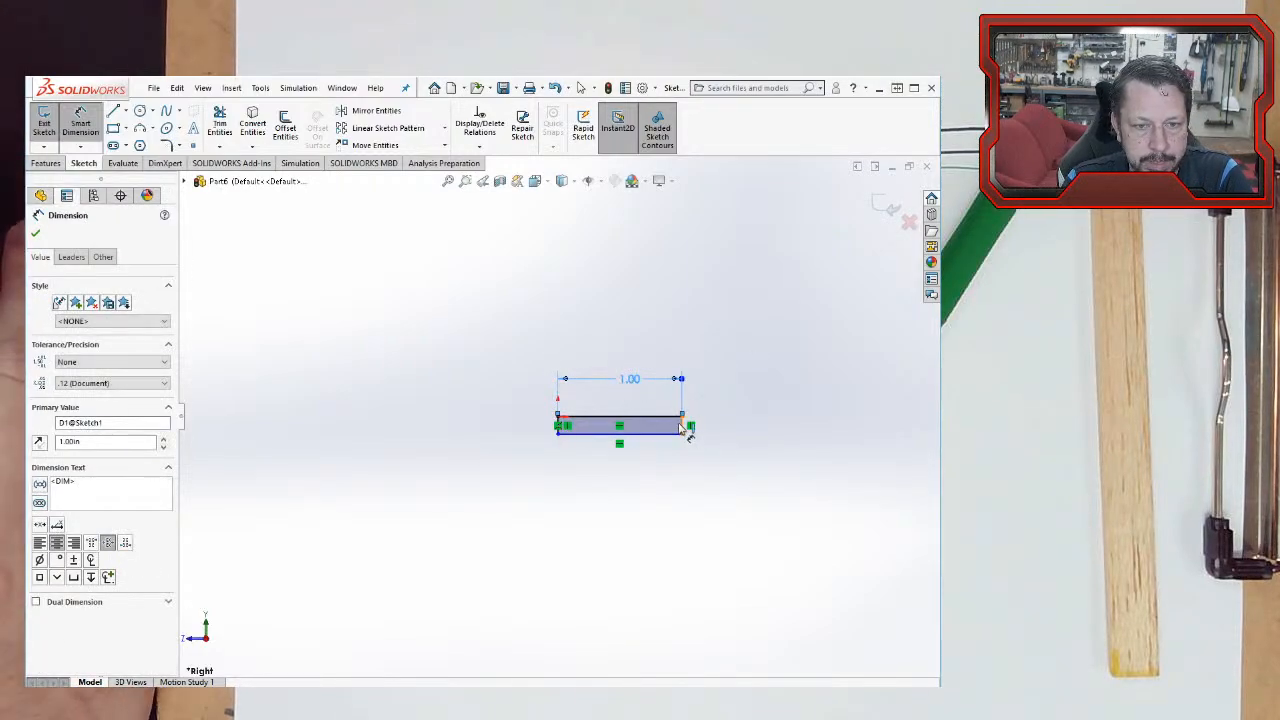
{"action": "left_click", "coordinate": [686, 428]}
{"action": "left_click", "coordinate": [729, 432]}
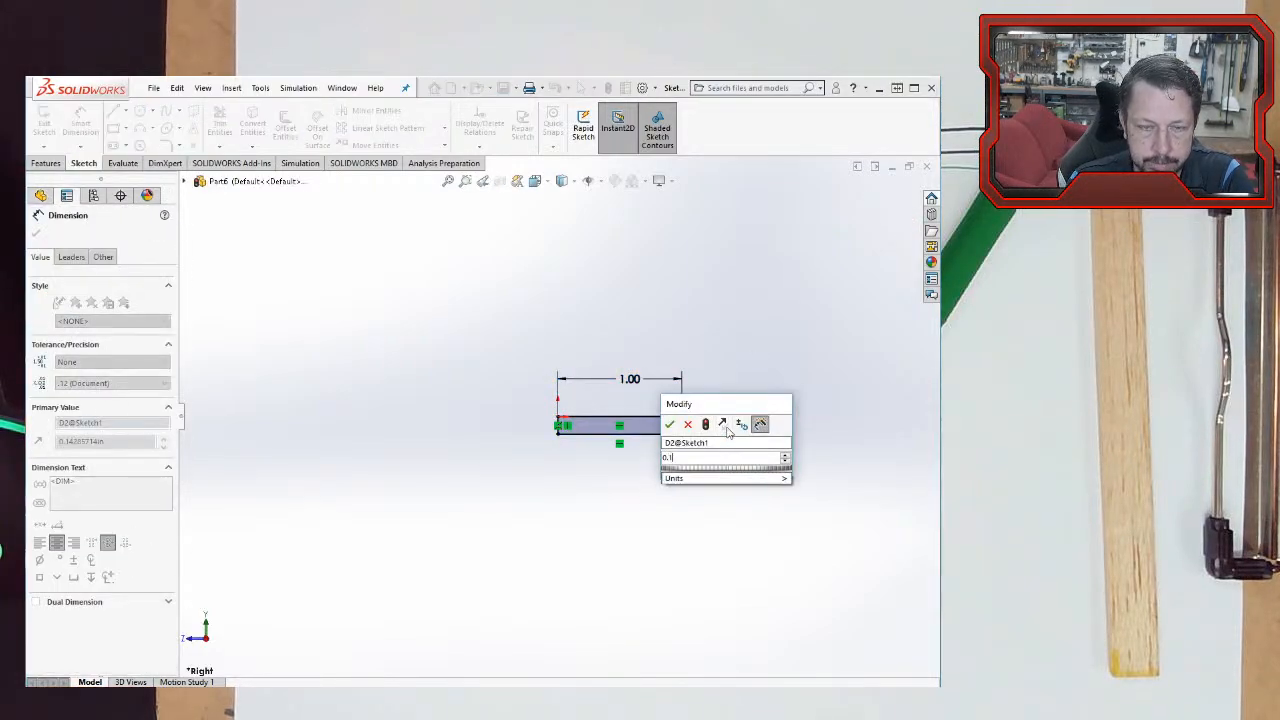
{"action": "type", "text": ".125"}
{"action": "key", "text": "Return"}
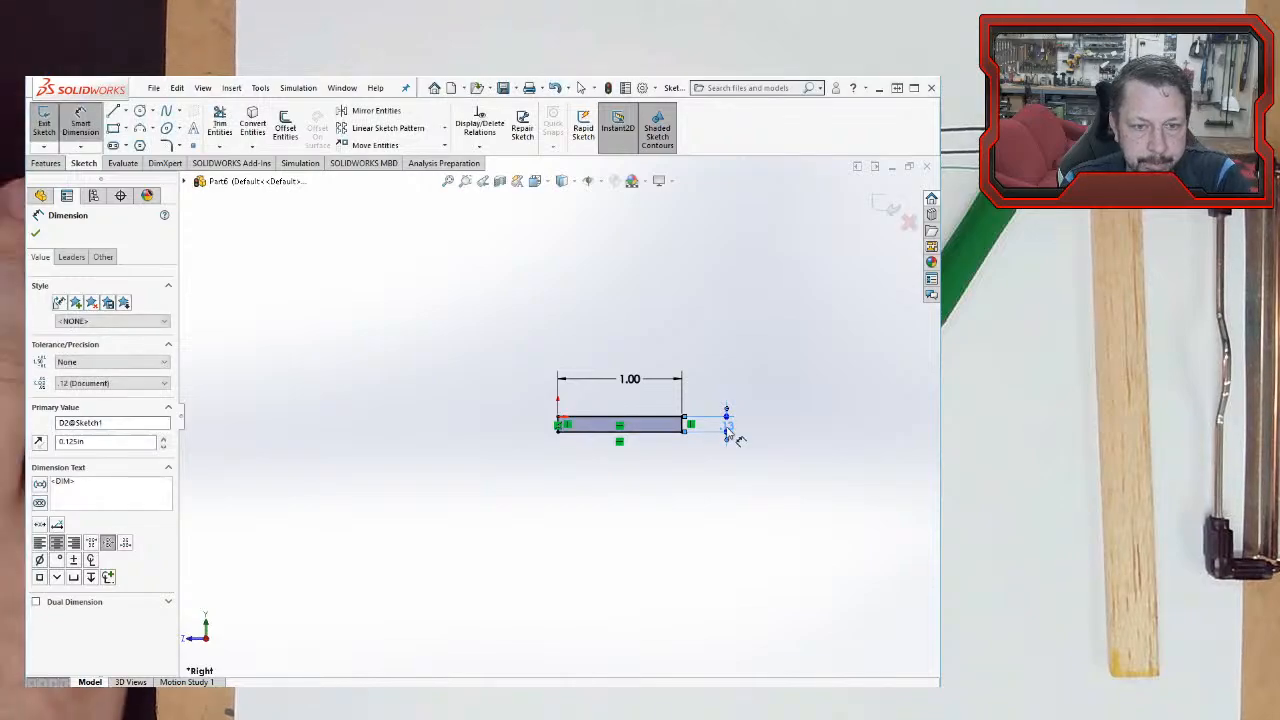
- Finish the sketch and extrude the rectangle 8.00 in with a blind depth to form the beam
{"action": "left_click", "coordinate": [880, 205]}
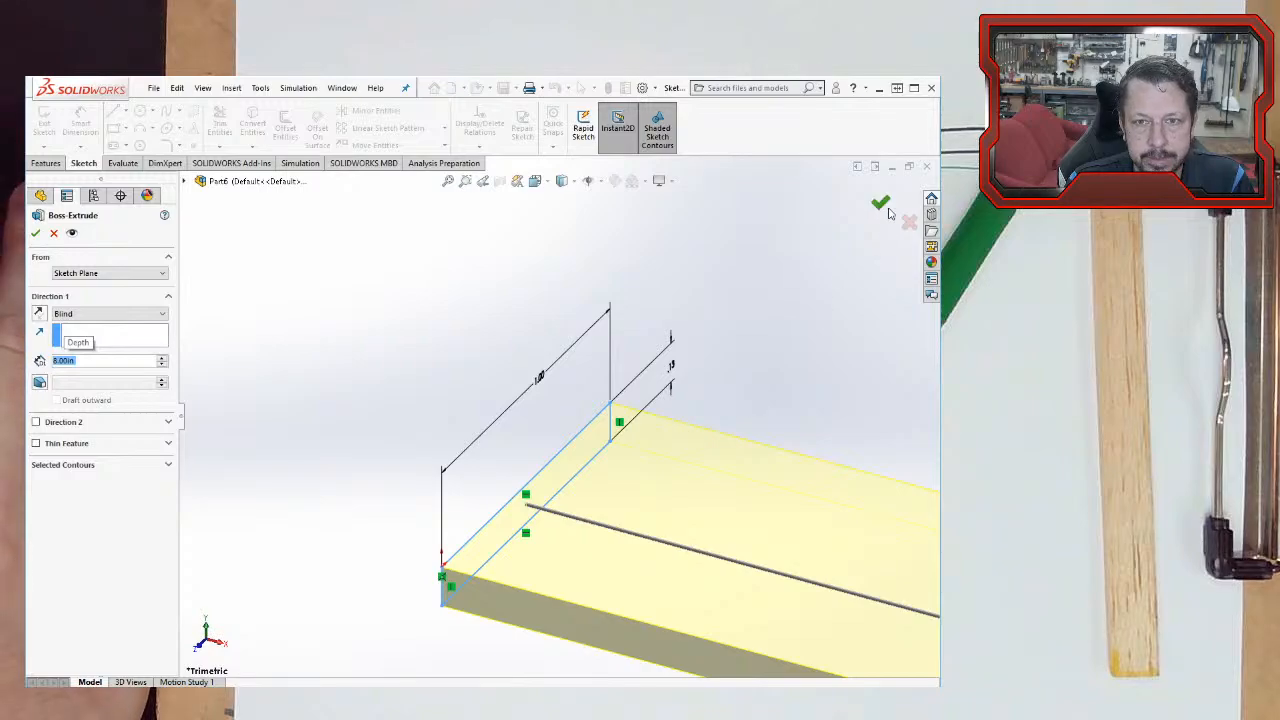
{"action": "left_click", "coordinate": [882, 205]}
{"action": "scroll", "coordinate": [795, 570], "scroll_direction": "up", "scroll_amount": 3}
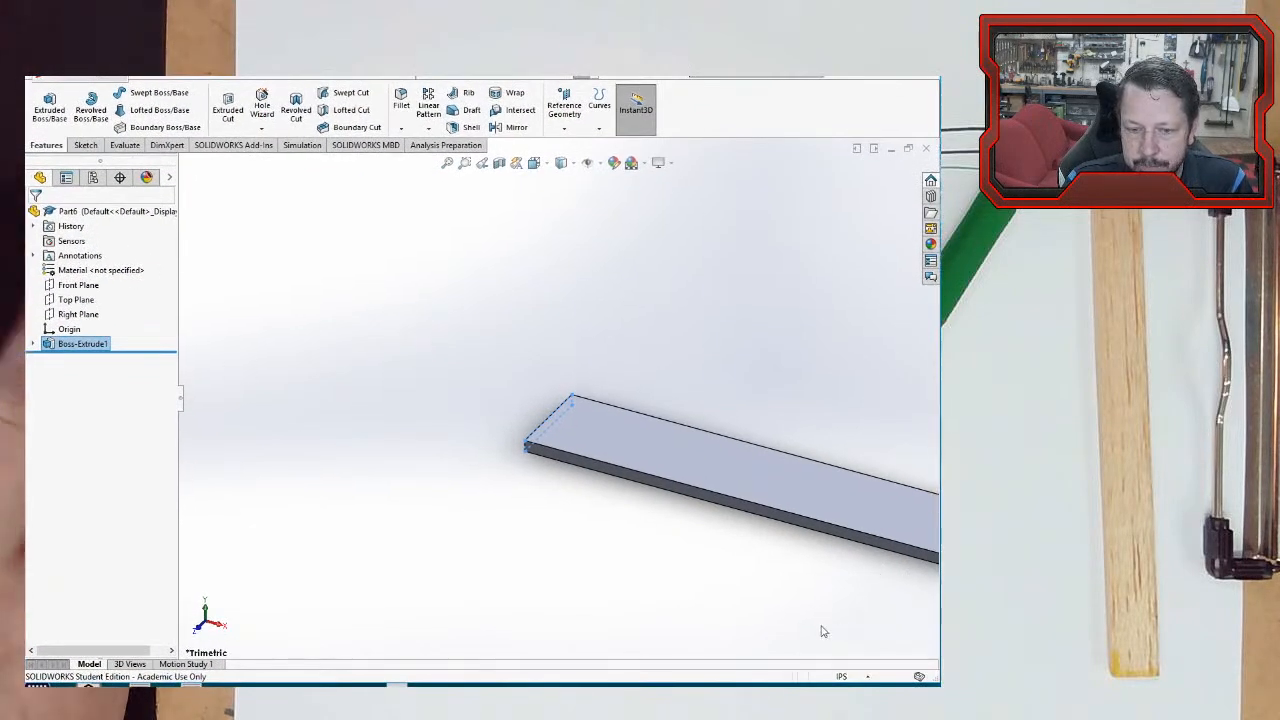
- Look over the document's unit system choices and display the beam in perspective
{"action": "left_click", "coordinate": [866, 678]}
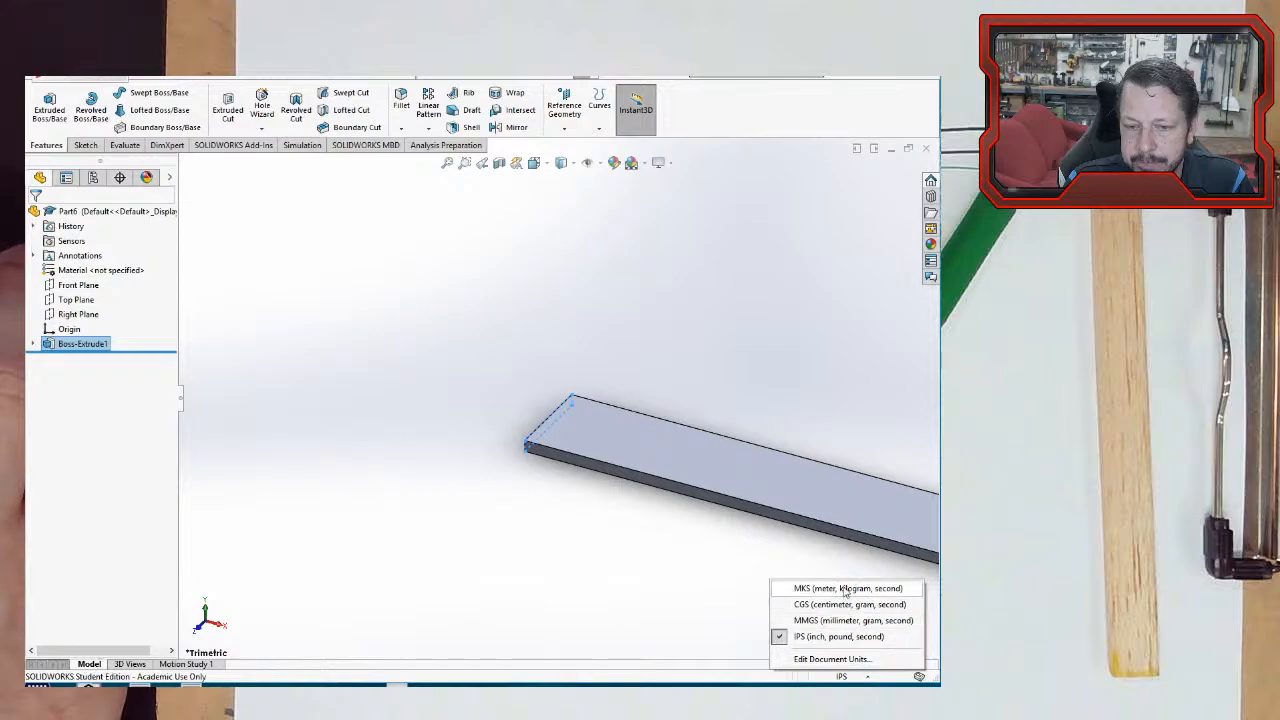
{"action": "left_click", "coordinate": [631, 563]}
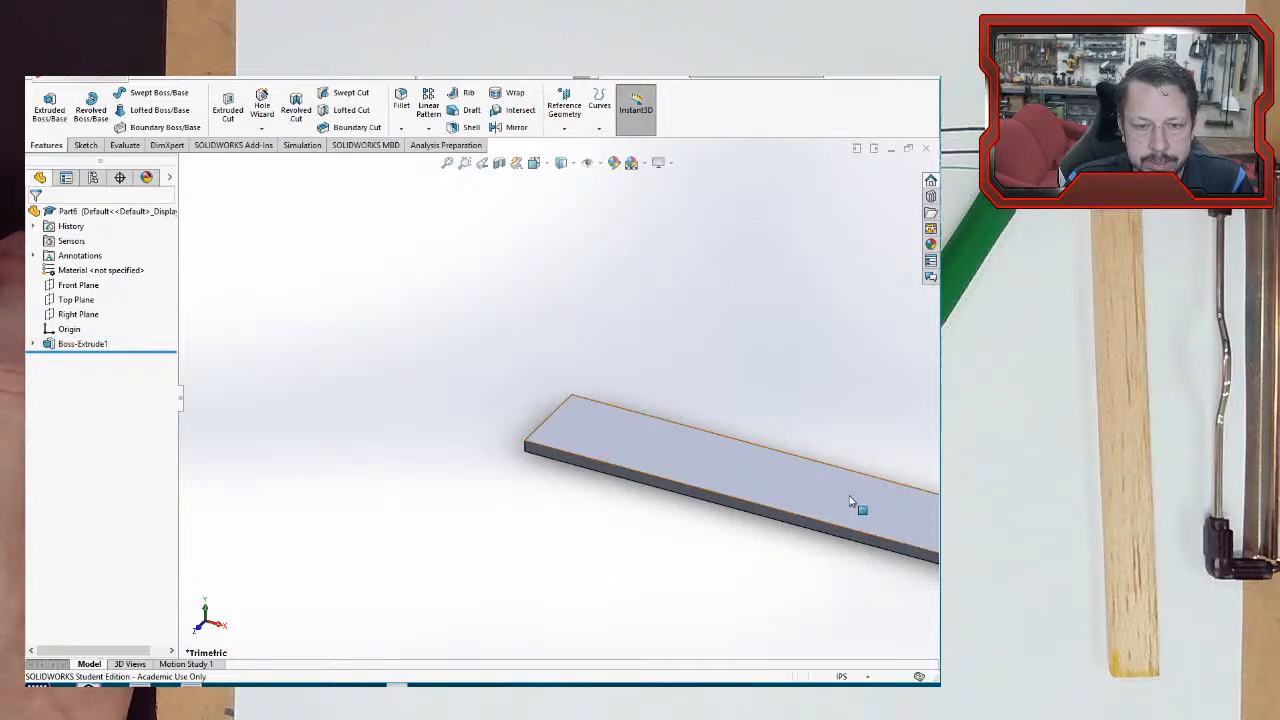
{"action": "scroll", "coordinate": [849, 500], "scroll_direction": "up", "scroll_amount": 3}
{"action": "scroll", "coordinate": [843, 506], "scroll_direction": "down", "scroll_amount": 3}
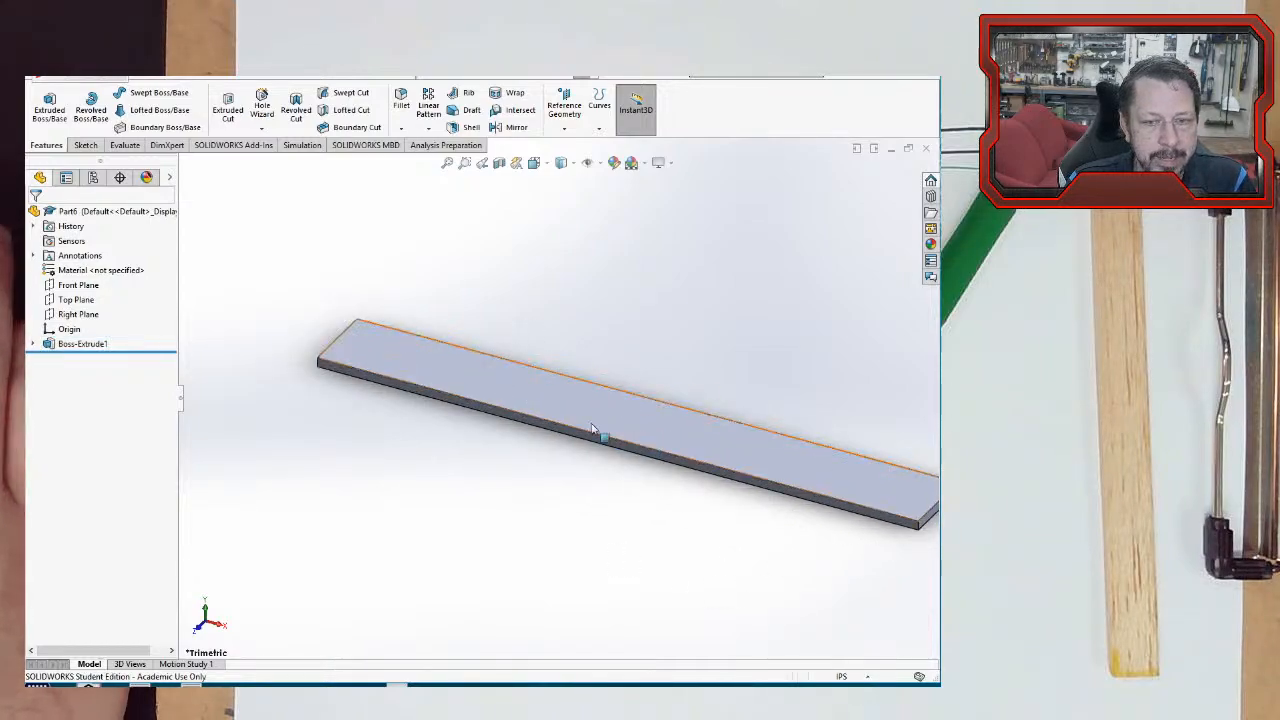
{"action": "left_click", "coordinate": [667, 163]}
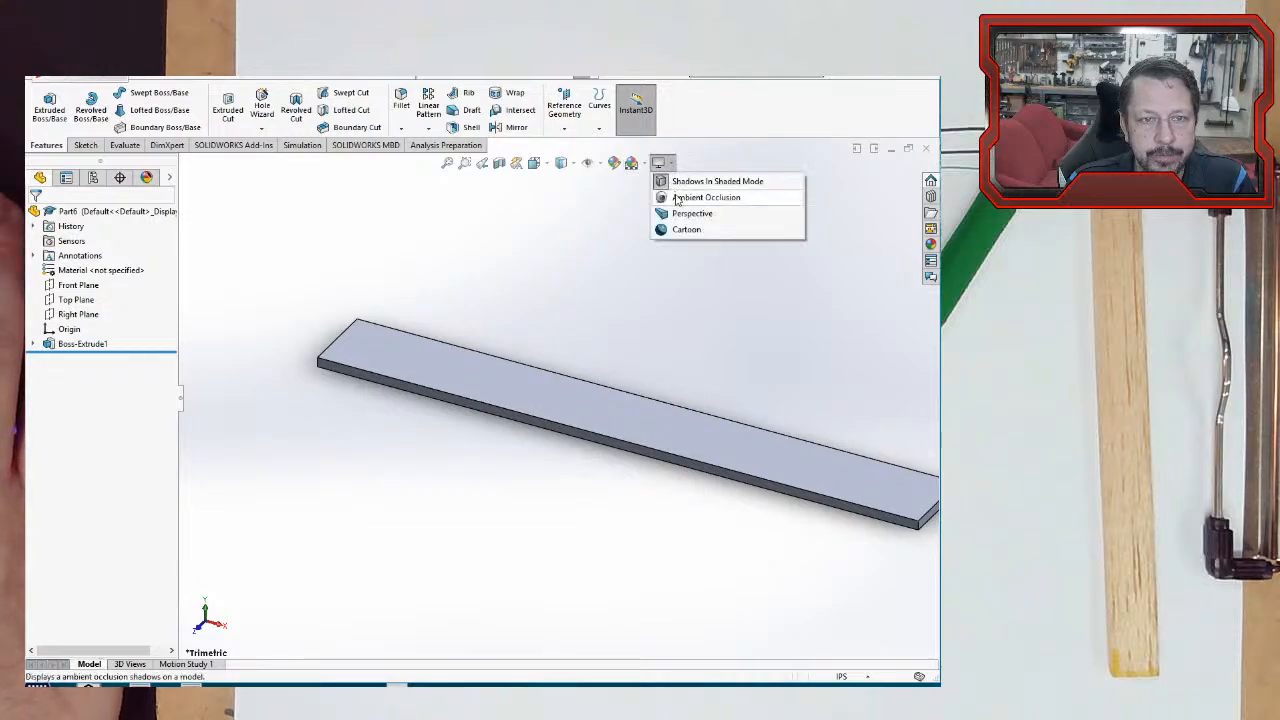
{"action": "left_click", "coordinate": [692, 213]}
{"action": "scroll", "coordinate": [674, 423], "scroll_direction": "down", "scroll_amount": 2}
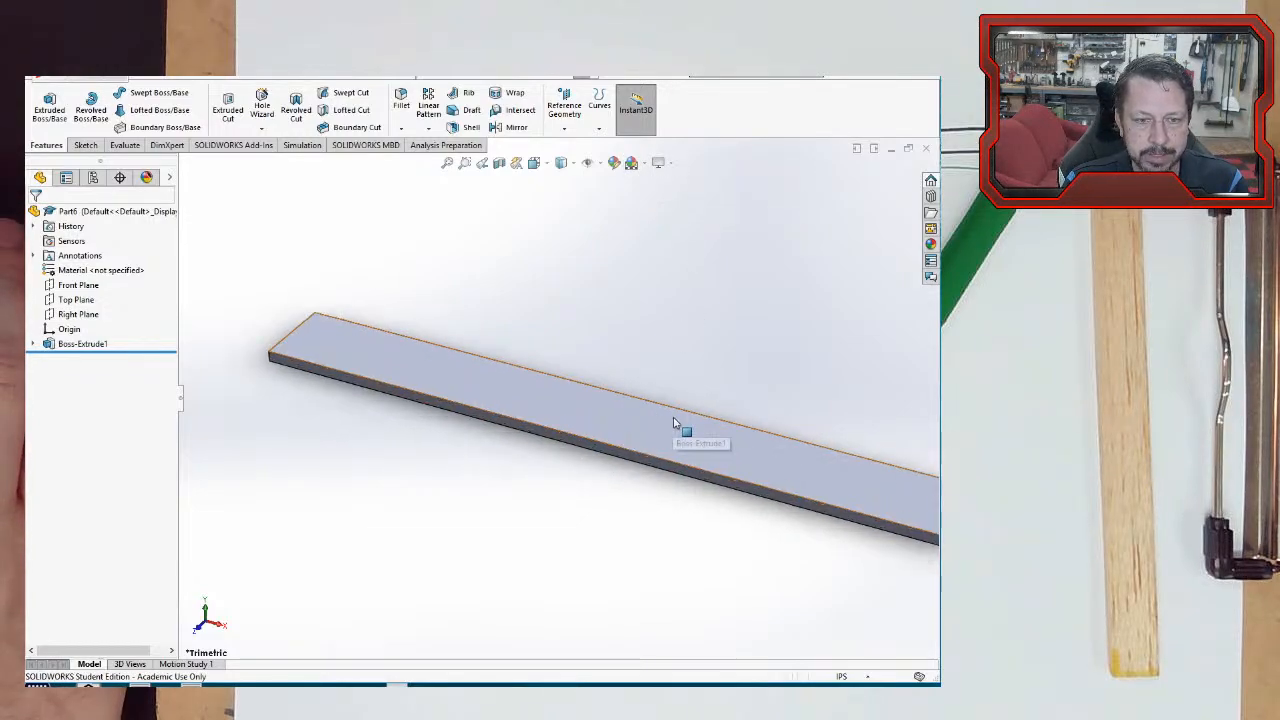
{"action": "scroll", "coordinate": [676, 424], "scroll_direction": "up", "scroll_amount": 2}
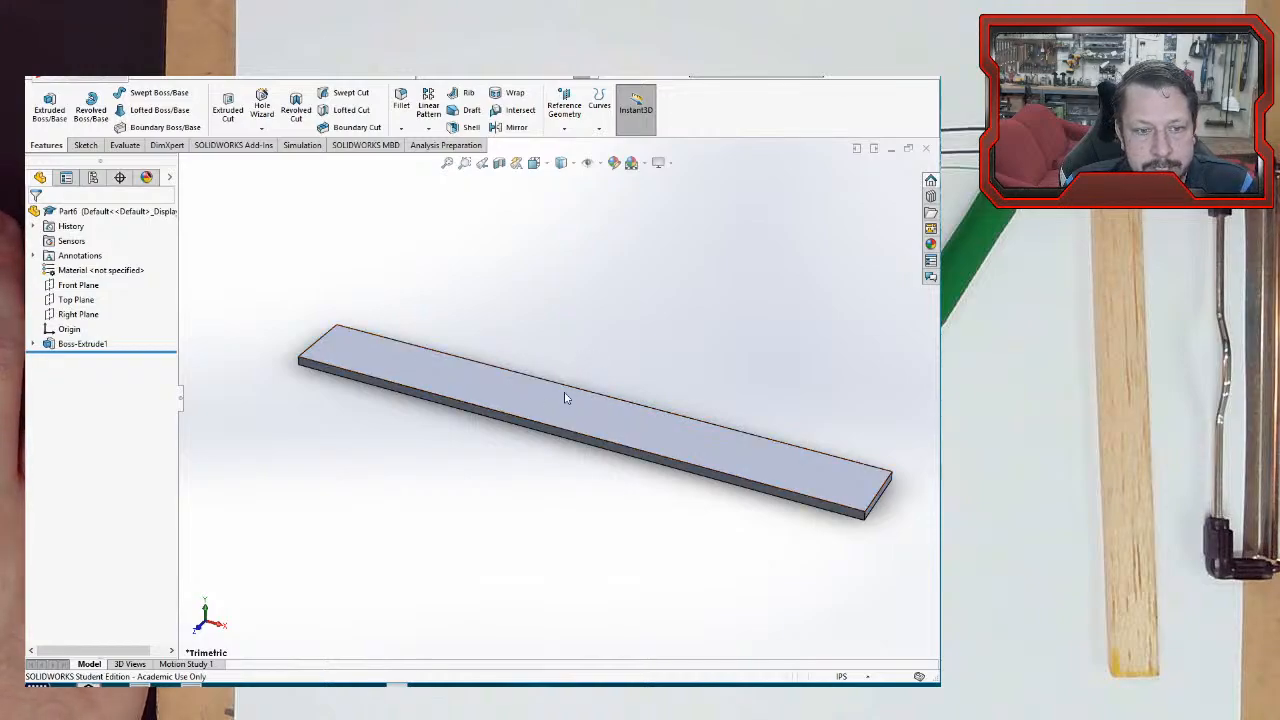
{"action": "middle_click_drag", "start_coordinate": [771, 514], "coordinate": [712, 474]}
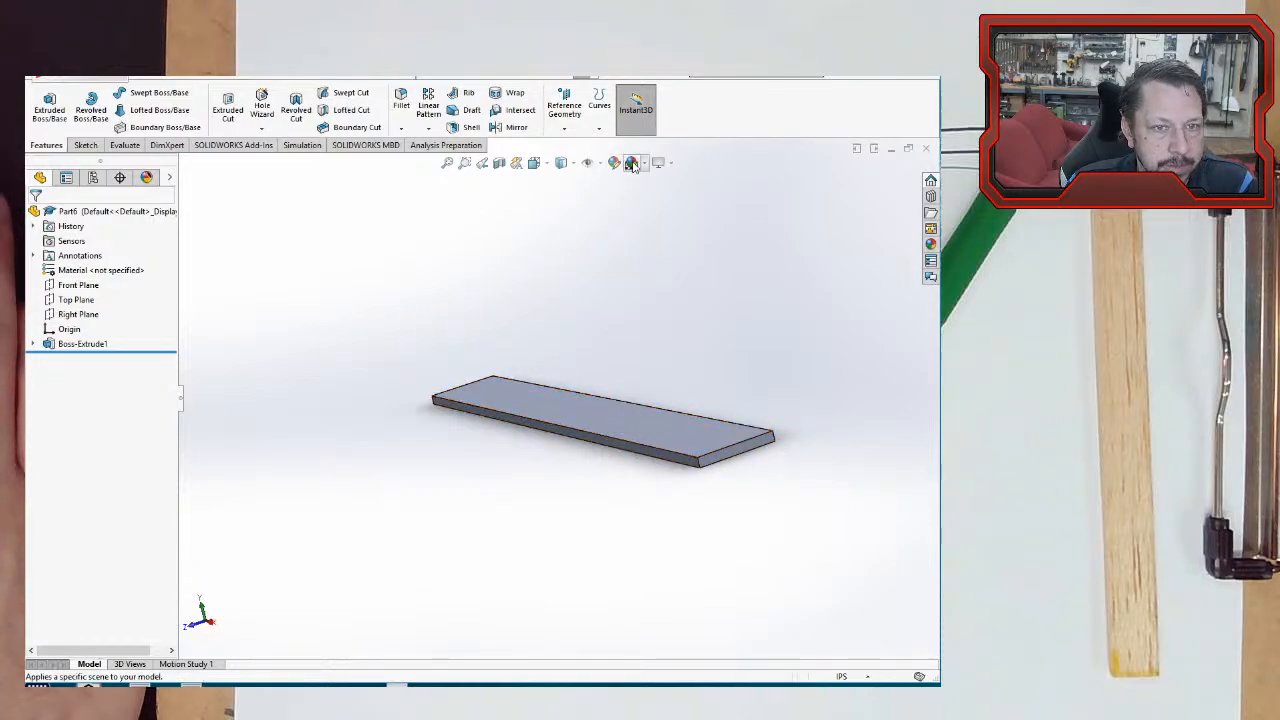
- Create a reference plane offset 4.00 in from the beam's end face, flipped towards the beam's middle
{"action": "left_click", "coordinate": [566, 94]}
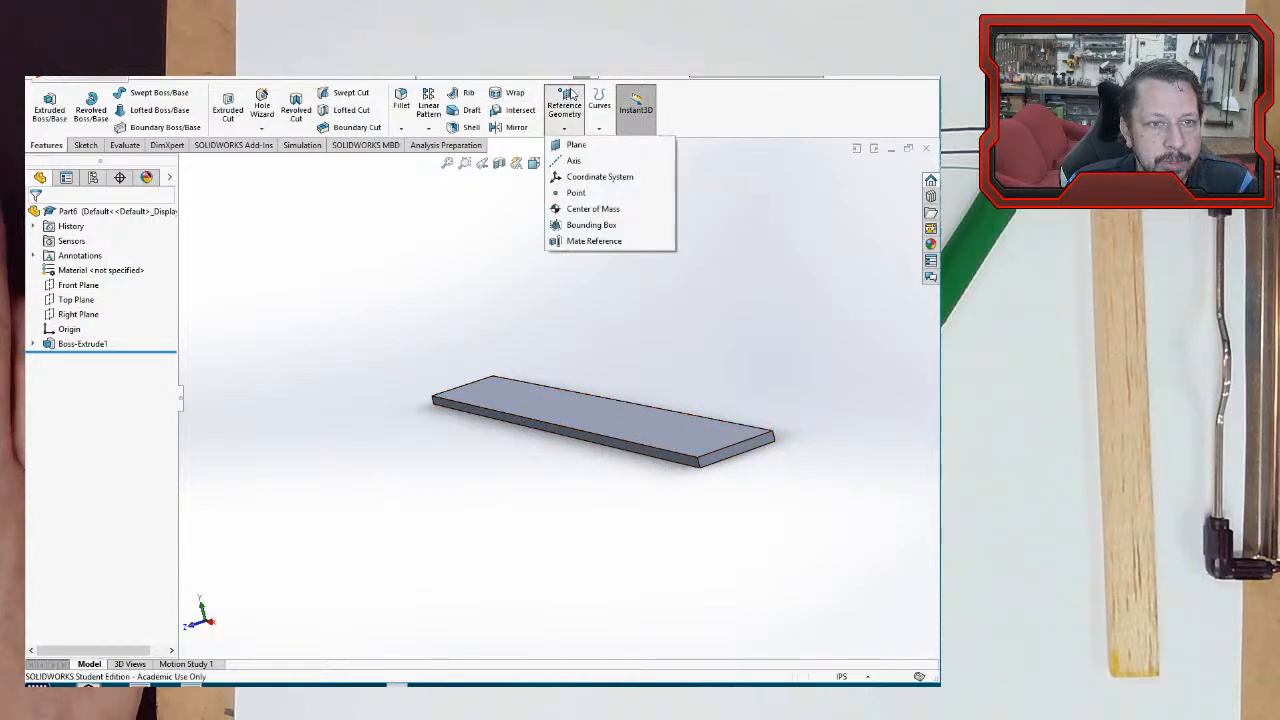
{"action": "left_click", "coordinate": [574, 144]}
{"action": "left_click", "coordinate": [735, 457]}
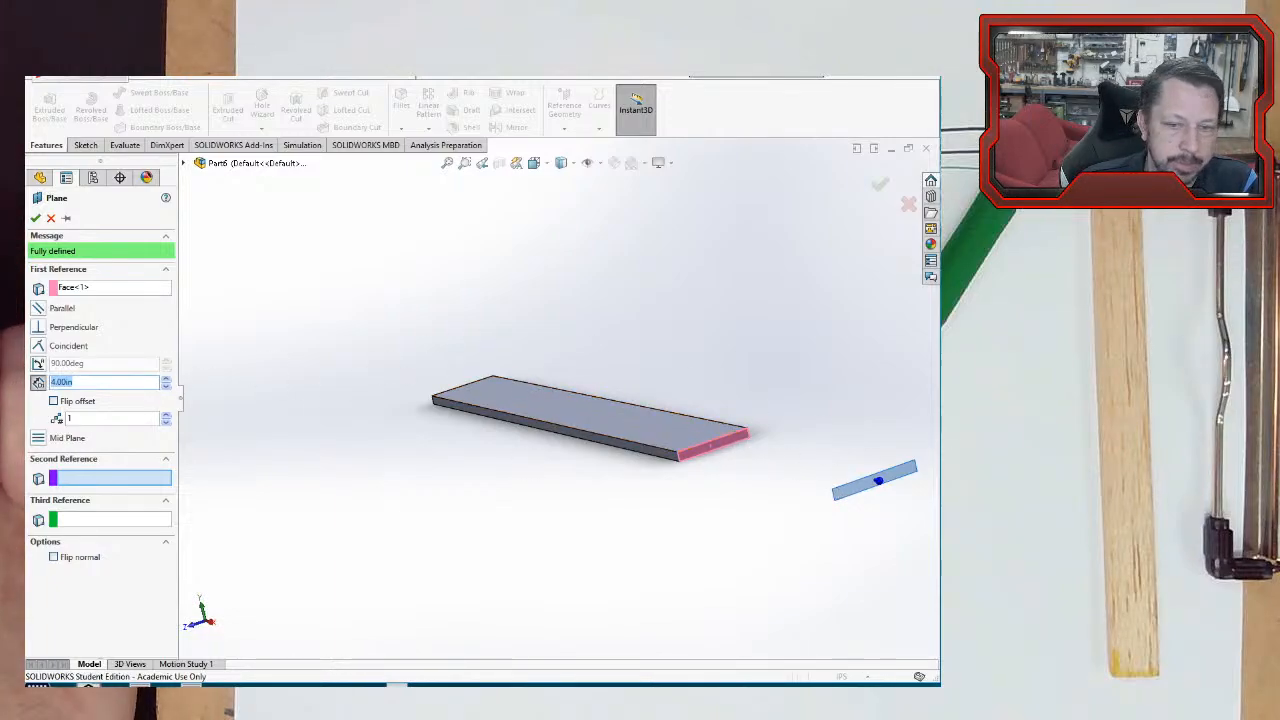
{"action": "middle_click_drag", "start_coordinate": [658, 469], "coordinate": [783, 489]}
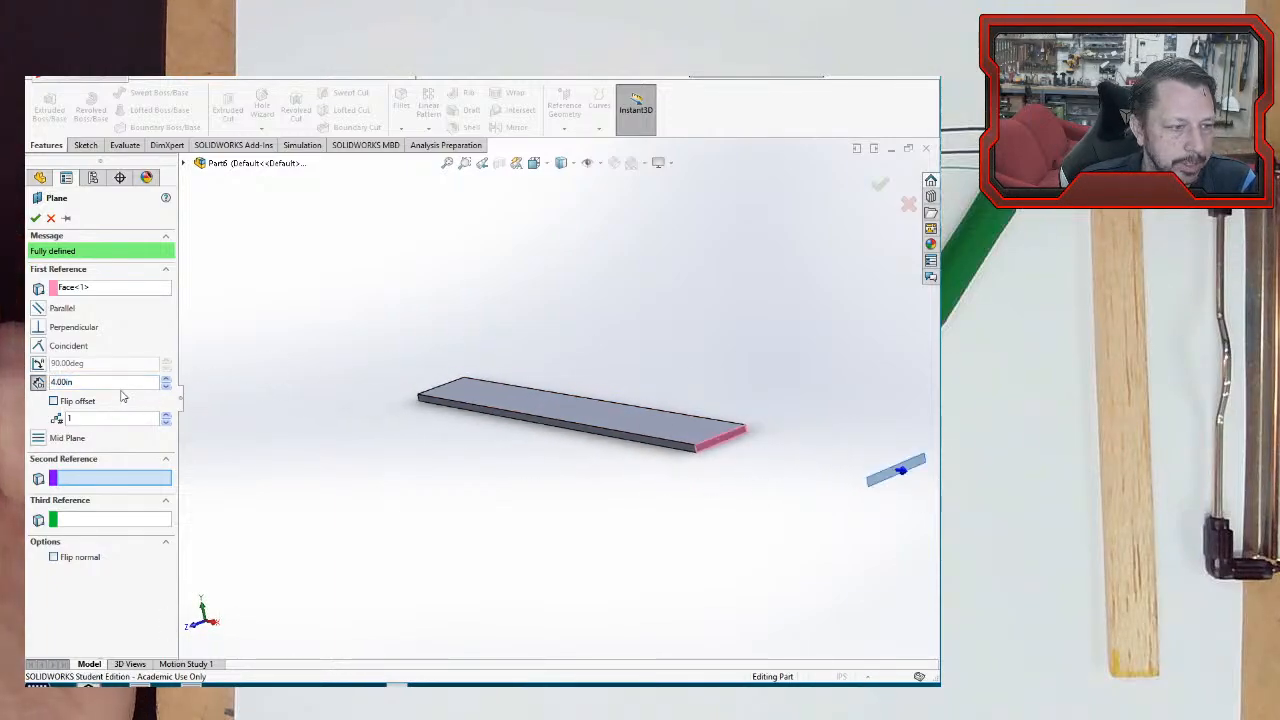
{"action": "left_click", "coordinate": [53, 401]}
{"action": "middle_click_drag", "start_coordinate": [411, 432], "coordinate": [456, 486]}
{"action": "scroll", "coordinate": [581, 417], "scroll_direction": "down", "scroll_amount": 3}
{"action": "scroll", "coordinate": [581, 417], "scroll_direction": "down", "scroll_amount": 2}
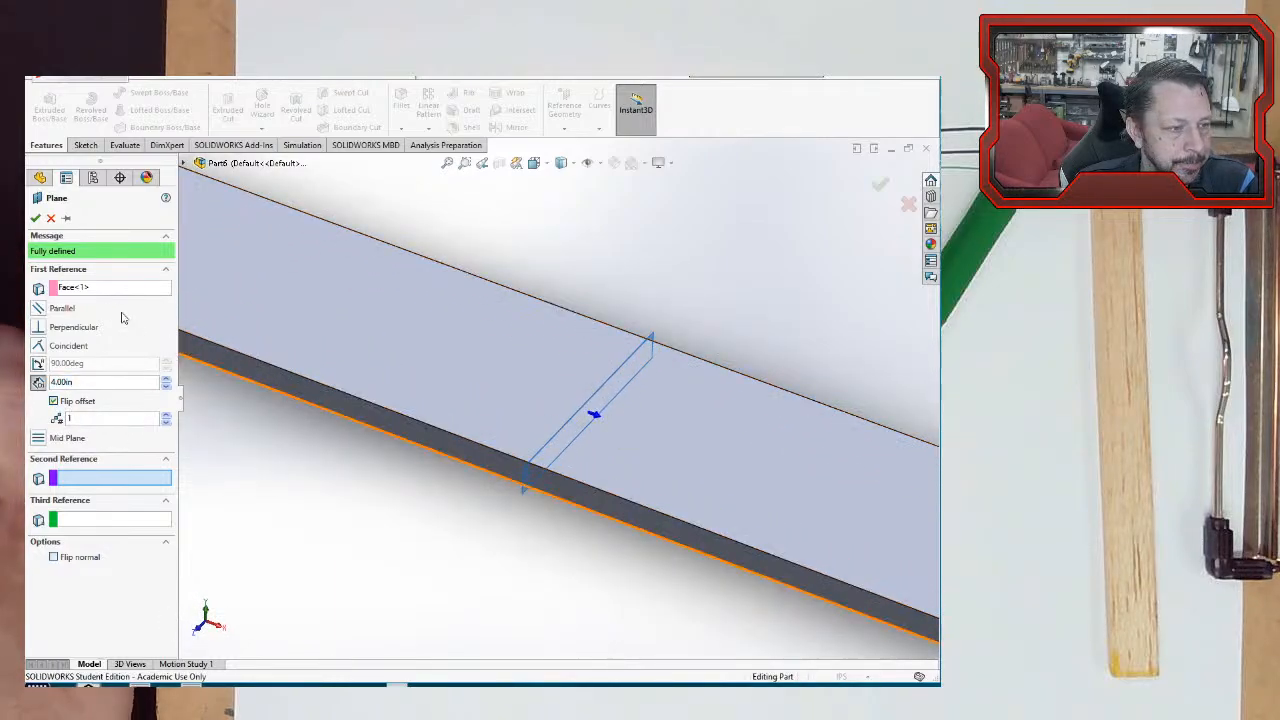
{"action": "left_click", "coordinate": [36, 218]}
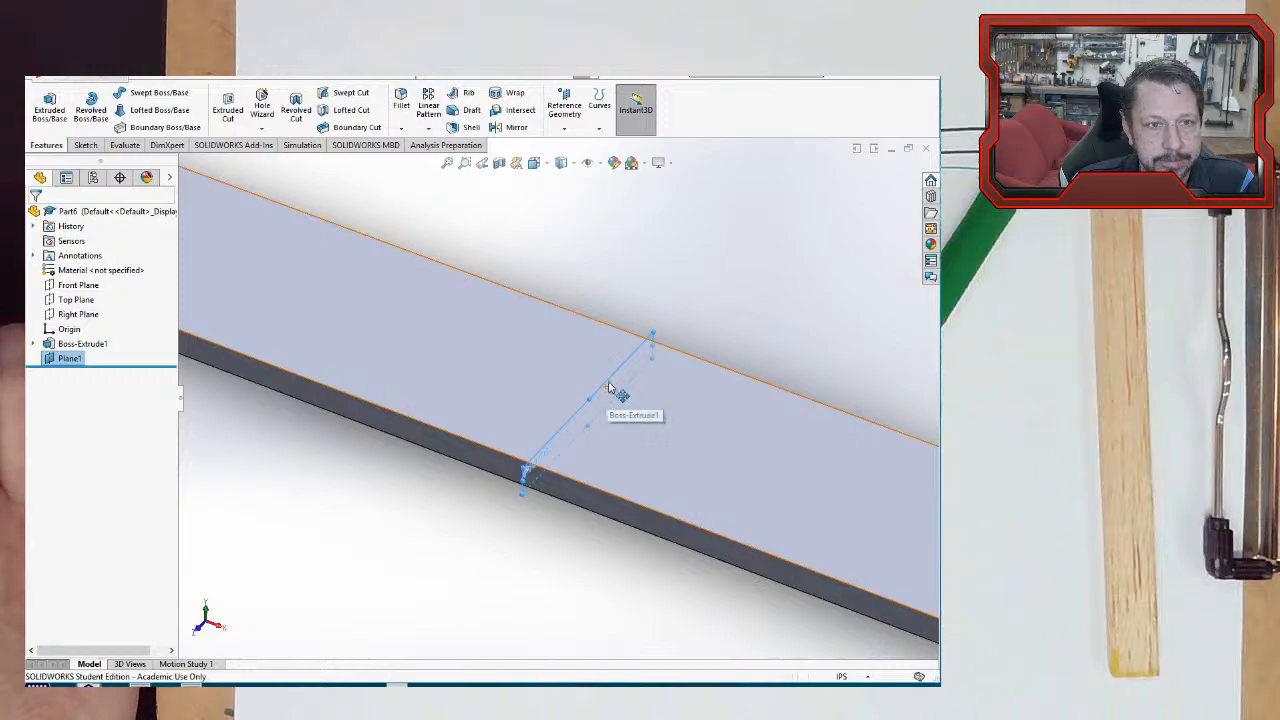
- Split the beam's top face with an intersection split line using the new mid-length plane
{"action": "left_click", "coordinate": [599, 112]}
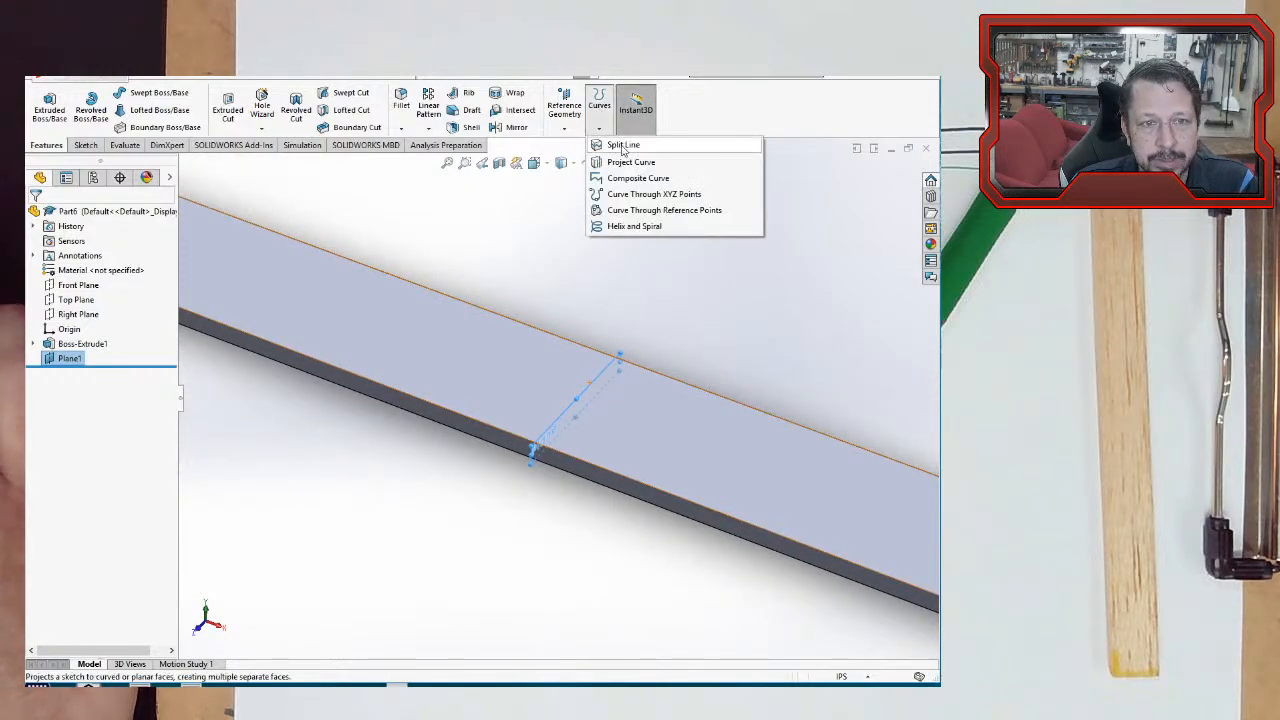
{"action": "left_click", "coordinate": [623, 146]}
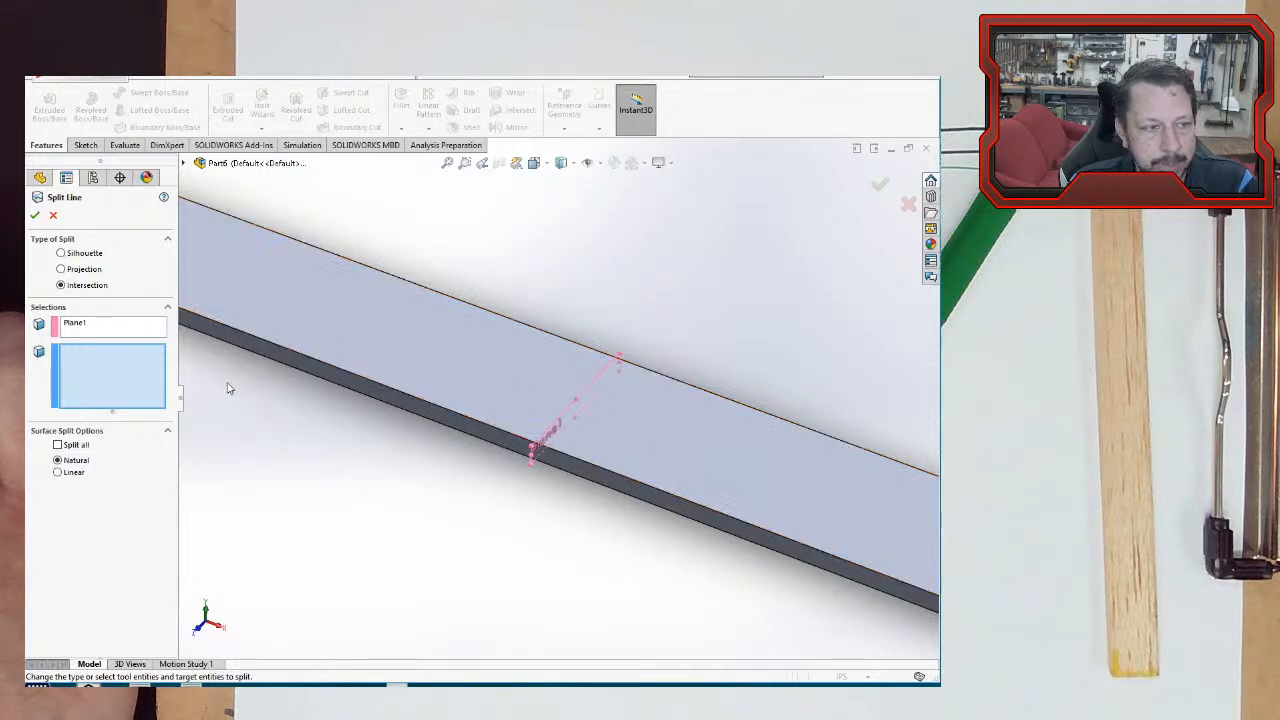
{"action": "left_click", "coordinate": [677, 421]}
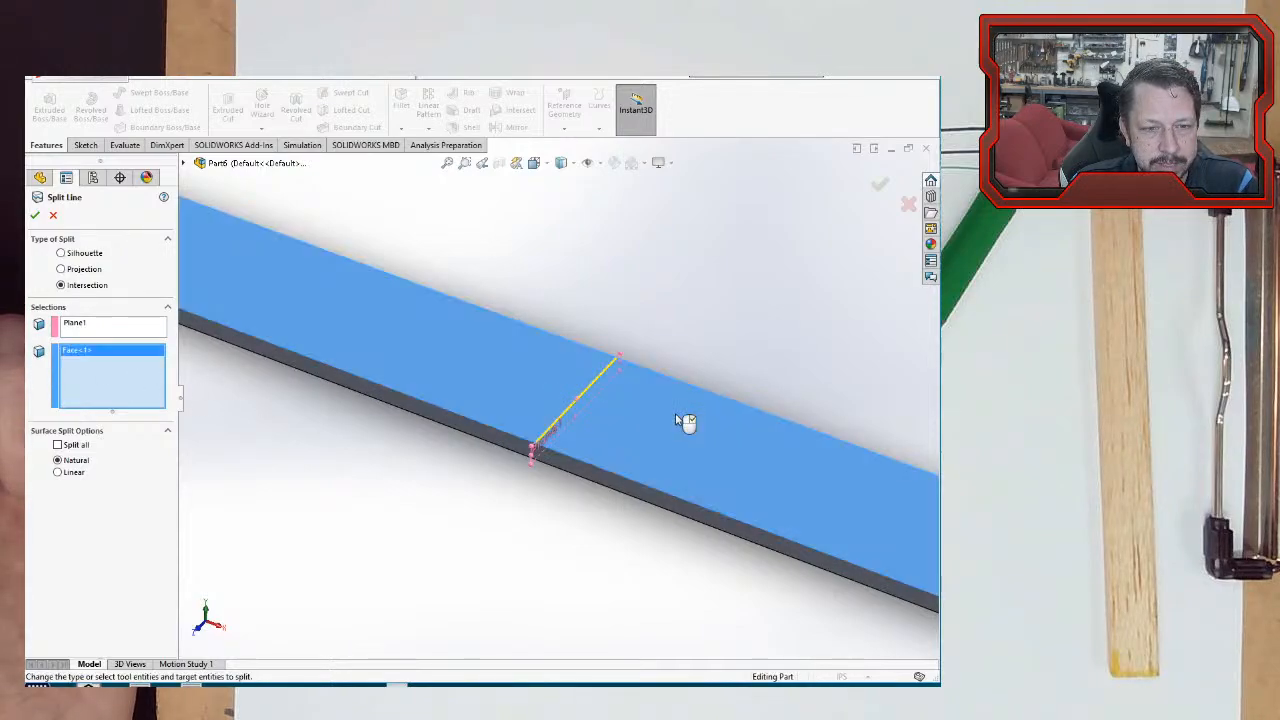
{"action": "scroll", "coordinate": [607, 405], "scroll_direction": "down", "scroll_amount": 5}
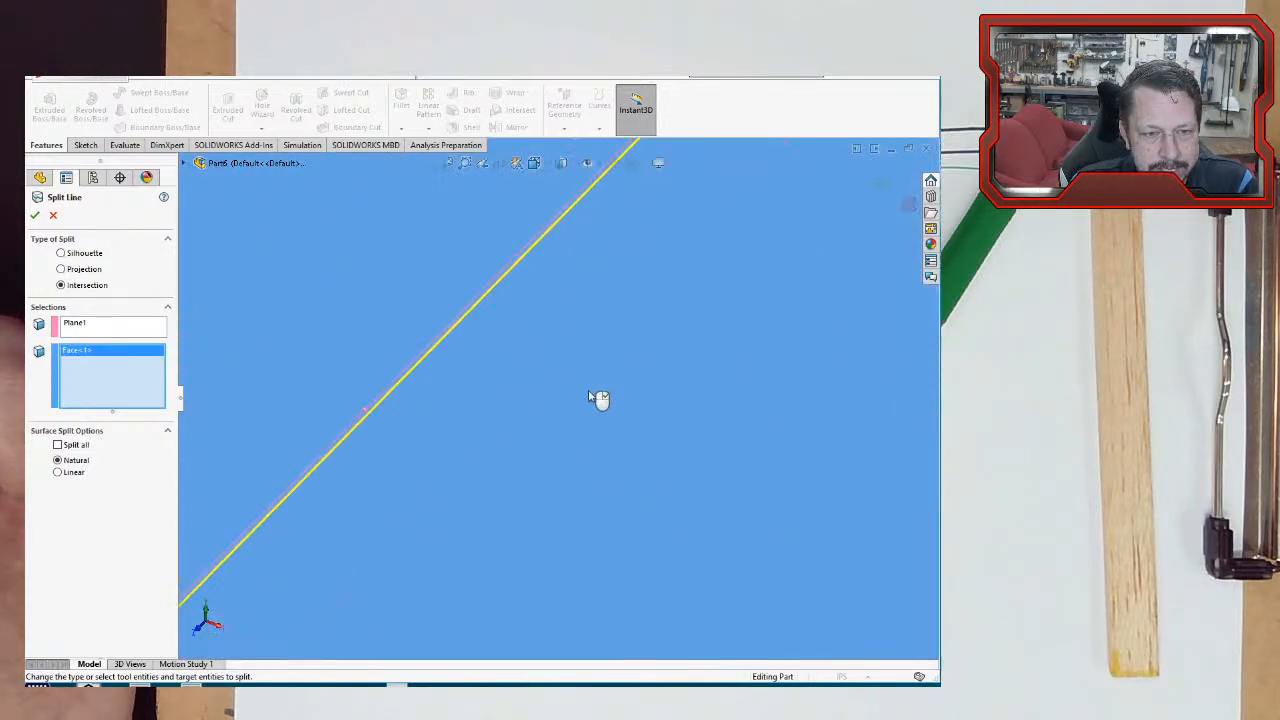
{"action": "left_click", "coordinate": [35, 215]}
{"action": "scroll", "coordinate": [404, 320], "scroll_direction": "up", "scroll_amount": 10}
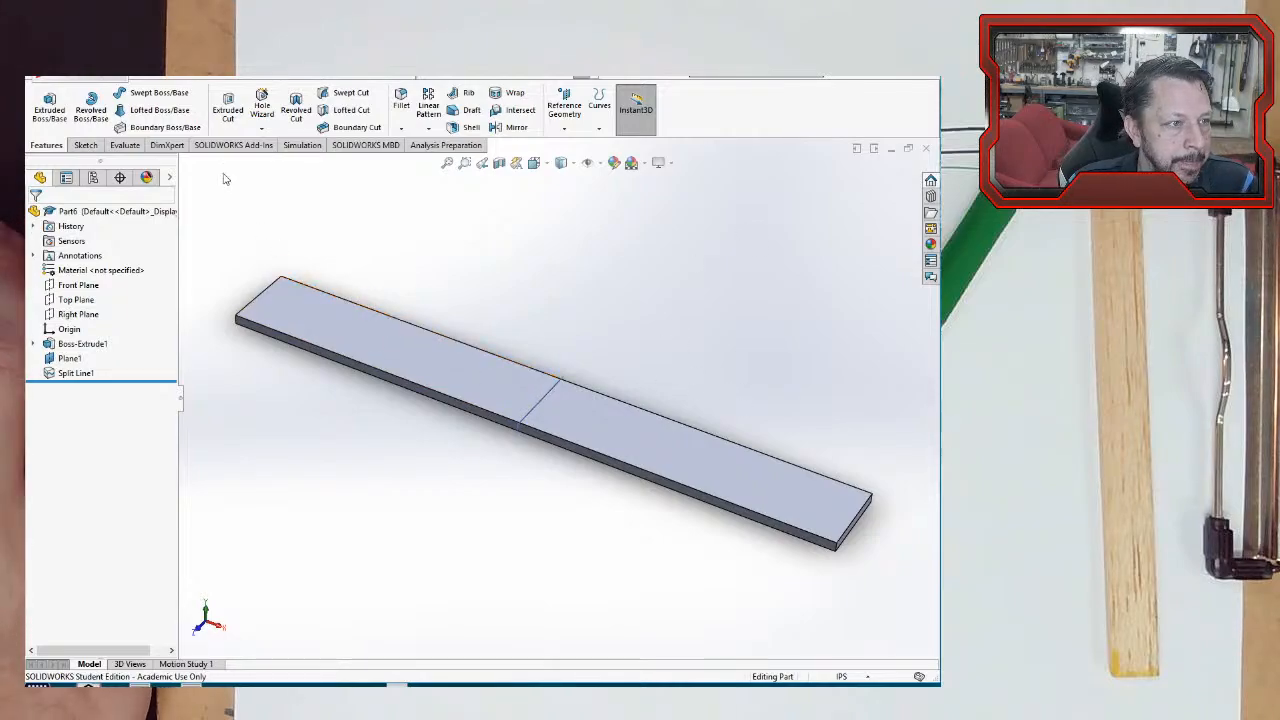
- Save the beam part to the Desktop as test_beam_2
{"action": "left_click", "coordinate": [155, 78]}
{"action": "left_click", "coordinate": [176, 216]}
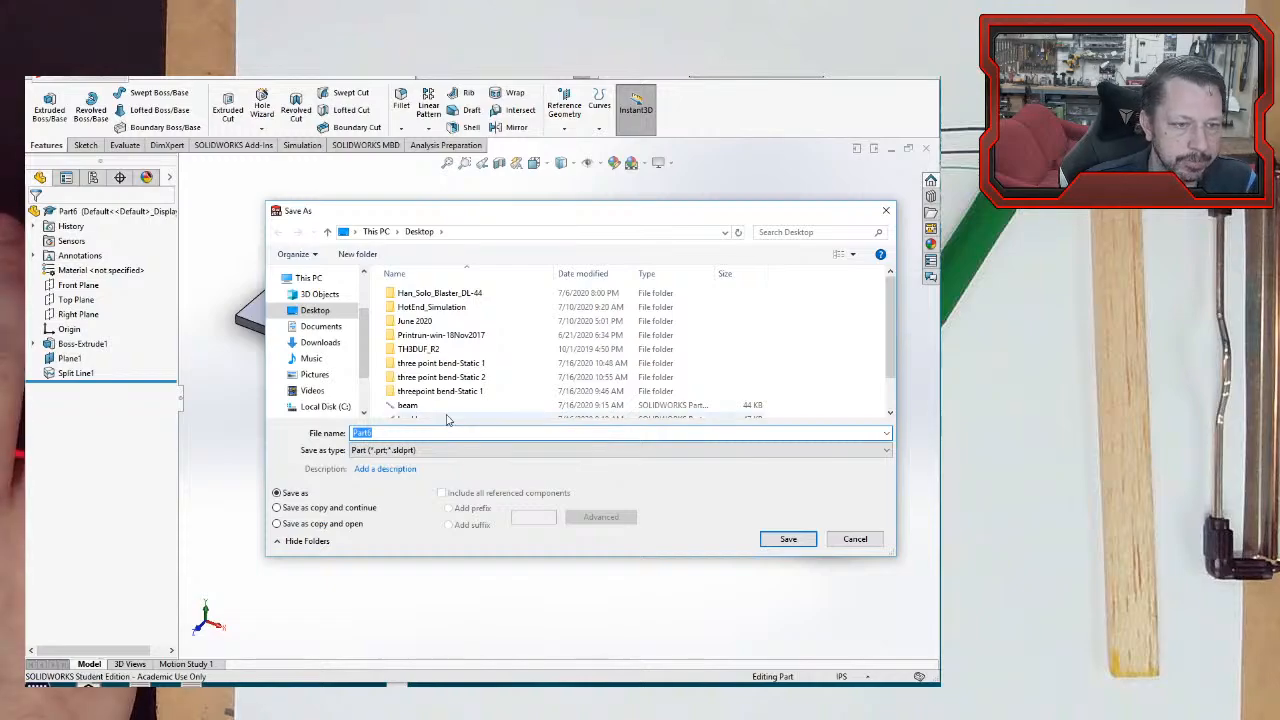
{"action": "type", "text": "bea"}
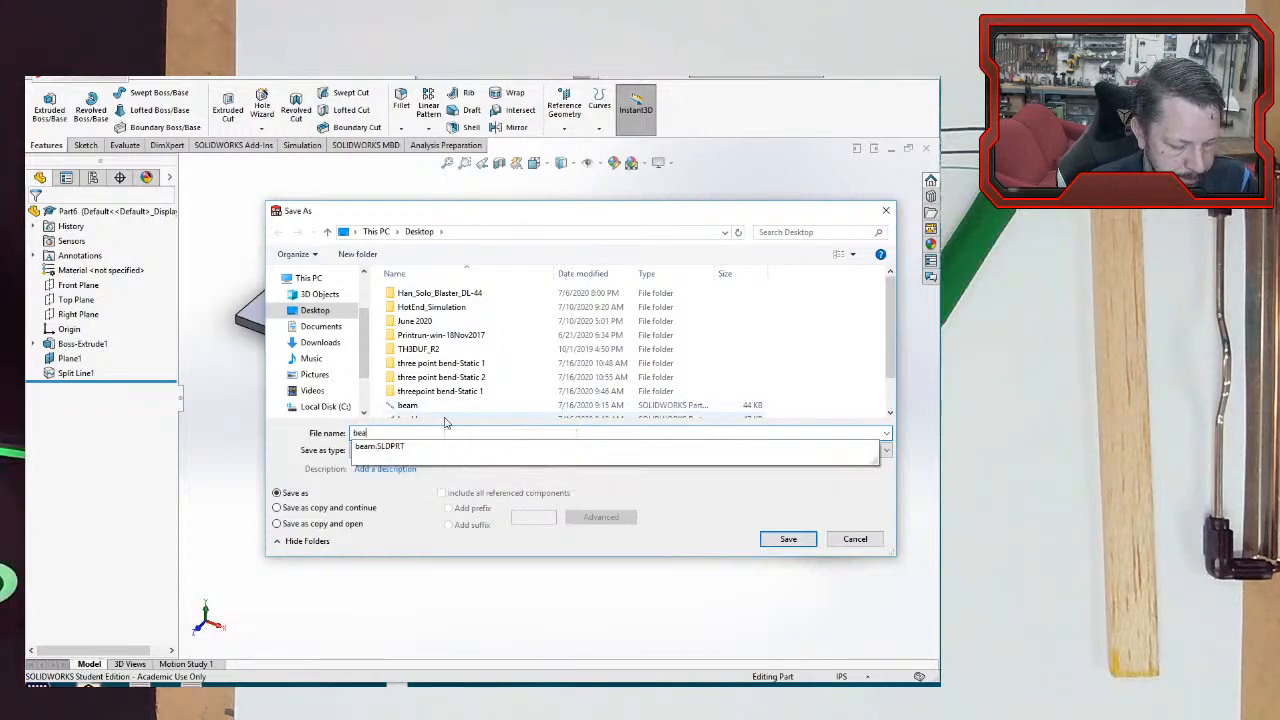
{"action": "key", "text": "BackSpace"}
{"action": "key", "text": "BackSpace"}
{"action": "key", "text": "BackSpace"}
{"action": "type", "text": "test_b"}
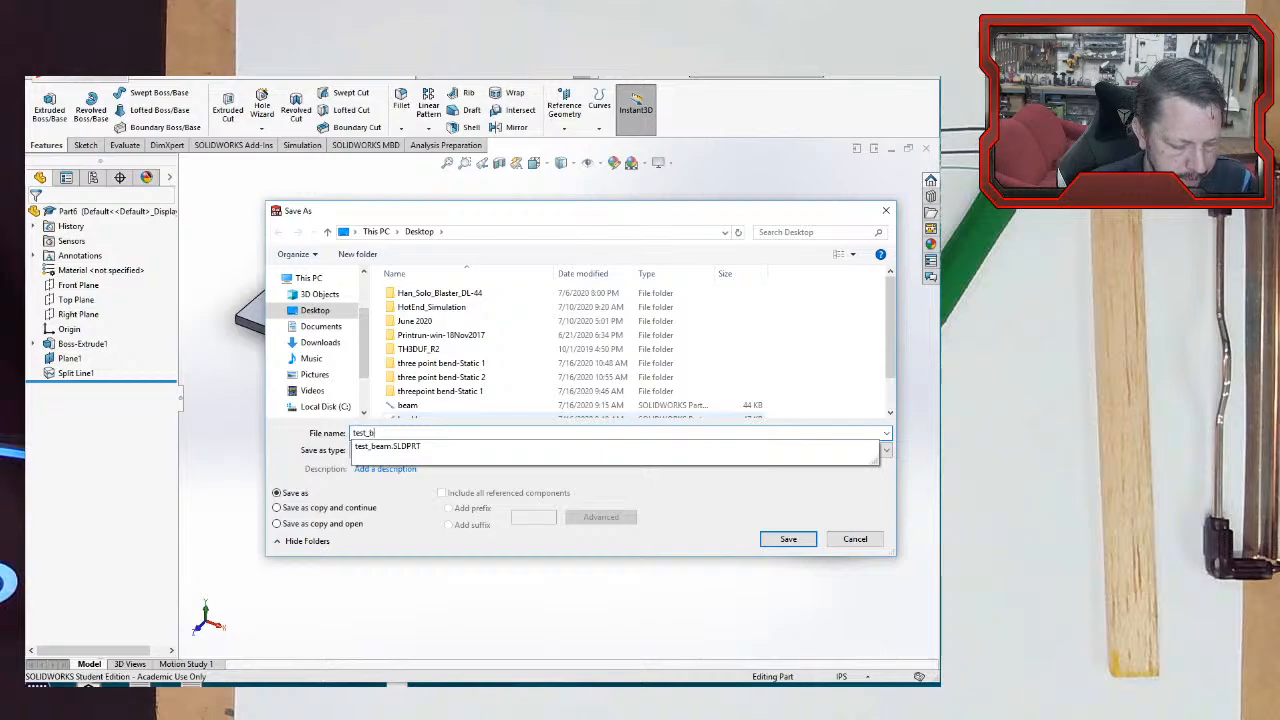
{"action": "type", "text": "eam_2"}
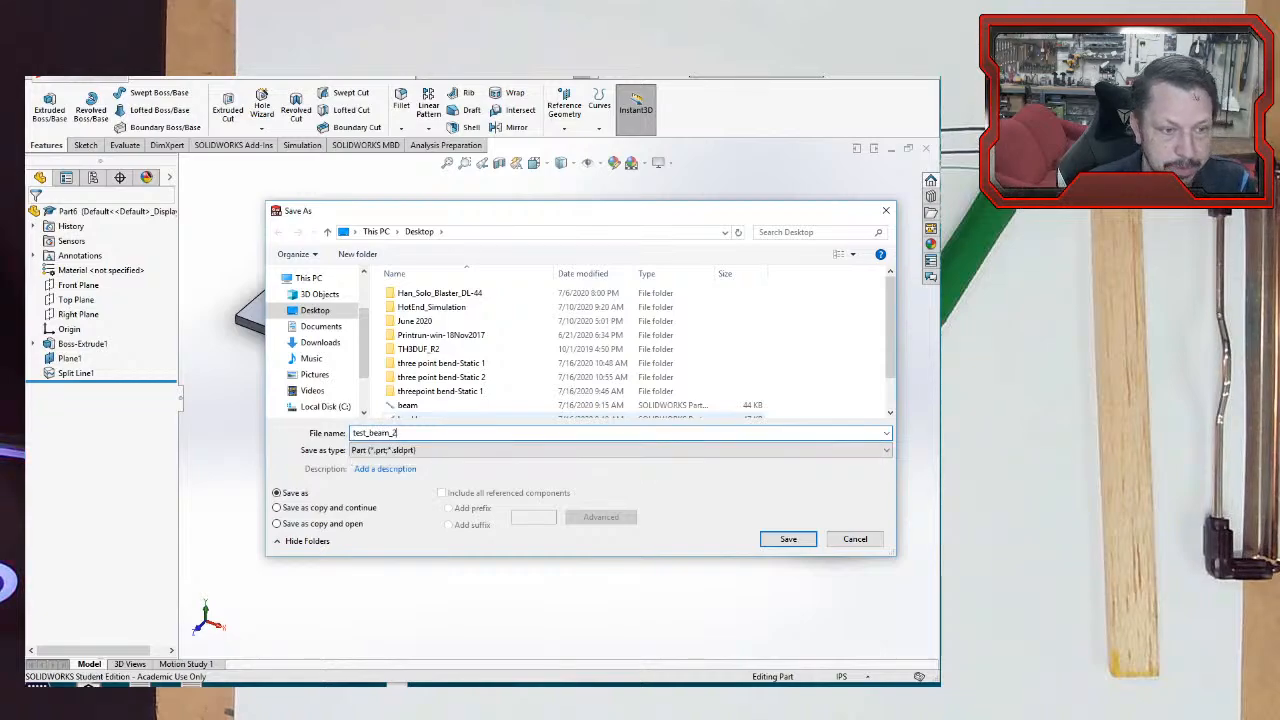
{"action": "key", "text": "Return"}
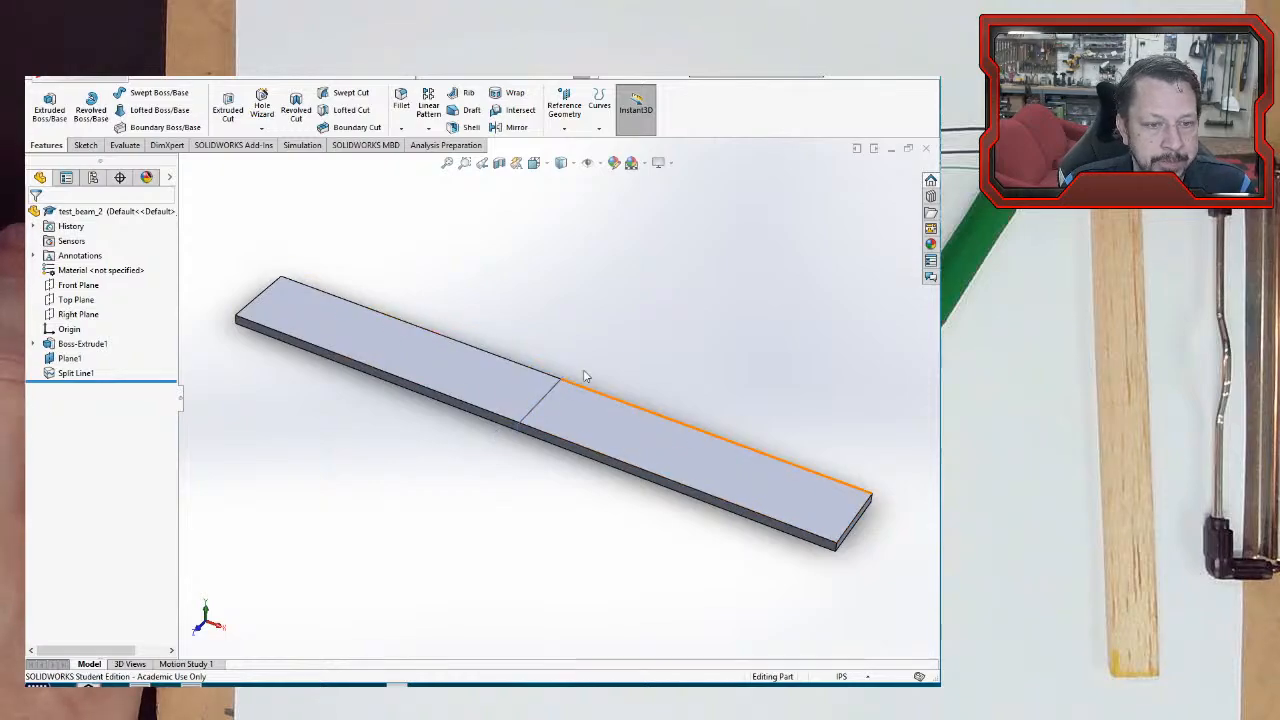
- Create a new part and sketch a hexagon on the Front Plane for an extrude, centred on the origin with an inscribed circle about 0.61 in across
{"action": "left_click", "coordinate": [155, 80]}
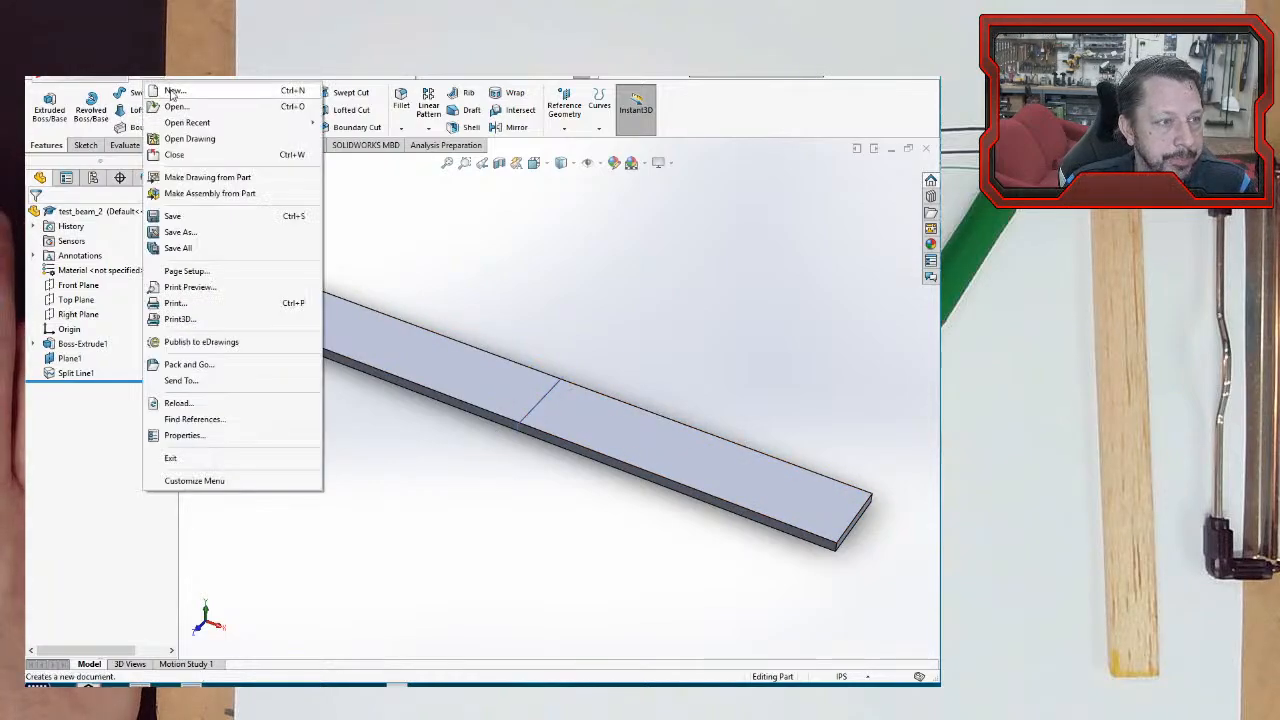
{"action": "left_click", "coordinate": [172, 90]}
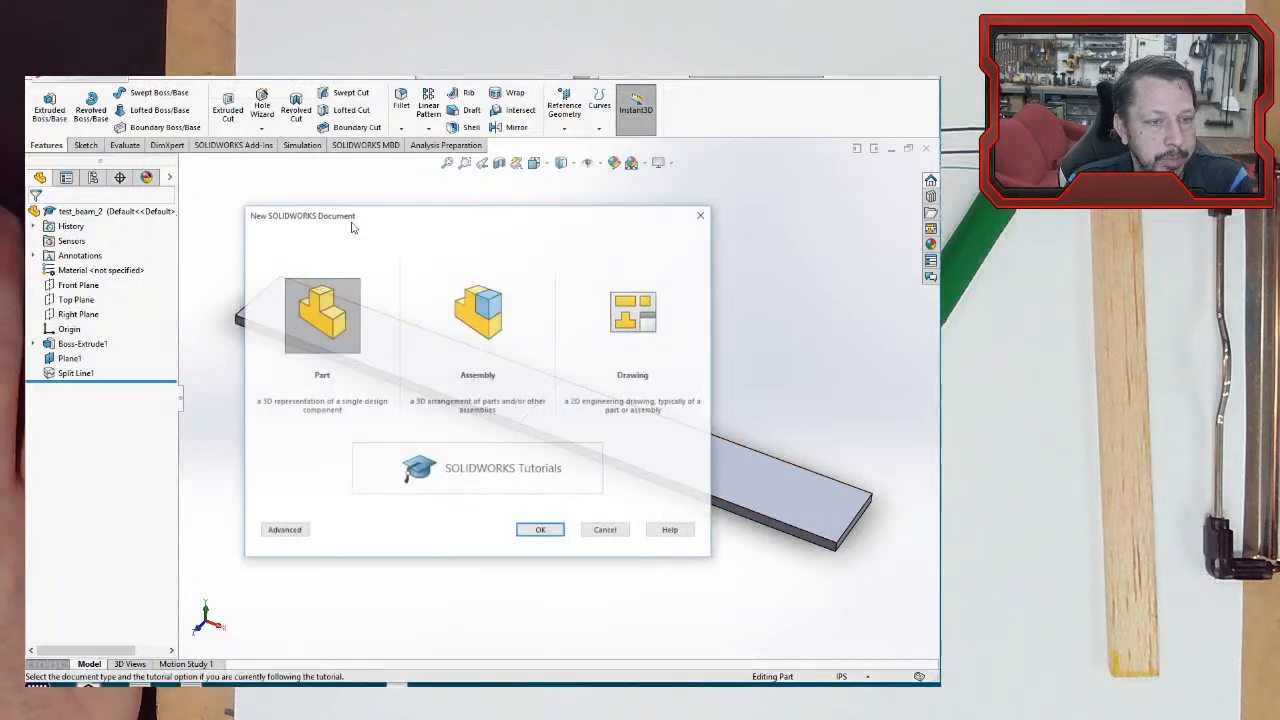
{"action": "left_click", "coordinate": [557, 530]}
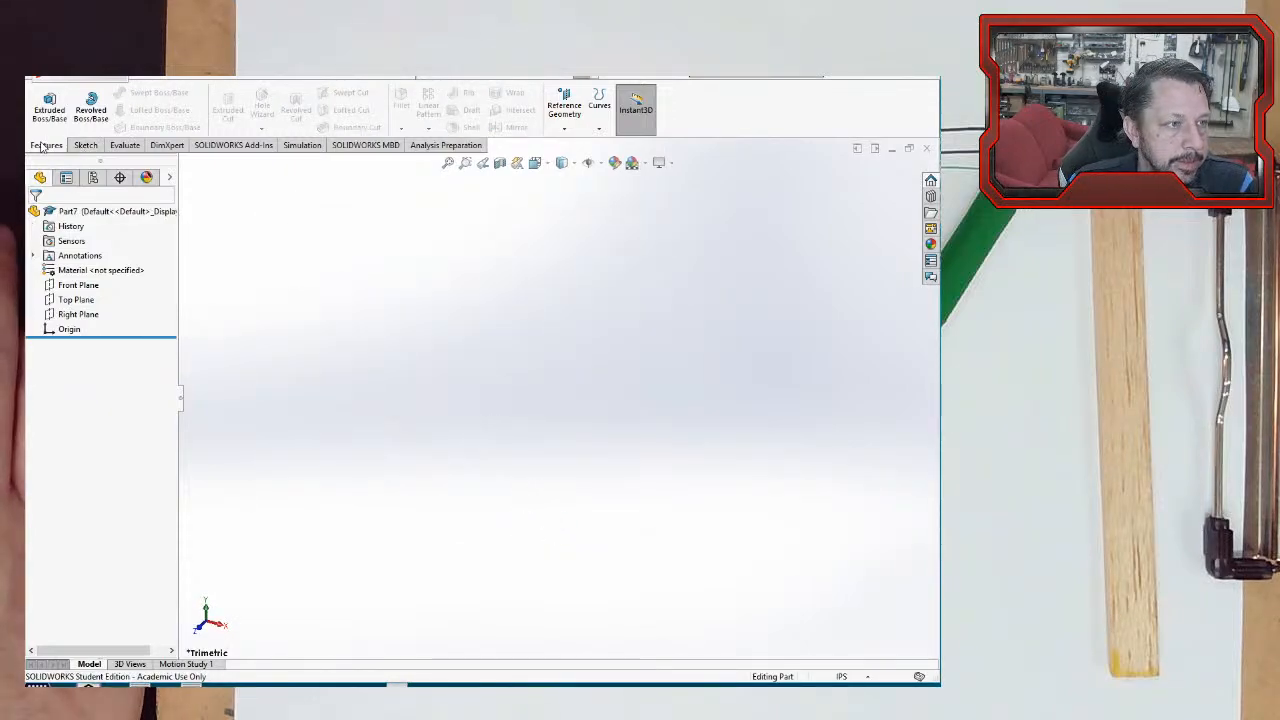
{"action": "left_click", "coordinate": [49, 106]}
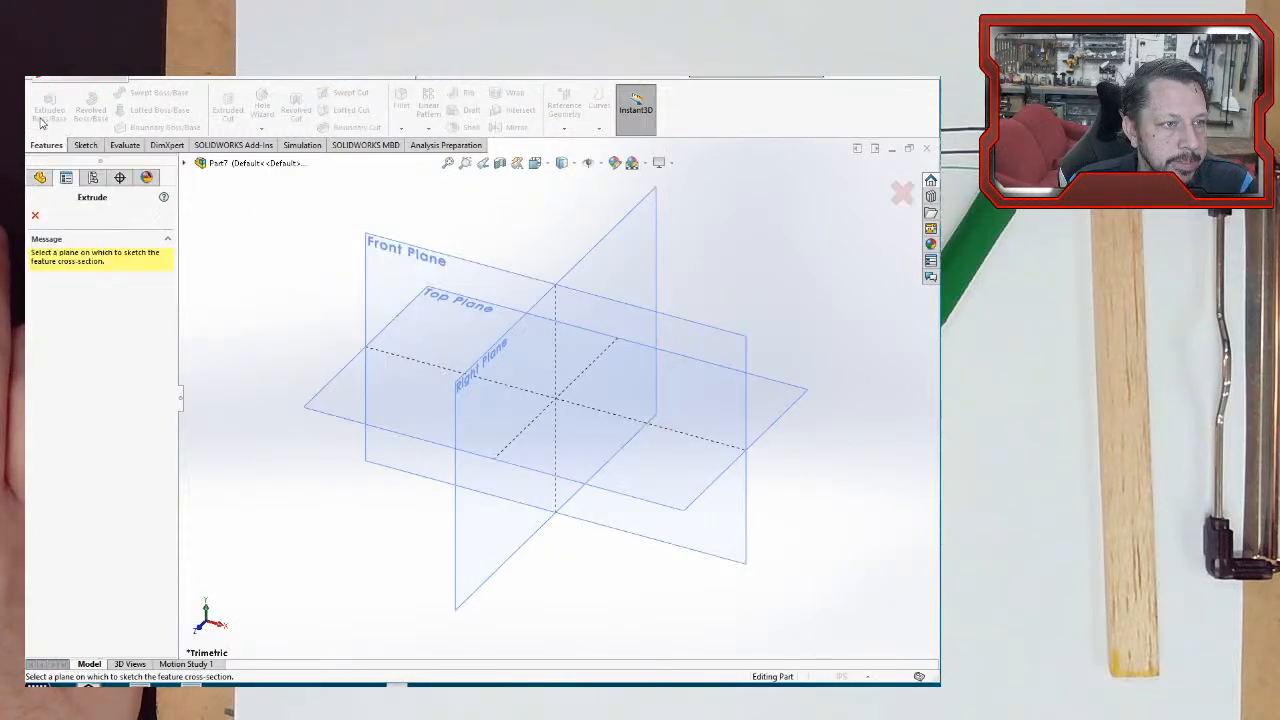
{"action": "left_click", "coordinate": [398, 251]}
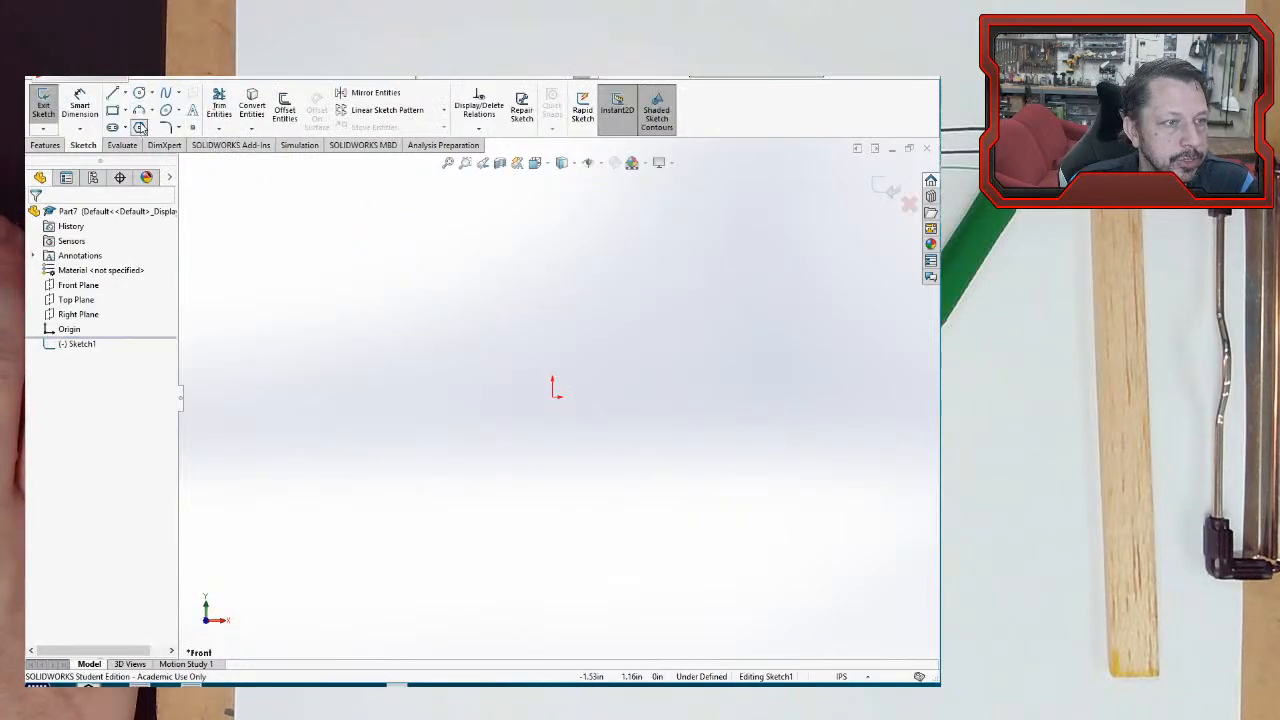
{"action": "left_click", "coordinate": [140, 128]}
{"action": "left_click", "coordinate": [555, 395]}
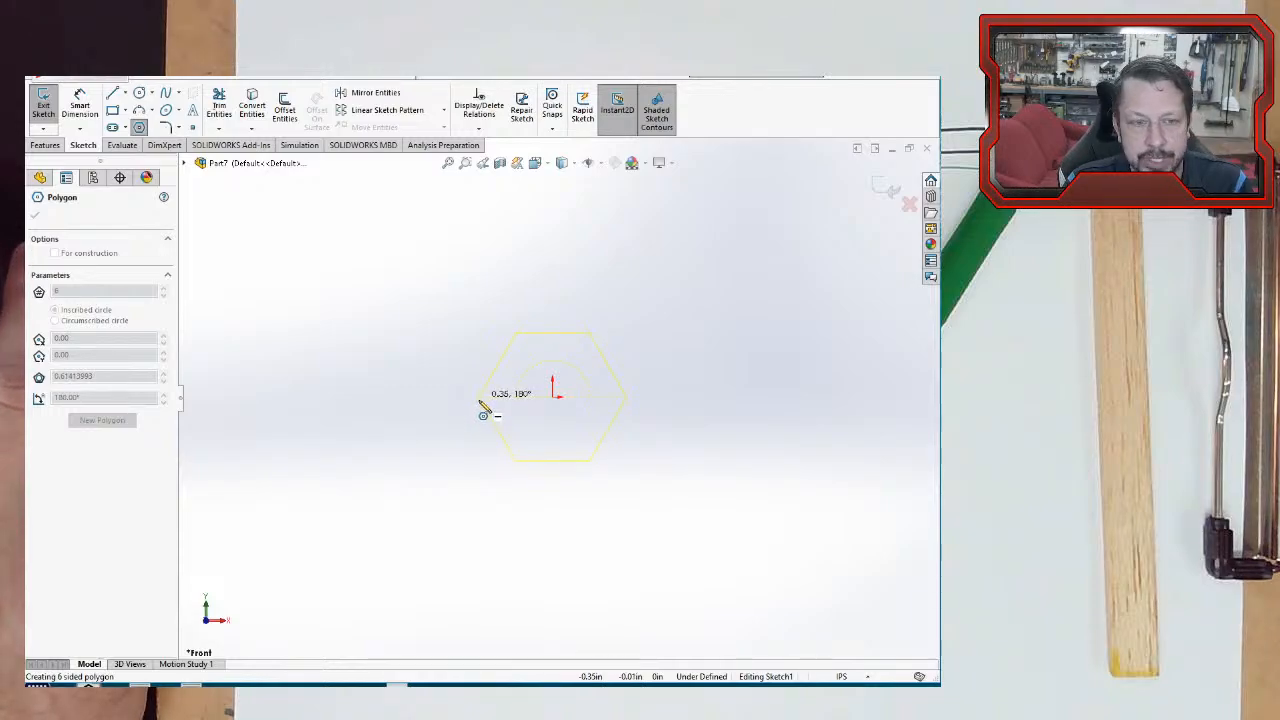
{"action": "left_click", "coordinate": [480, 402]}
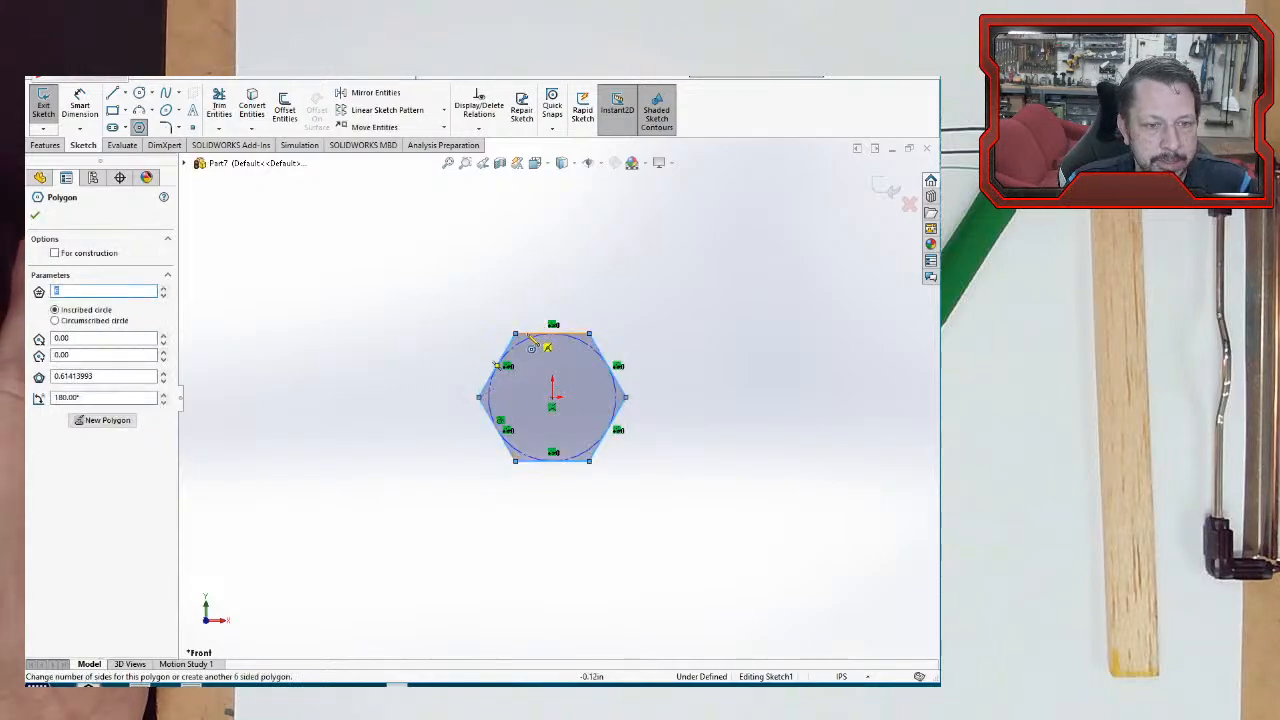
- Dimension the hexagon's inscribed circle to a diameter of 0.25 in
{"action": "right_click_drag", "start_coordinate": [505, 341], "coordinate": [397, 223]}
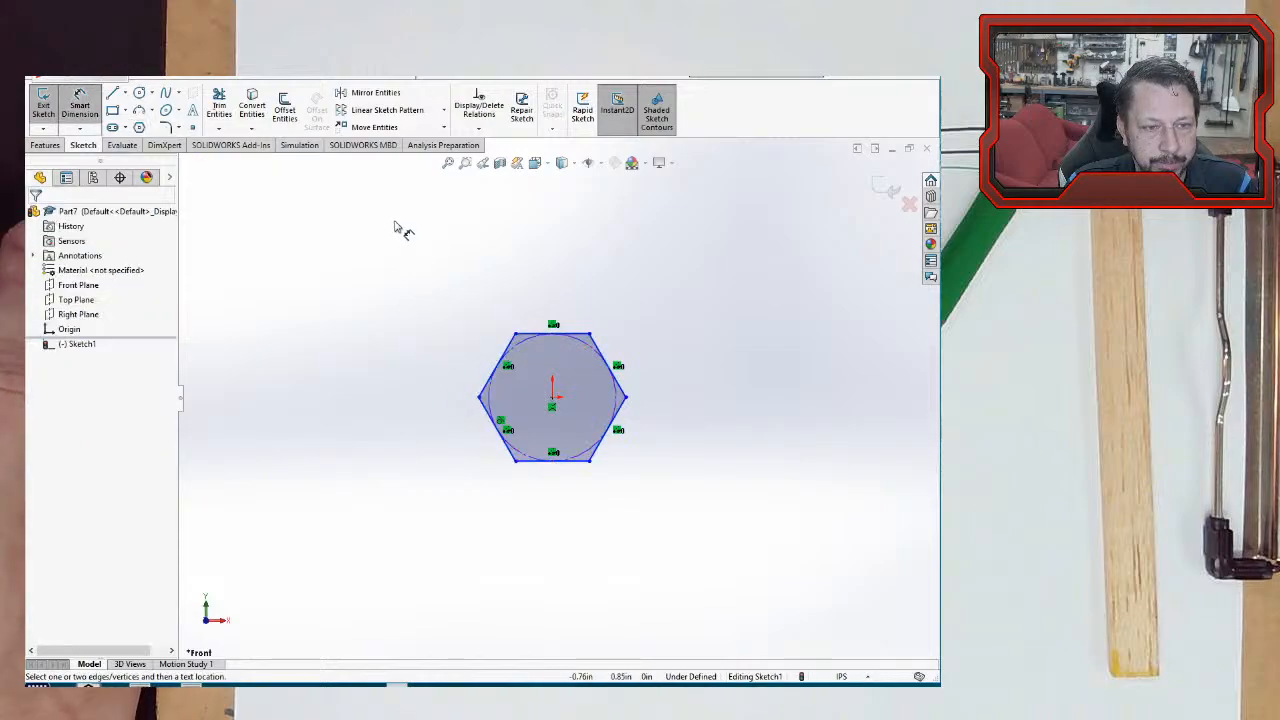
{"action": "left_click", "coordinate": [522, 345]}
{"action": "left_click", "coordinate": [388, 327]}
{"action": "type", "text": "0.2"}
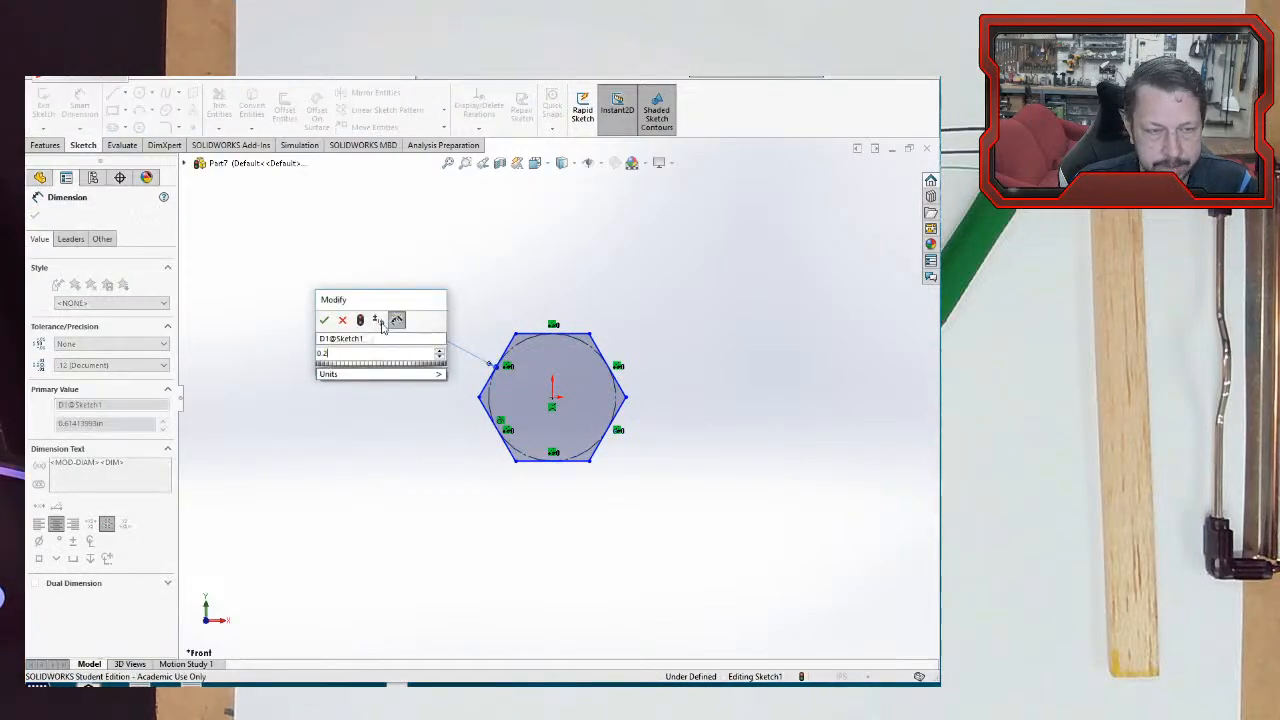
{"action": "type", "text": "5"}
{"action": "key", "text": "Return"}
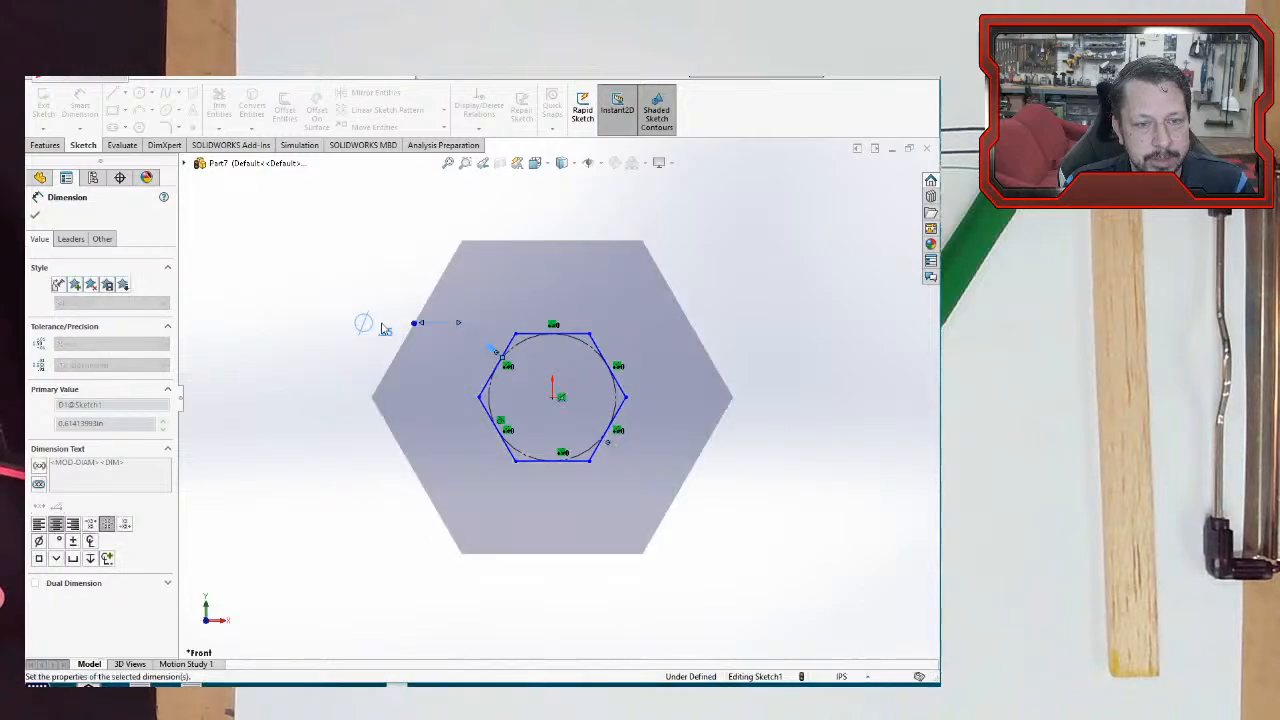
- Finish the hexagon sketch and extrude it 3 in with a blind depth to form a hexagonal bar
{"action": "left_click", "coordinate": [882, 189]}
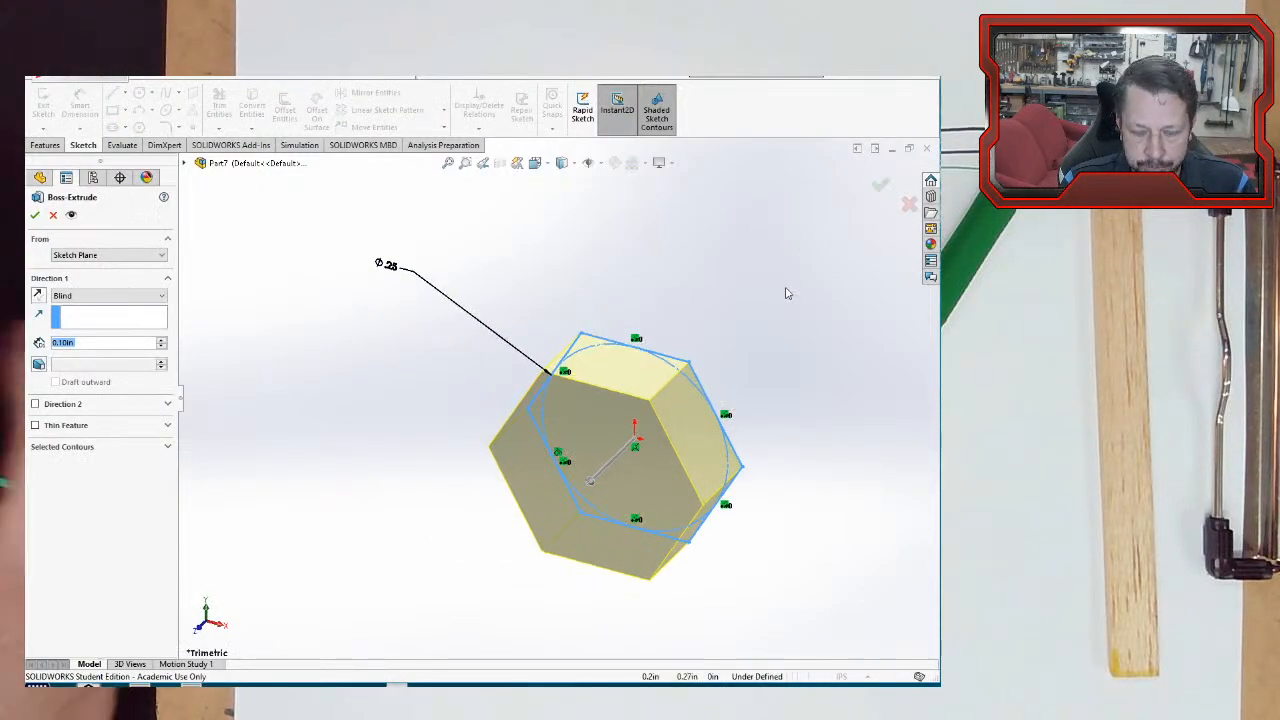
{"action": "type", "text": "3"}
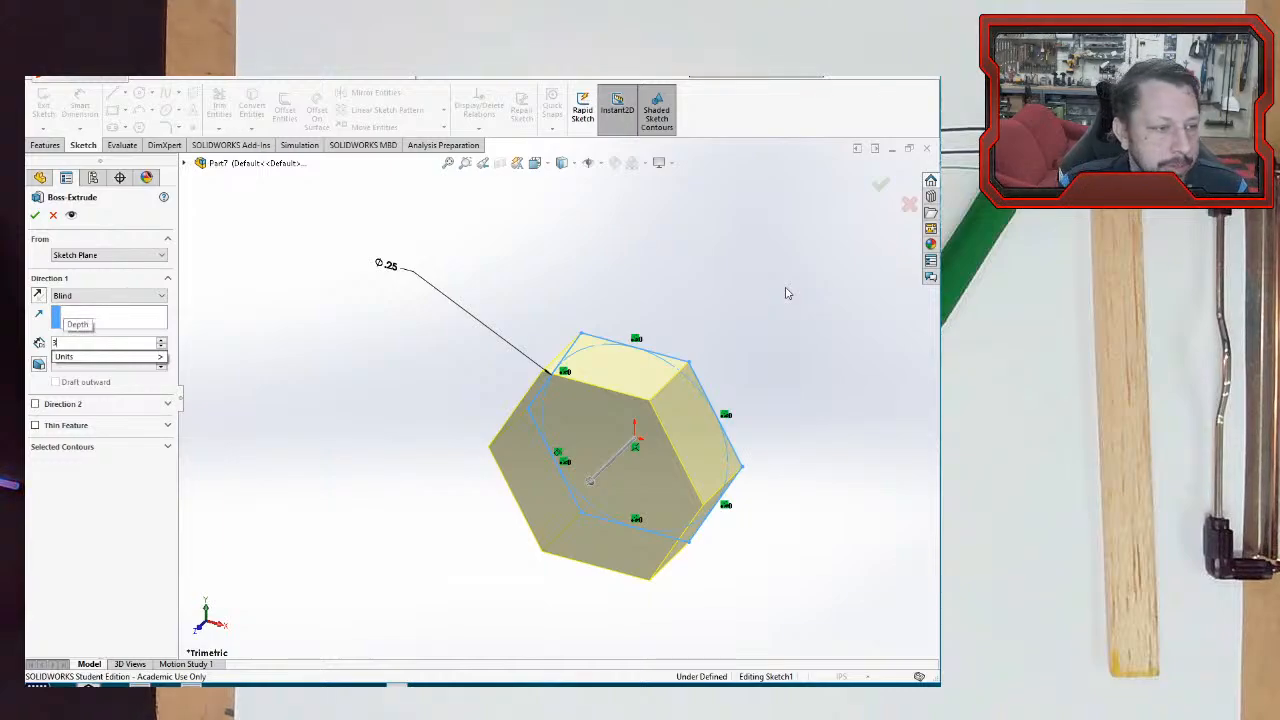
{"action": "key", "text": "Return"}
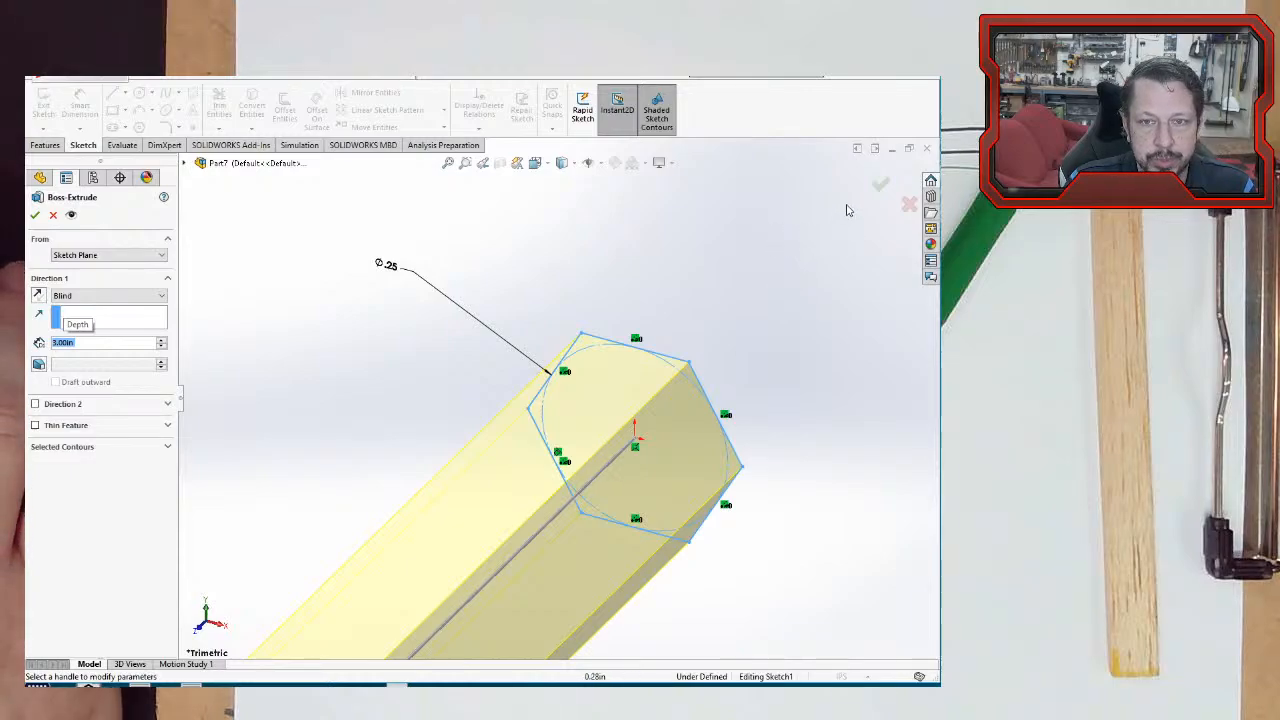
{"action": "left_click", "coordinate": [880, 186]}
- Split the bar's flat underside face lengthwise with an intersection split line, using the Front and Right planes as the splitting planes
{"action": "scroll", "coordinate": [529, 475], "scroll_direction": "up", "scroll_amount": 5}
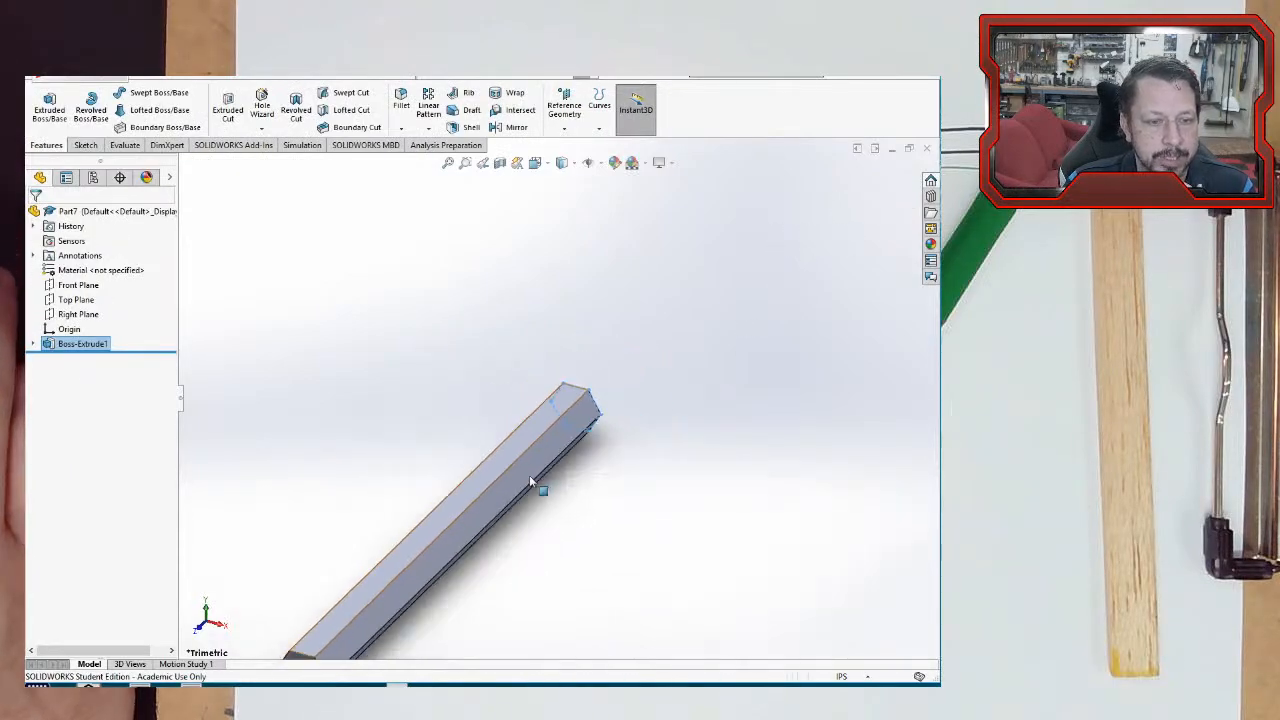
{"action": "scroll", "coordinate": [501, 512], "scroll_direction": "down", "scroll_amount": 3}
{"action": "middle_click_drag", "start_coordinate": [500, 500], "coordinate": [501, 277]}
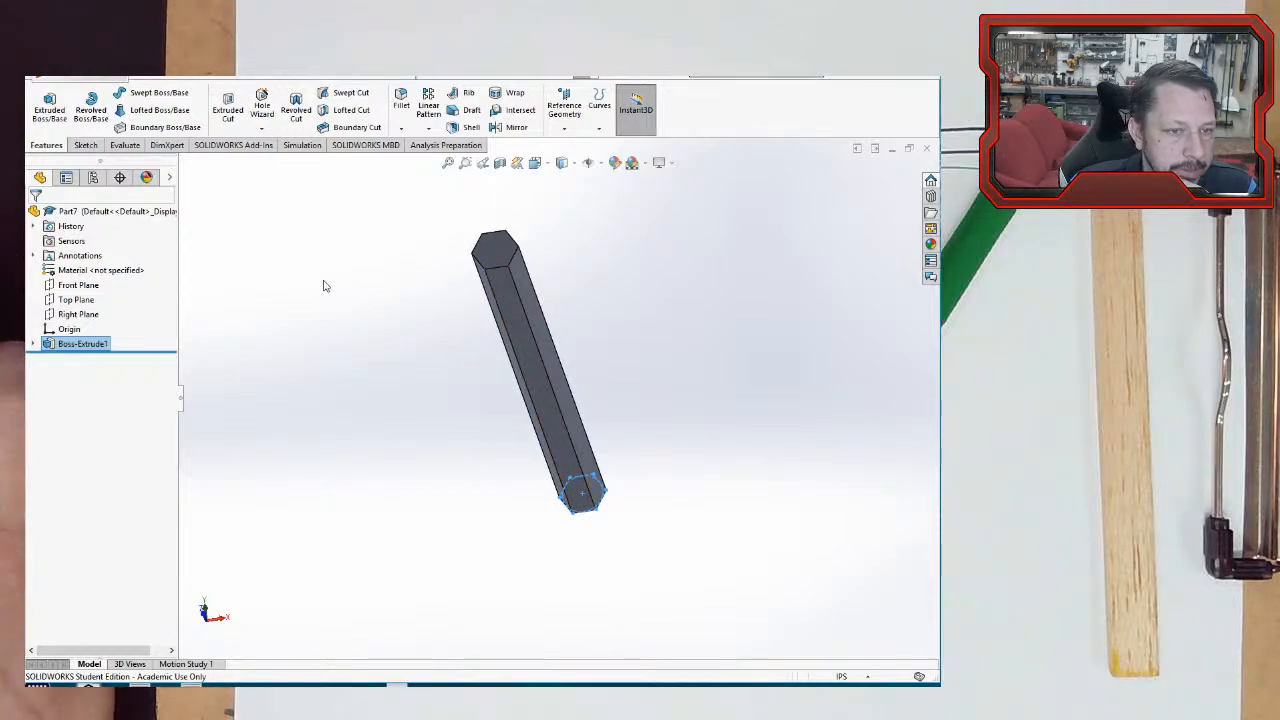
{"action": "middle_click_drag", "start_coordinate": [243, 257], "coordinate": [283, 346]}
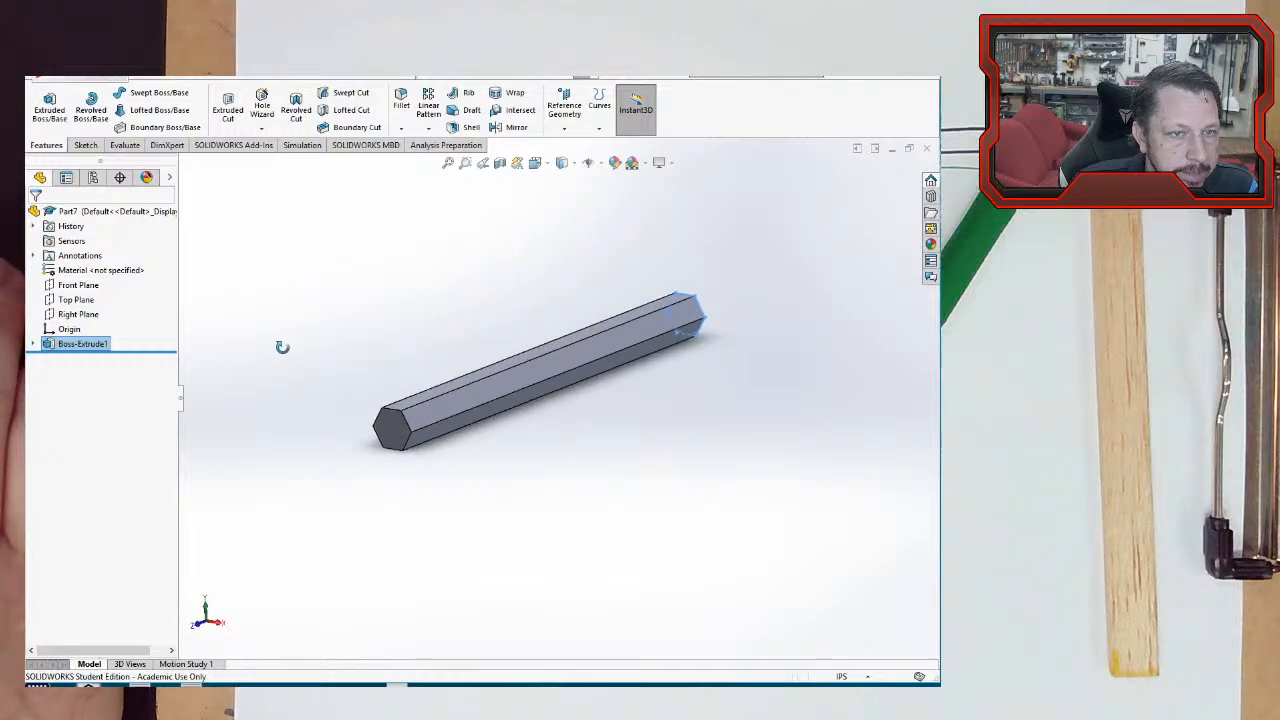
{"action": "left_click", "coordinate": [597, 104]}
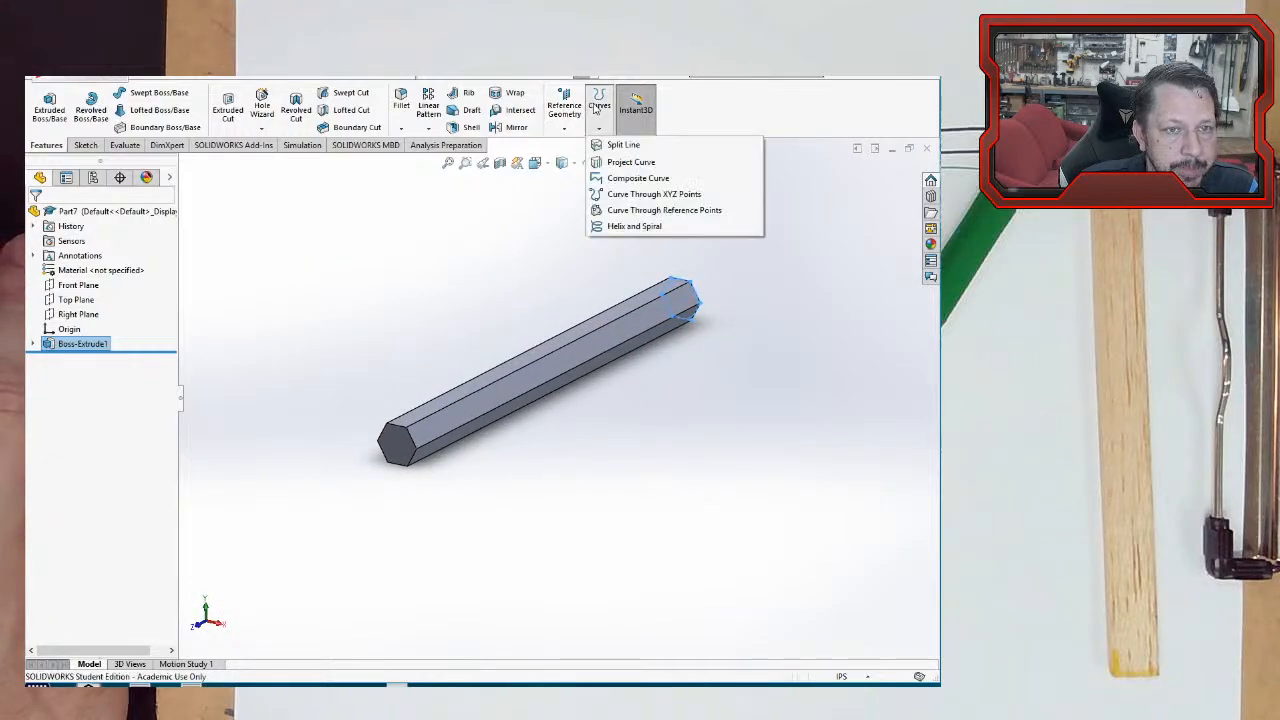
{"action": "left_click", "coordinate": [564, 110]}
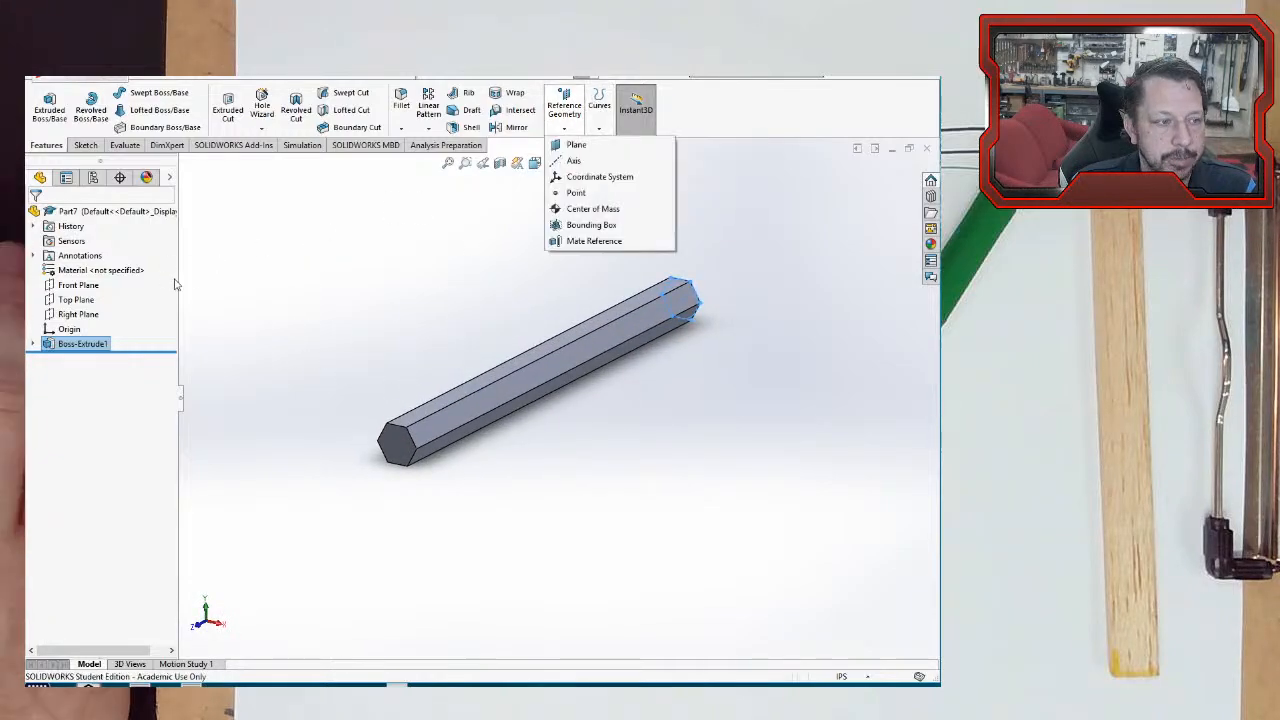
{"action": "left_click", "coordinate": [580, 144]}
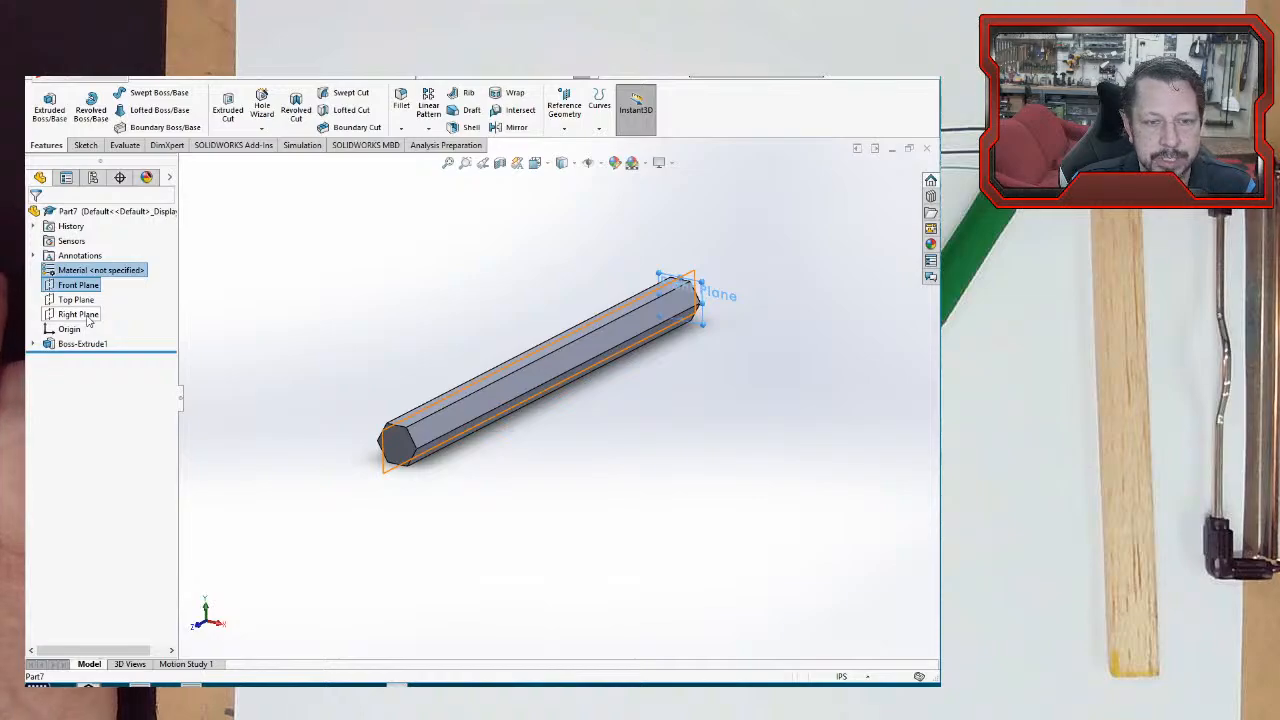
{"action": "left_click", "coordinate": [598, 112]}
{"action": "left_click", "coordinate": [613, 143]}
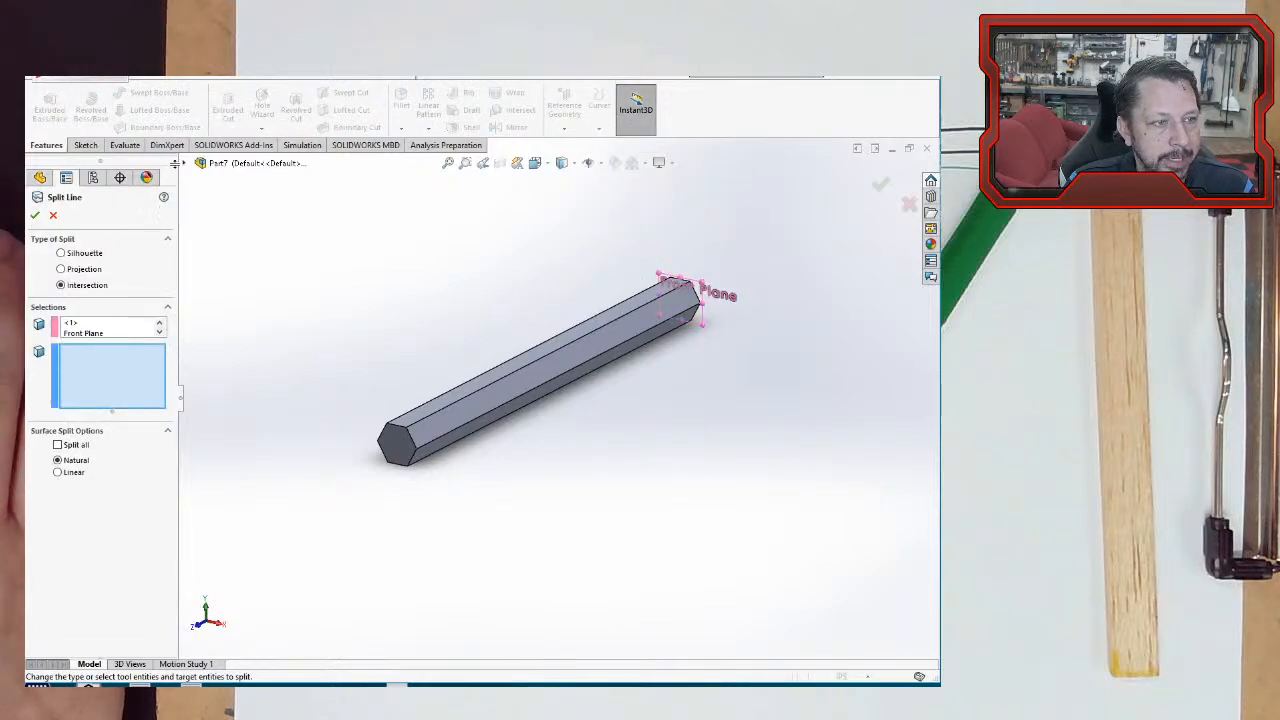
{"action": "left_click", "coordinate": [184, 165]}
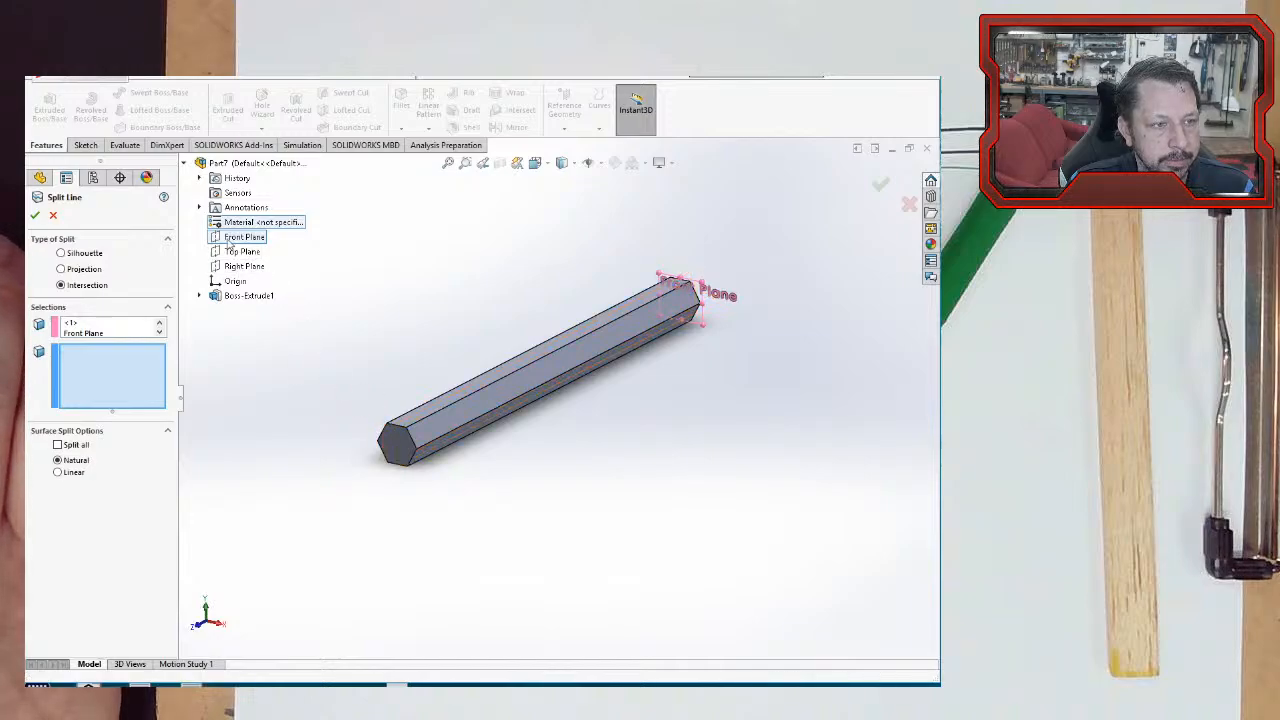
{"action": "left_click", "coordinate": [241, 267]}
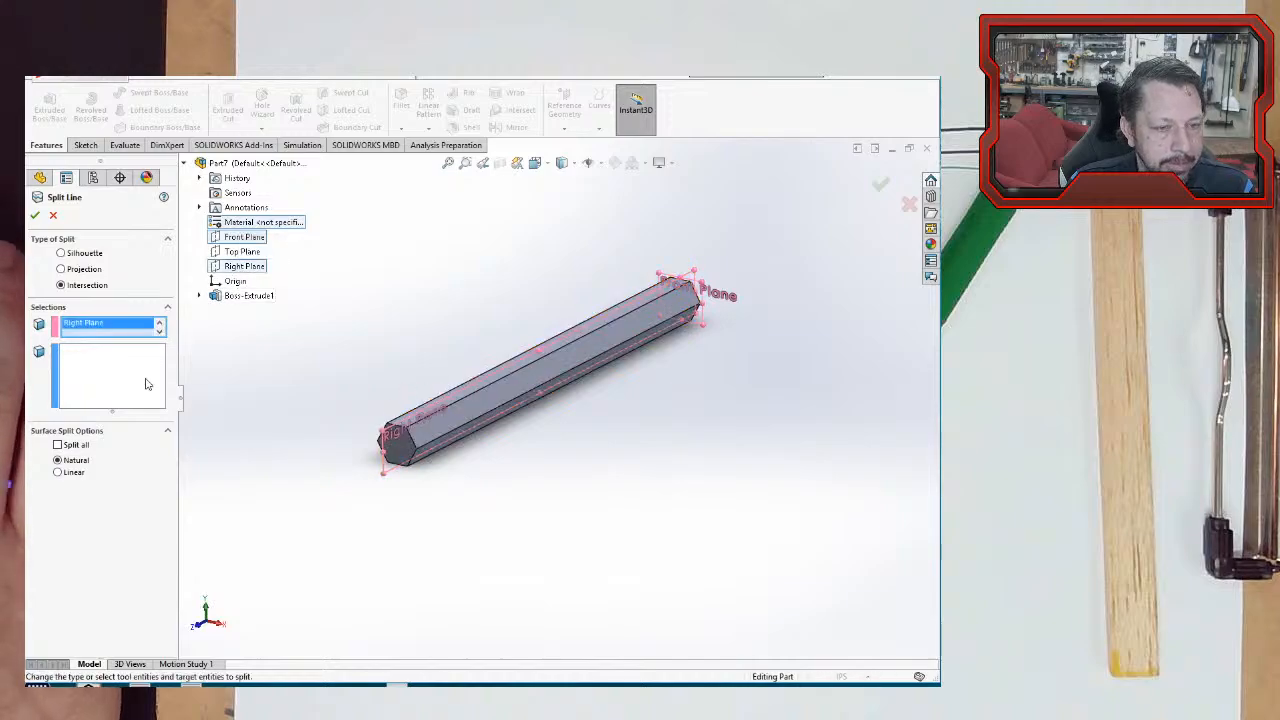
{"action": "left_click", "coordinate": [79, 366]}
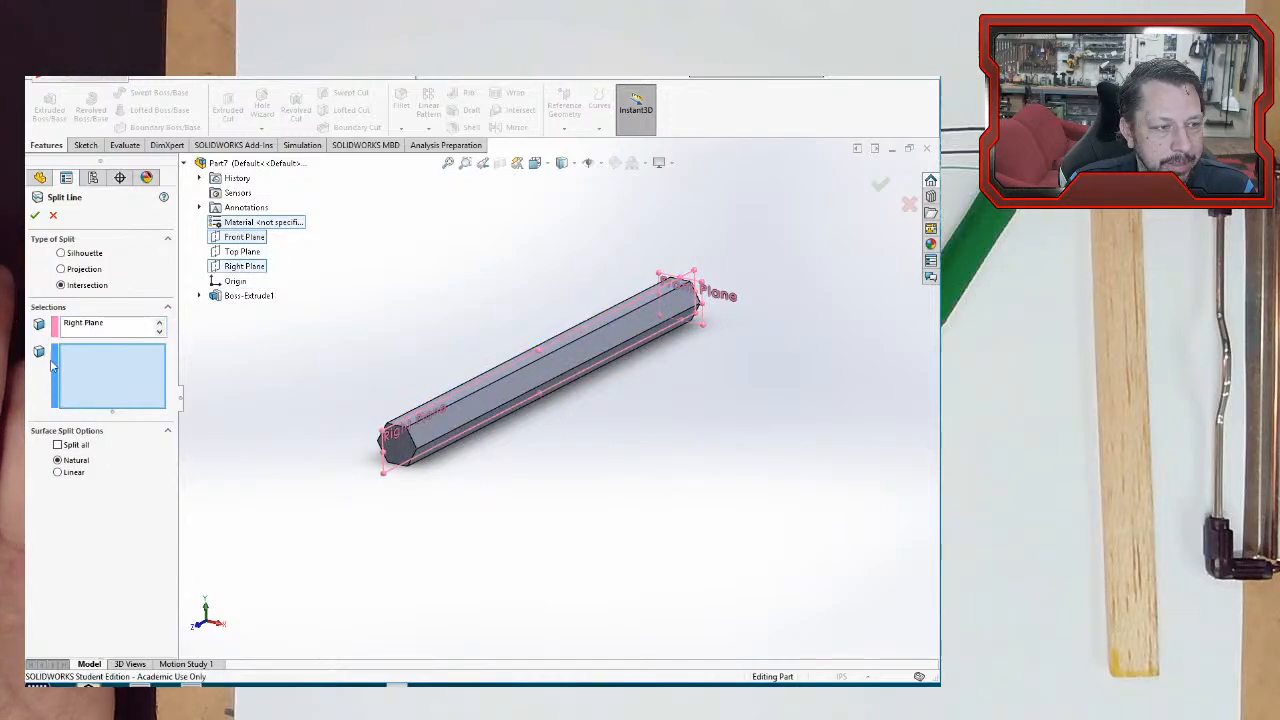
{"action": "middle_click_drag", "start_coordinate": [410, 403], "coordinate": [432, 382]}
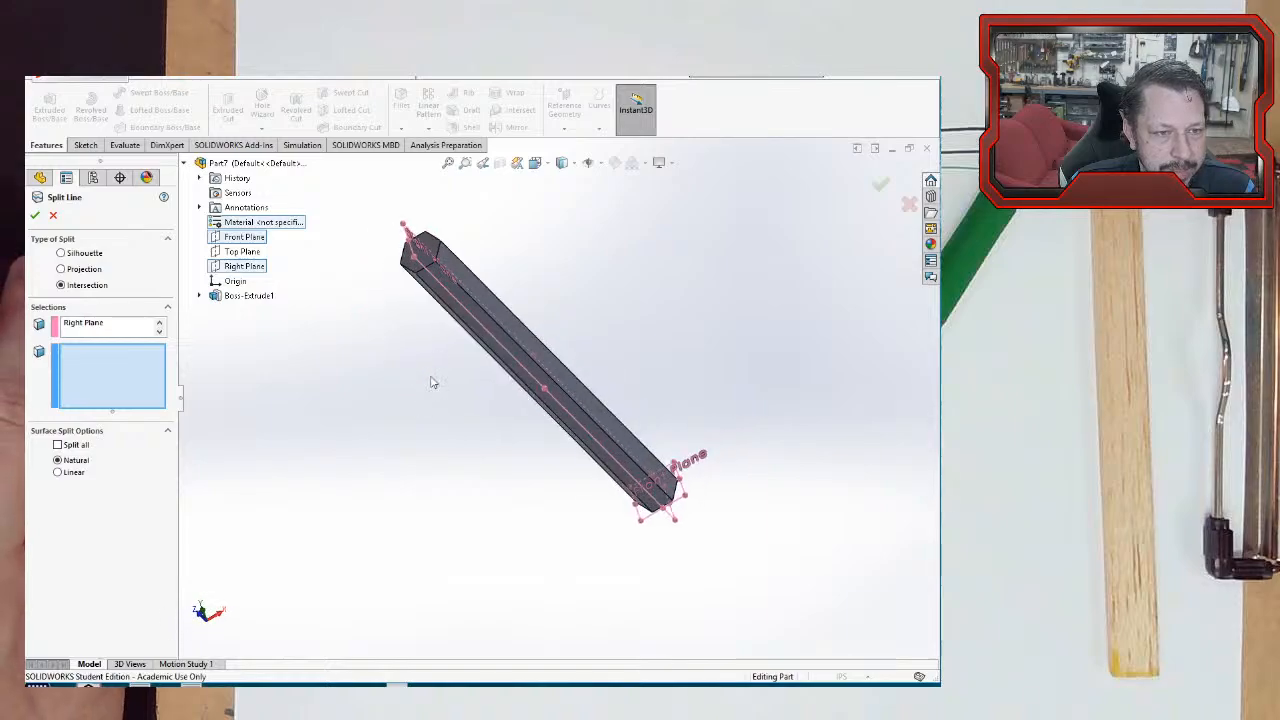
{"action": "left_click", "coordinate": [462, 296]}
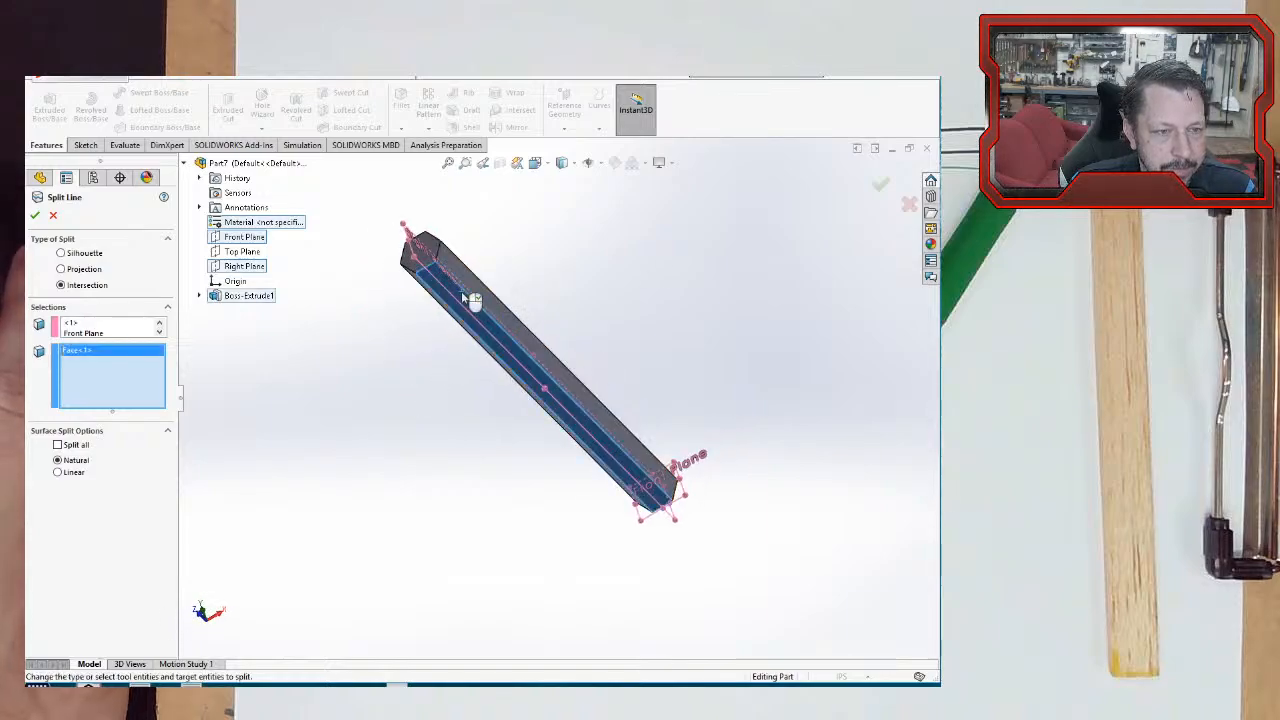
{"action": "left_click", "coordinate": [35, 217]}
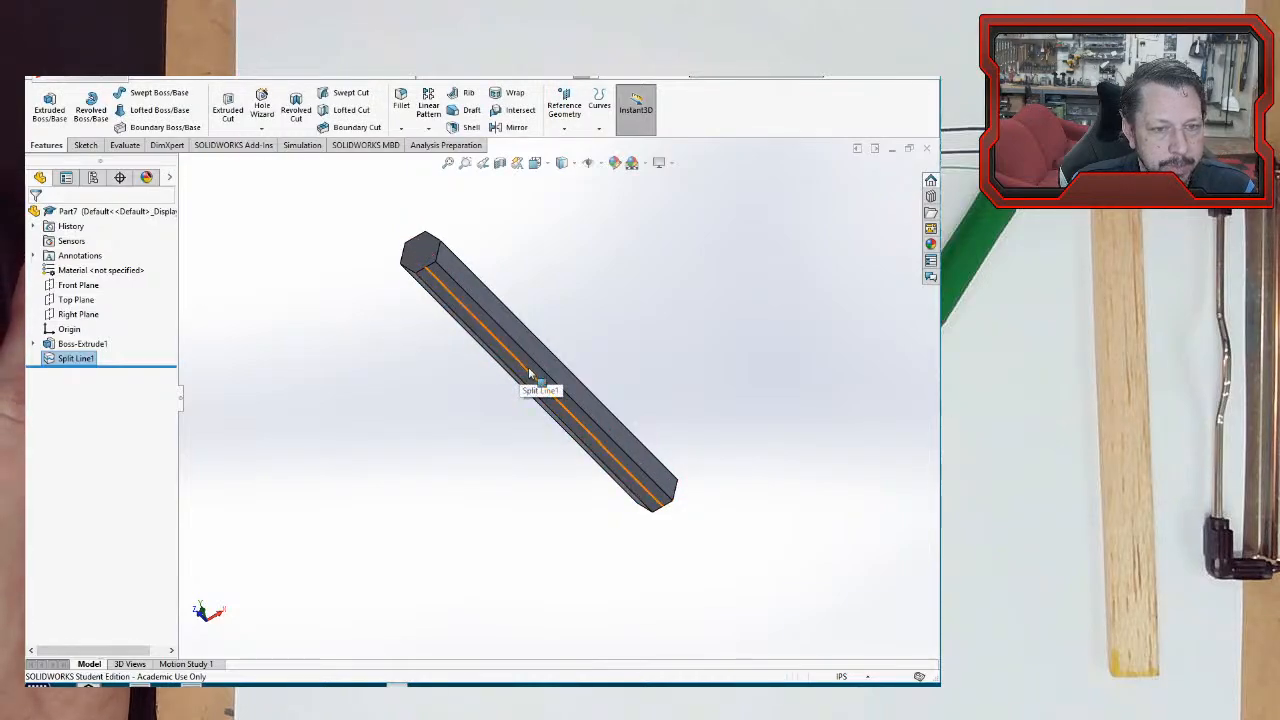
- Assign Plain Carbon Steel as the hexagonal bar's material
{"action": "middle_click_drag", "start_coordinate": [530, 373], "coordinate": [540, 425]}
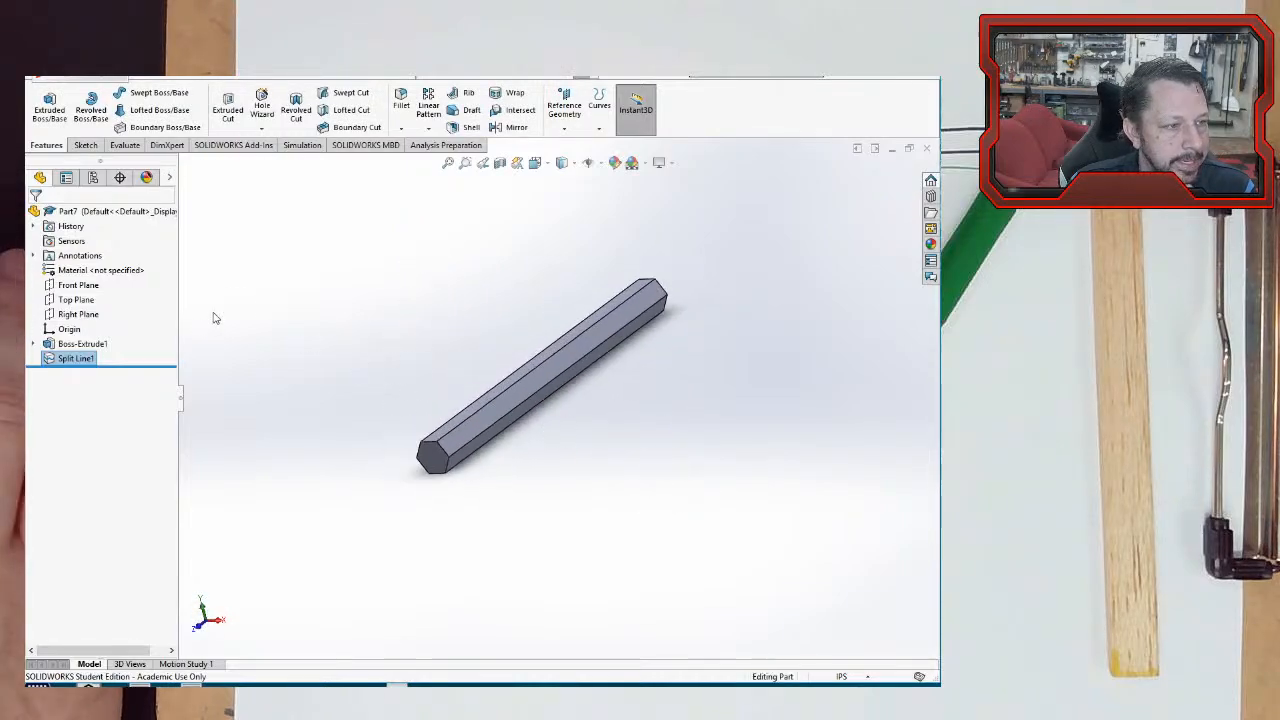
{"action": "right_click", "coordinate": [82, 272]}
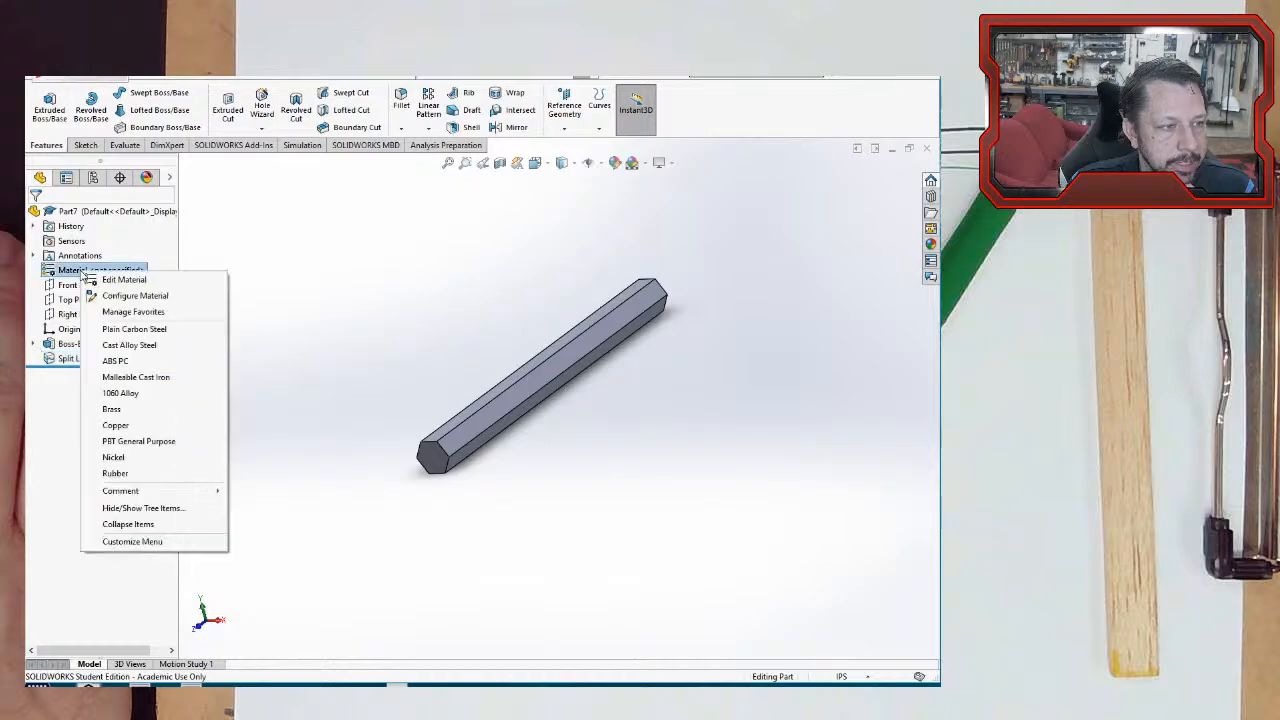
{"action": "left_click", "coordinate": [140, 329]}
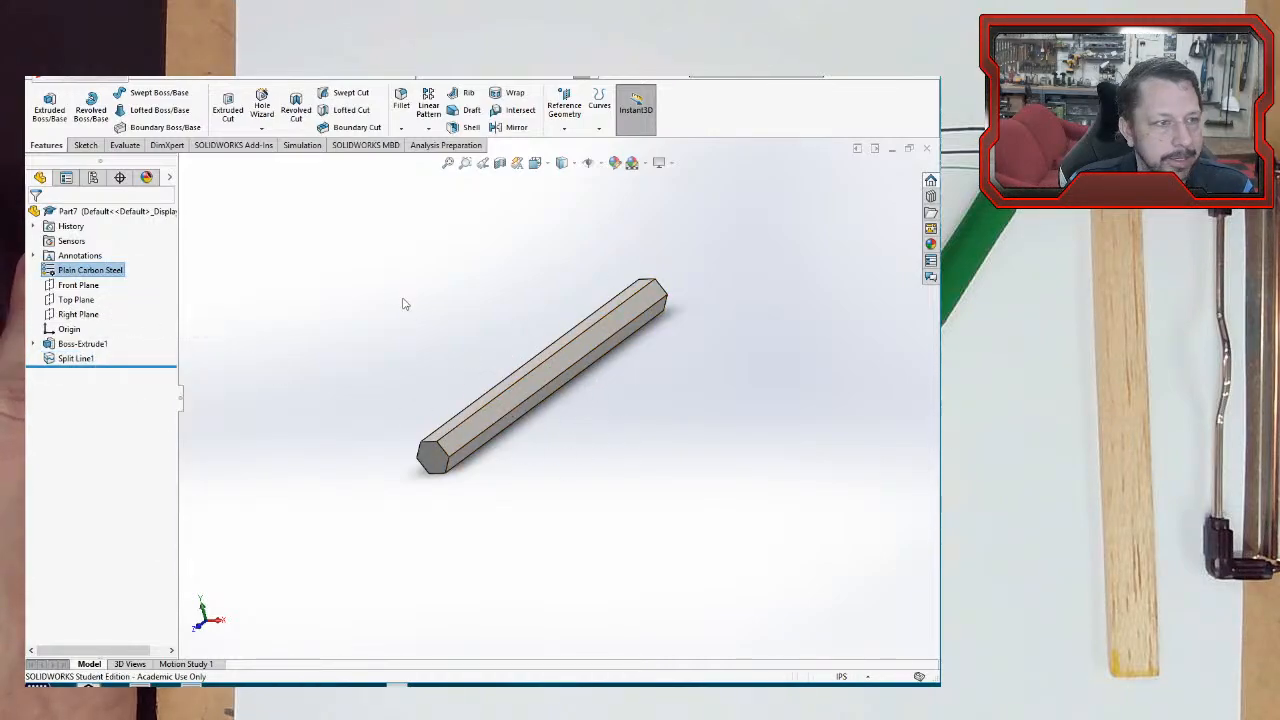
- Save the hexagonal bar part to the Desktop as support_2
{"action": "left_click", "coordinate": [154, 78]}
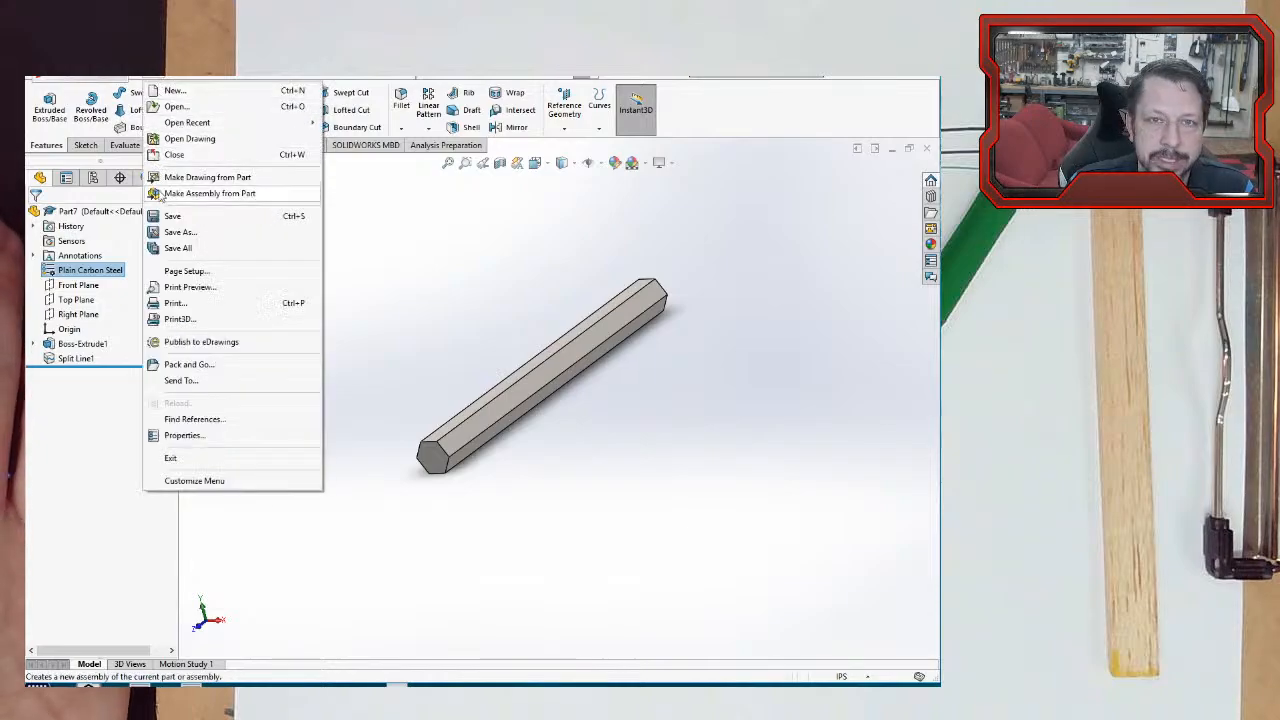
{"action": "left_click", "coordinate": [182, 229]}
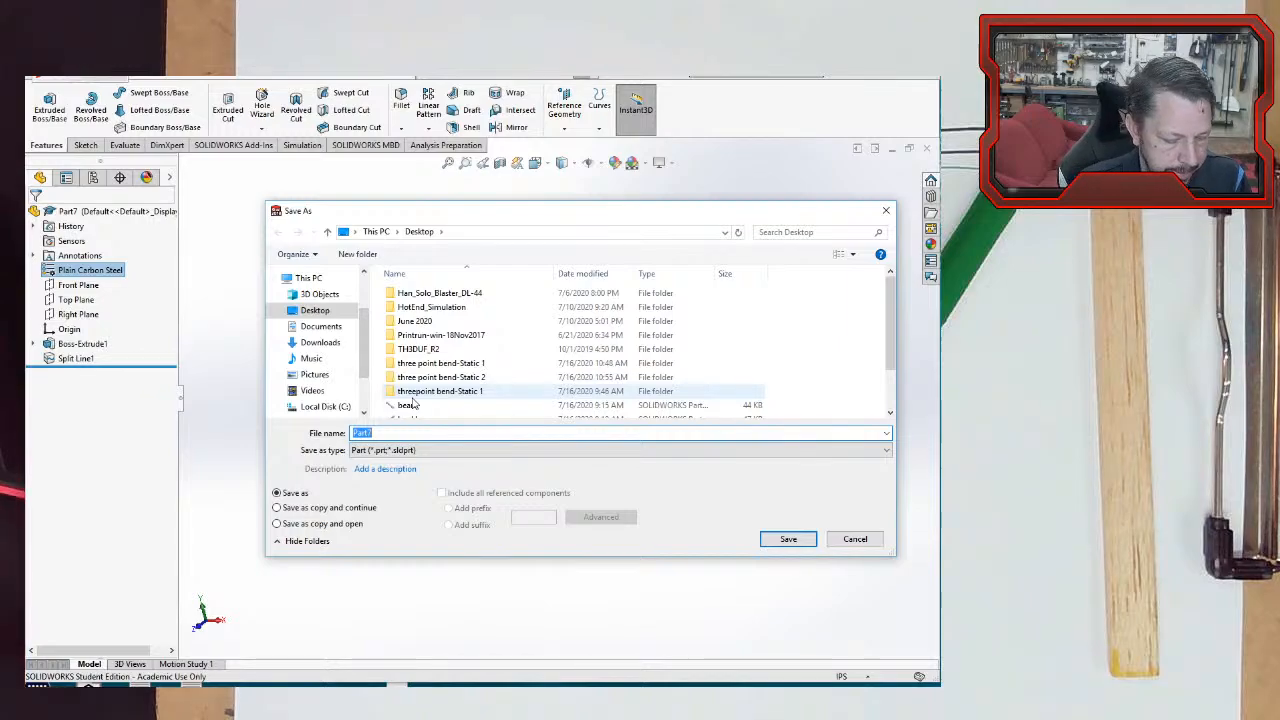
{"action": "type", "text": "support"}
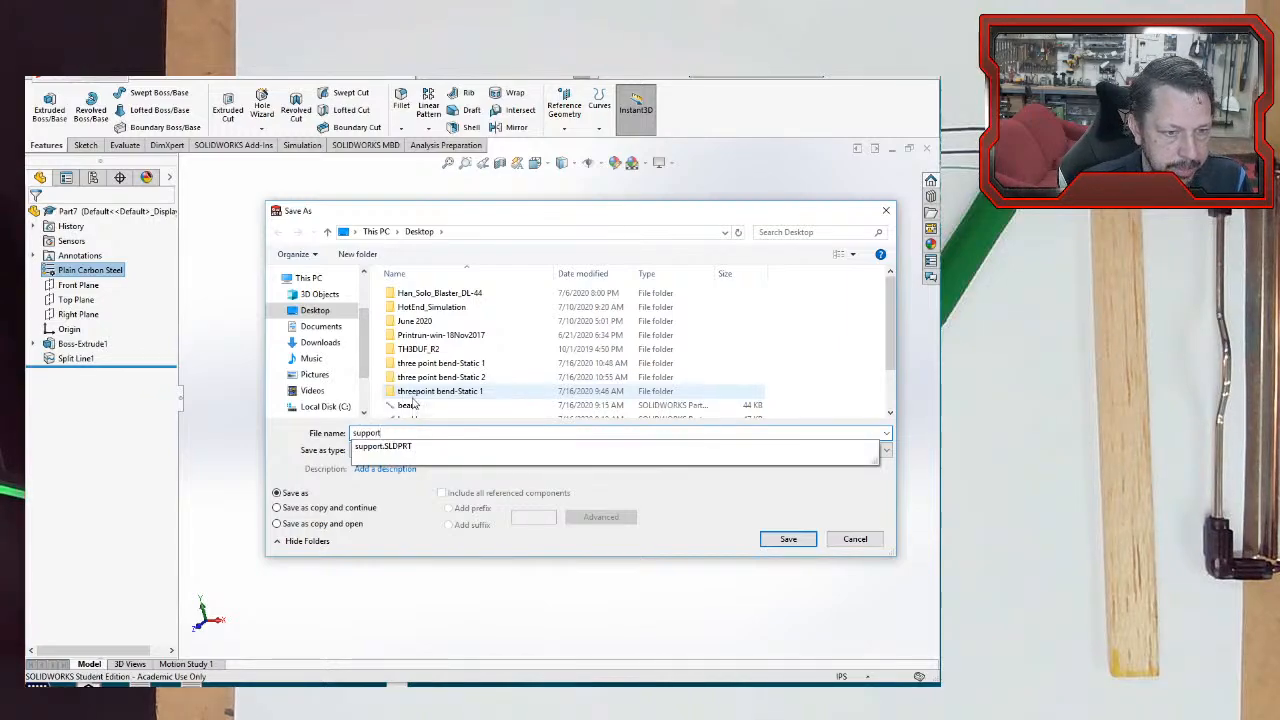
{"action": "type", "text": "_2"}
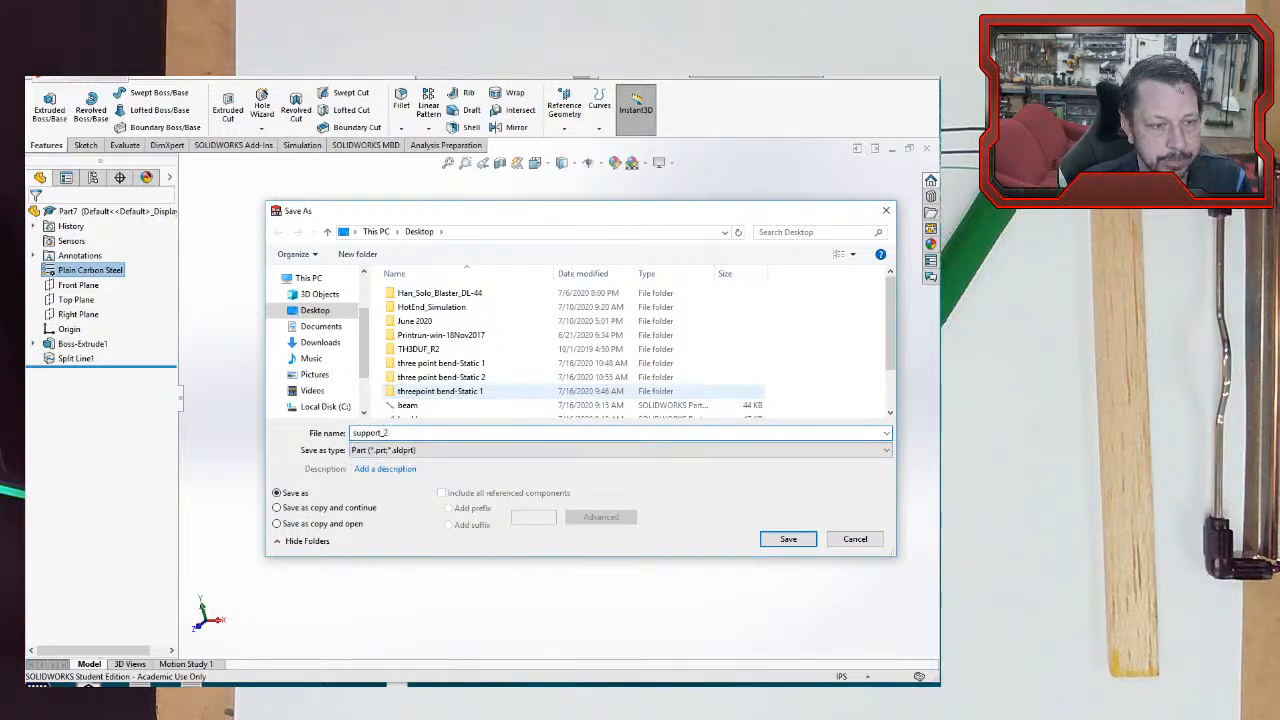
{"action": "key", "text": "Return"}
- Switch to the test_beam_2 part, assign Plain Carbon Steel as its material and save it
{"action": "left_click", "coordinate": [352, 77]}
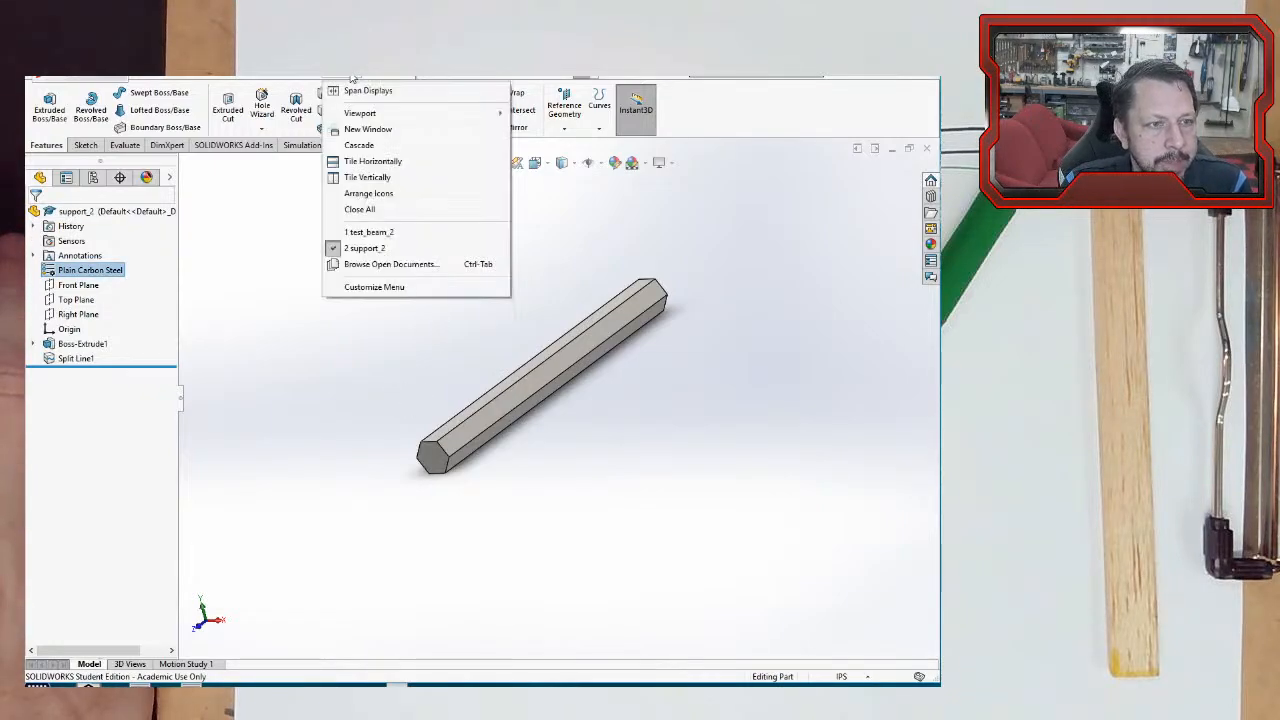
{"action": "left_click", "coordinate": [370, 237]}
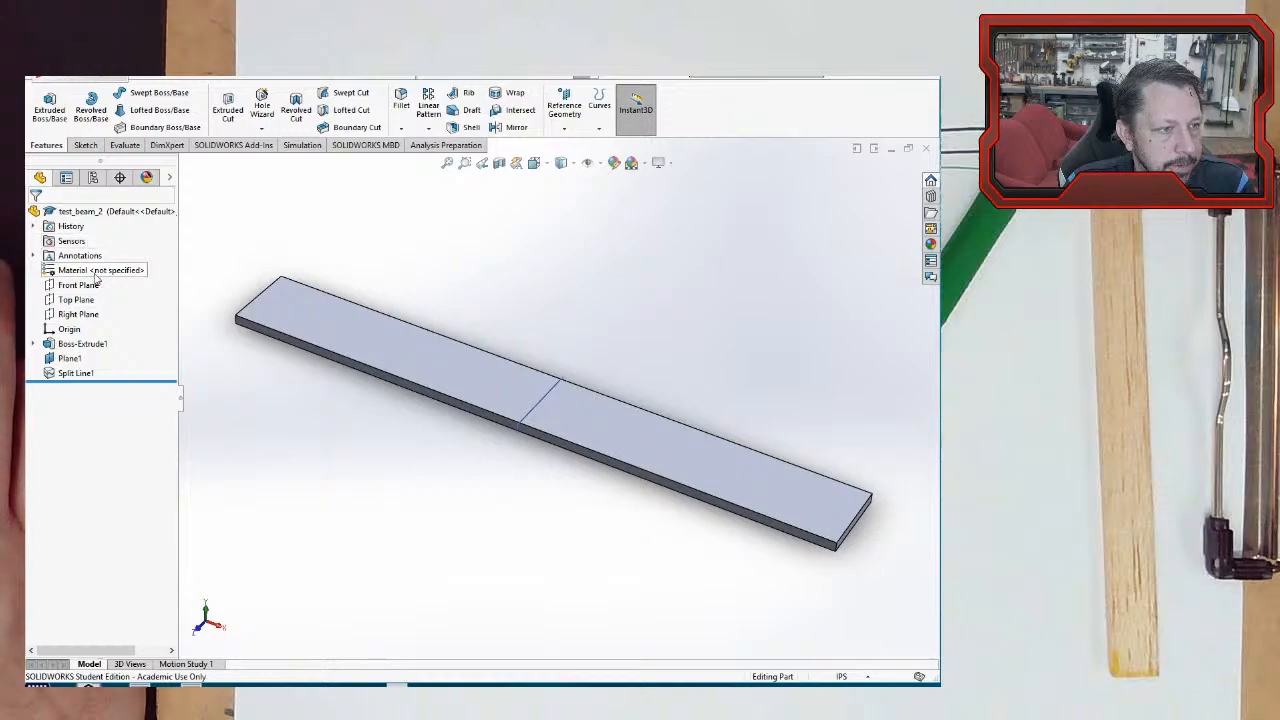
{"action": "right_click", "coordinate": [97, 276]}
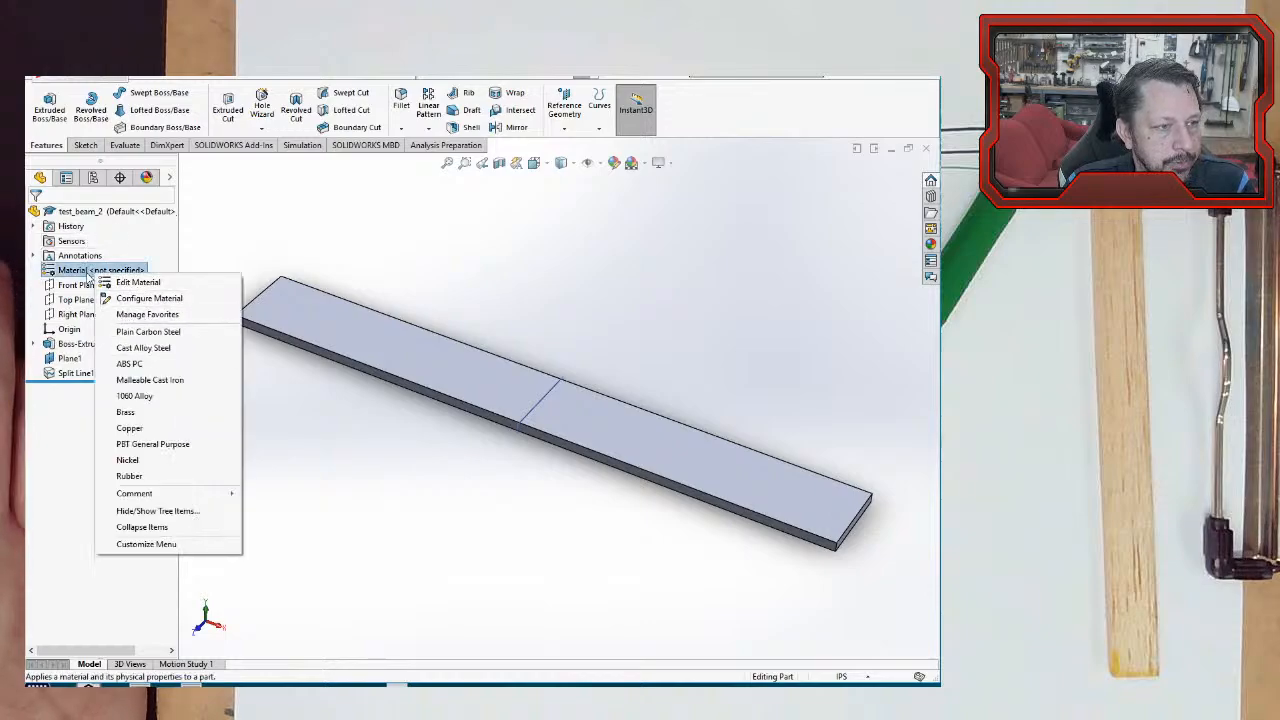
{"action": "left_click", "coordinate": [146, 332]}
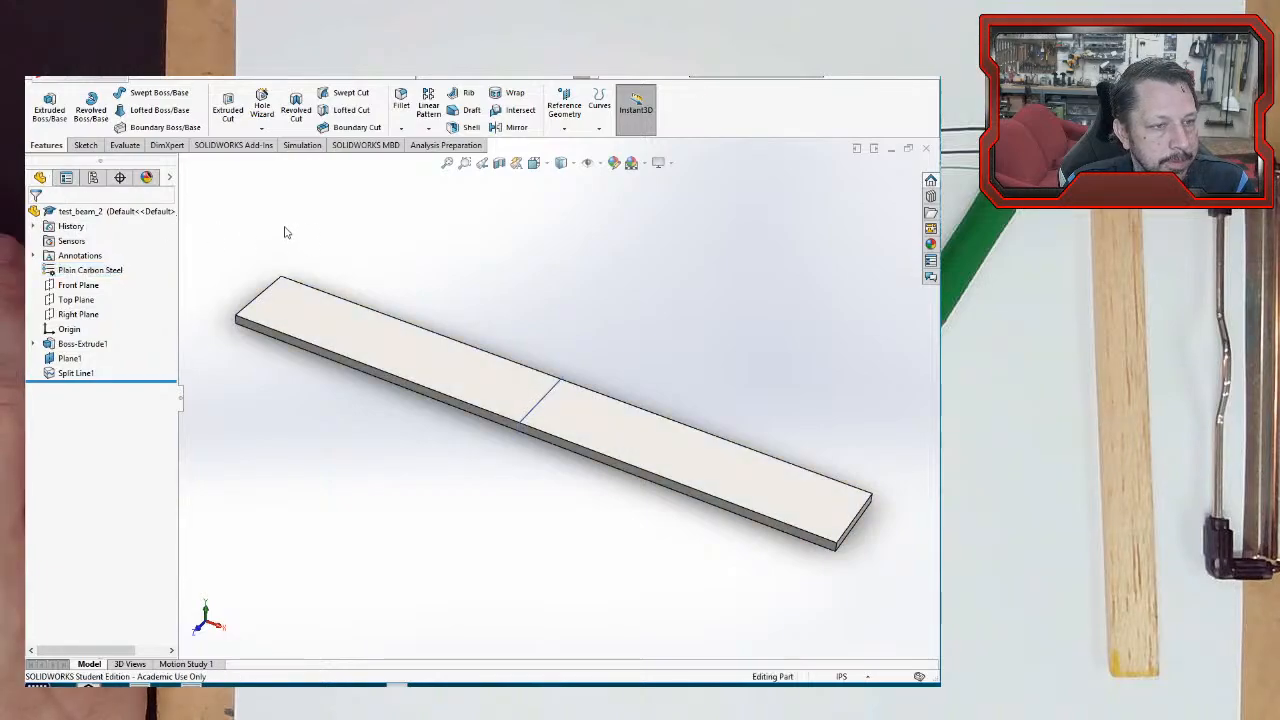
{"action": "left_click", "coordinate": [152, 70]}
{"action": "left_click", "coordinate": [184, 218]}
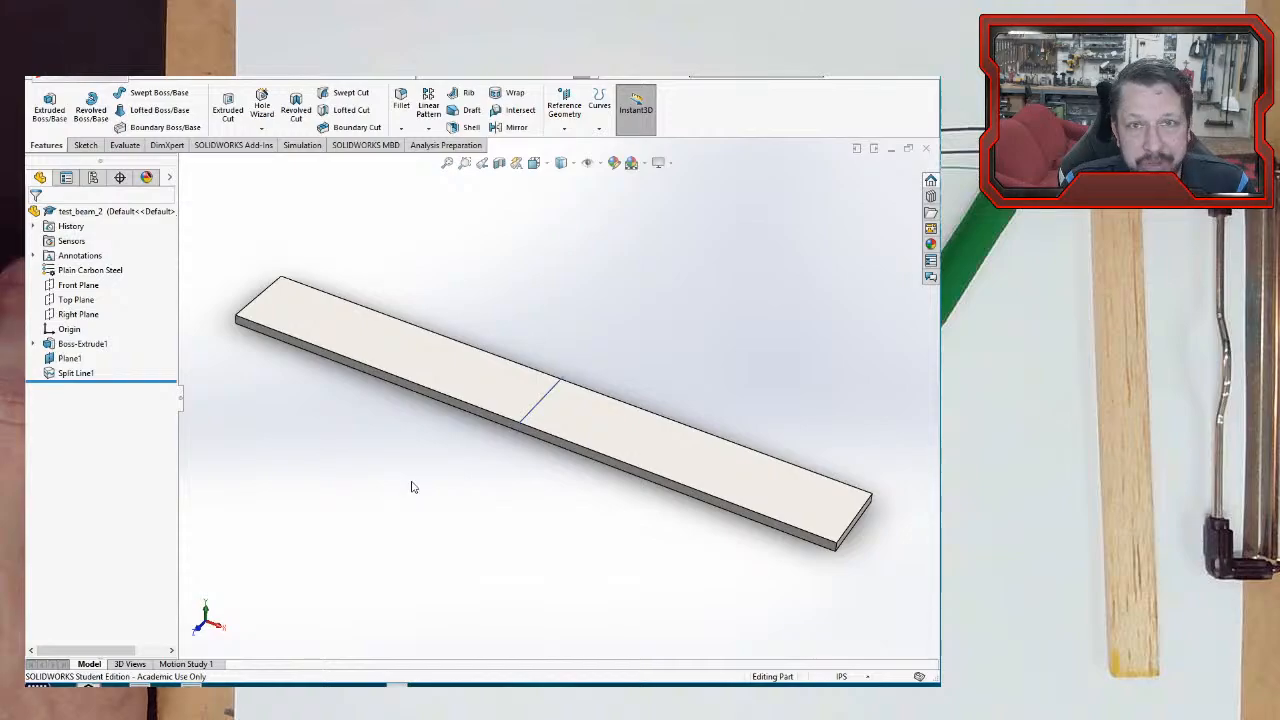
- Create a new assembly and place test_beam_2 as its first component
{"action": "left_click", "coordinate": [151, 77]}
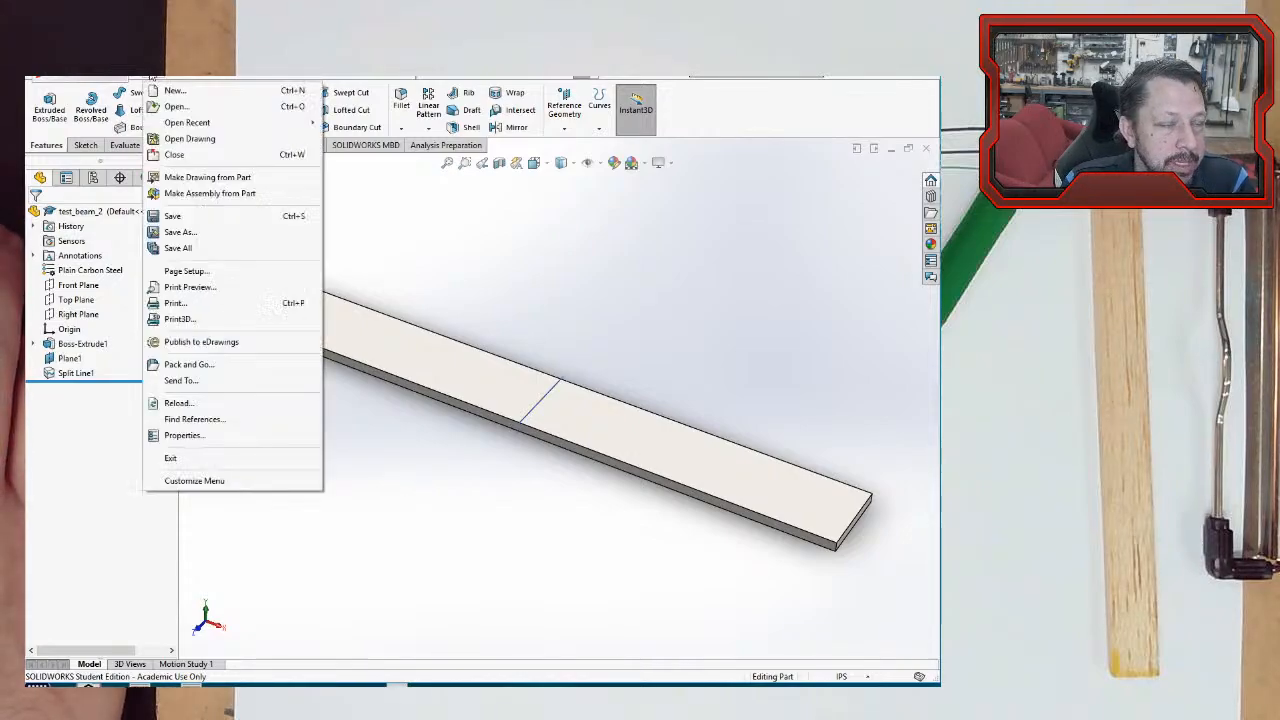
{"action": "left_click", "coordinate": [176, 92]}
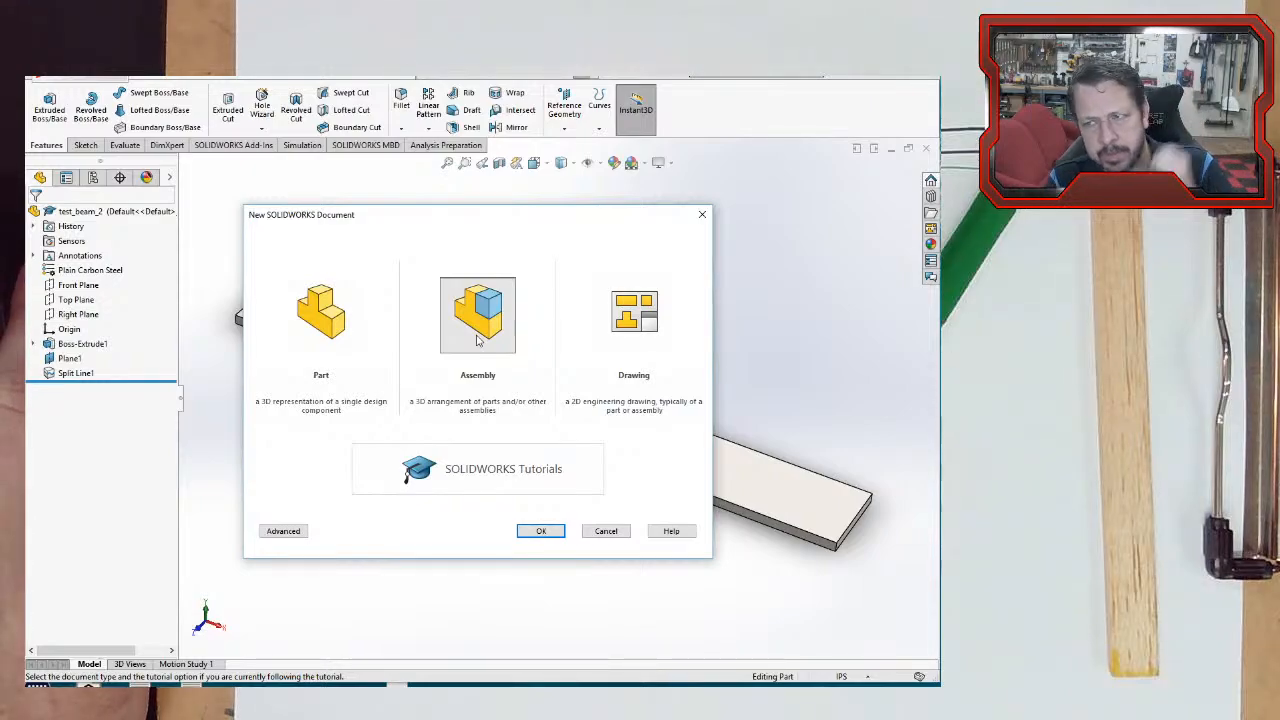
{"action": "left_click", "coordinate": [477, 340]}
{"action": "left_click", "coordinate": [539, 531]}
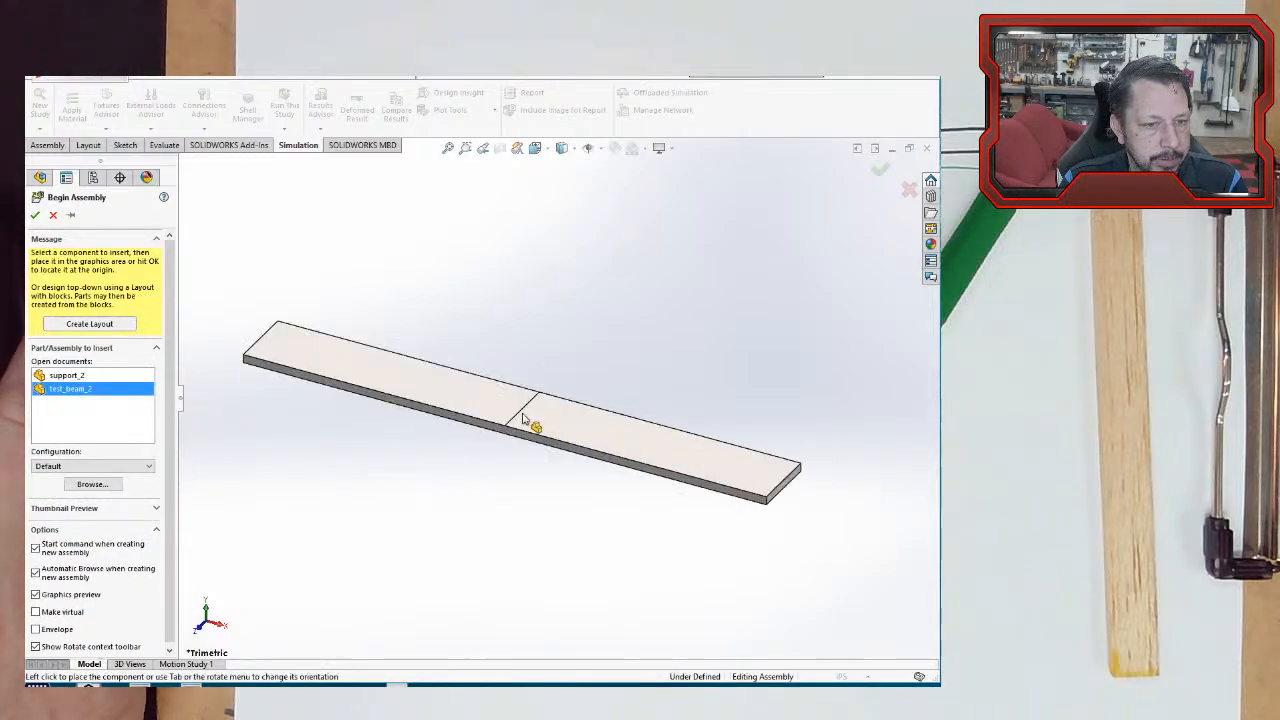
{"action": "left_click", "coordinate": [537, 425]}
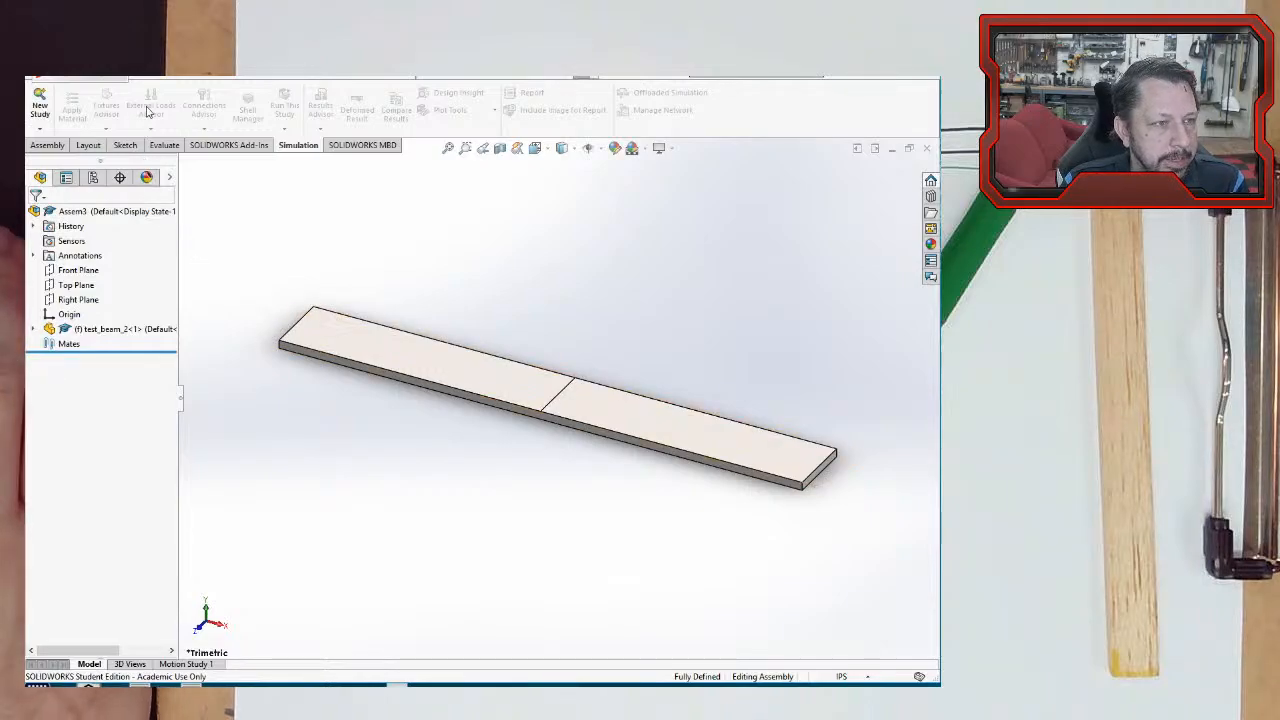
- Insert the support_2 hexagonal bar into the assembly, crosswise near the middle of the beam
{"action": "left_click", "coordinate": [47, 145]}
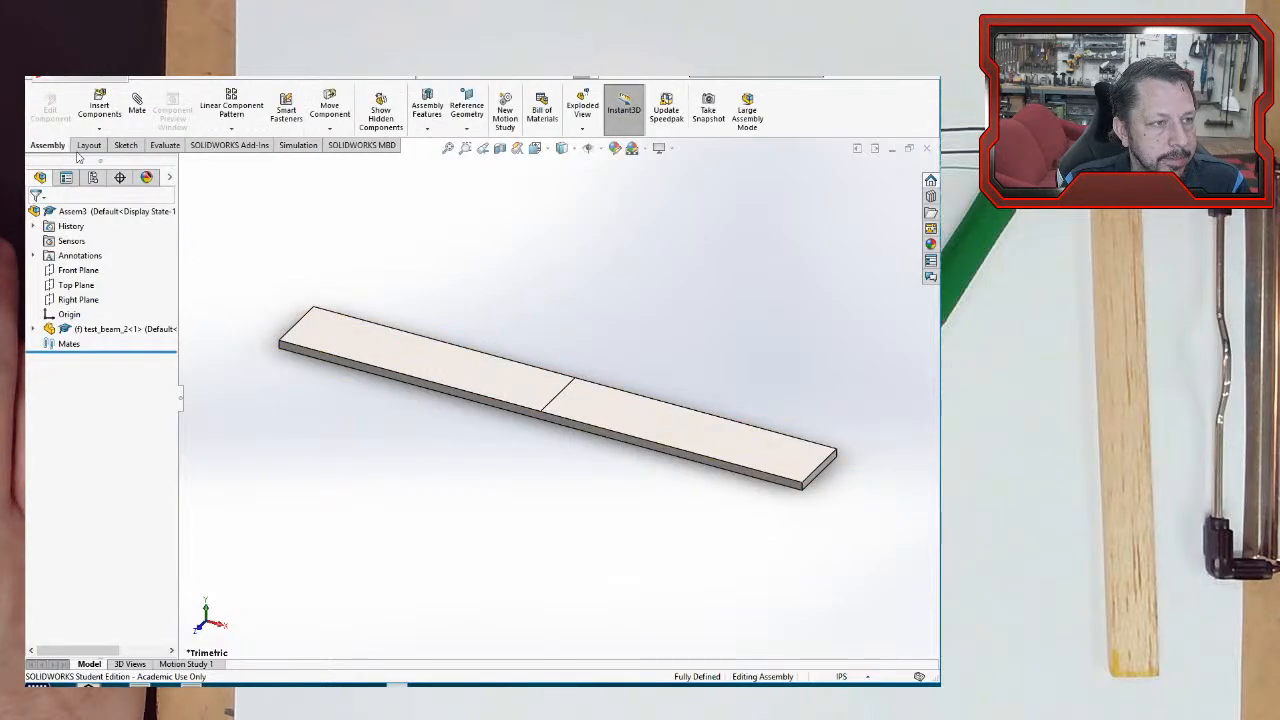
{"action": "left_click", "coordinate": [100, 106]}
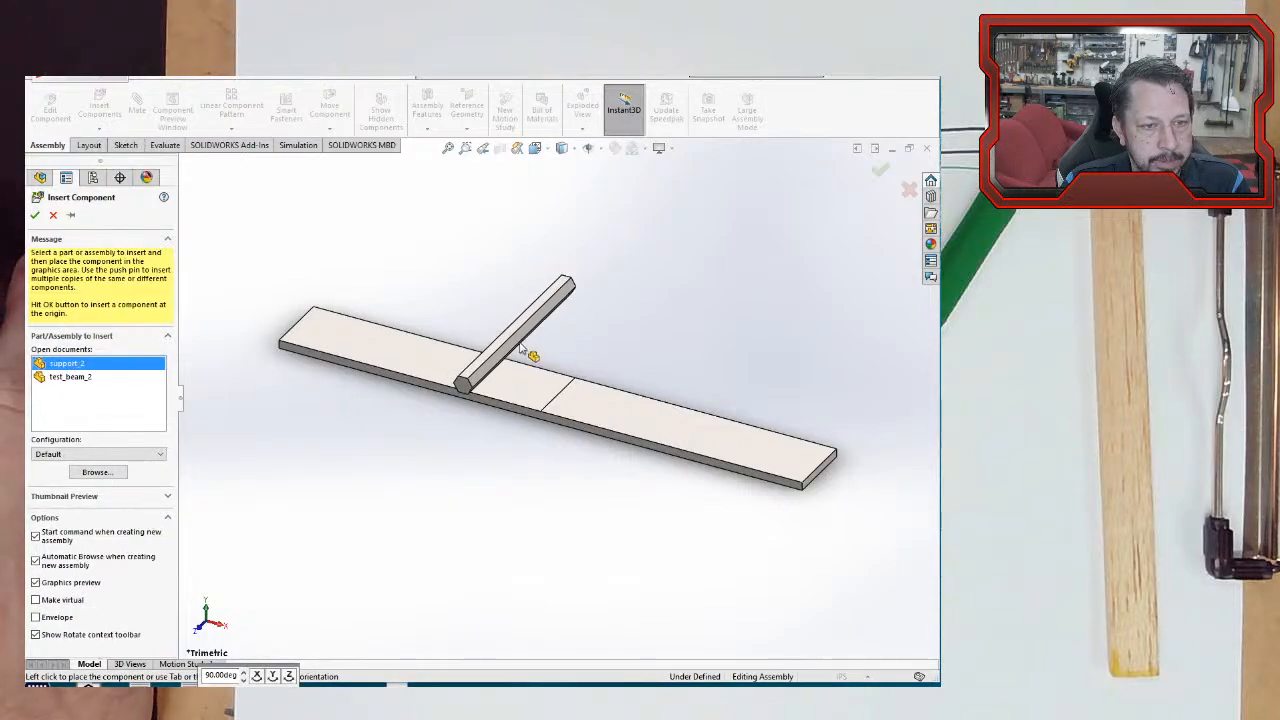
{"action": "left_click", "coordinate": [519, 344]}
- Add a coincident mate between the split line on the bar's underside and the split line across the beam's upper face
{"action": "middle_click_drag", "start_coordinate": [485, 462], "coordinate": [480, 369]}
{"action": "scroll", "coordinate": [480, 369], "scroll_direction": "down", "scroll_amount": 7}
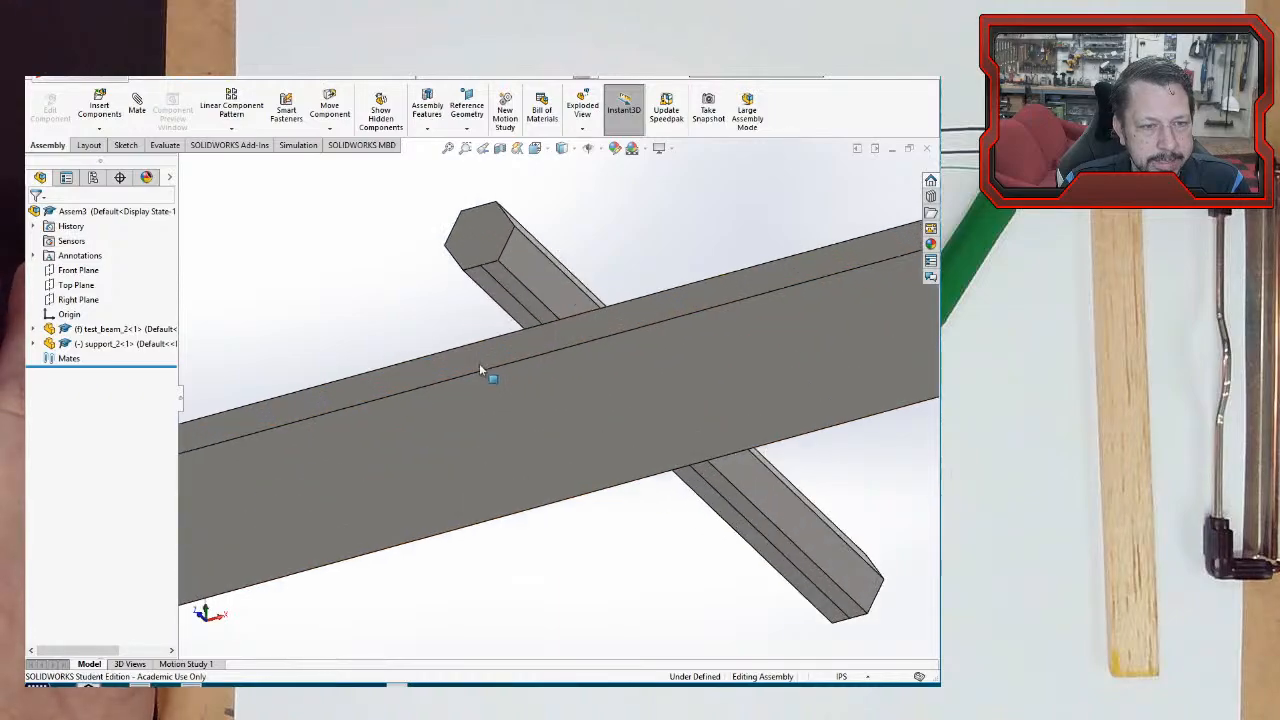
{"action": "left_click", "coordinate": [508, 297]}
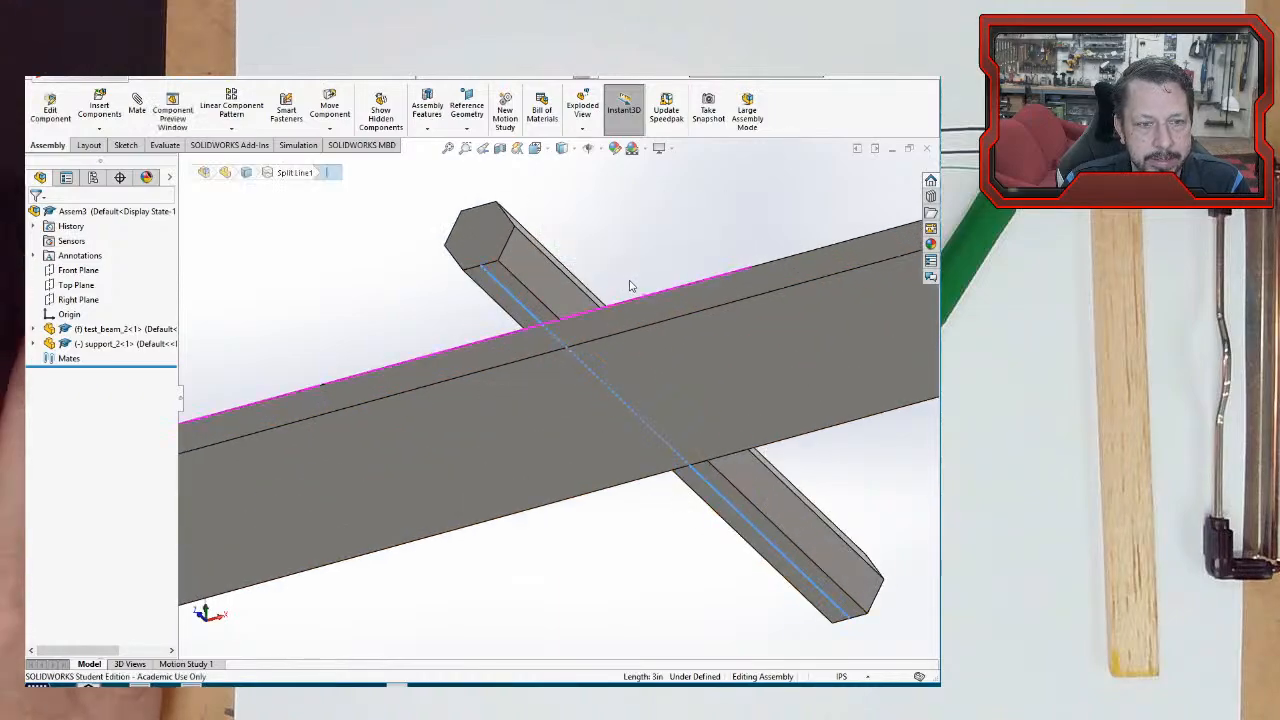
{"action": "middle_click_drag", "start_coordinate": [629, 286], "coordinate": [629, 434]}
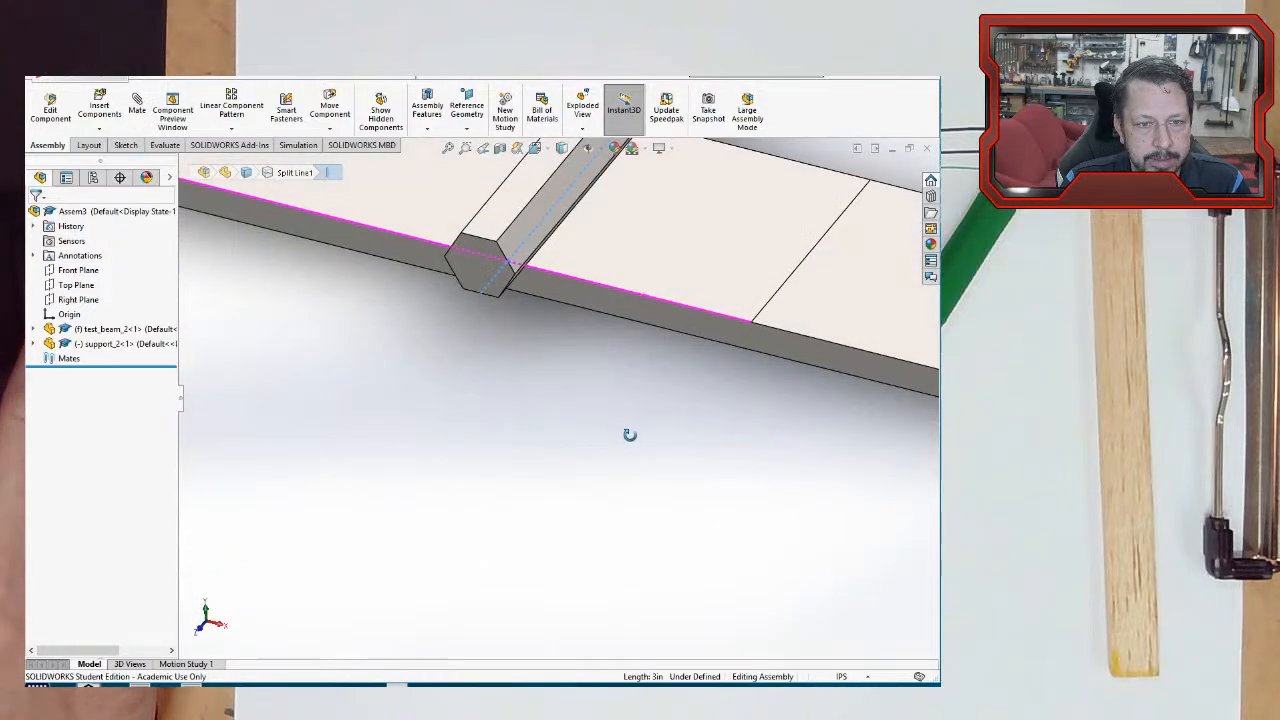
{"action": "left_click", "coordinate": [785, 287], "text": "ctrl"}
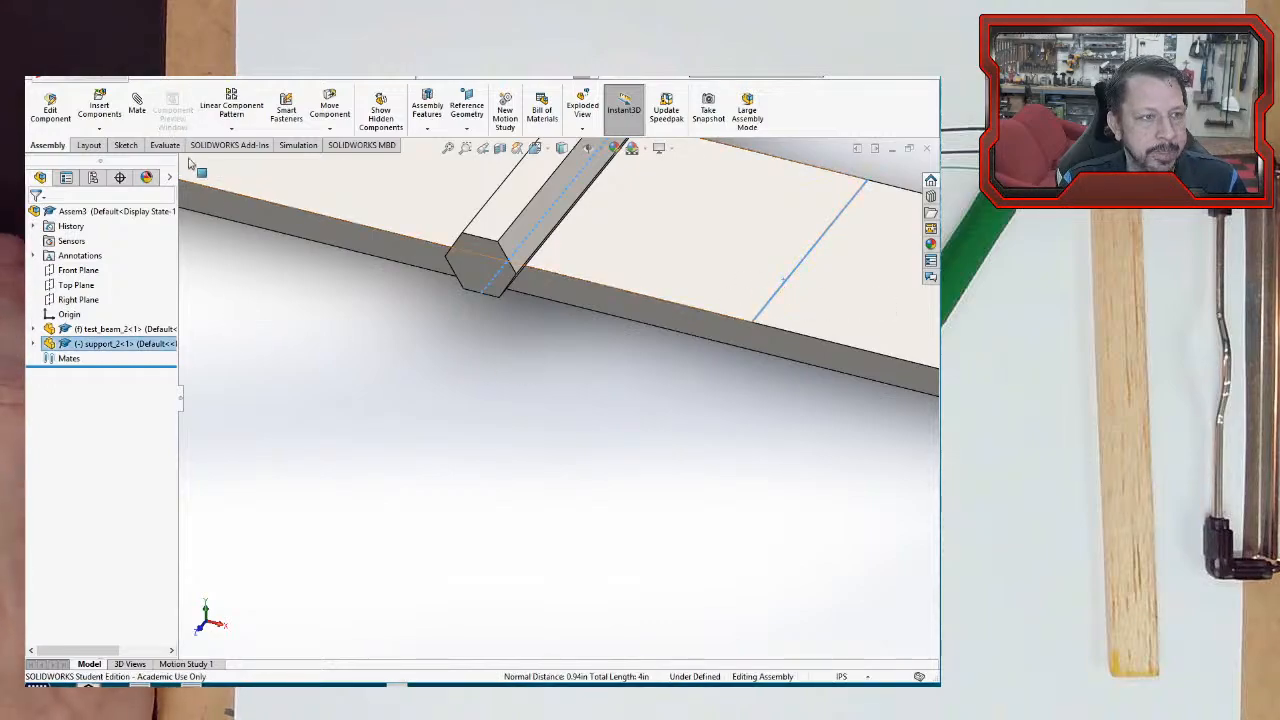
{"action": "left_click", "coordinate": [138, 104]}
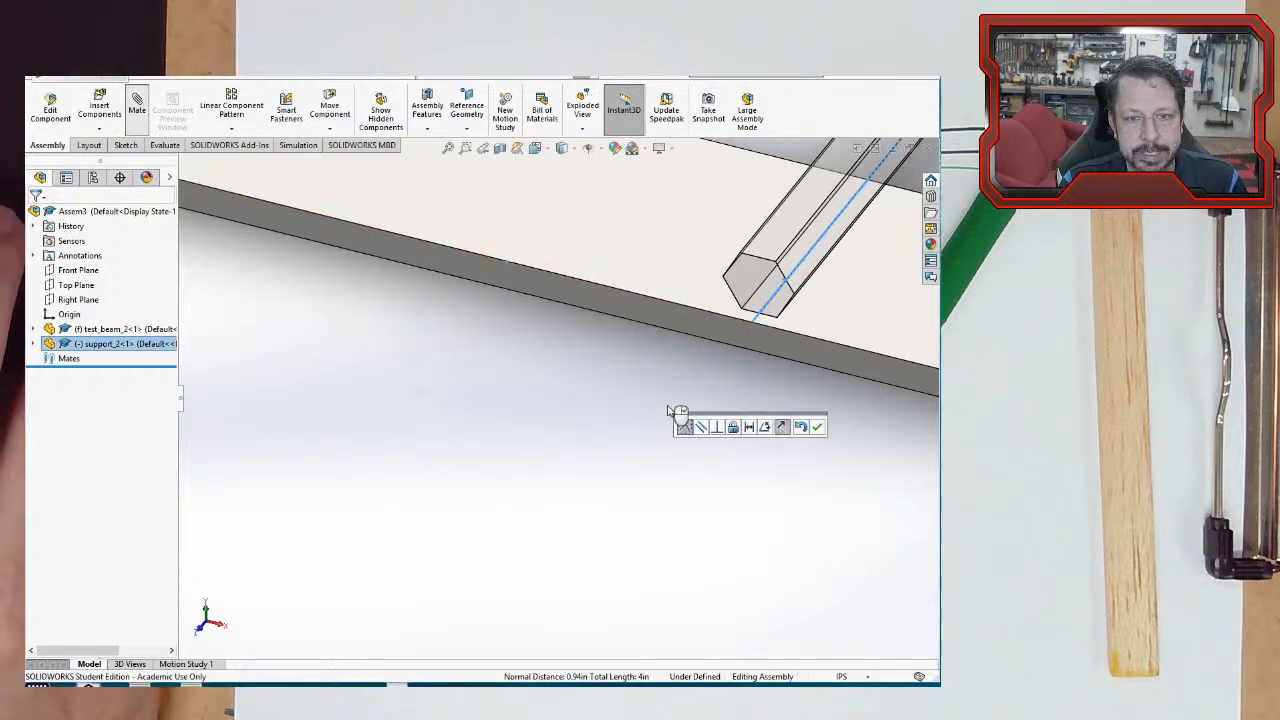
{"action": "scroll", "coordinate": [701, 366], "scroll_direction": "up", "scroll_amount": 3}
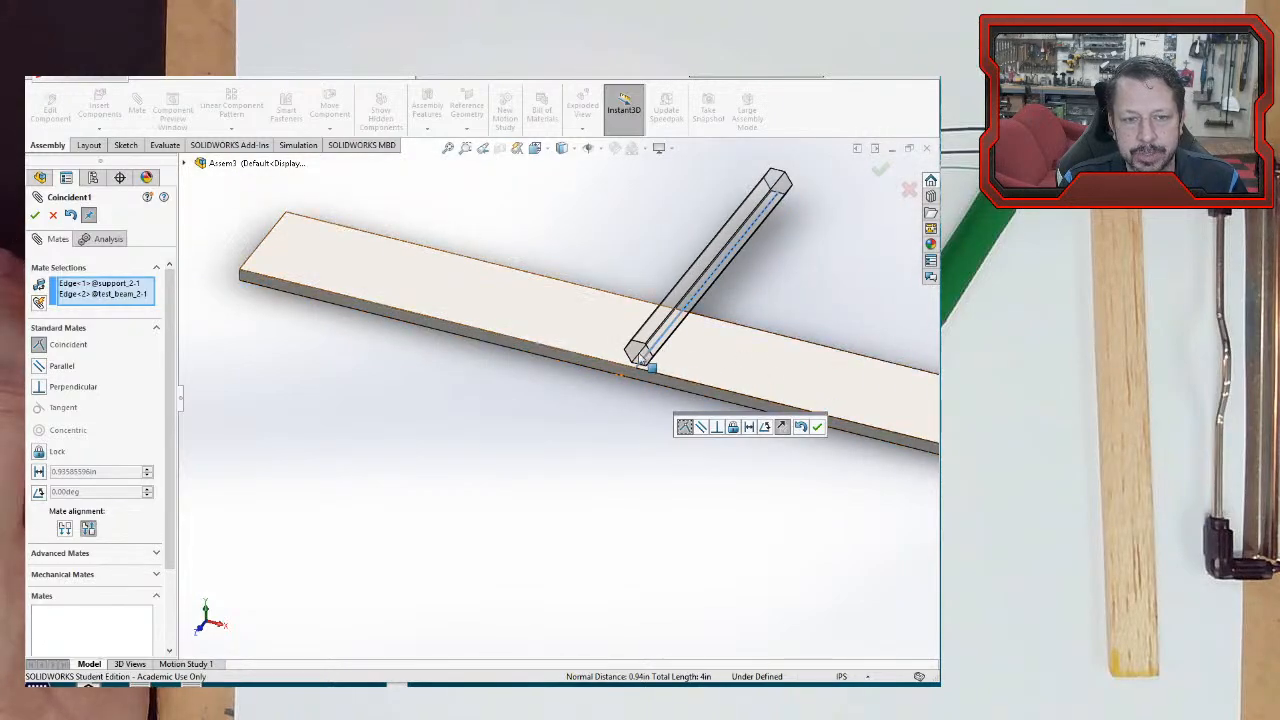
{"action": "scroll", "coordinate": [643, 357], "scroll_direction": "down", "scroll_amount": 3}
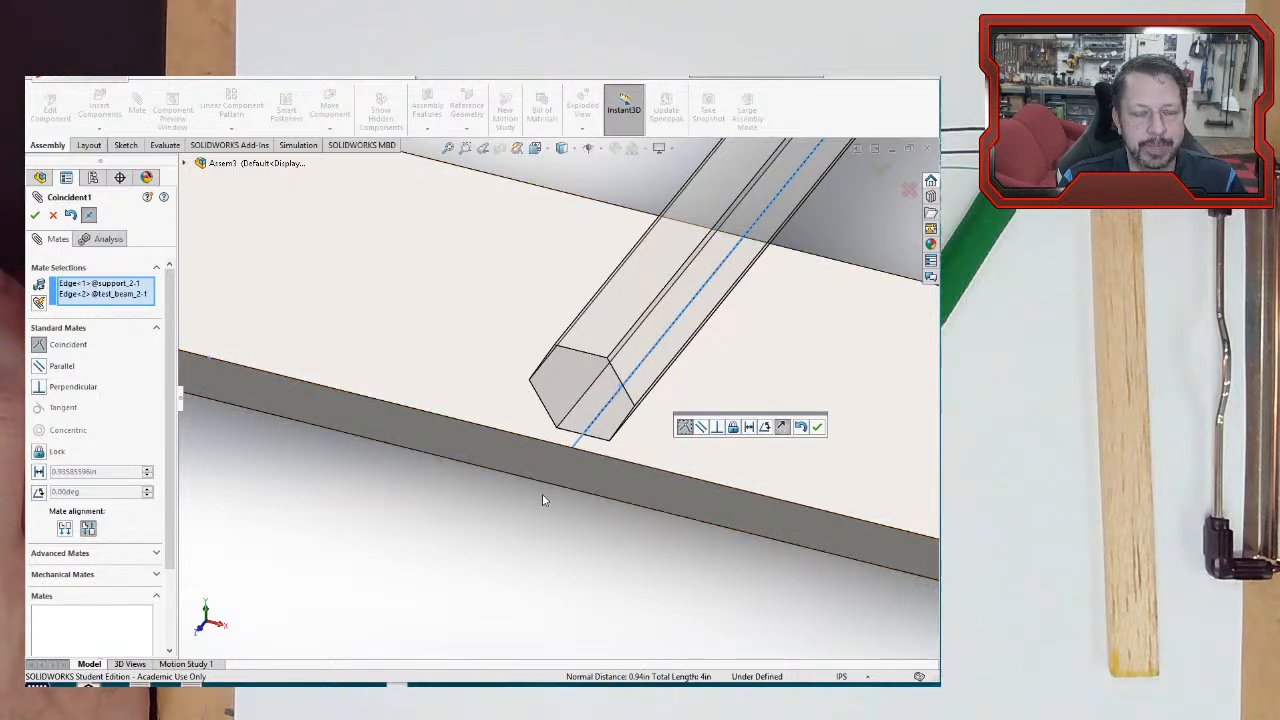
{"action": "scroll", "coordinate": [556, 410], "scroll_direction": "up", "scroll_amount": 5}
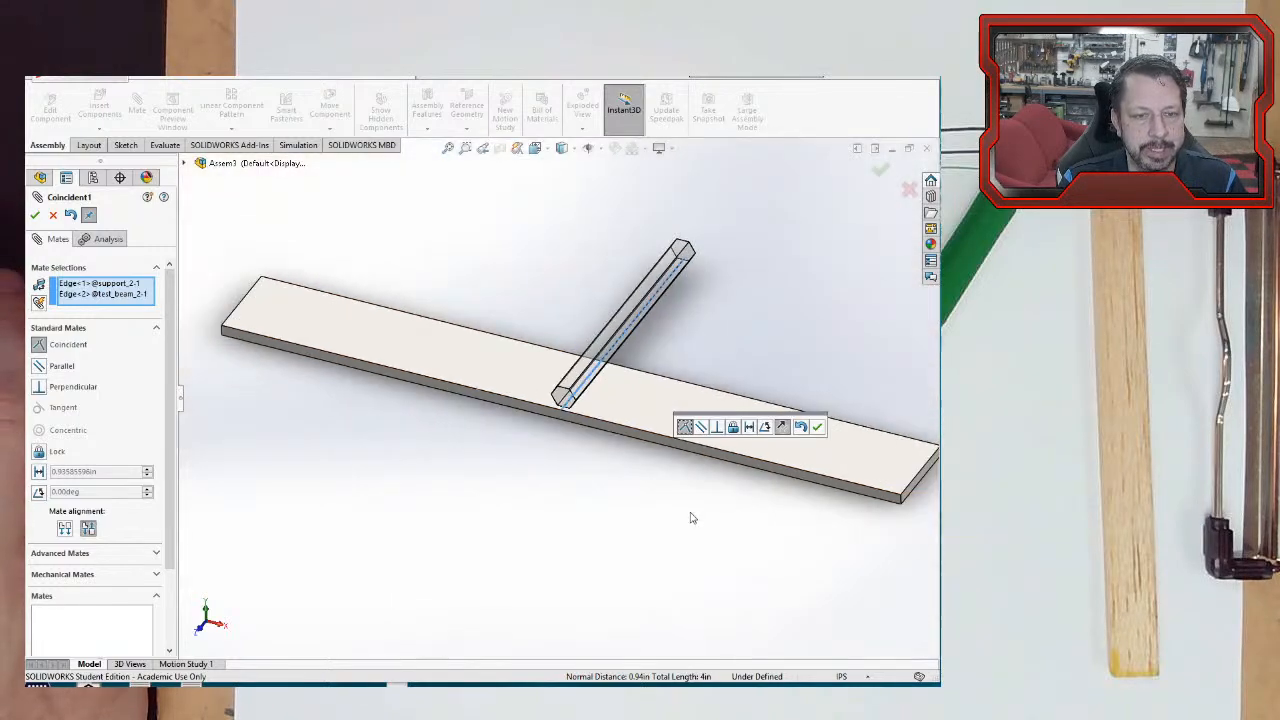
{"action": "left_click", "coordinate": [35, 215]}
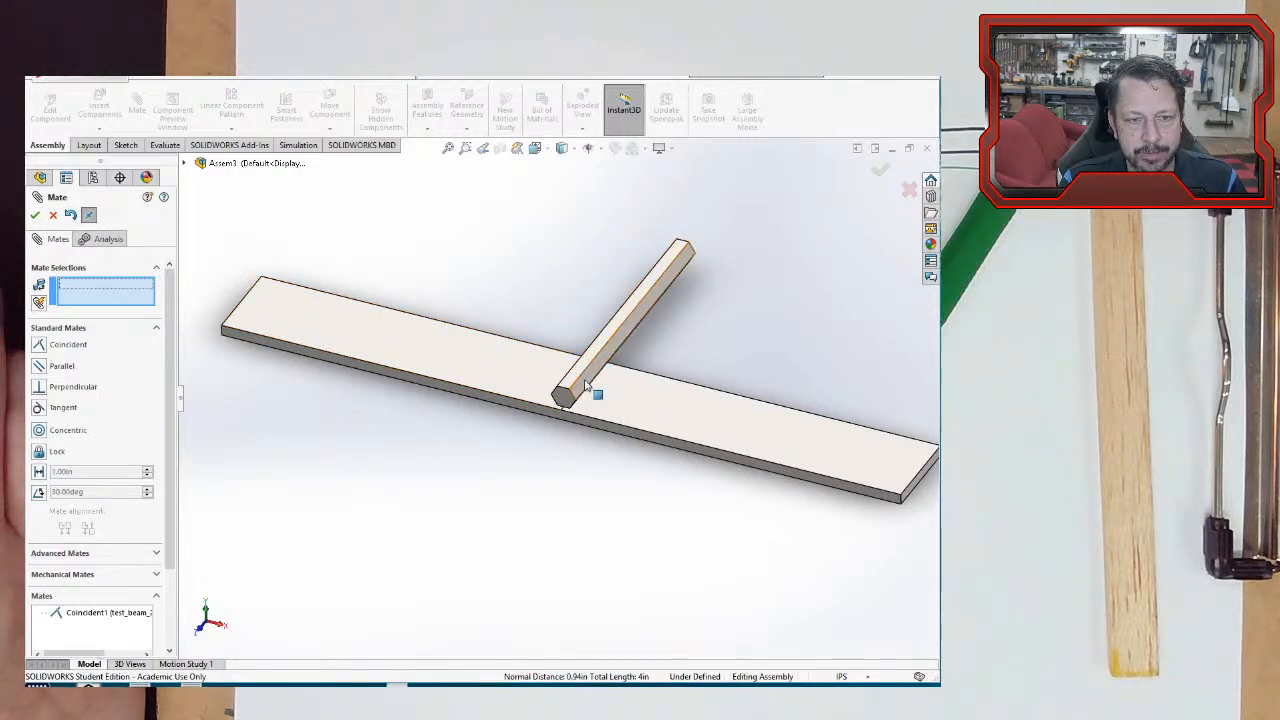
- Add a coincident mate between the bar's flat underside face and the beam's upper face
{"action": "left_click_drag", "start_coordinate": [560, 396], "coordinate": [540, 426]}
{"action": "middle_click_drag", "start_coordinate": [591, 455], "coordinate": [608, 311]}
{"action": "left_click_drag", "start_coordinate": [604, 340], "coordinate": [607, 307]}
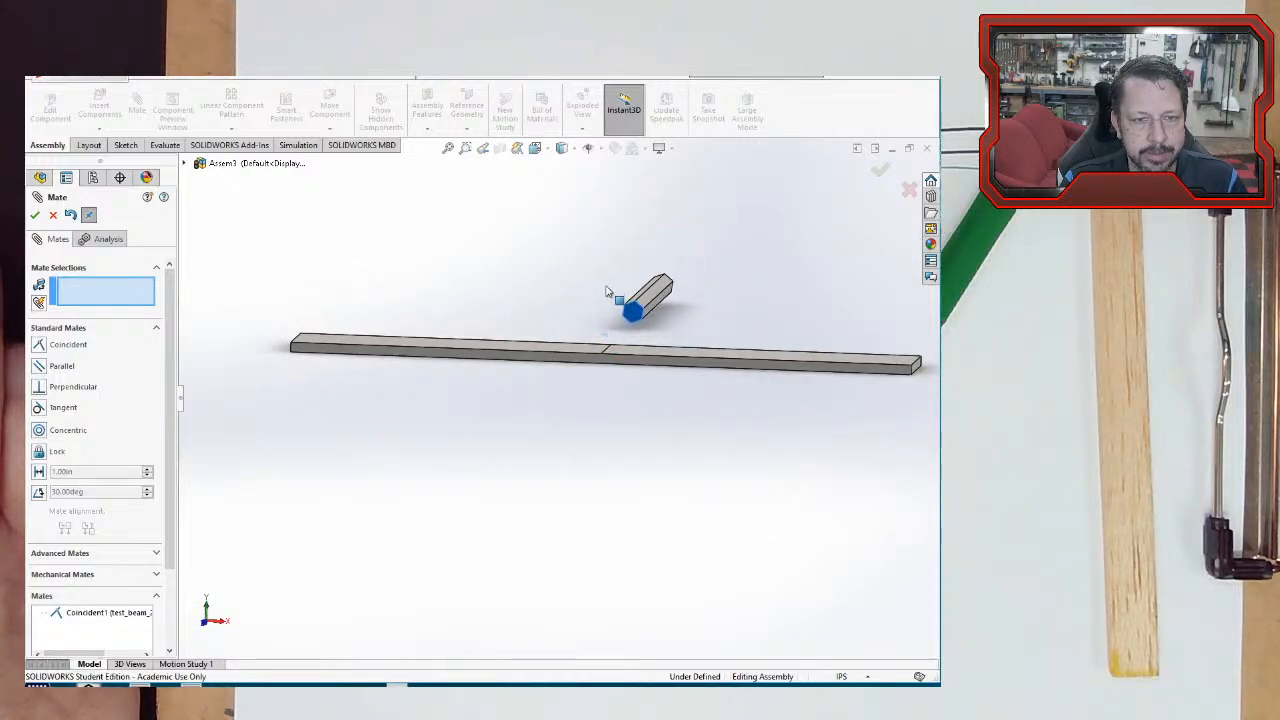
{"action": "middle_click_drag", "start_coordinate": [712, 325], "coordinate": [592, 250]}
{"action": "scroll", "coordinate": [678, 329], "scroll_direction": "down", "scroll_amount": 3}
{"action": "scroll", "coordinate": [614, 373], "scroll_direction": "down", "scroll_amount": 2}
{"action": "left_click", "coordinate": [613, 370]}
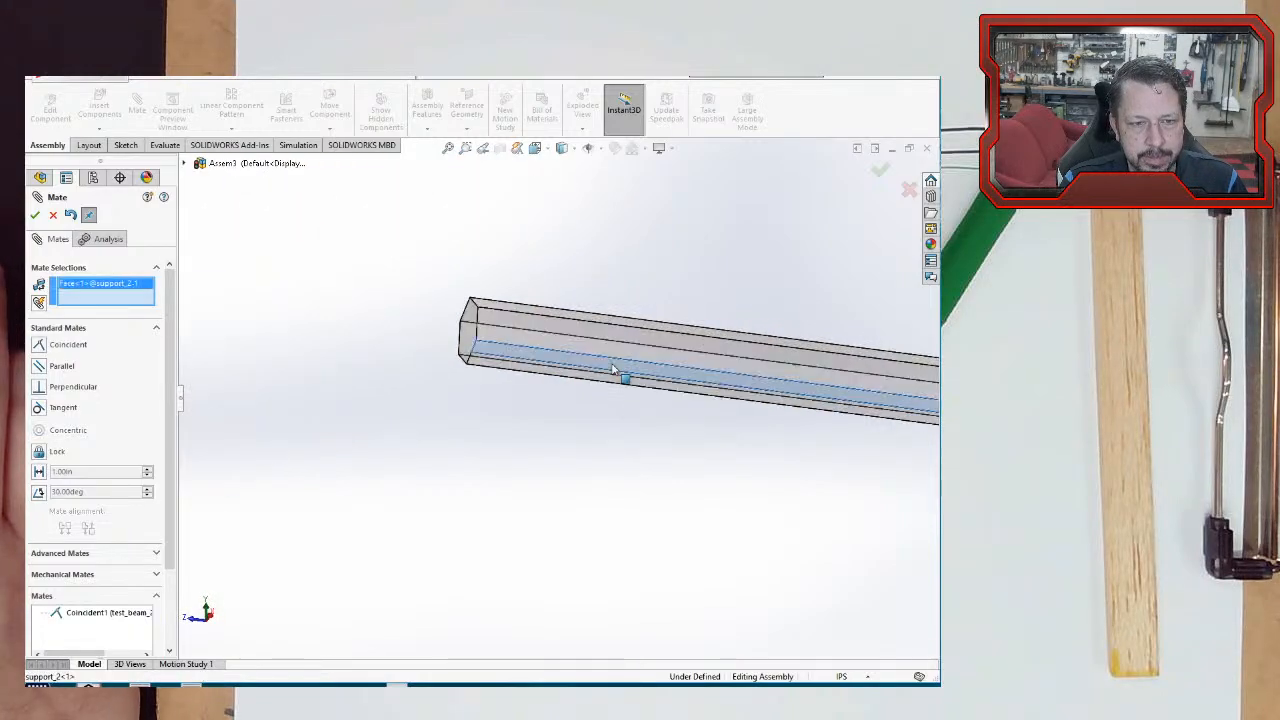
{"action": "middle_click_drag", "start_coordinate": [357, 439], "coordinate": [450, 498]}
{"action": "scroll", "coordinate": [434, 448], "scroll_direction": "up", "scroll_amount": 5}
{"action": "left_click", "coordinate": [465, 420]}
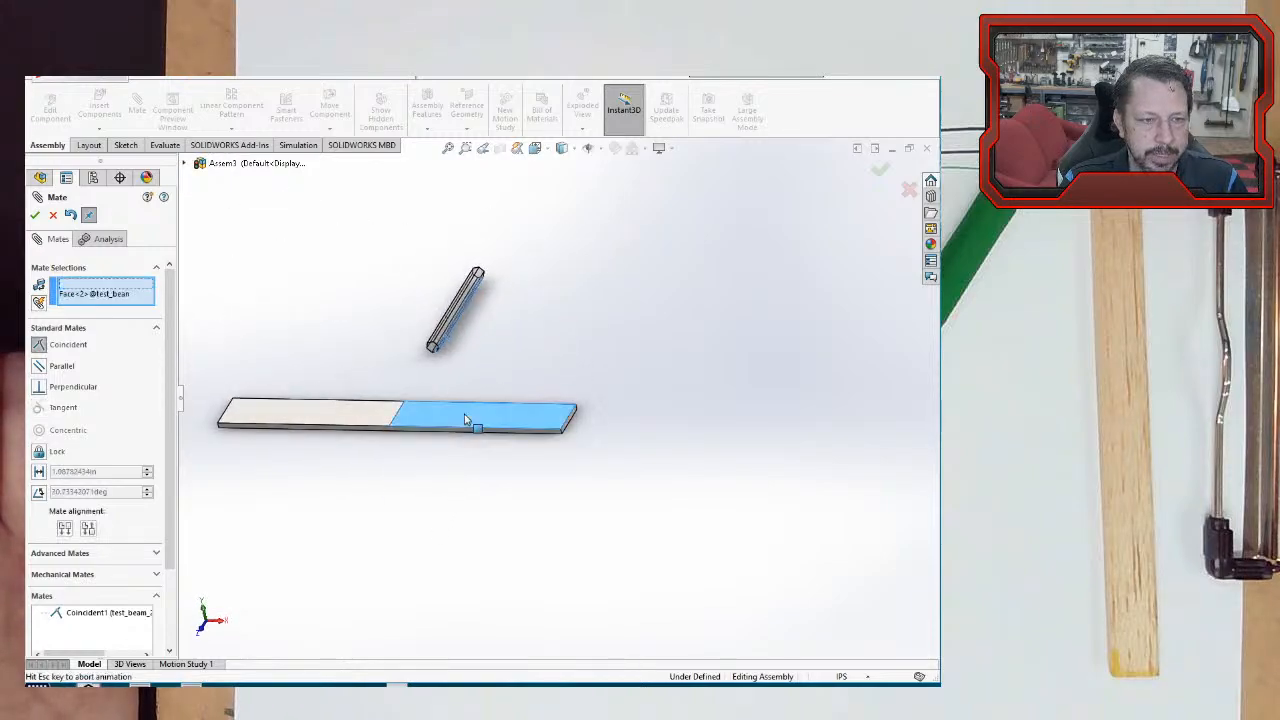
{"action": "left_click", "coordinate": [35, 216]}
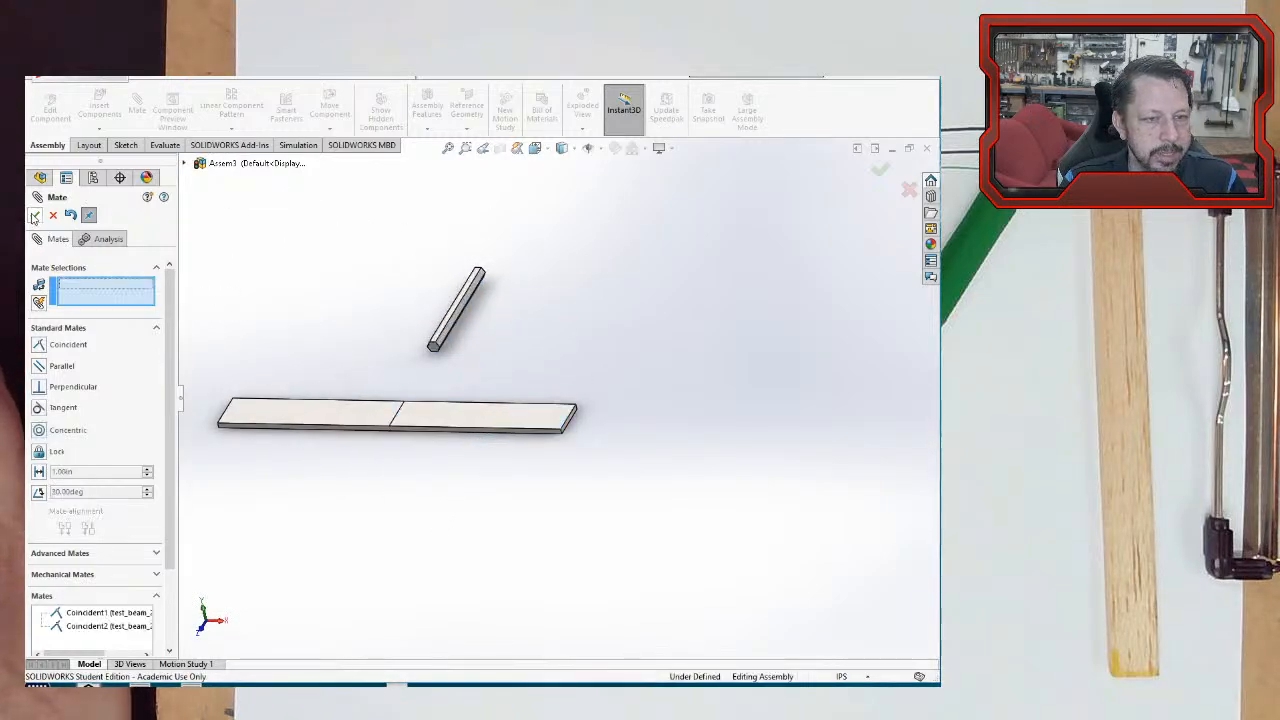
- Add a 1 in distance mate between the bar's end face and the beam's long side face, flipped so the bar overhangs the beam
{"action": "left_click_drag", "start_coordinate": [440, 343], "coordinate": [393, 403]}
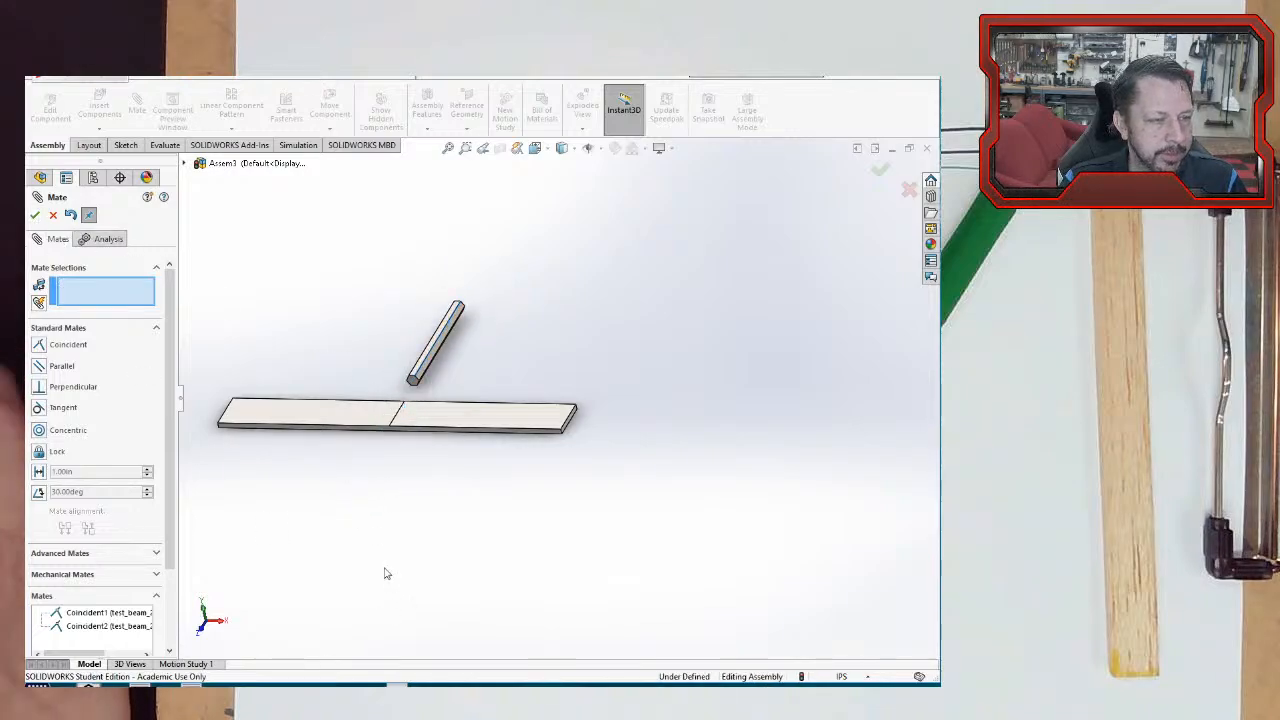
{"action": "scroll", "coordinate": [417, 477], "scroll_direction": "down", "scroll_amount": 3}
{"action": "left_click", "coordinate": [541, 234]}
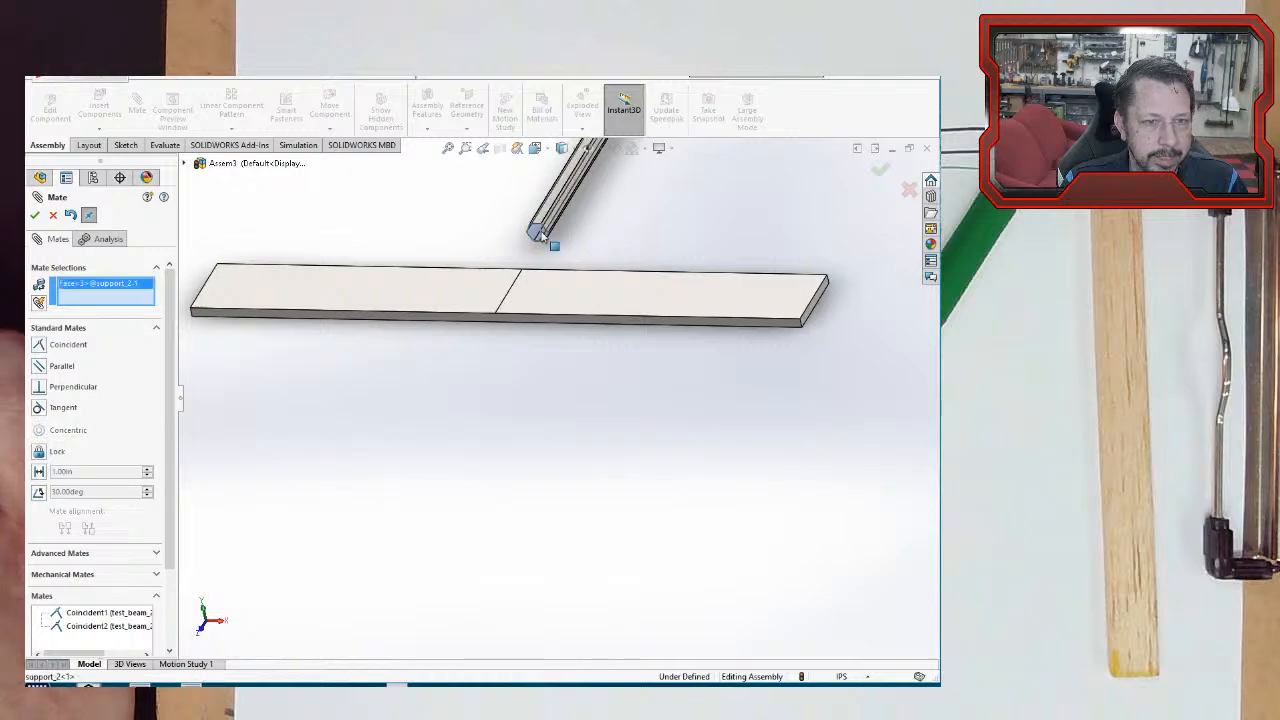
{"action": "left_click", "coordinate": [538, 324]}
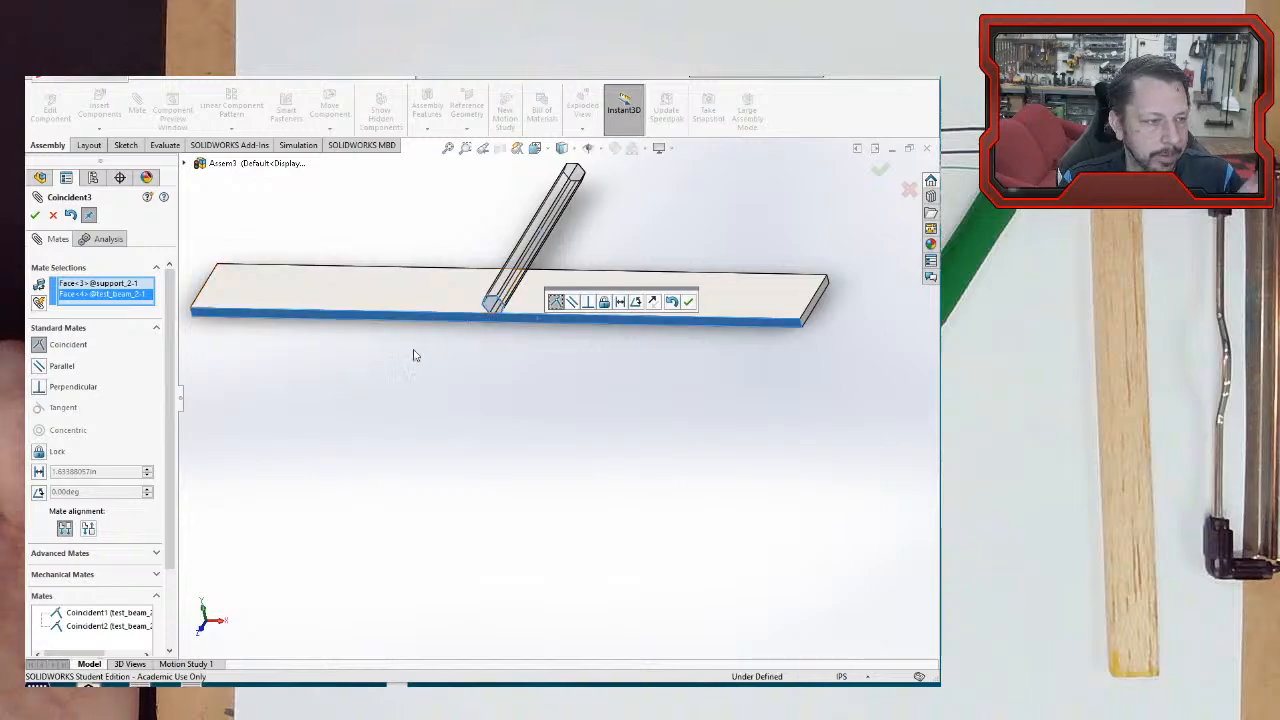
{"action": "left_click", "coordinate": [100, 472]}
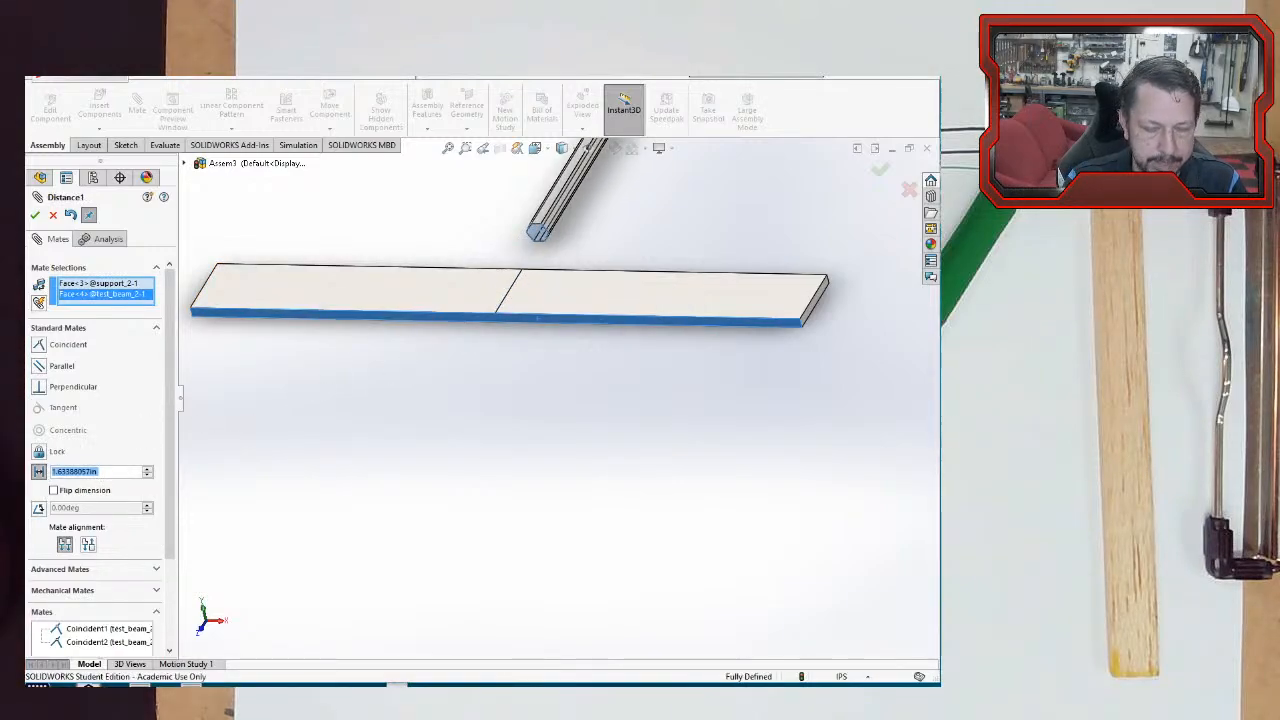
{"action": "type", "text": "1"}
{"action": "key", "text": "Return"}
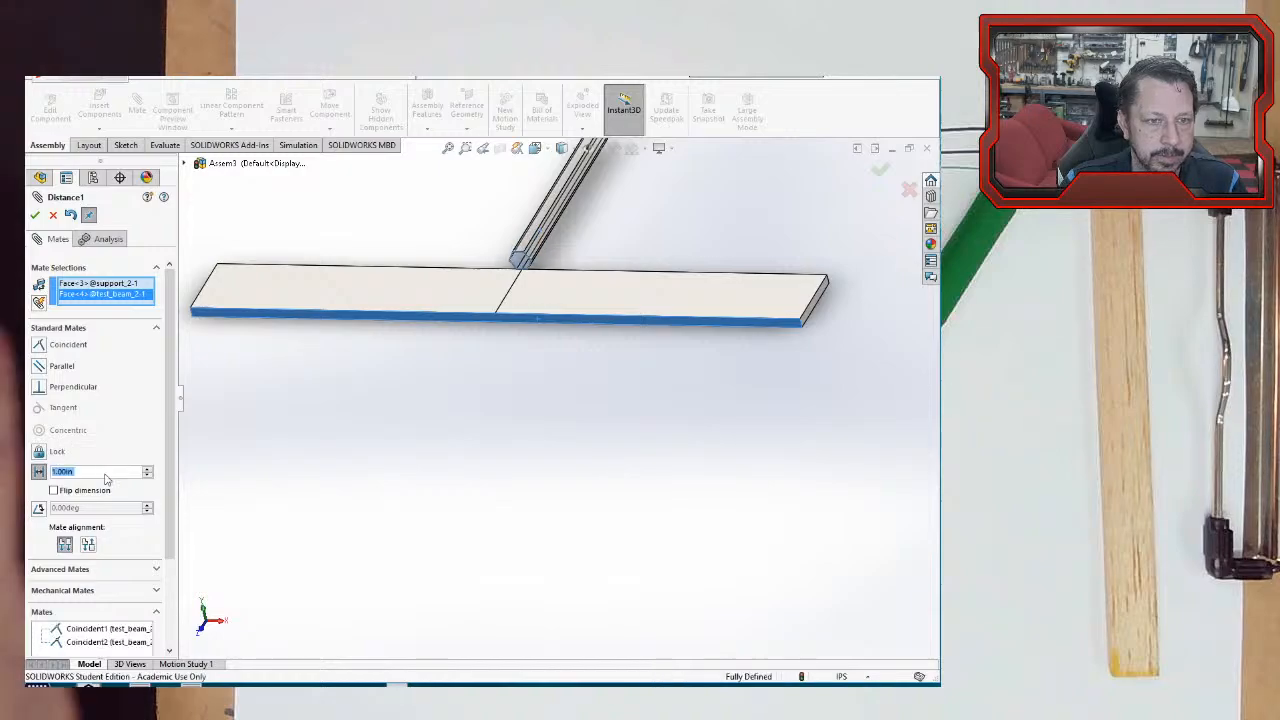
{"action": "left_click", "coordinate": [54, 491]}
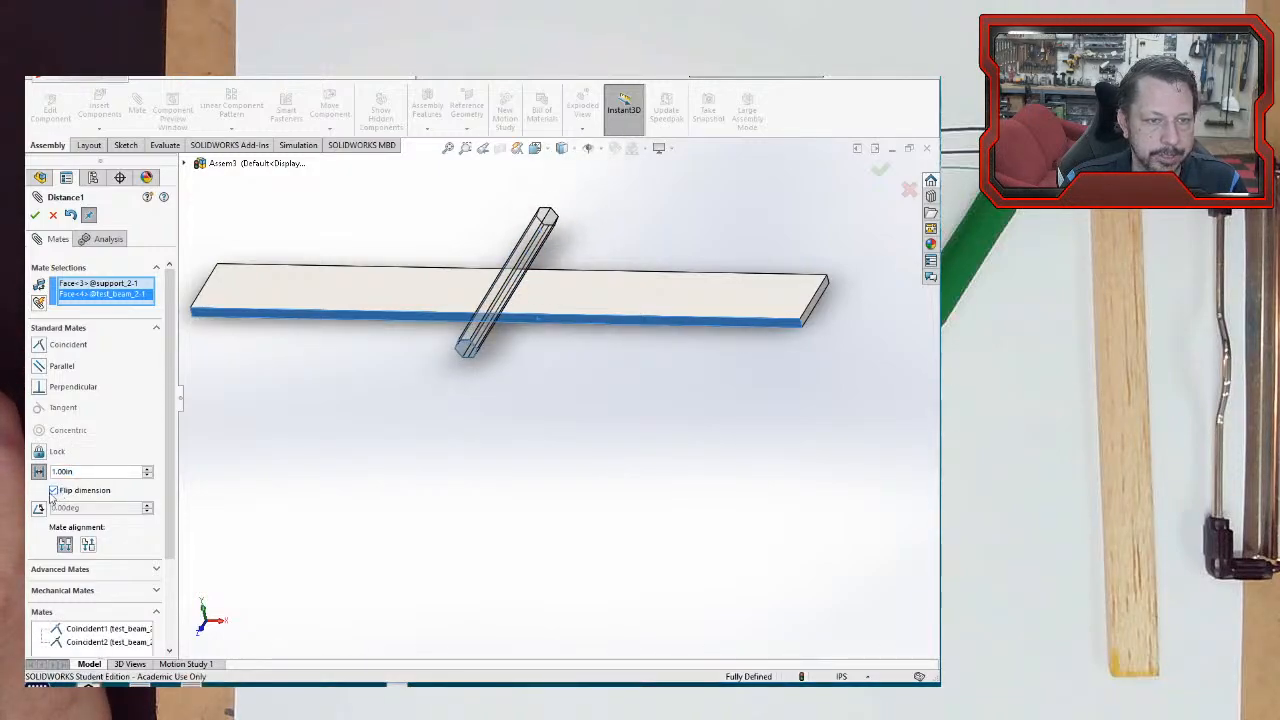
{"action": "left_click", "coordinate": [36, 216]}
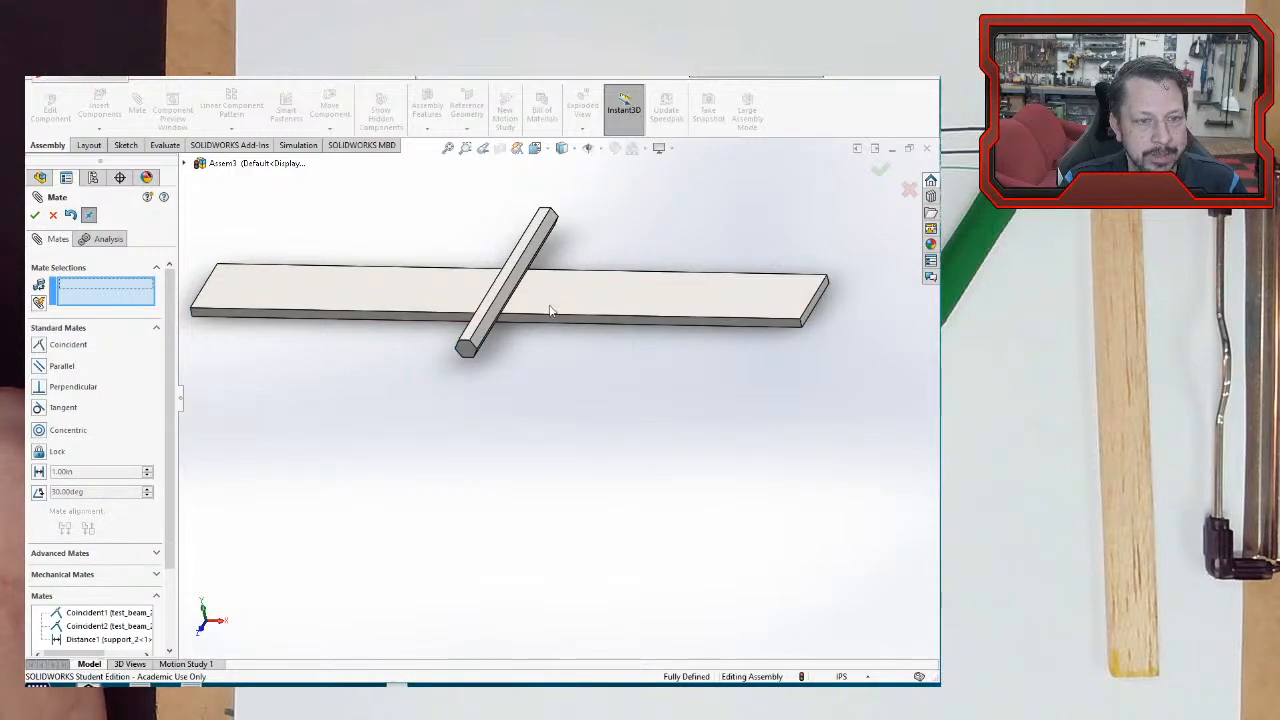
- Finish the current mates and insert a second support_2 bar below the beam near one end
{"action": "middle_click_drag", "start_coordinate": [483, 380], "coordinate": [268, 272]}
{"action": "left_click", "coordinate": [35, 216]}
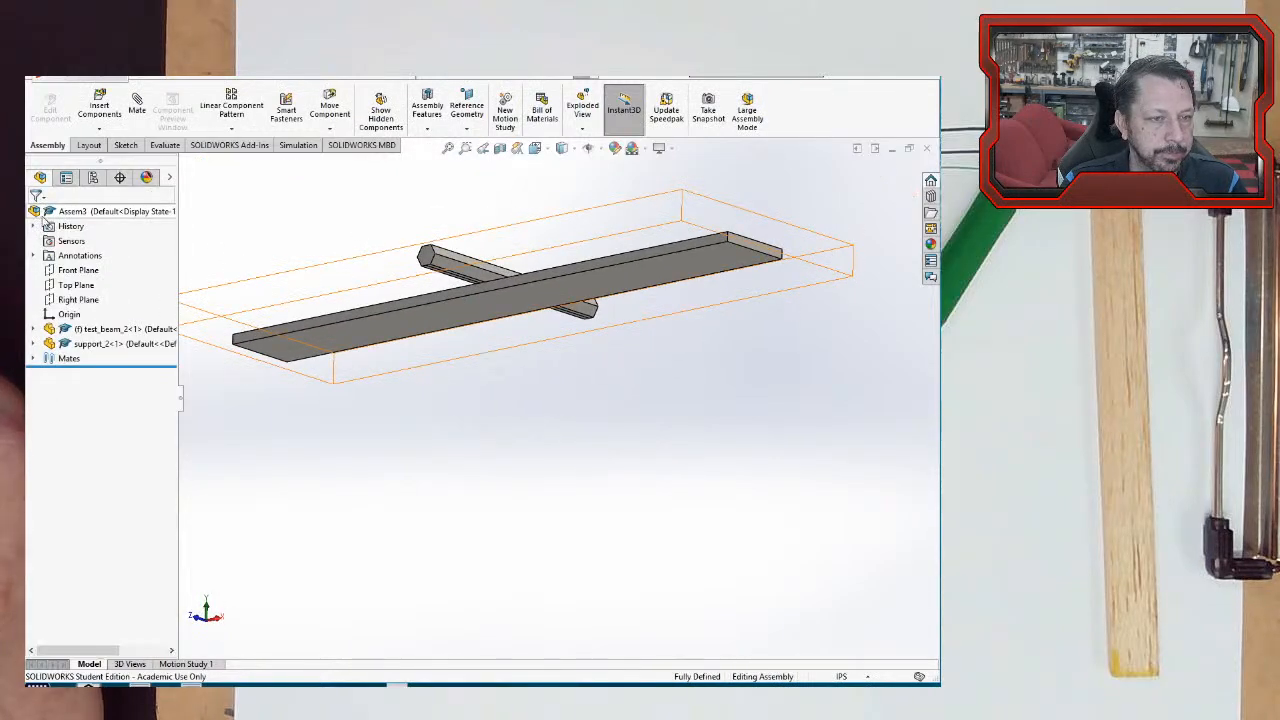
{"action": "scroll", "coordinate": [400, 330], "scroll_direction": "down", "scroll_amount": 2}
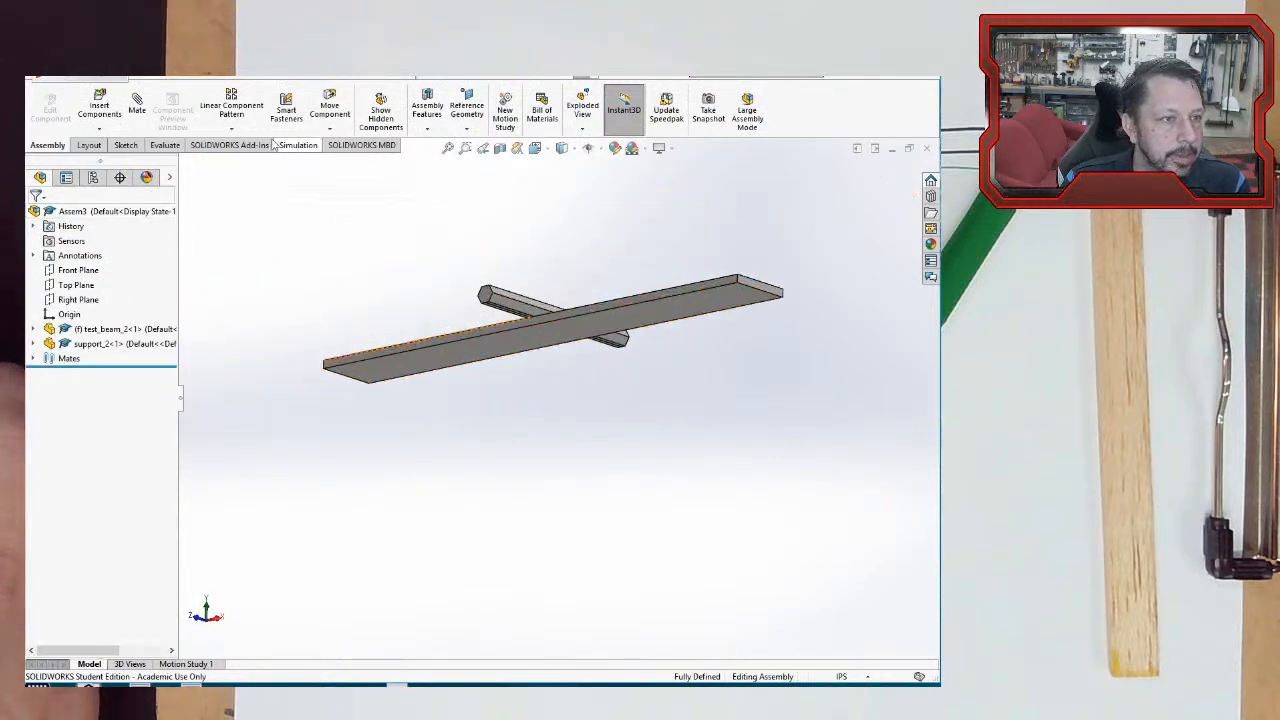
{"action": "left_click", "coordinate": [112, 112]}
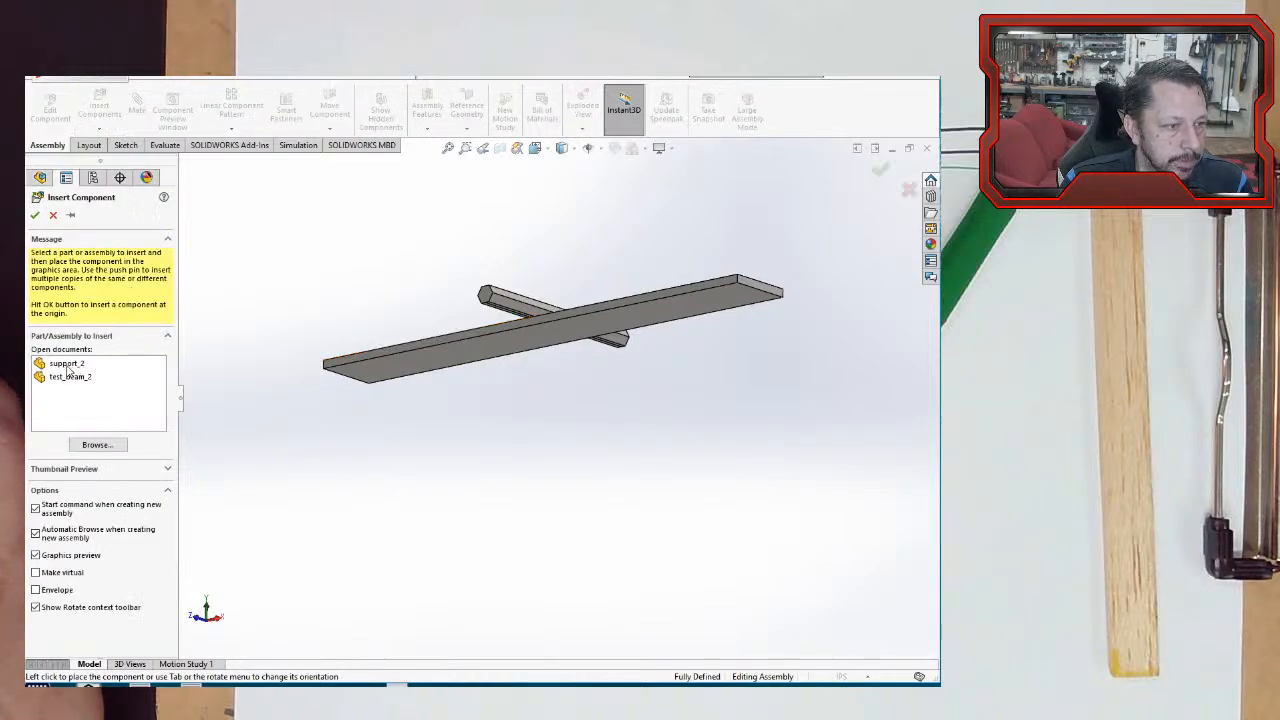
{"action": "left_click", "coordinate": [66, 364]}
{"action": "left_click", "coordinate": [395, 455]}
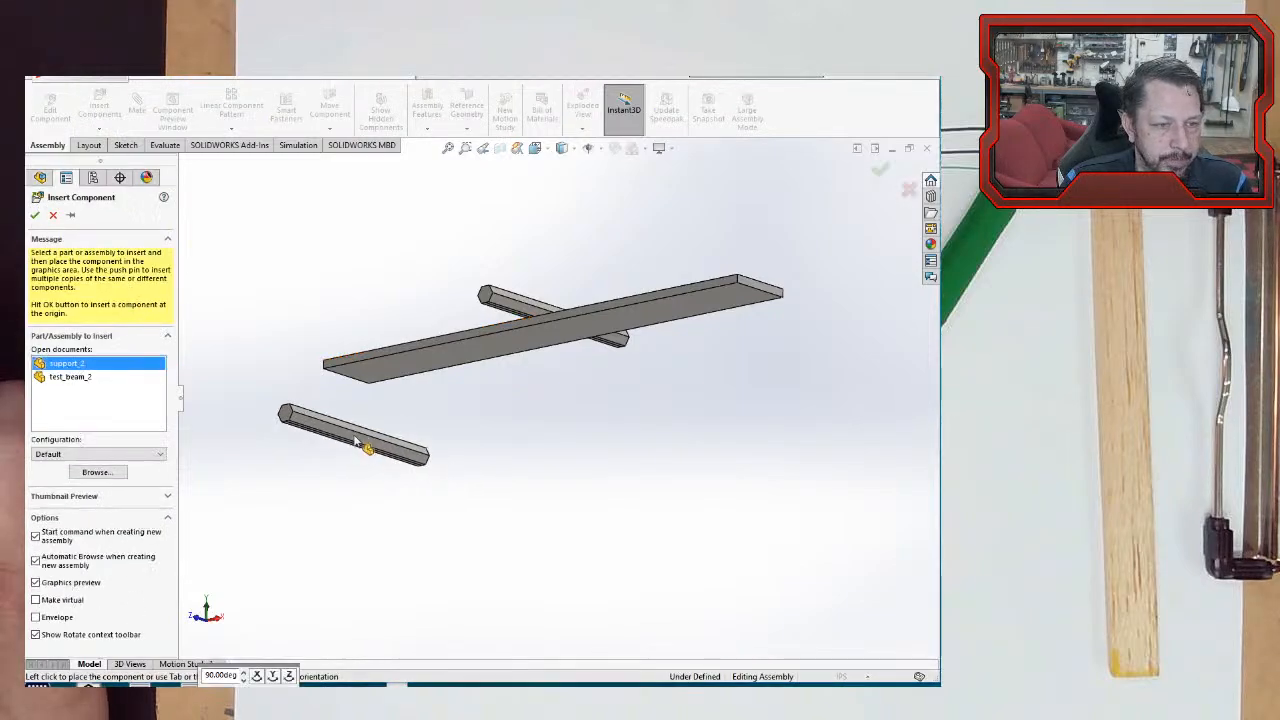
- Add a coincident mate between the beam's underside face and the second bar's upper flat face
{"action": "left_click", "coordinate": [408, 380]}
{"action": "middle_click_drag", "start_coordinate": [477, 429], "coordinate": [471, 494]}
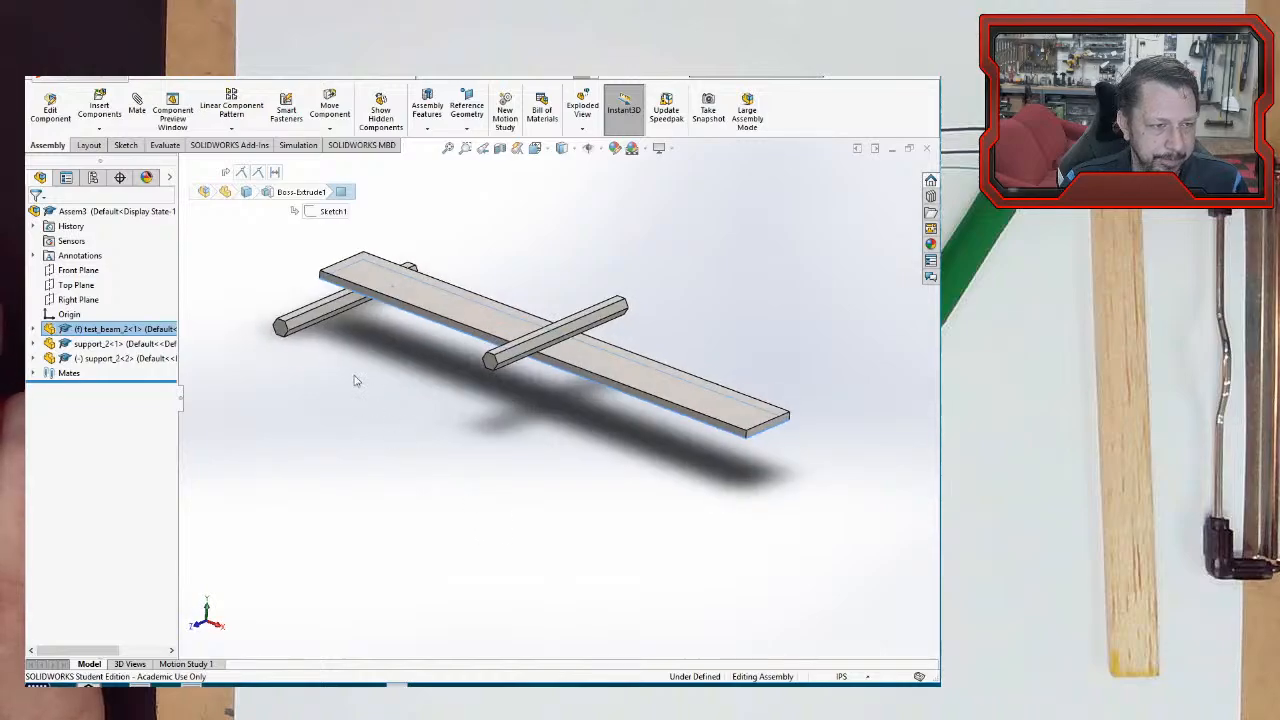
{"action": "scroll", "coordinate": [305, 322], "scroll_direction": "down", "scroll_amount": 5}
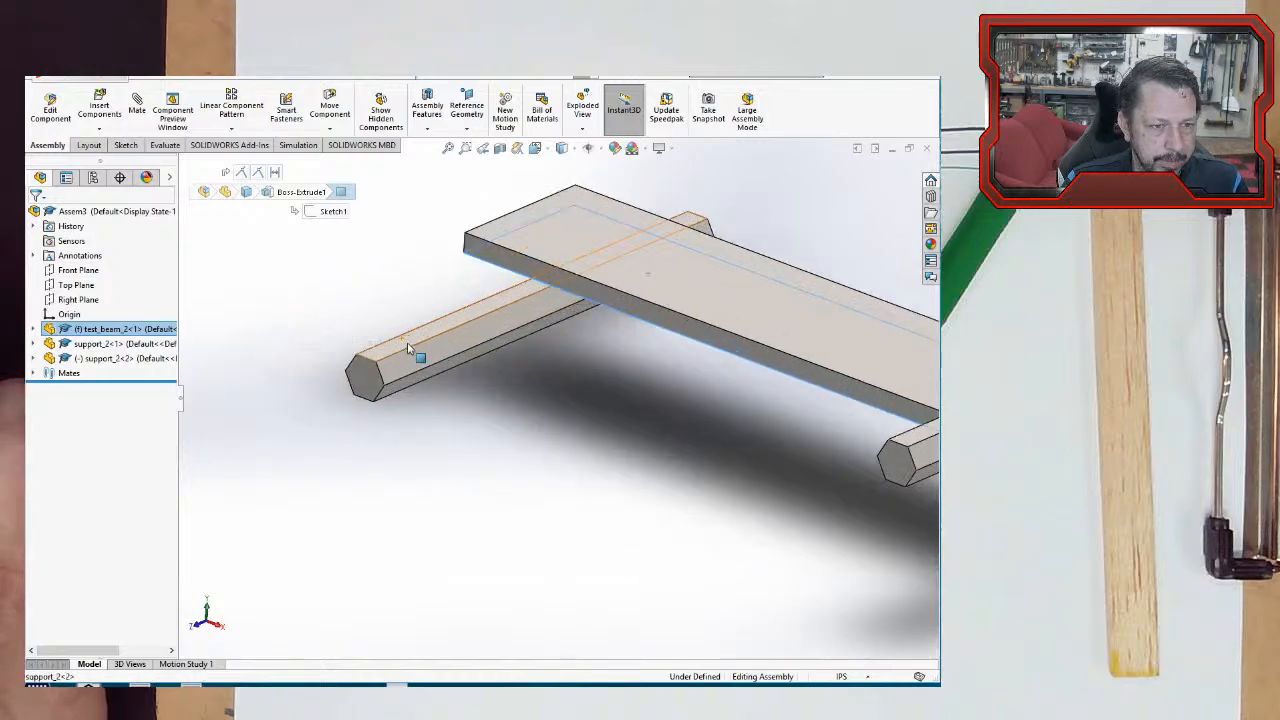
{"action": "left_click", "coordinate": [408, 347], "text": "ctrl"}
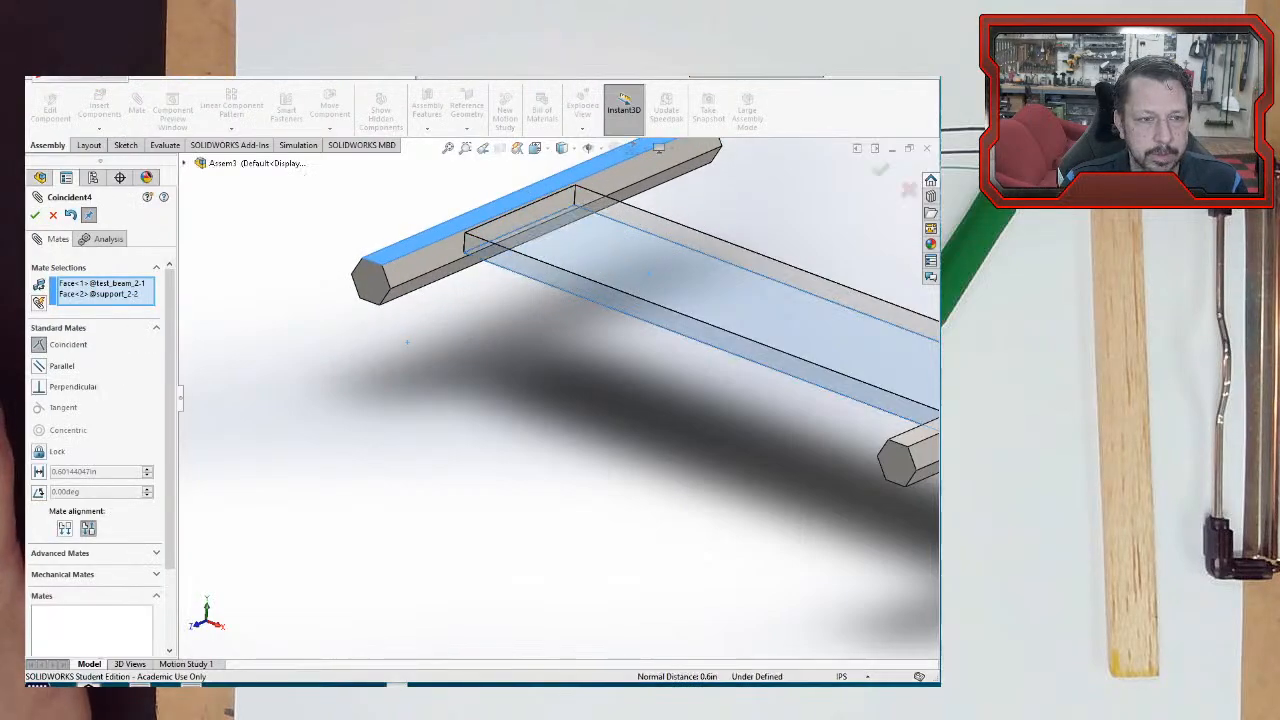
{"action": "middle_click_drag", "start_coordinate": [662, 442], "coordinate": [708, 386]}
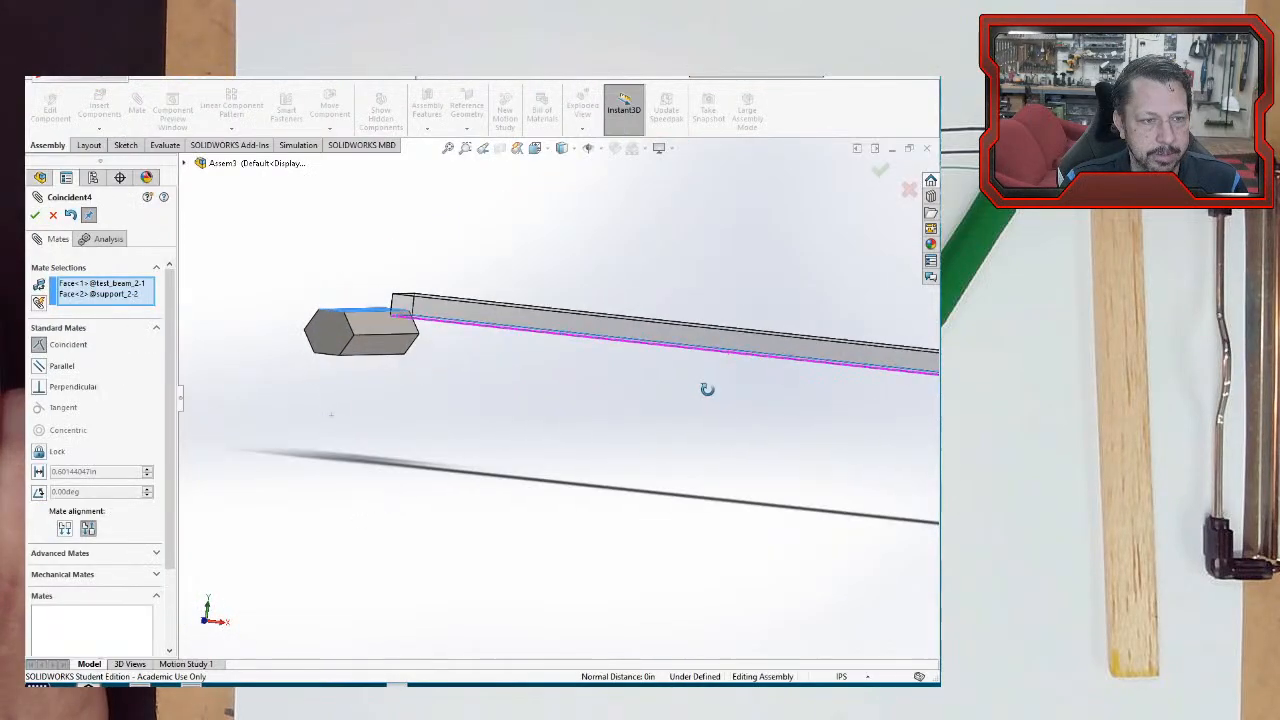
{"action": "left_click", "coordinate": [35, 216]}
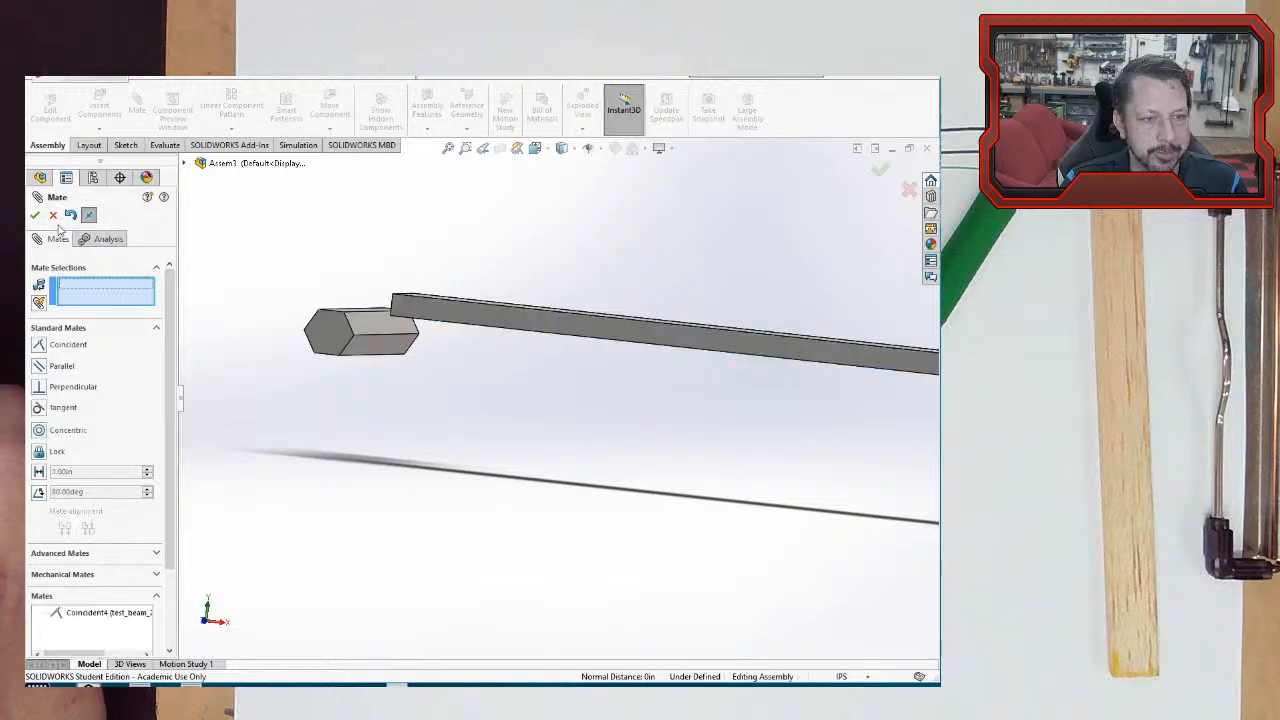
- Slide the second bar under the beam and add a 1 in distance mate between the beam's long side face and the bar's end face
{"action": "middle_click_drag", "start_coordinate": [391, 399], "coordinate": [423, 360]}
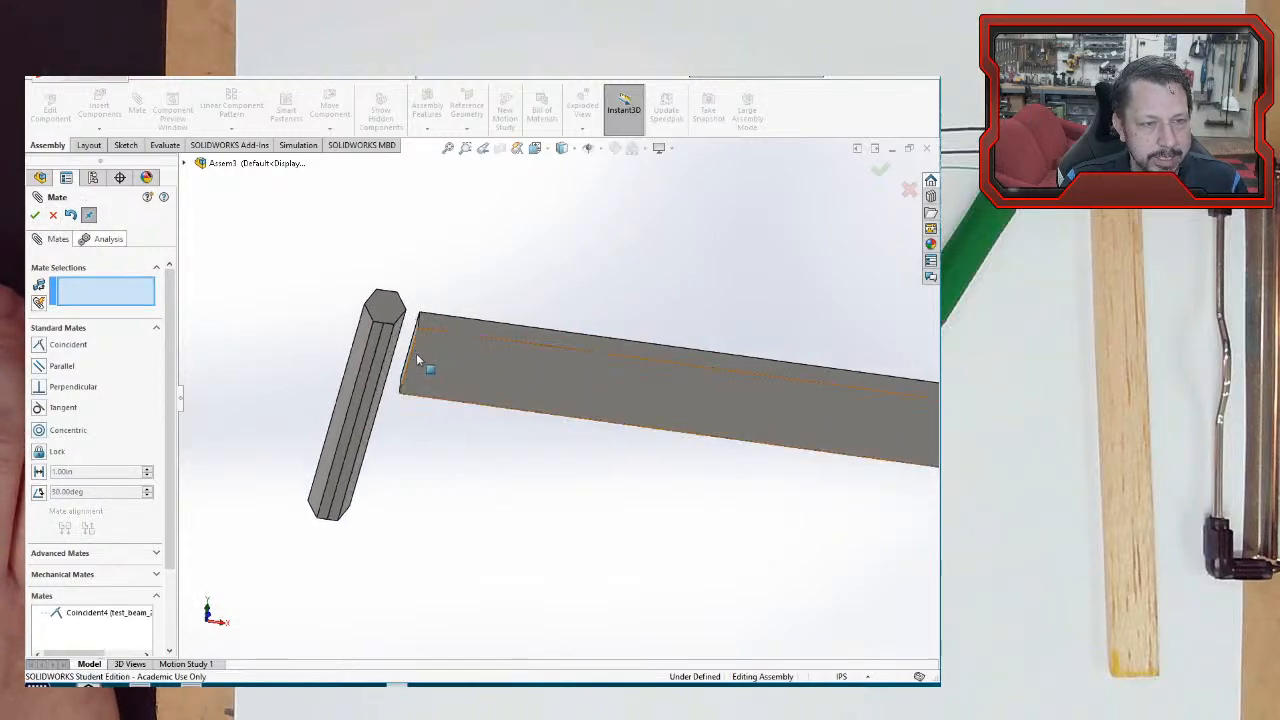
{"action": "left_click_drag", "start_coordinate": [380, 372], "coordinate": [512, 380]}
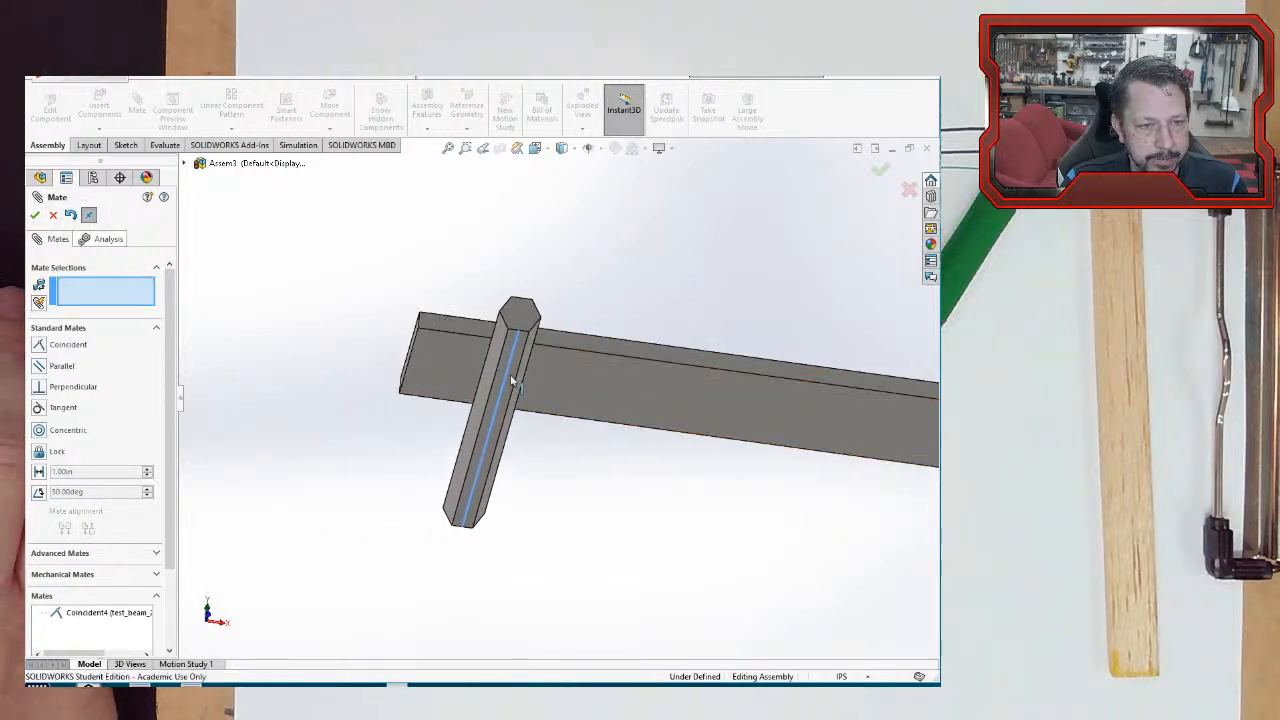
{"action": "middle_click_drag", "start_coordinate": [530, 382], "coordinate": [509, 443]}
{"action": "left_click", "coordinate": [509, 432]}
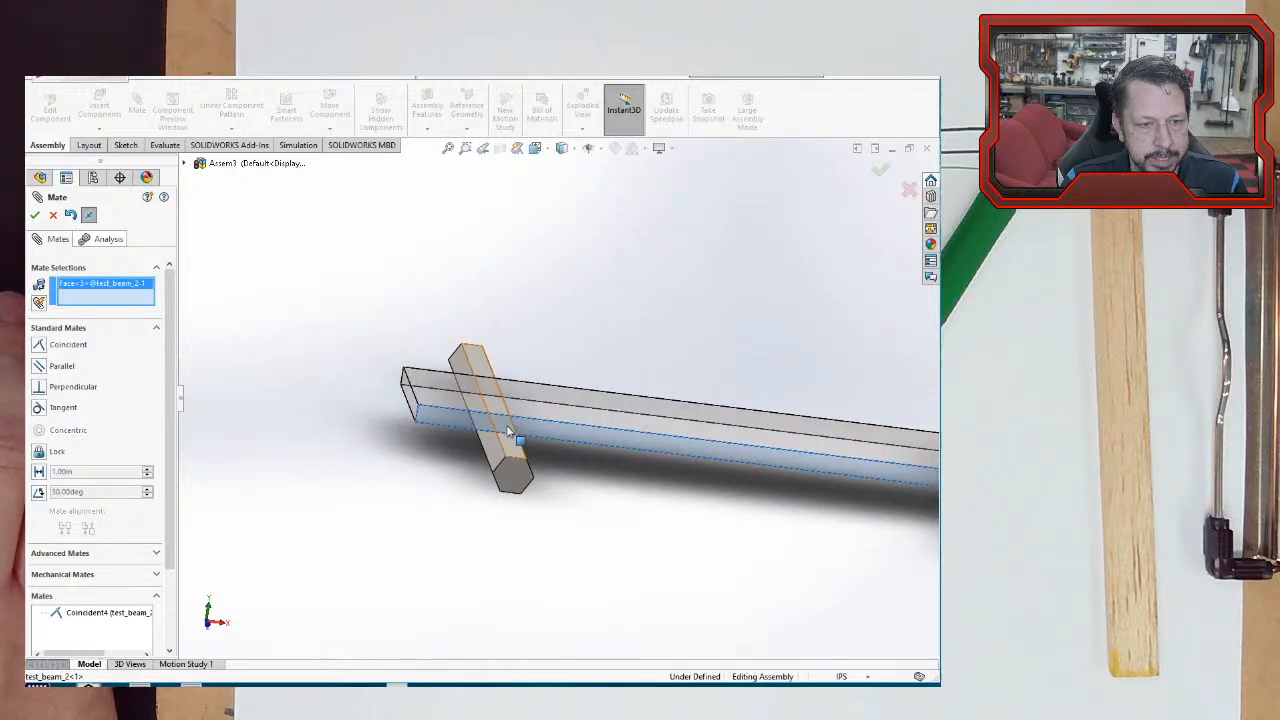
{"action": "left_click", "coordinate": [517, 471]}
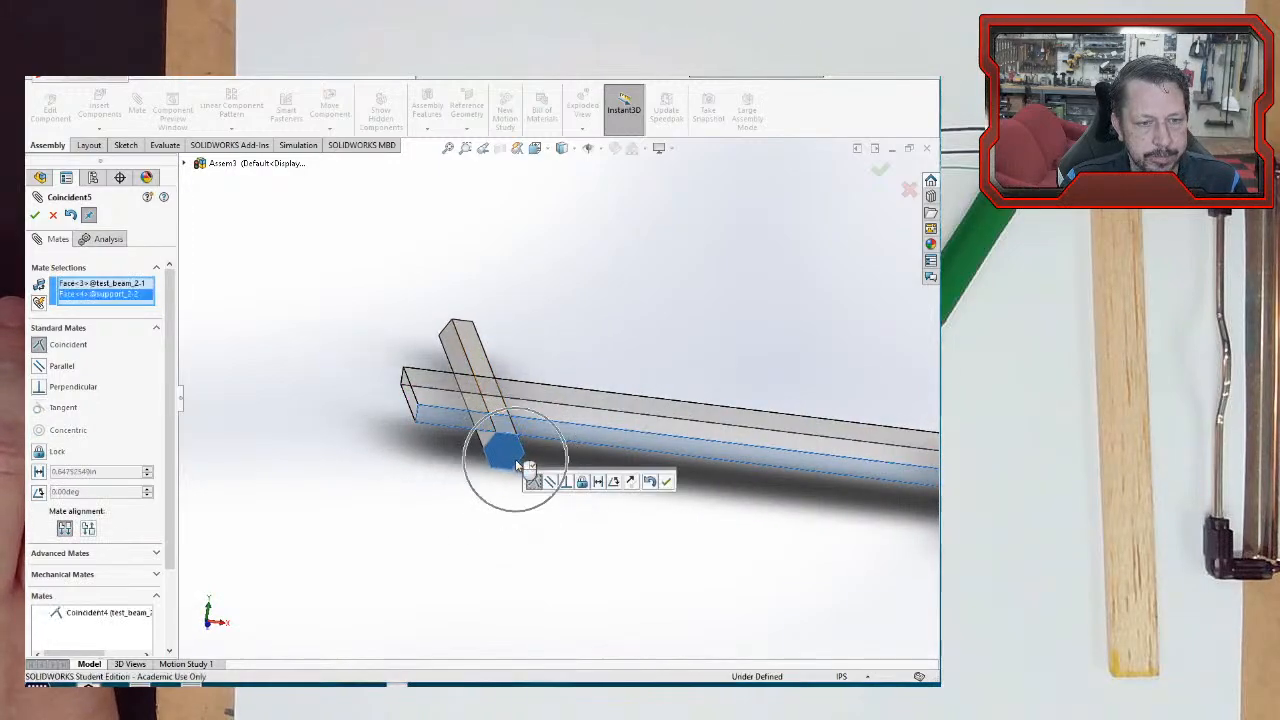
{"action": "left_click", "coordinate": [38, 471]}
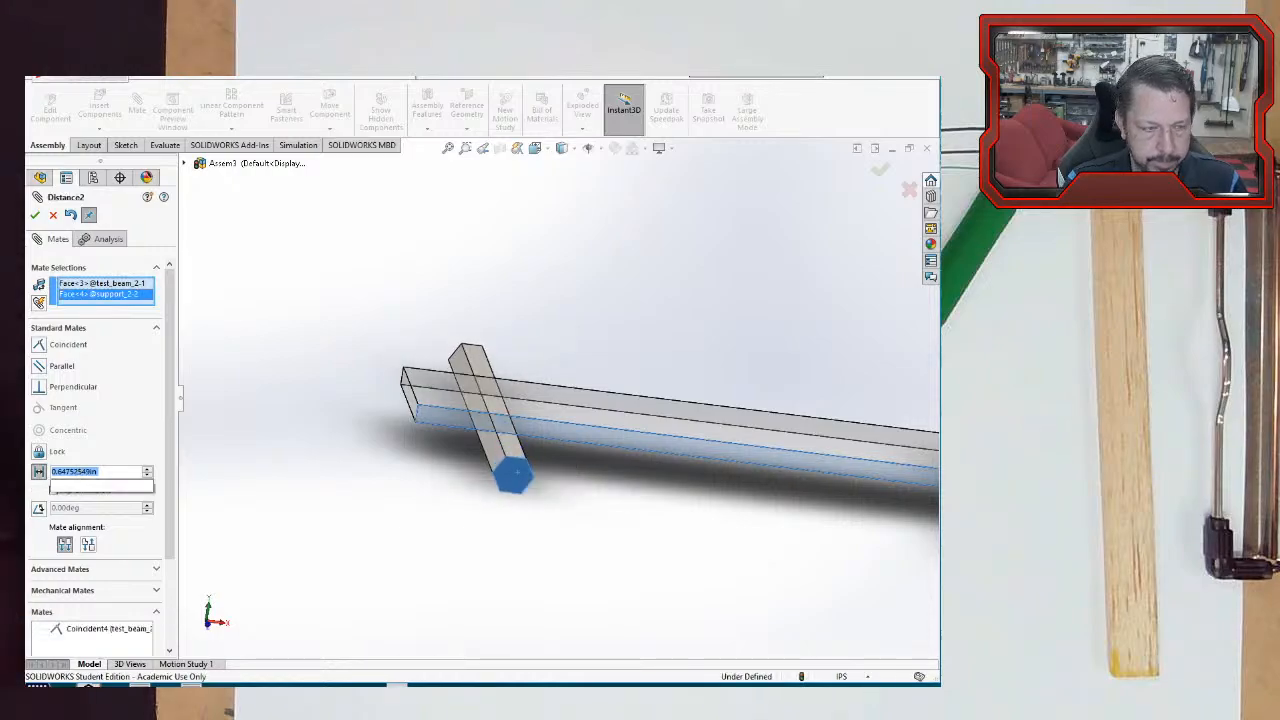
{"action": "type", "text": "1.00in"}
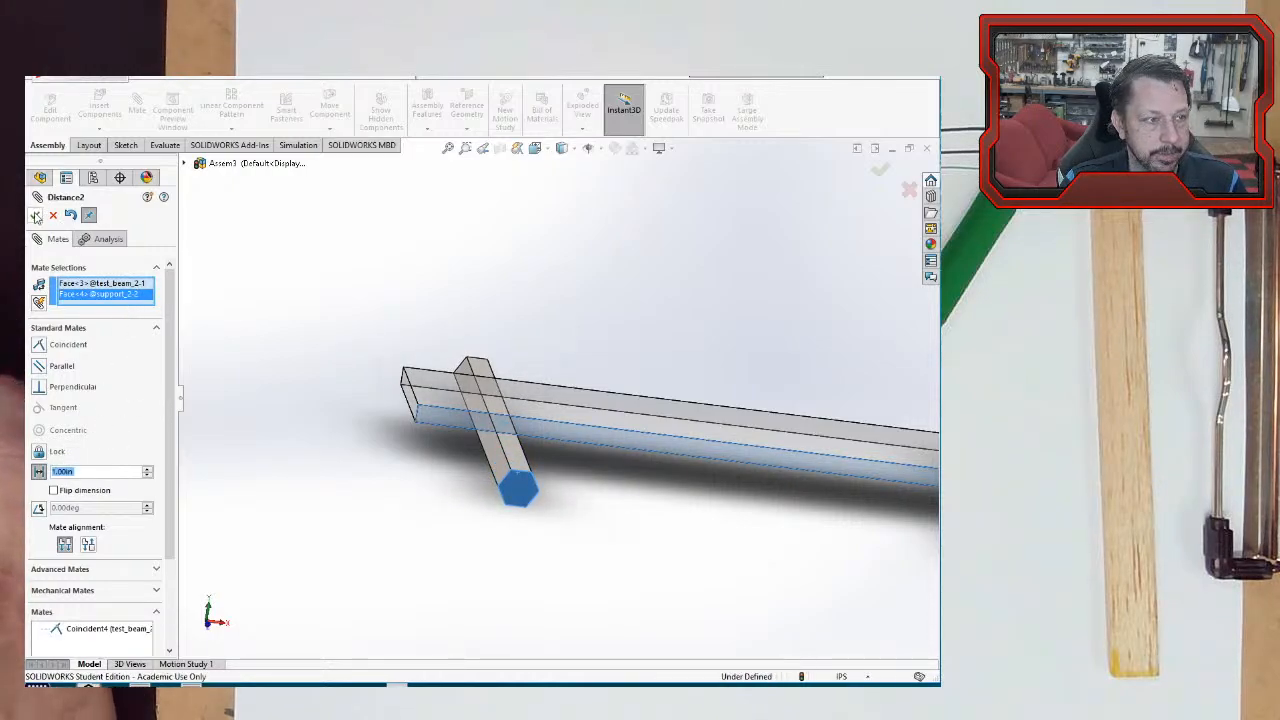
{"action": "key", "text": "Return"}
- Add a 0.5 in distance mate between the split line on the second bar's underside and the beam's lower end edge, then finish mating
{"action": "middle_click_drag", "start_coordinate": [254, 351], "coordinate": [434, 443]}
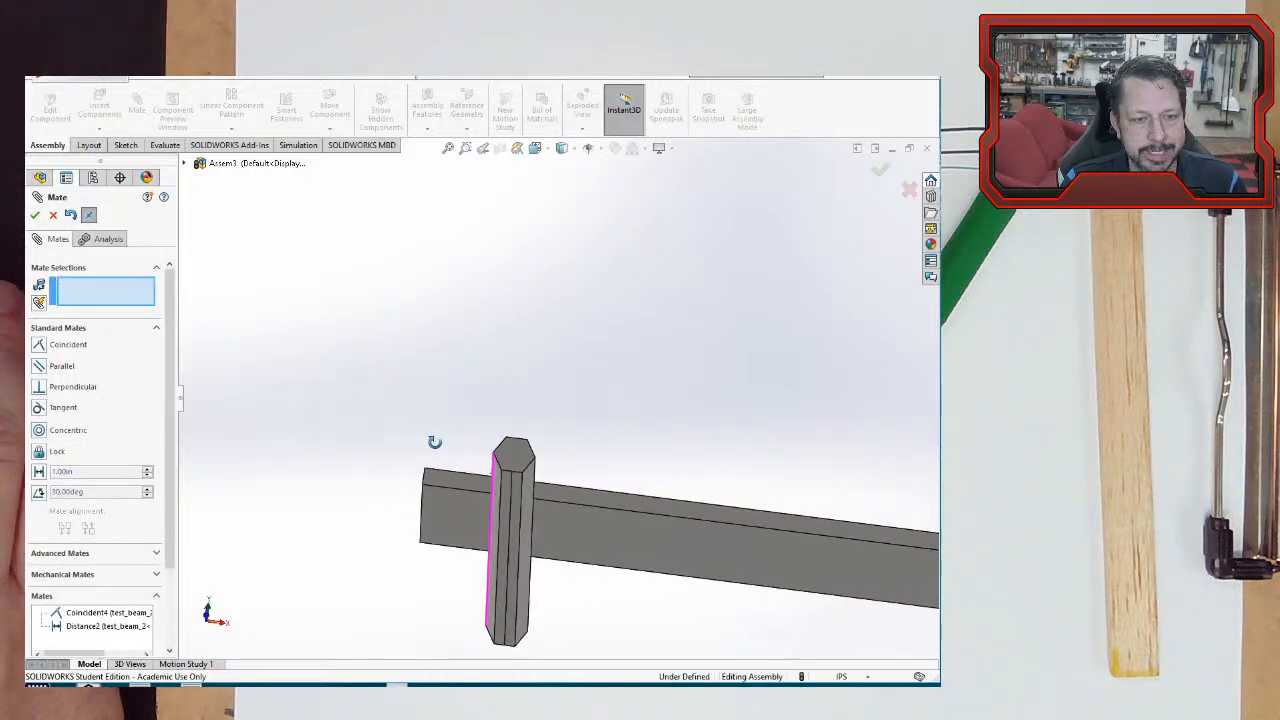
{"action": "left_click", "coordinate": [510, 490]}
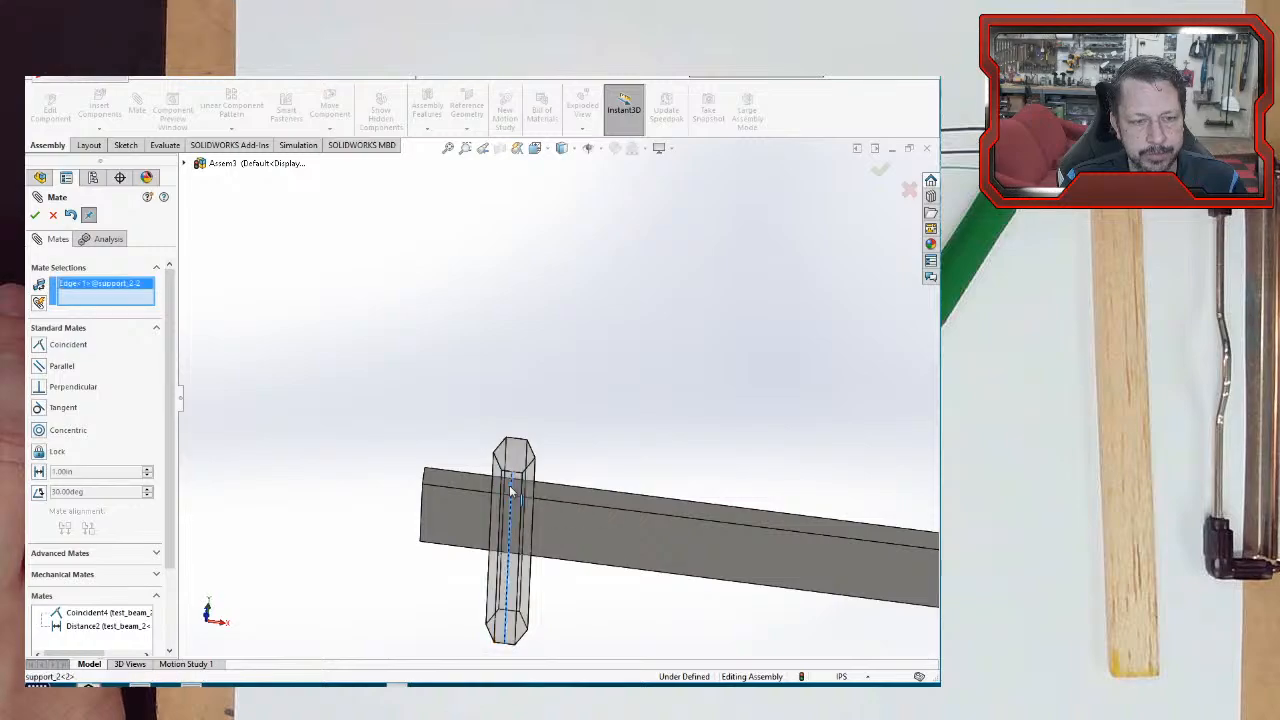
{"action": "left_click", "coordinate": [423, 522]}
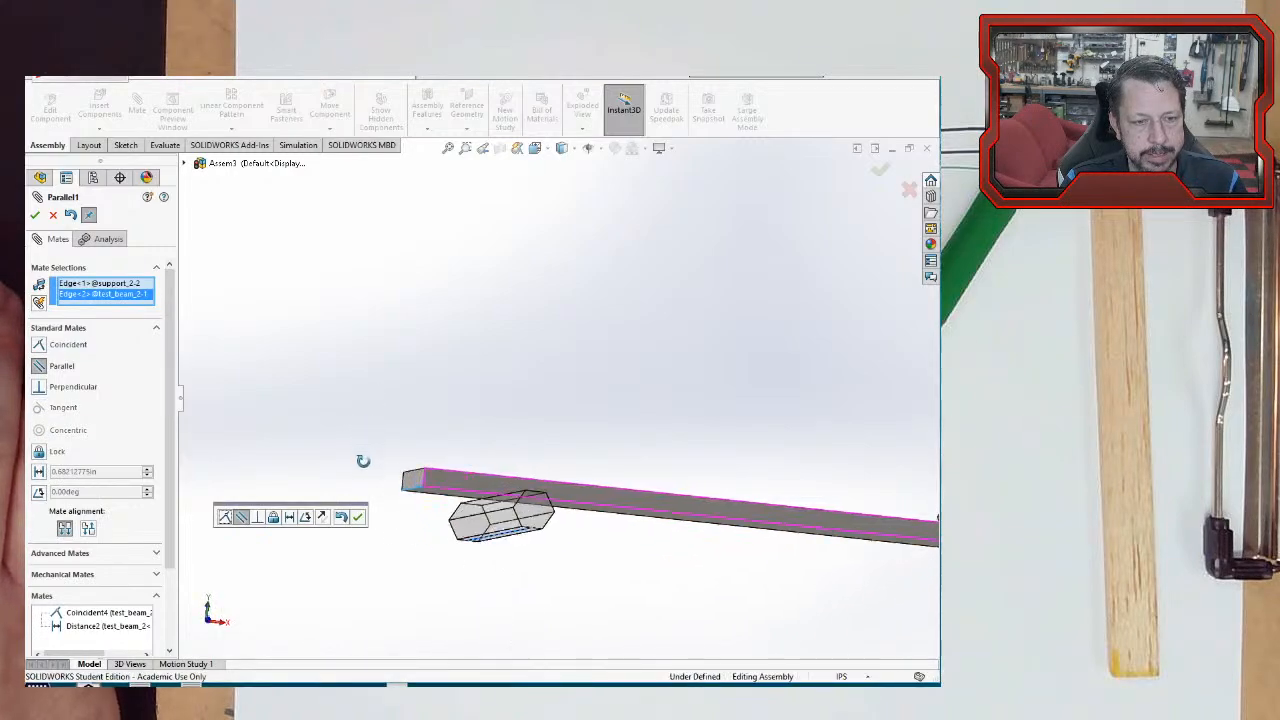
{"action": "left_click", "coordinate": [40, 473]}
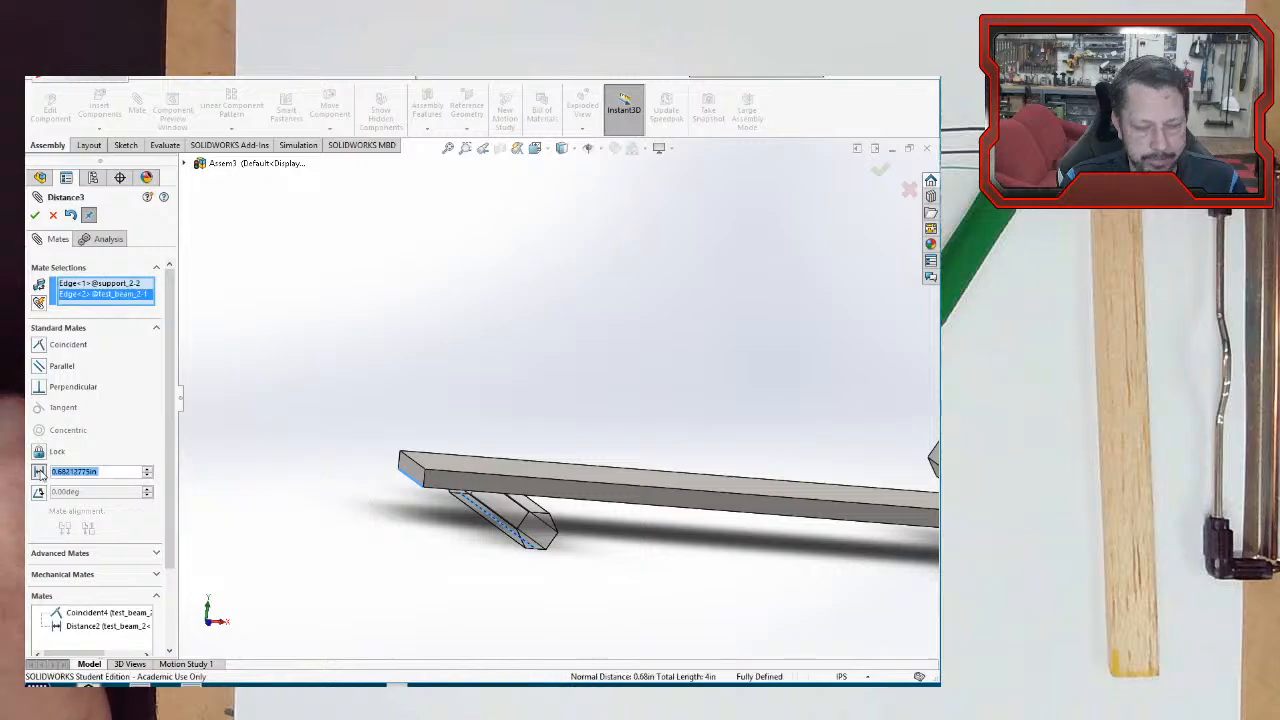
{"action": "type", "text": "0.5"}
{"action": "key", "text": "Return"}
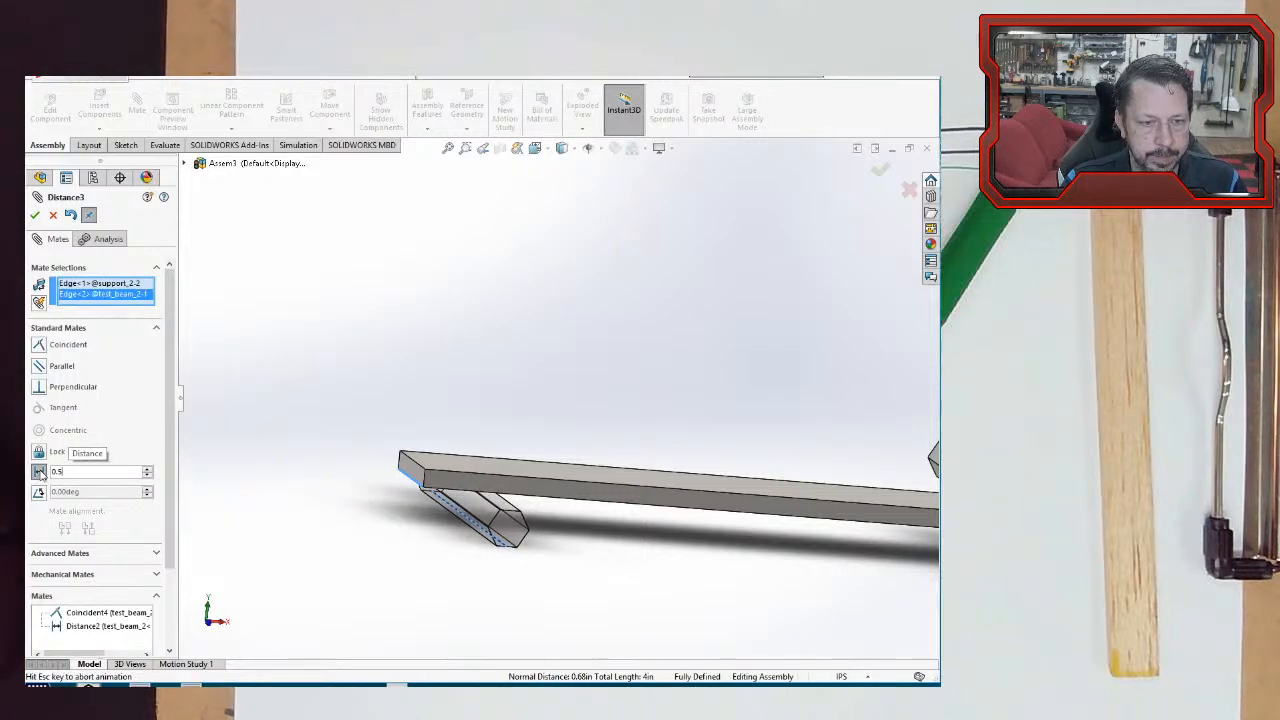
{"action": "left_click", "coordinate": [35, 215]}
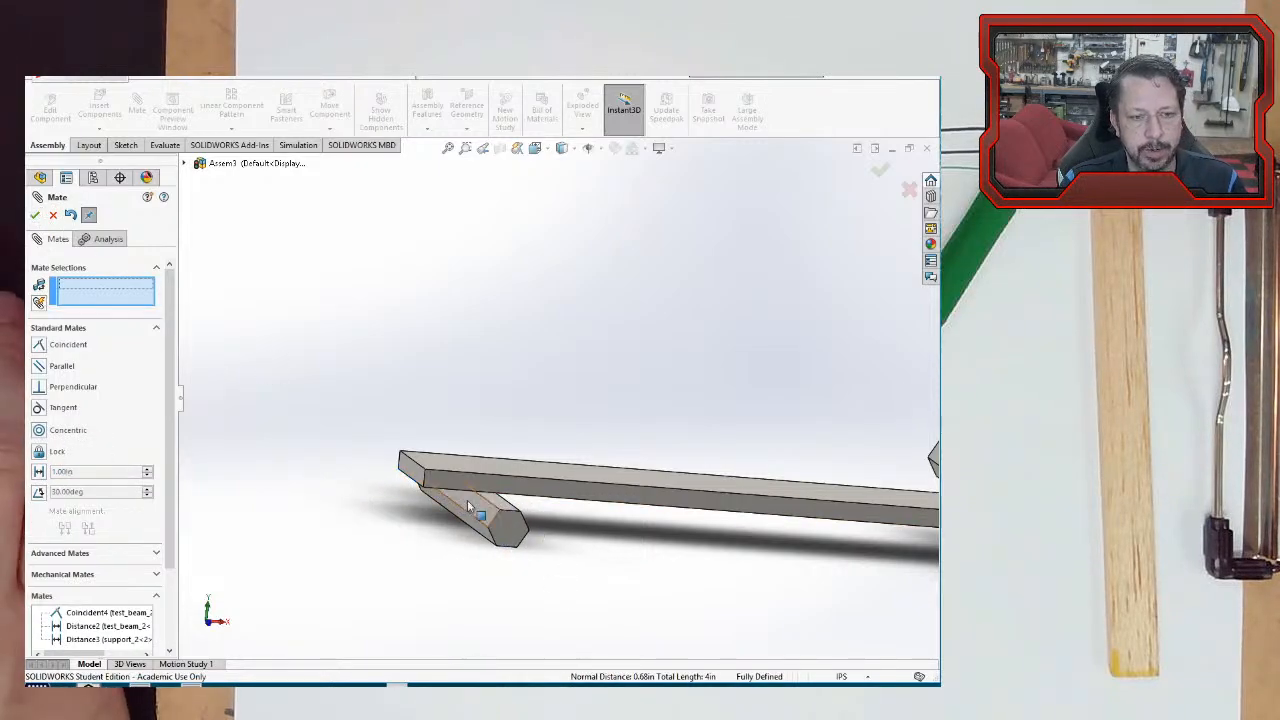
{"action": "middle_click_drag", "start_coordinate": [616, 560], "coordinate": [591, 534]}
{"action": "scroll", "coordinate": [711, 534], "scroll_direction": "up", "scroll_amount": 5}
{"action": "scroll", "coordinate": [711, 534], "scroll_direction": "up", "scroll_amount": 1}
{"action": "scroll", "coordinate": [785, 506], "scroll_direction": "down", "scroll_amount": 4}
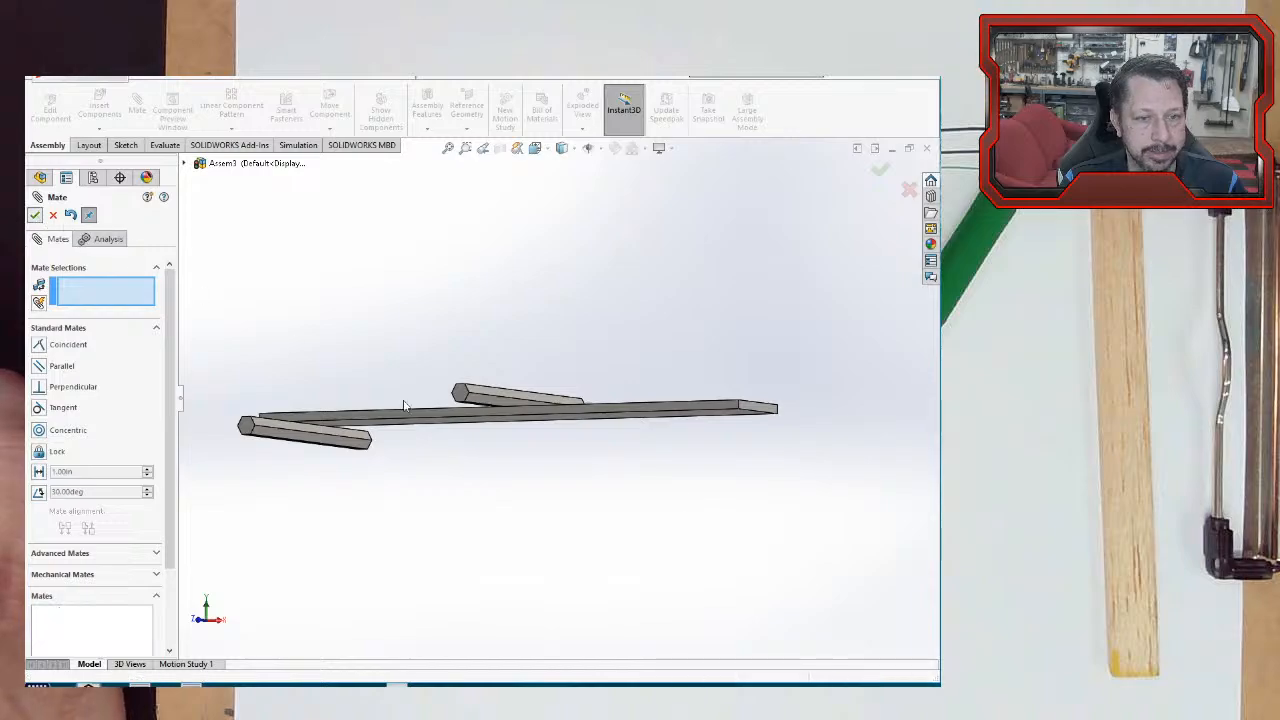
{"action": "left_click", "coordinate": [35, 215]}
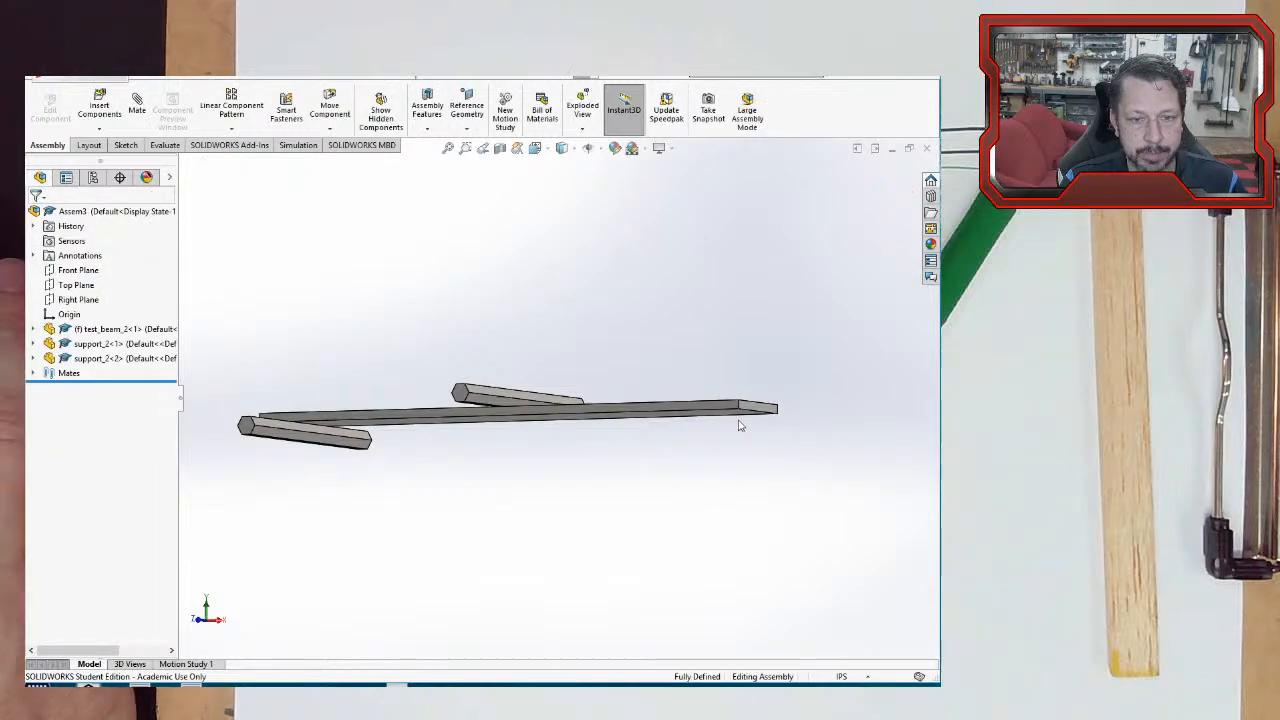
- Insert a third support_2 bar below the beam near its free end
{"action": "left_click", "coordinate": [99, 108]}
{"action": "left_click", "coordinate": [67, 366]}
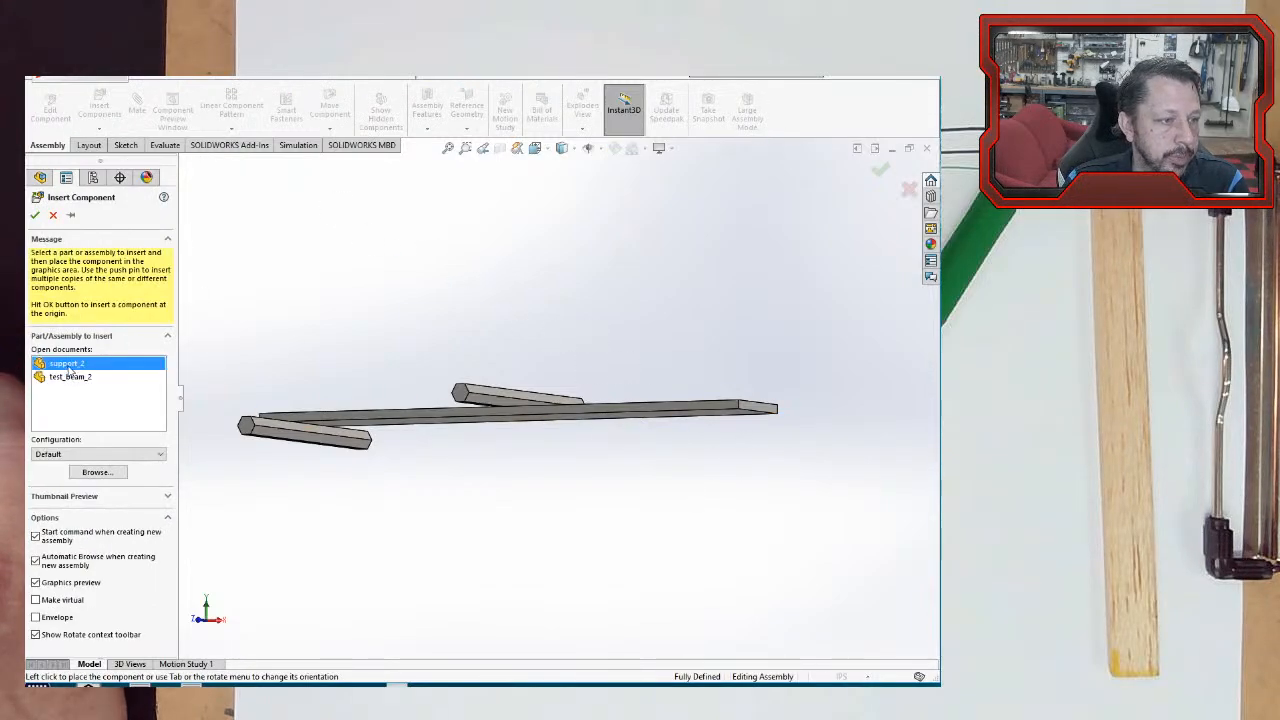
{"action": "left_click", "coordinate": [710, 481]}
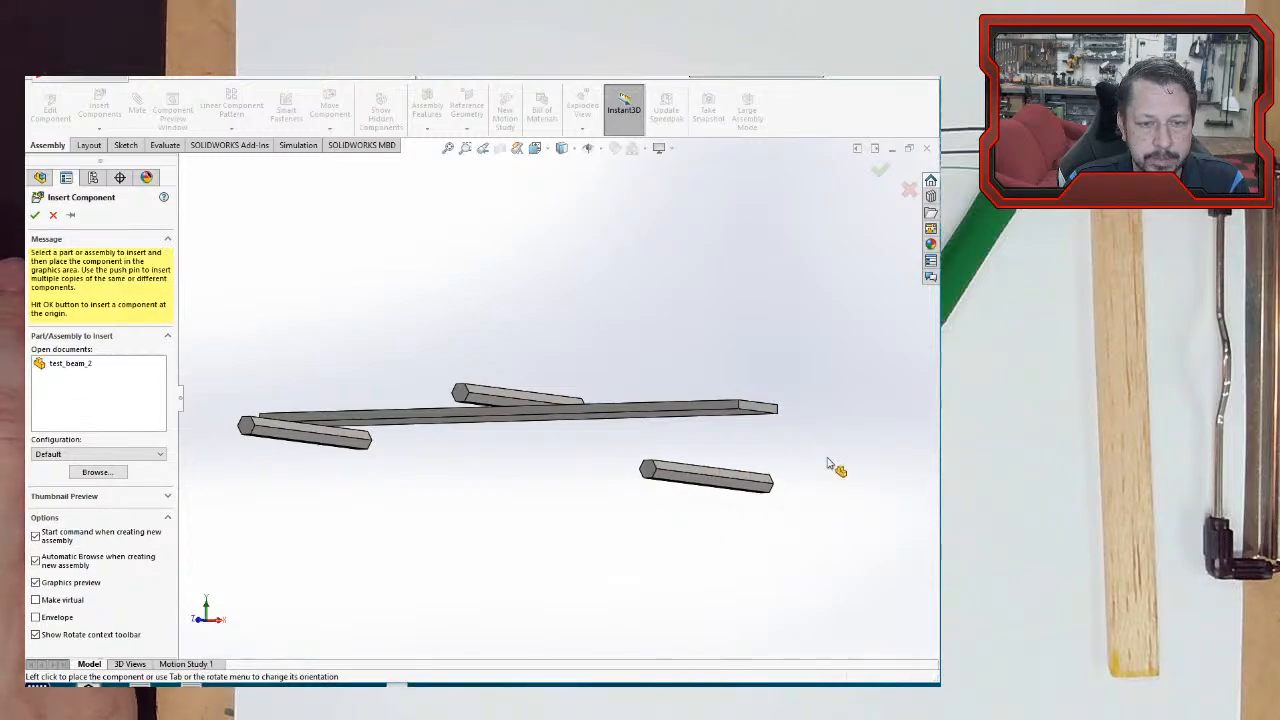
- Add a coincident mate between the beam's underside face and the third bar's upper flat face
{"action": "middle_click_drag", "start_coordinate": [829, 462], "coordinate": [731, 374]}
{"action": "left_click", "coordinate": [718, 352]}
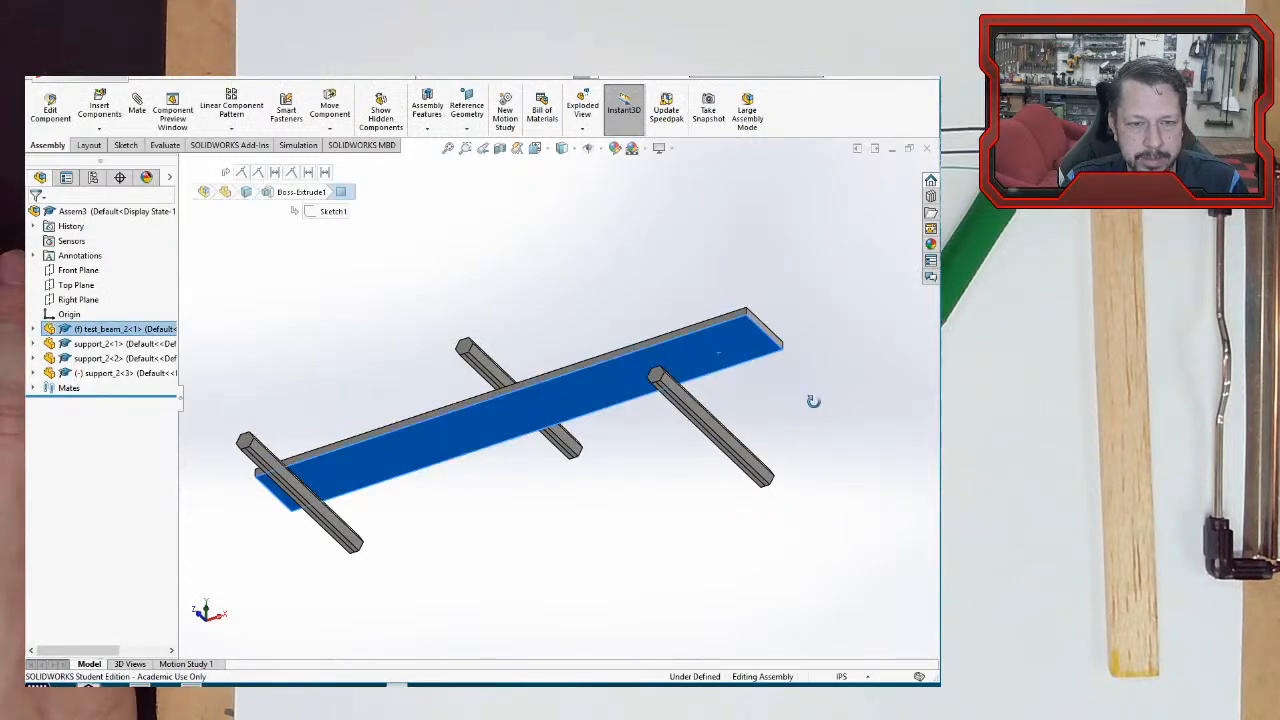
{"action": "middle_click_drag", "start_coordinate": [814, 400], "coordinate": [751, 560]}
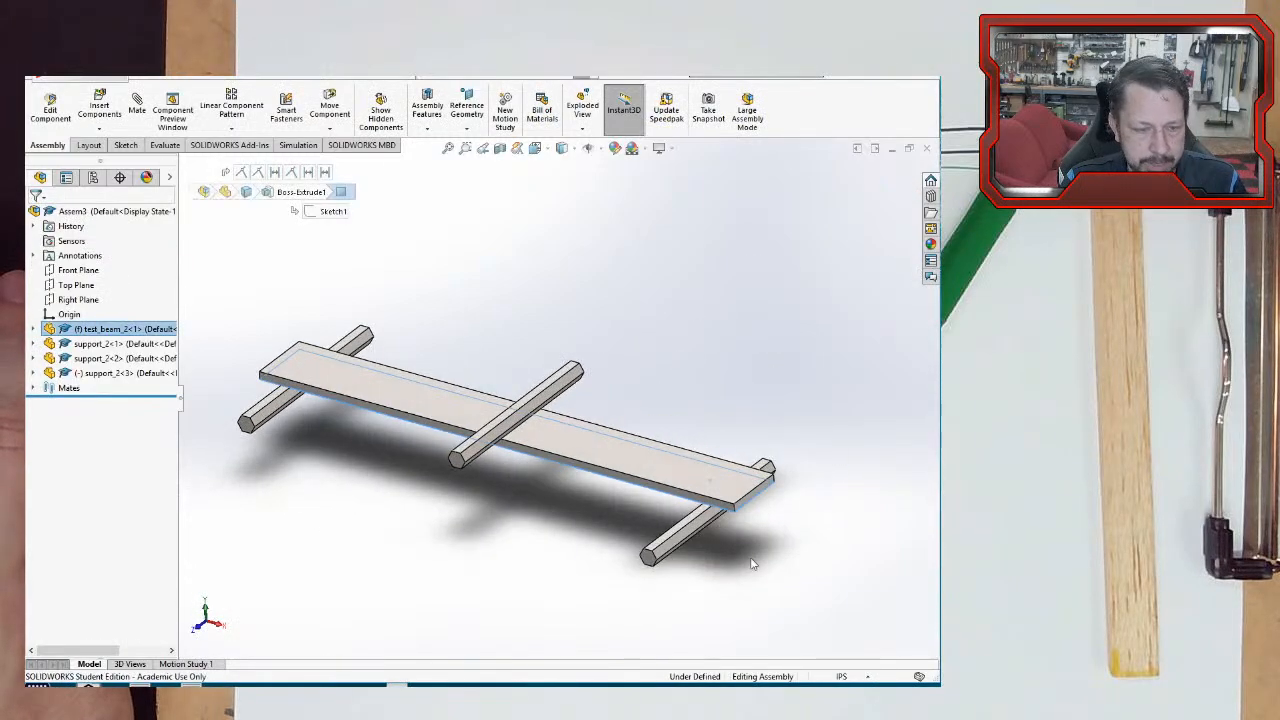
{"action": "left_click", "coordinate": [655, 555], "text": "ctrl"}
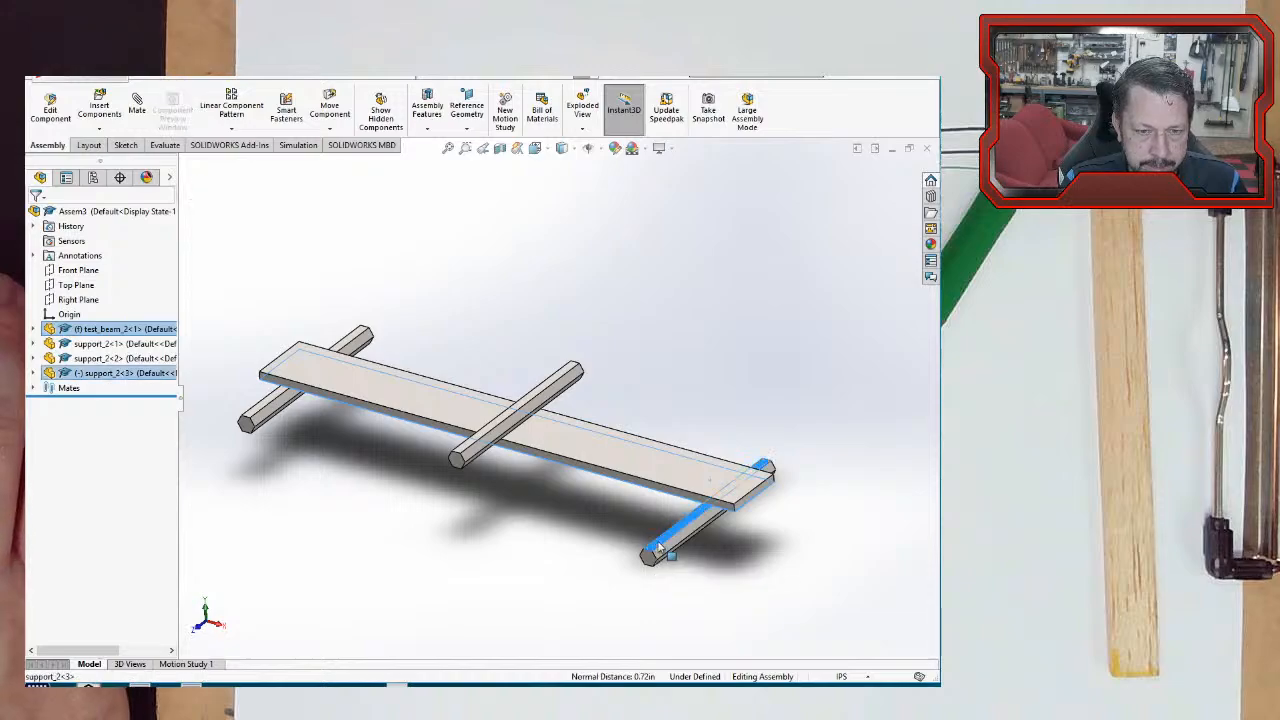
{"action": "left_click", "coordinate": [138, 110]}
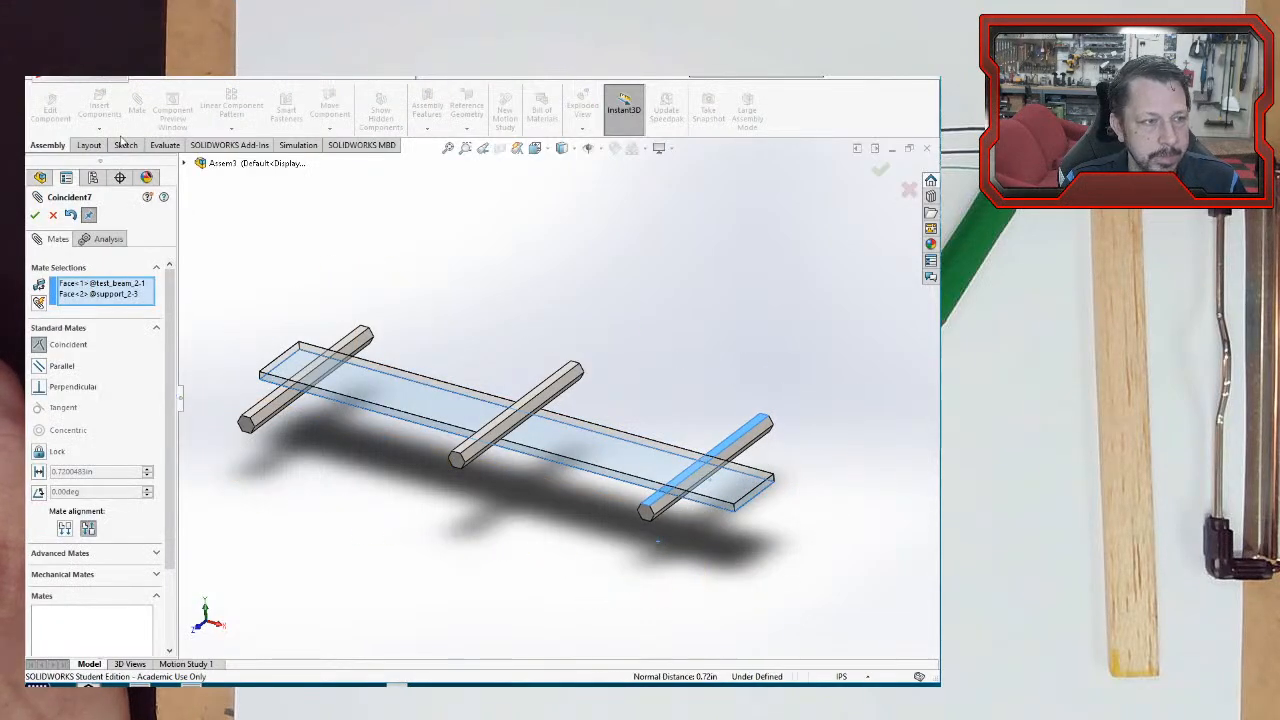
{"action": "left_click", "coordinate": [35, 216]}
- Add a 1 in distance mate between the beam's long side face and the third bar's end face
{"action": "scroll", "coordinate": [529, 449], "scroll_direction": "down", "scroll_amount": 5}
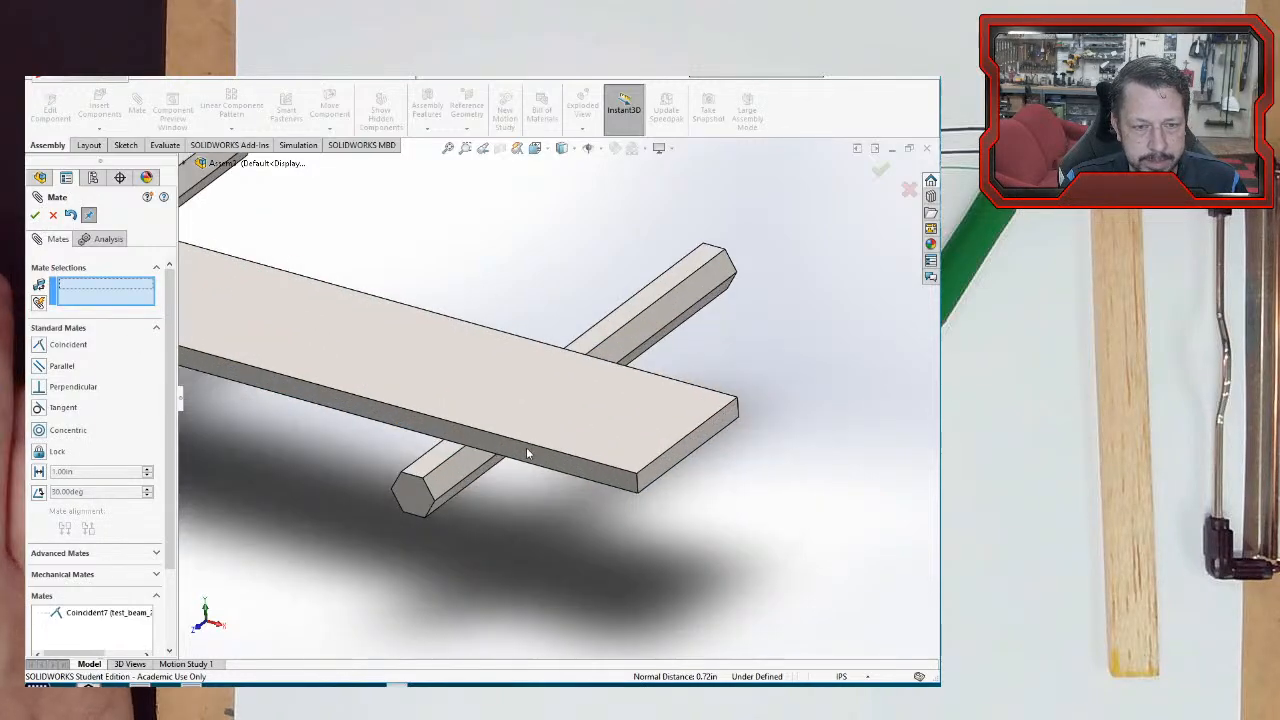
{"action": "left_click", "coordinate": [509, 457]}
{"action": "left_click", "coordinate": [410, 494]}
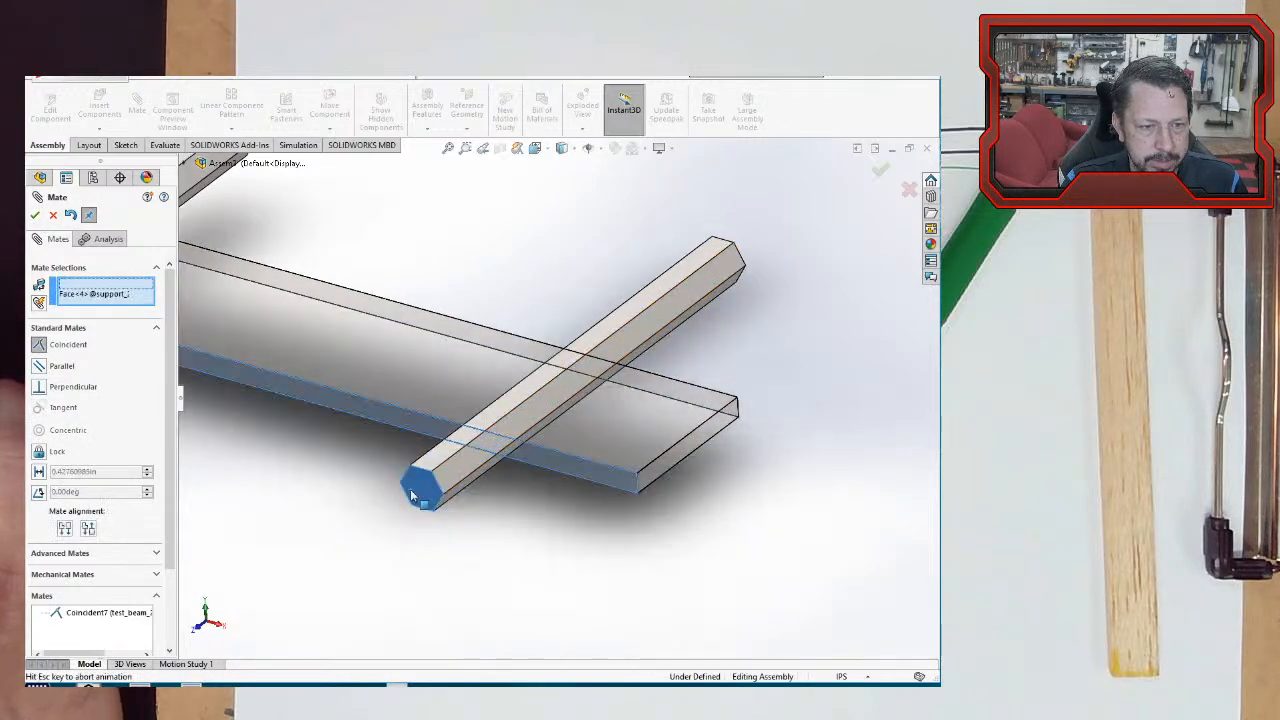
{"action": "left_click", "coordinate": [38, 471]}
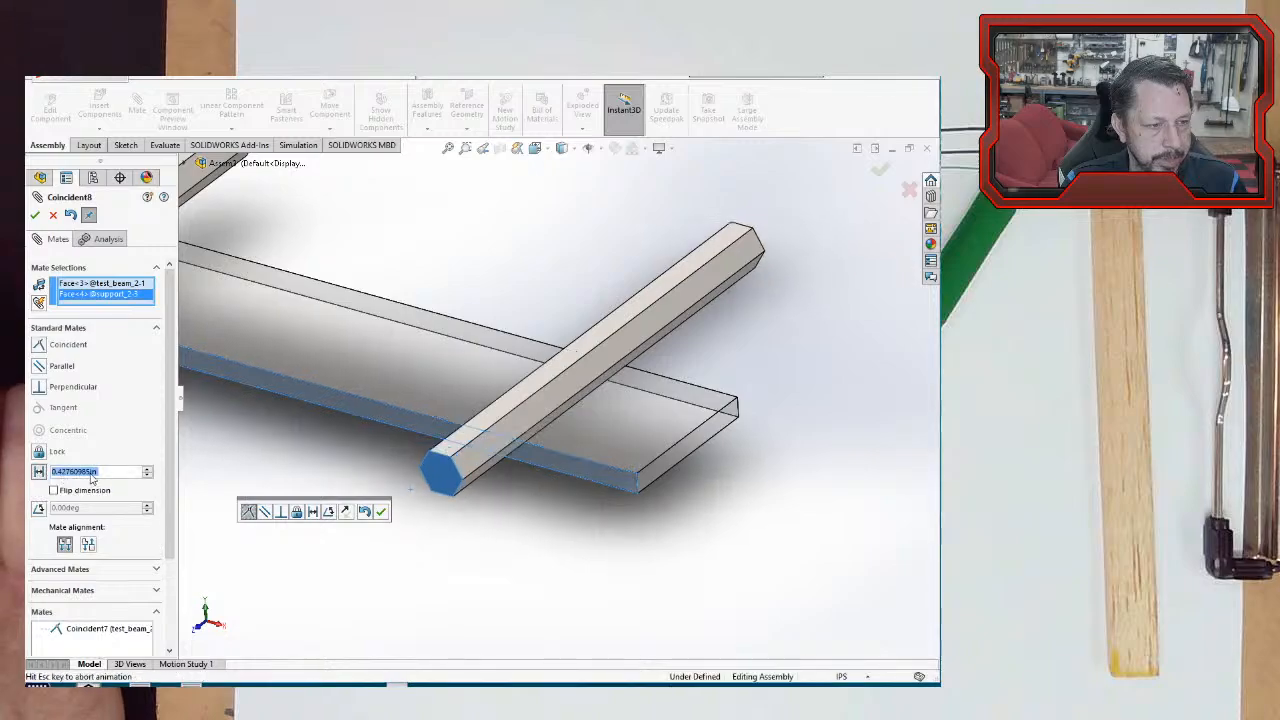
{"action": "type", "text": "1"}
{"action": "key", "text": "Return"}
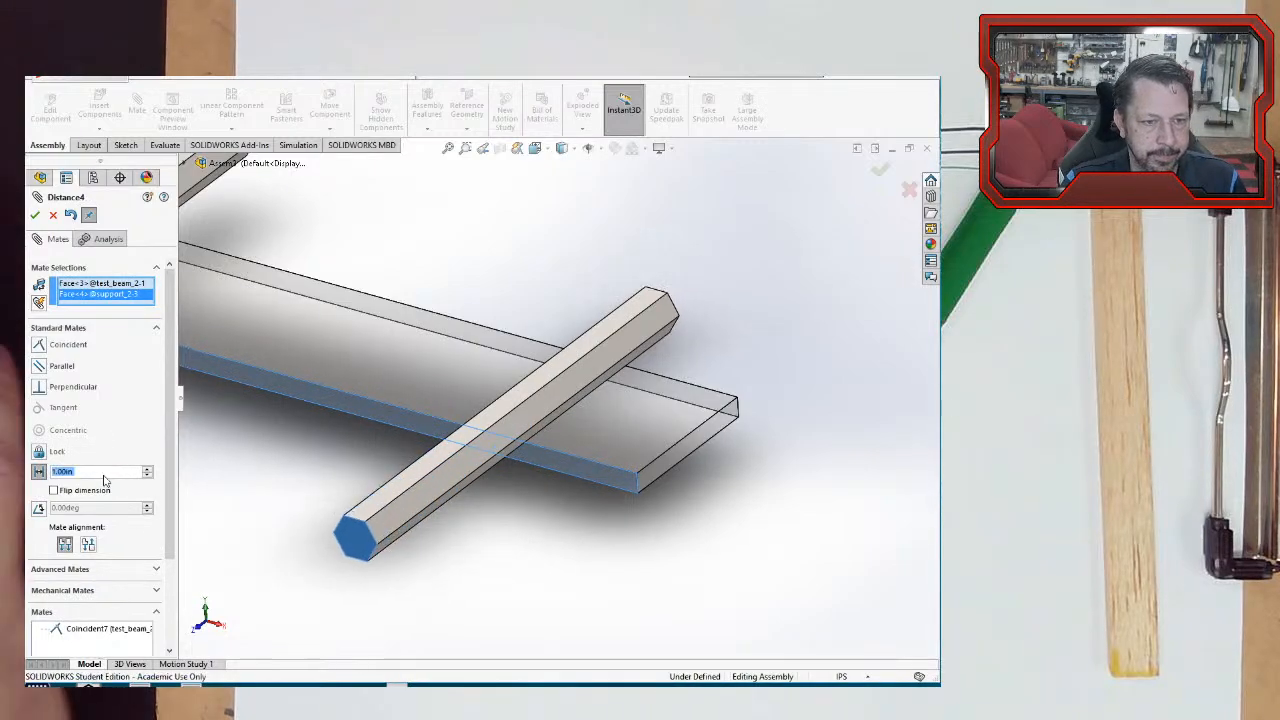
{"action": "left_click", "coordinate": [35, 217]}
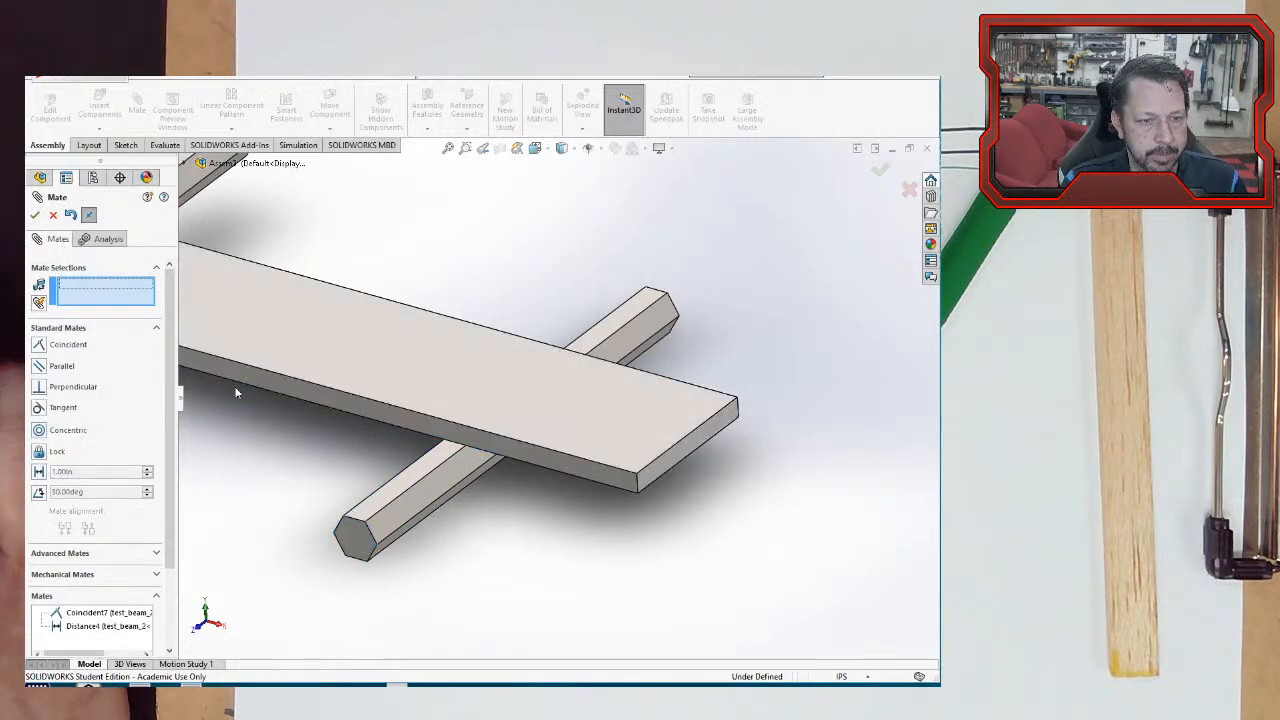
{"action": "middle_click_drag", "start_coordinate": [491, 531], "coordinate": [469, 447]}
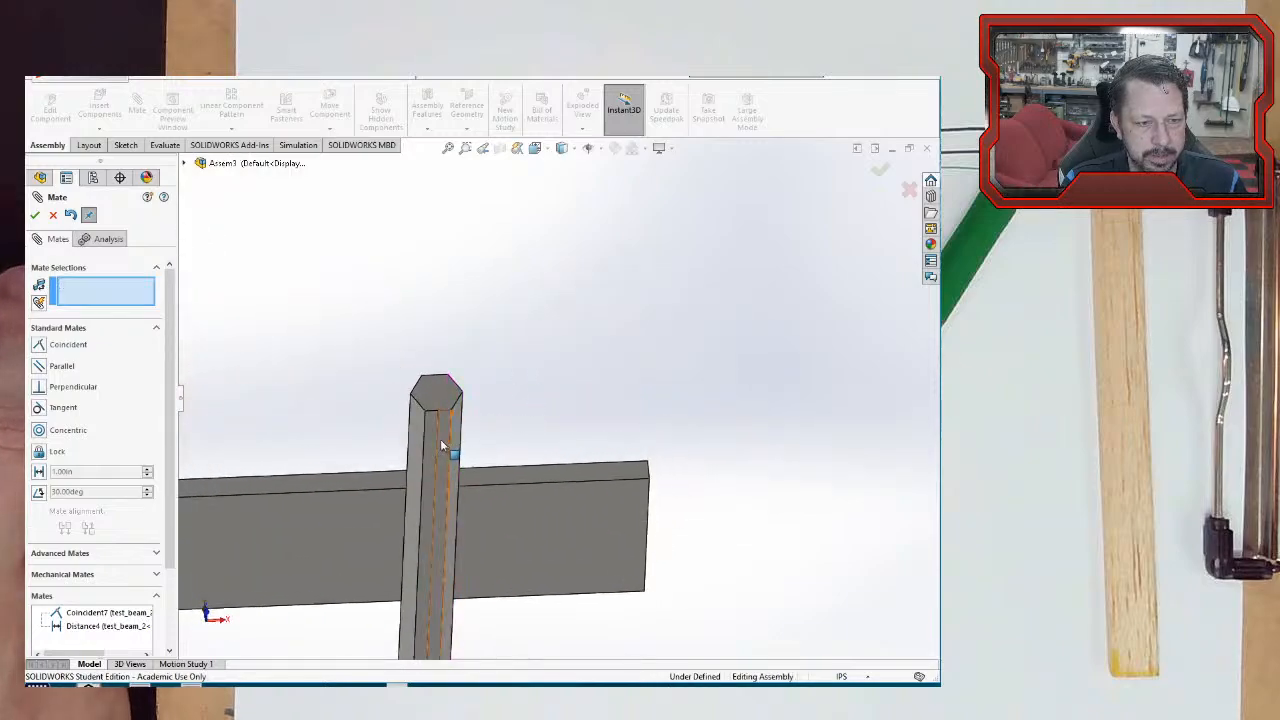
- Add a 0.5 in distance mate between the third bar's underside split line and the beam's nearby lower end edge, then finish mating
{"action": "left_click", "coordinate": [437, 457]}
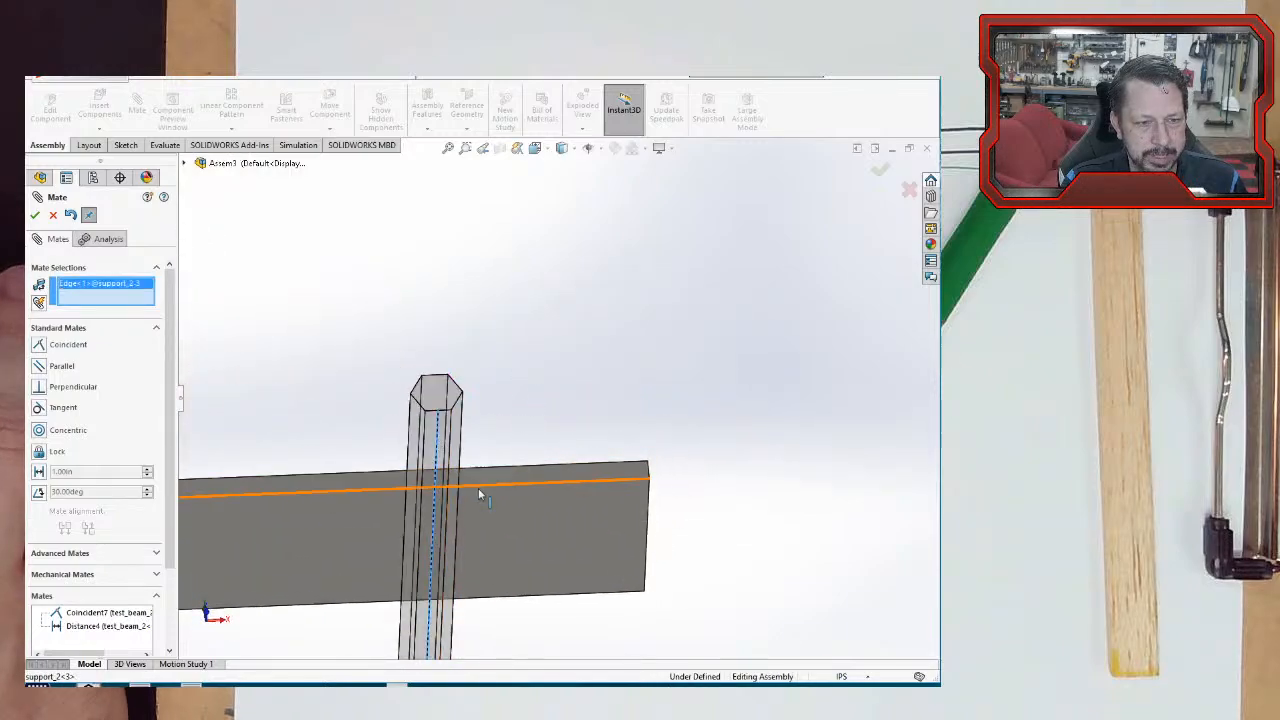
{"action": "left_click", "coordinate": [648, 519]}
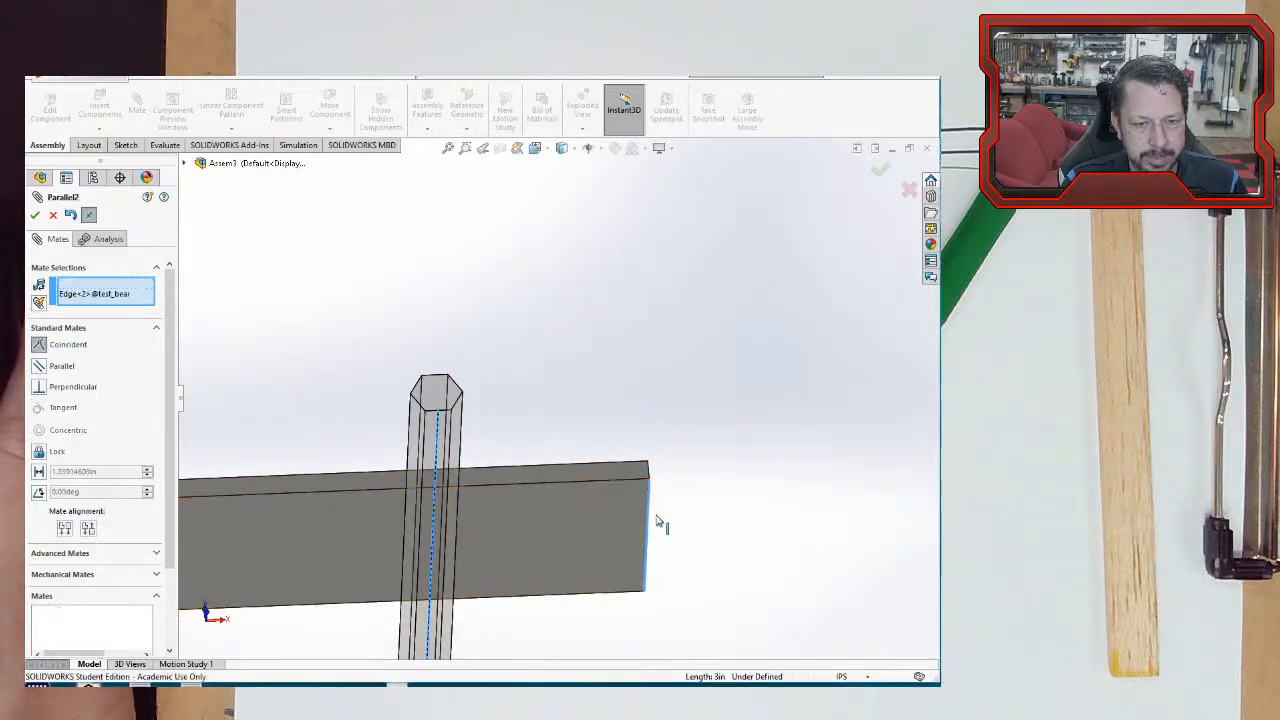
{"action": "left_click", "coordinate": [39, 472]}
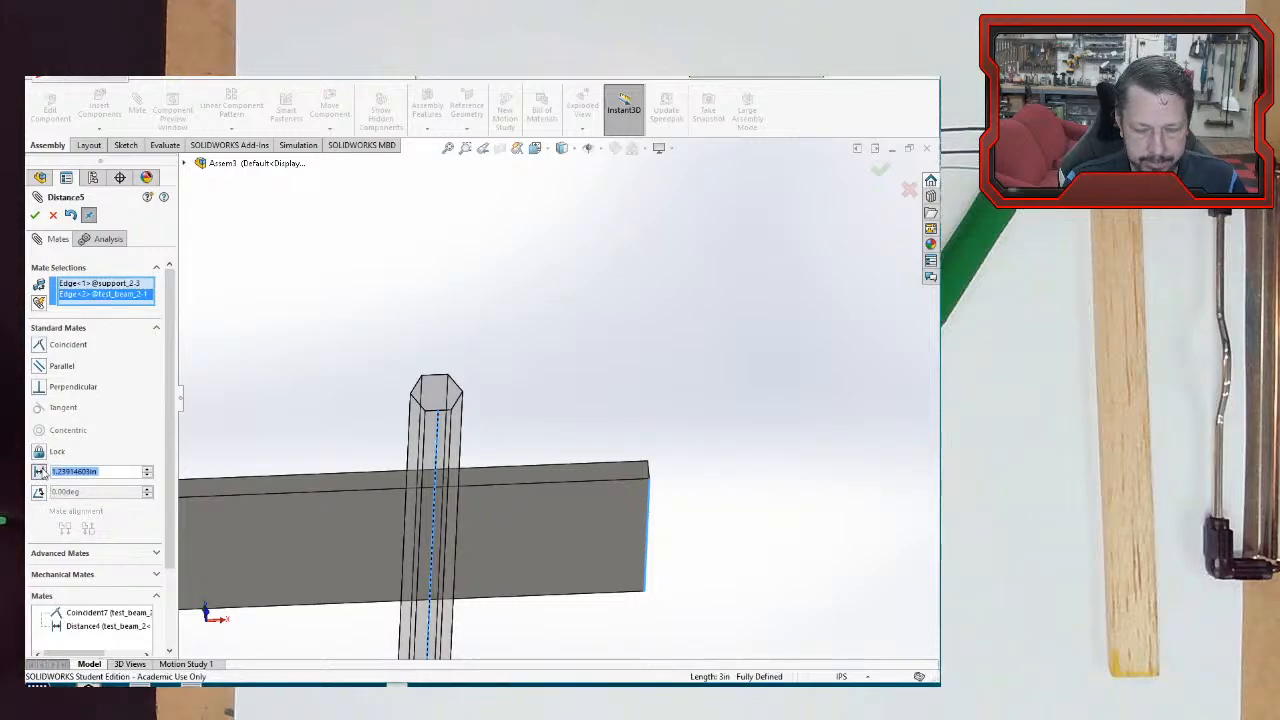
{"action": "type", "text": "0.5"}
{"action": "key", "text": "Return"}
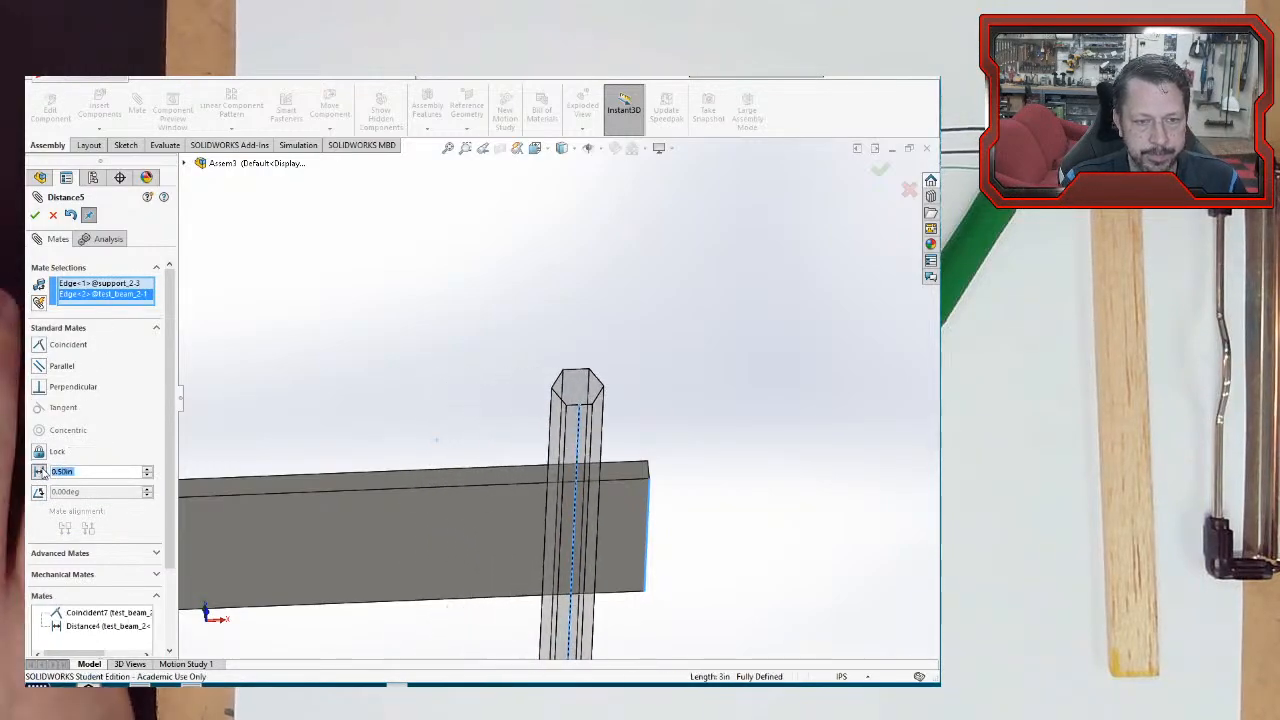
{"action": "left_click", "coordinate": [35, 215]}
{"action": "scroll", "coordinate": [440, 425], "scroll_direction": "down", "scroll_amount": 5}
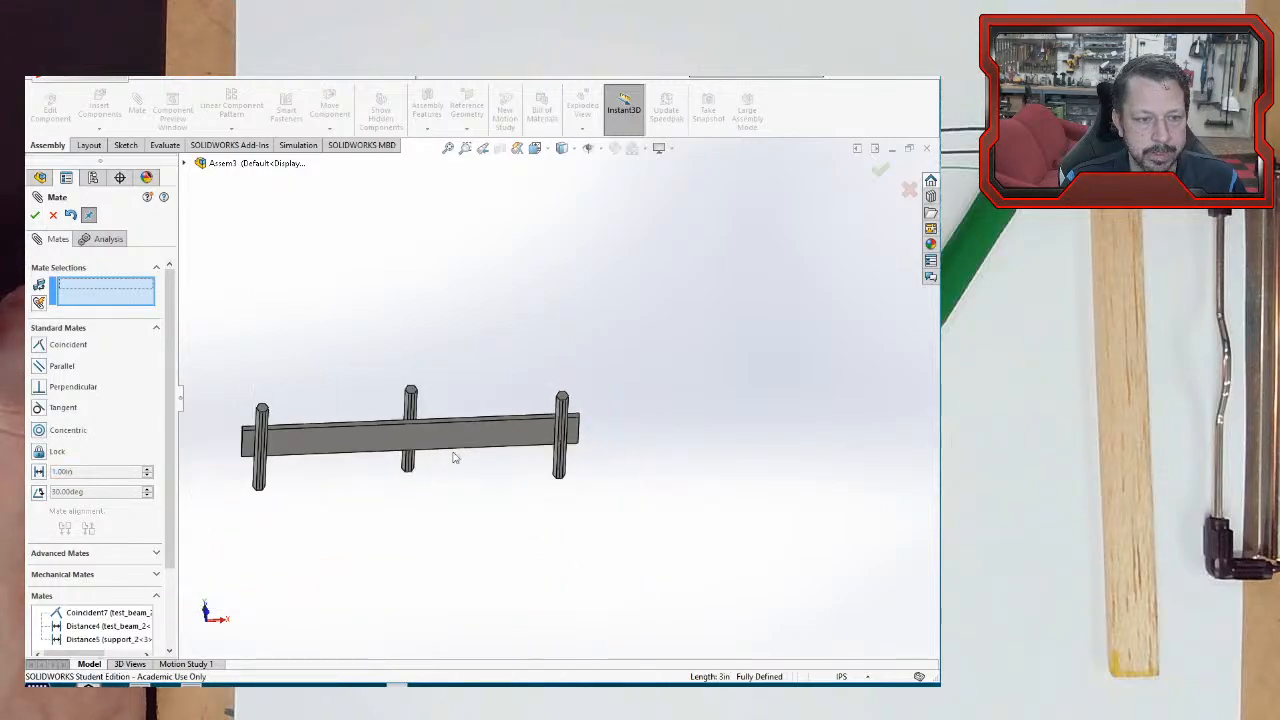
{"action": "middle_click_drag", "start_coordinate": [451, 457], "coordinate": [409, 489]}
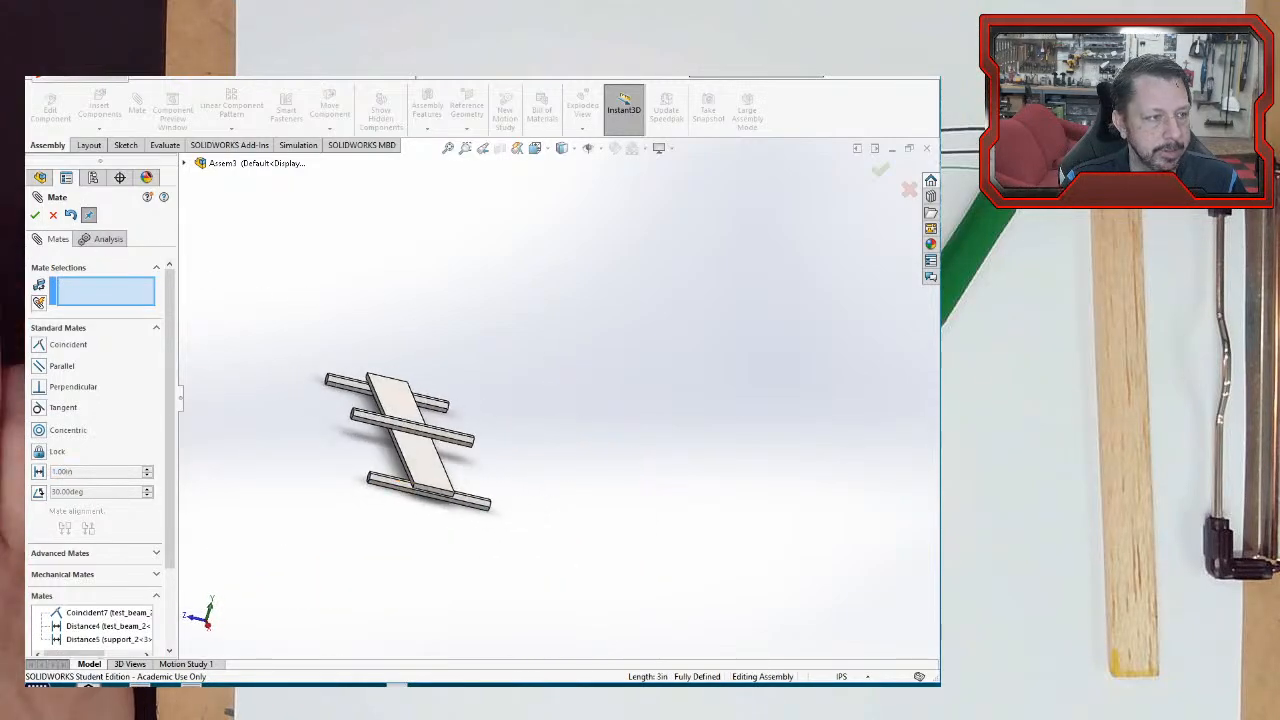
{"action": "left_click", "coordinate": [36, 216]}
- Save the assembly to the Desktop as test_rig
{"action": "middle_click_drag", "start_coordinate": [286, 414], "coordinate": [349, 492]}
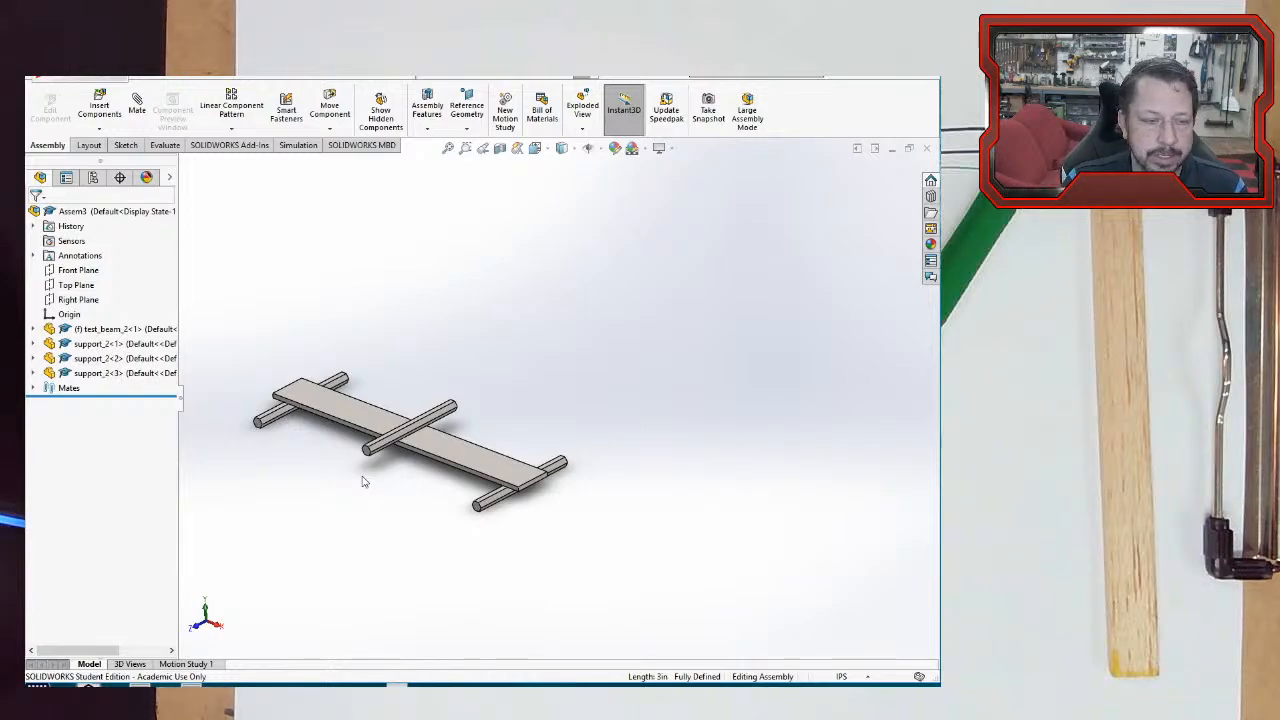
{"action": "scroll", "coordinate": [363, 482], "scroll_direction": "up", "scroll_amount": 2}
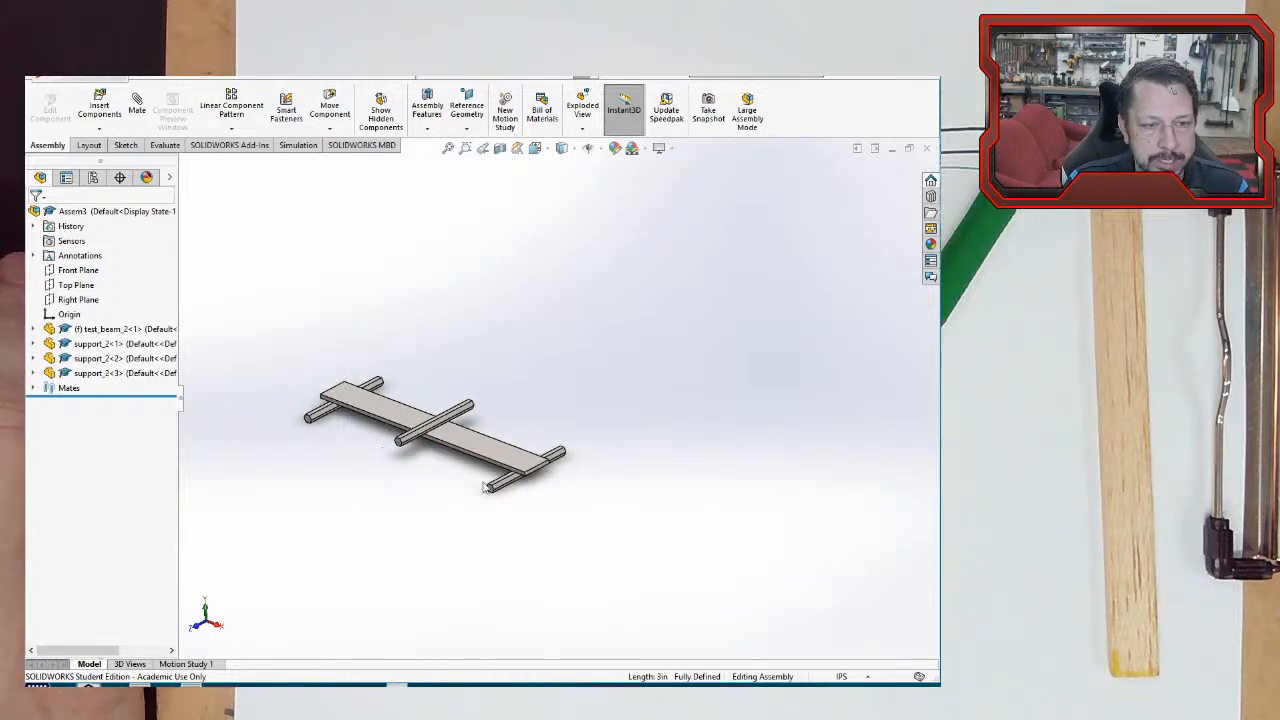
{"action": "left_click", "coordinate": [147, 78]}
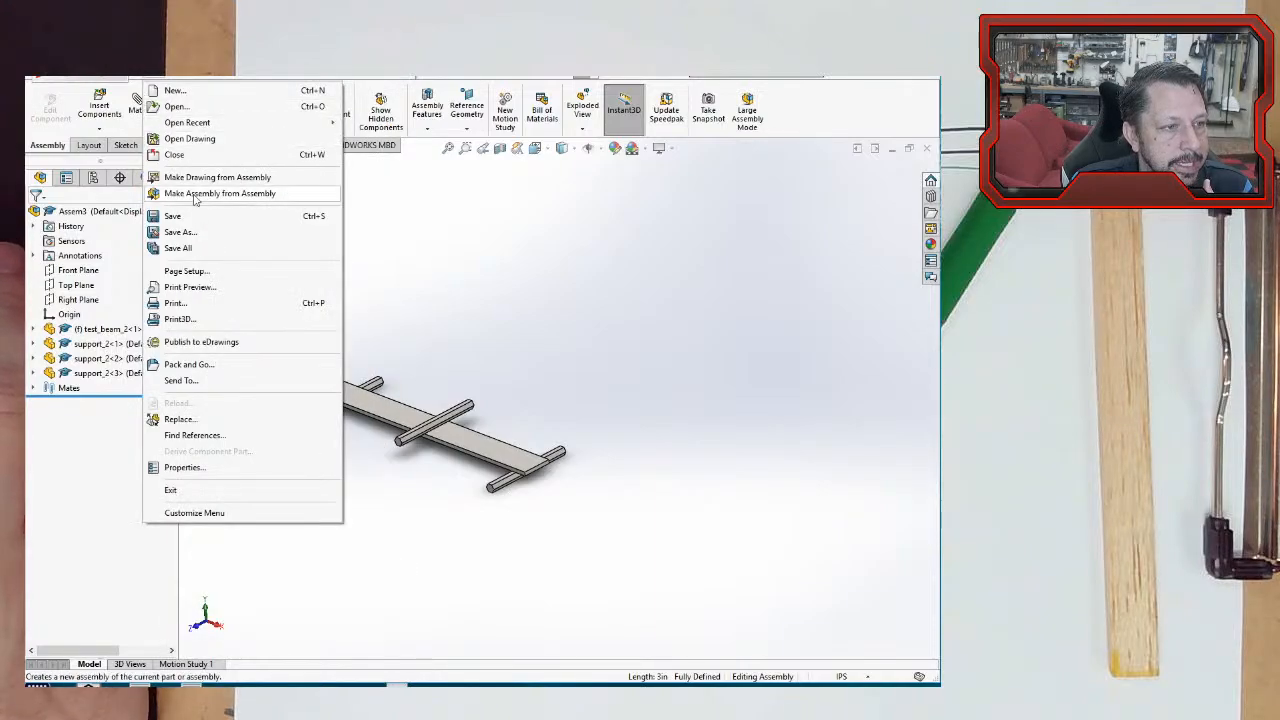
{"action": "left_click", "coordinate": [182, 232]}
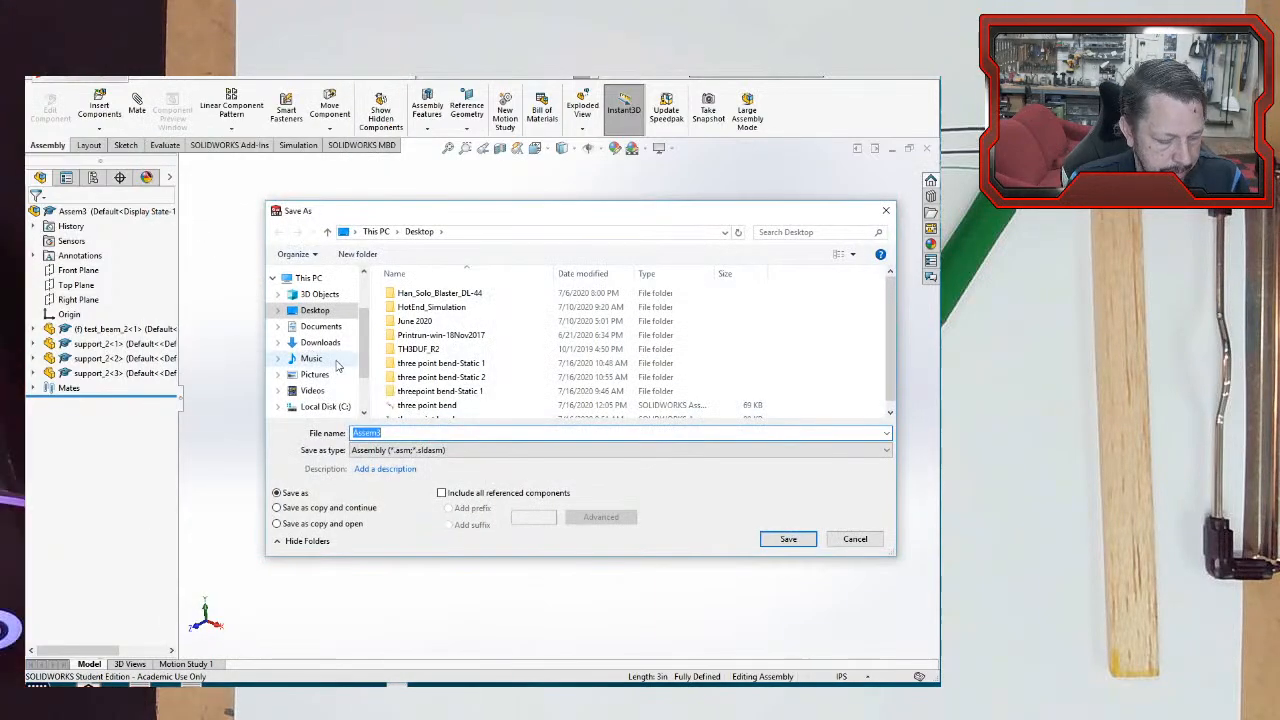
{"action": "type", "text": "test_"}
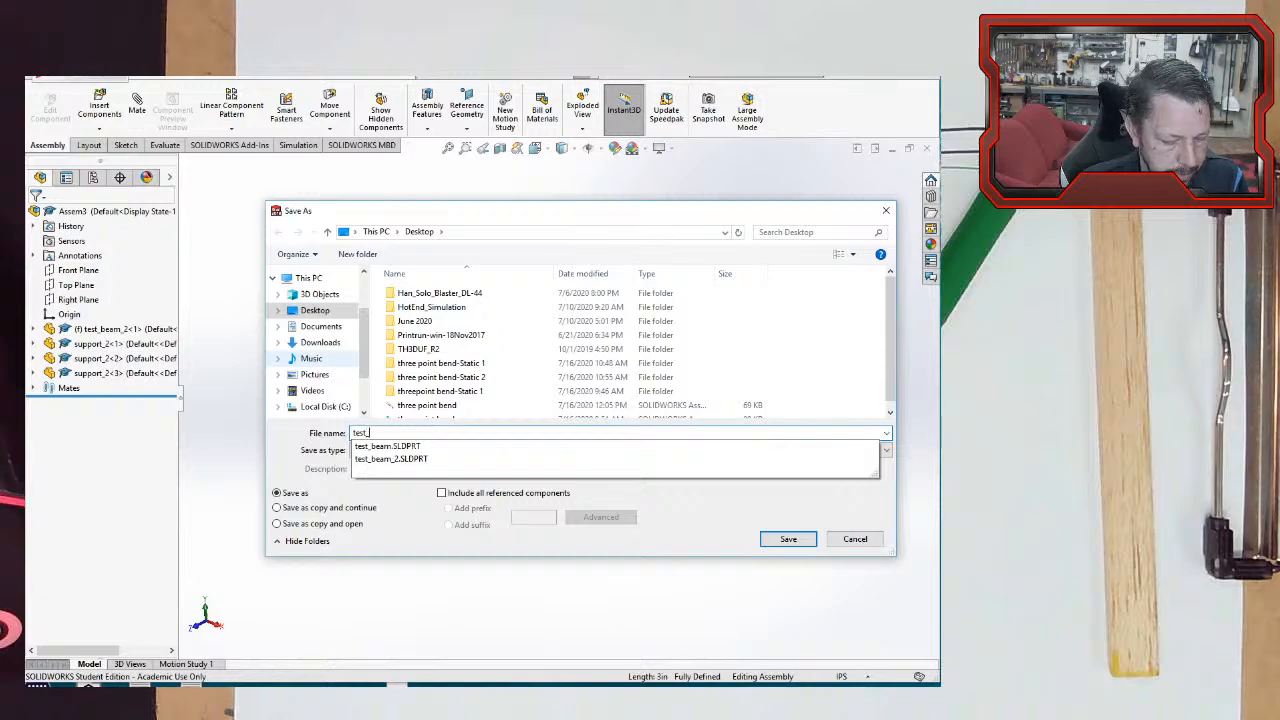
{"action": "type", "text": "rig"}
{"action": "key", "text": "Return"}
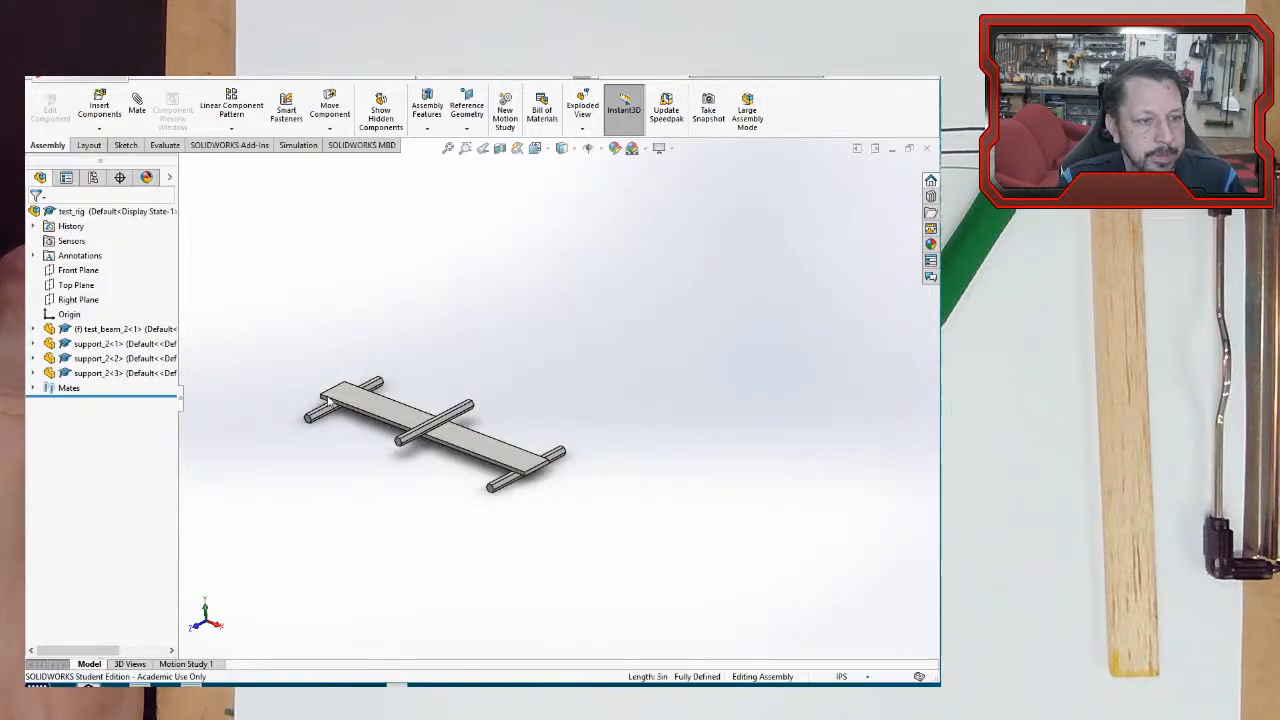
- Create a static simulation study named Static 1 and expand its parts and component contacts for review
{"action": "key", "text": "f"}
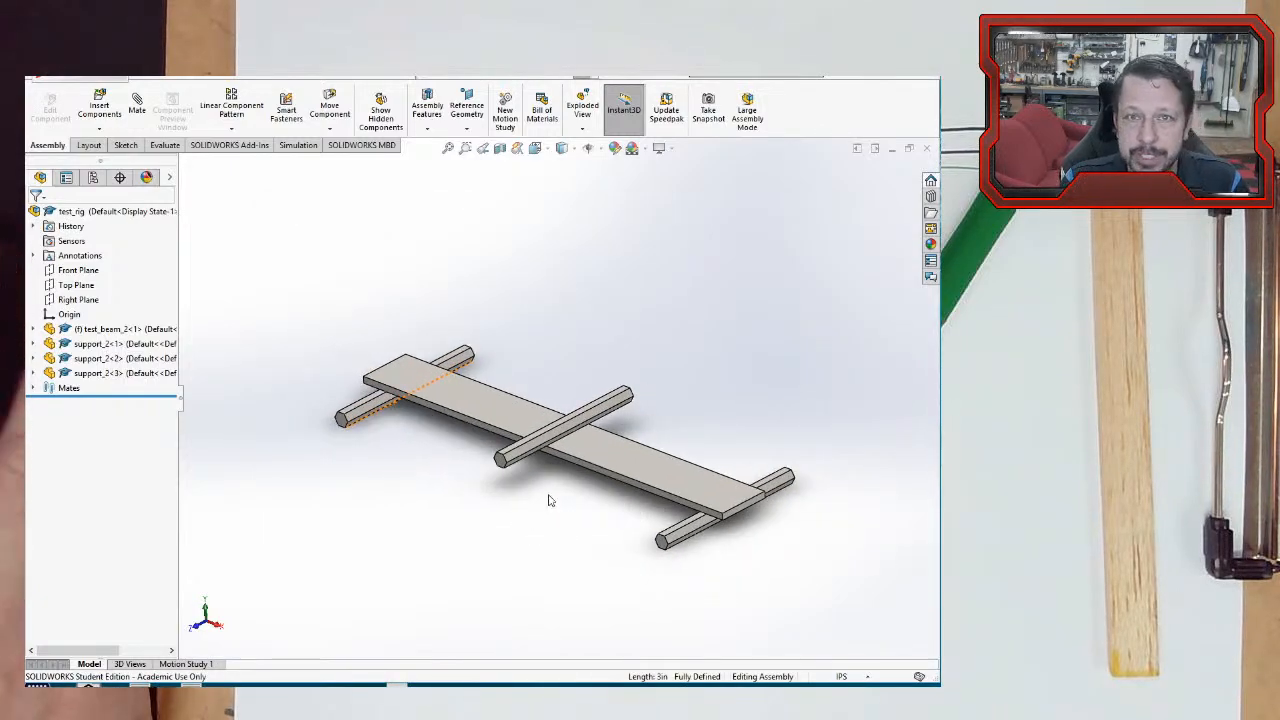
{"action": "left_click", "coordinate": [305, 146]}
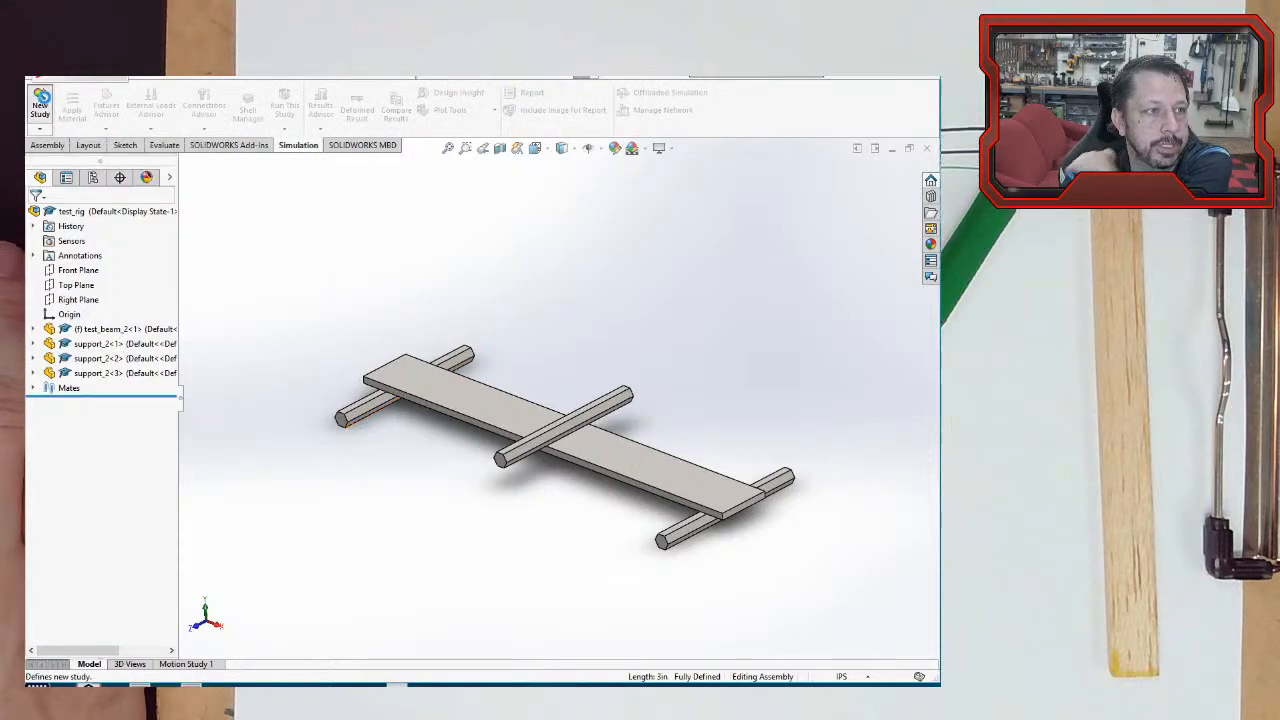
{"action": "left_click", "coordinate": [44, 102]}
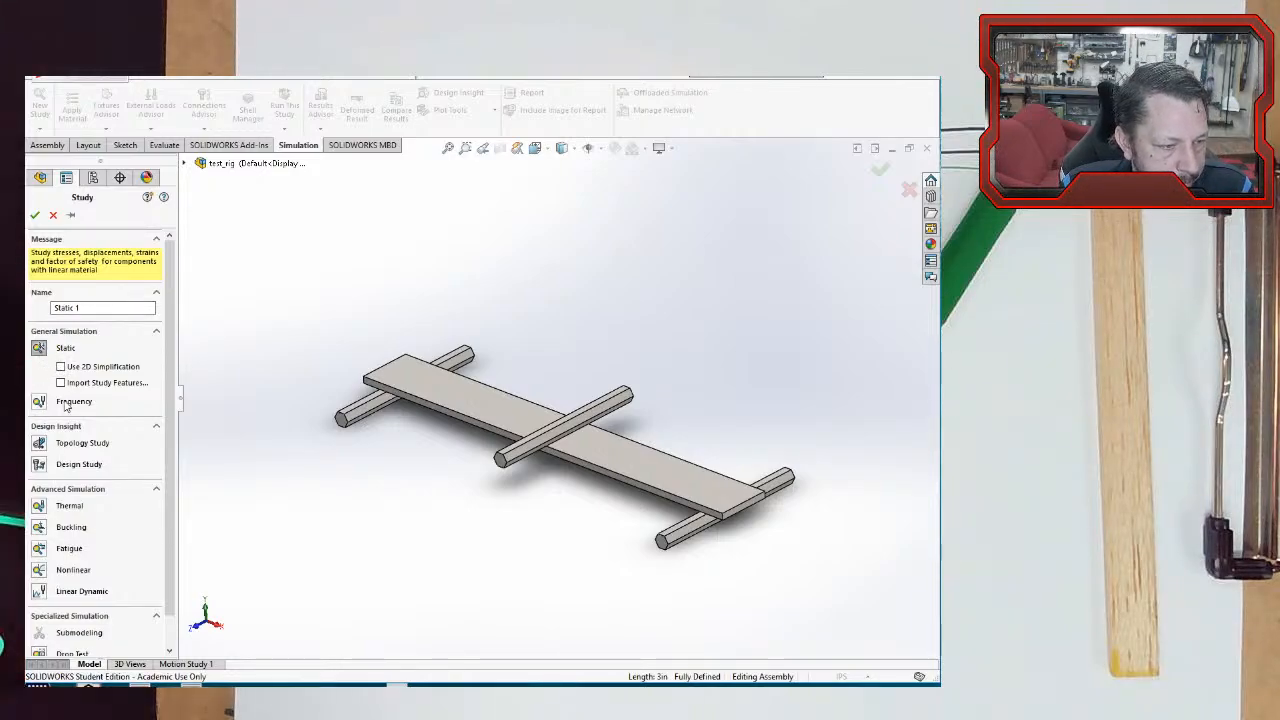
{"action": "left_click", "coordinate": [35, 215]}
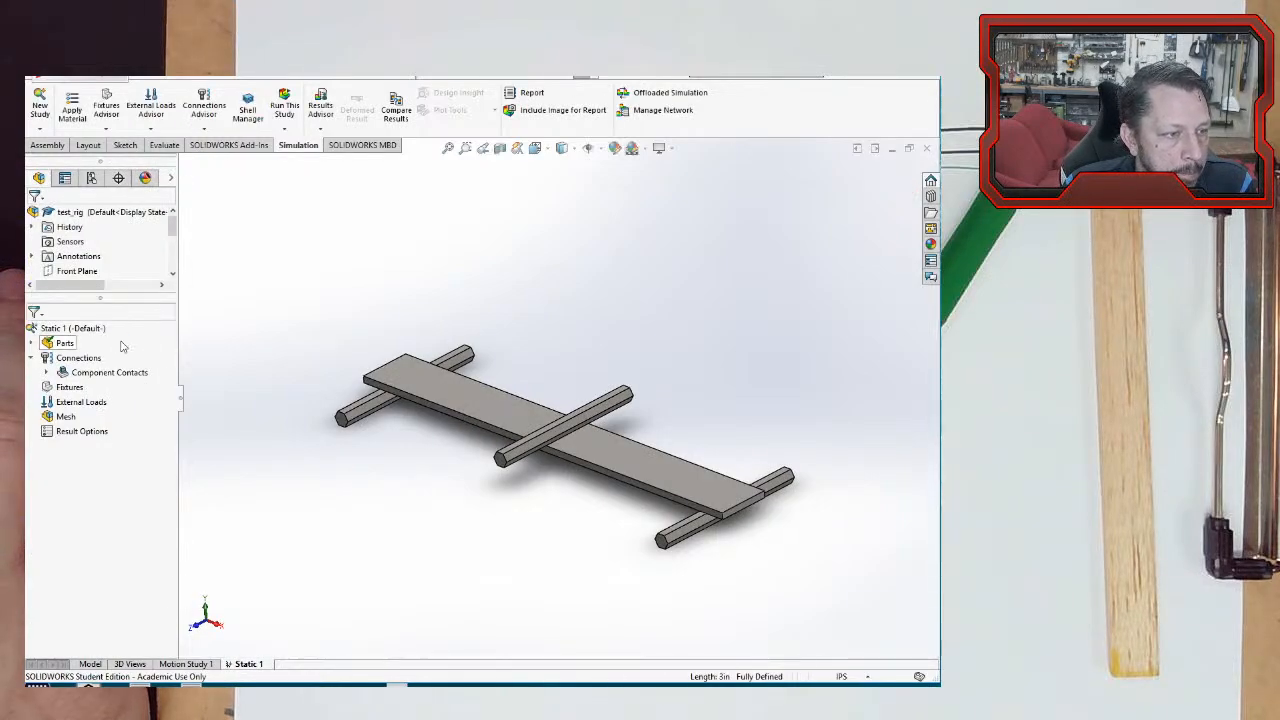
{"action": "left_click", "coordinate": [32, 343]}
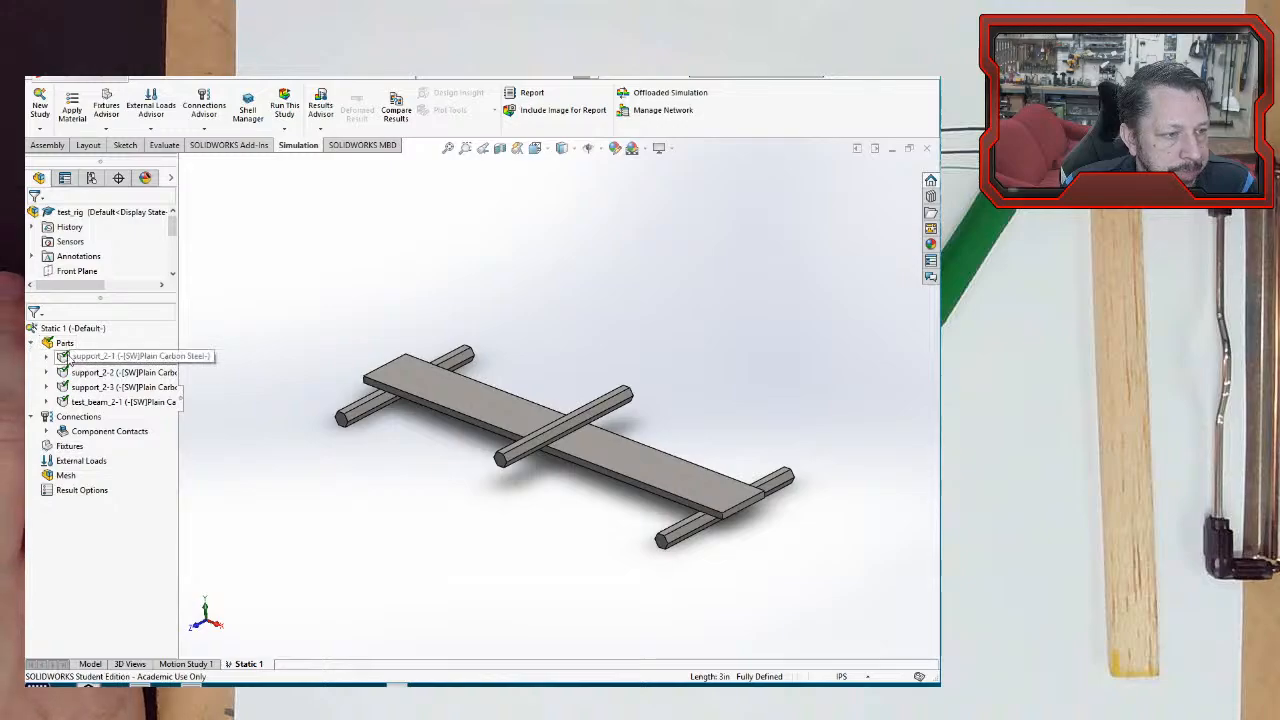
{"action": "left_click", "coordinate": [46, 432]}
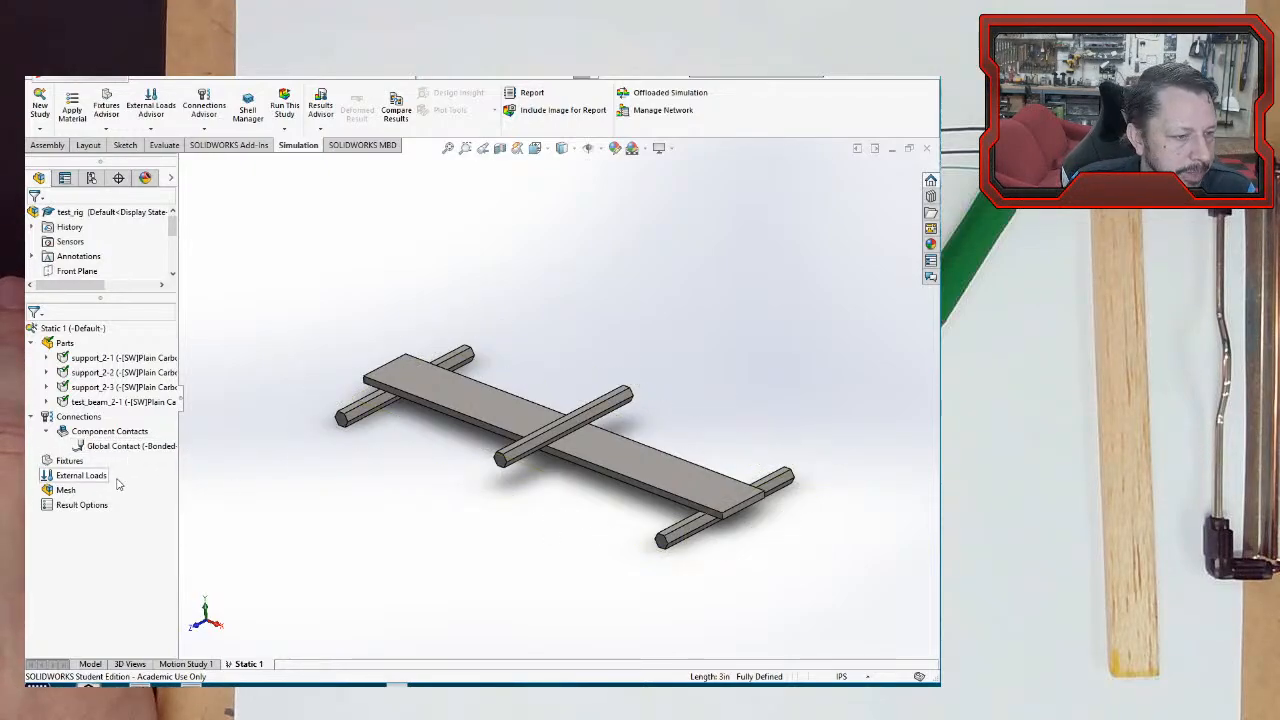
- Start a Fixed Geometry fixture and select both split underside faces of the support_2-2 bar at one beam end
{"action": "right_click", "coordinate": [68, 461]}
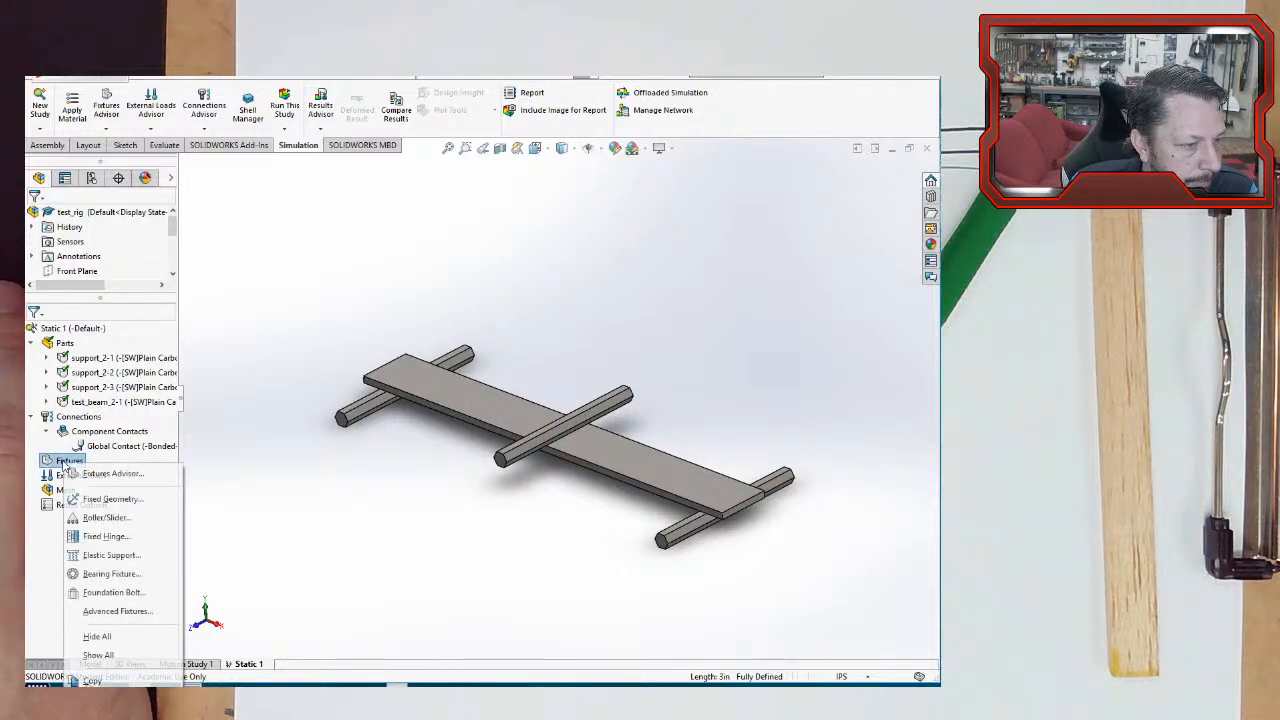
{"action": "left_click", "coordinate": [124, 500]}
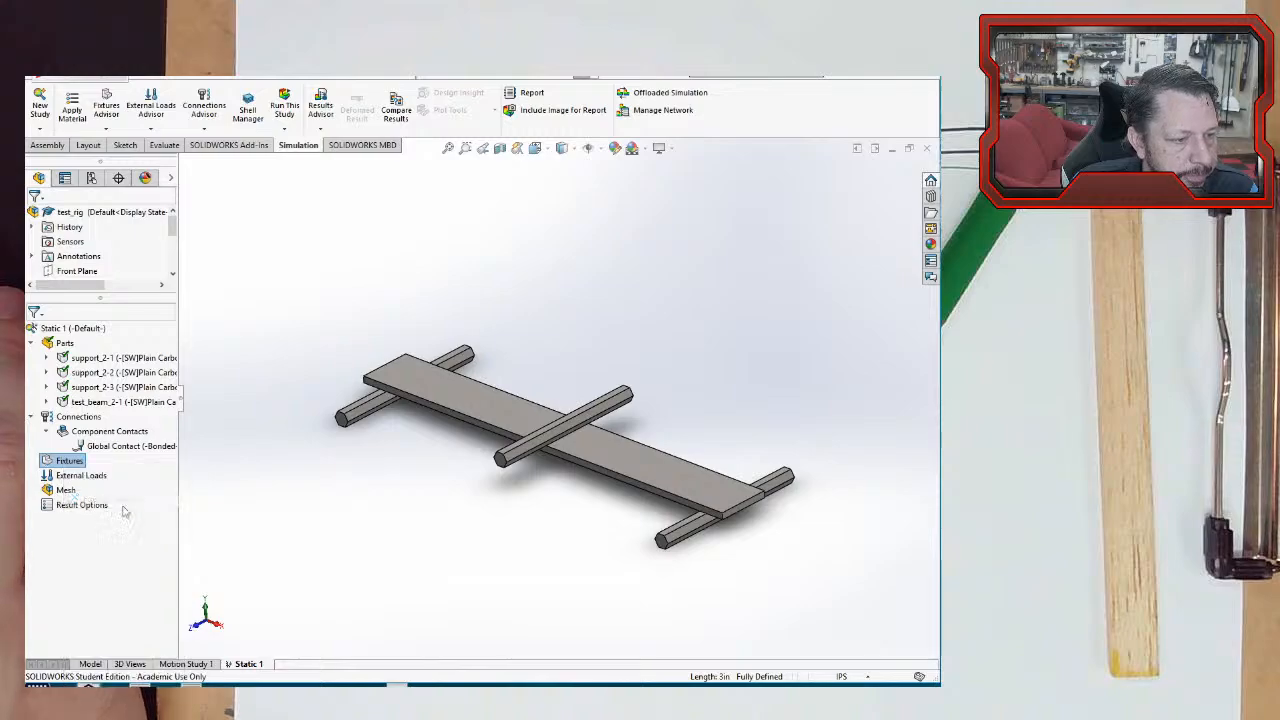
{"action": "middle_click_drag", "start_coordinate": [365, 525], "coordinate": [411, 357]}
{"action": "scroll", "coordinate": [320, 480], "scroll_direction": "down", "scroll_amount": 6}
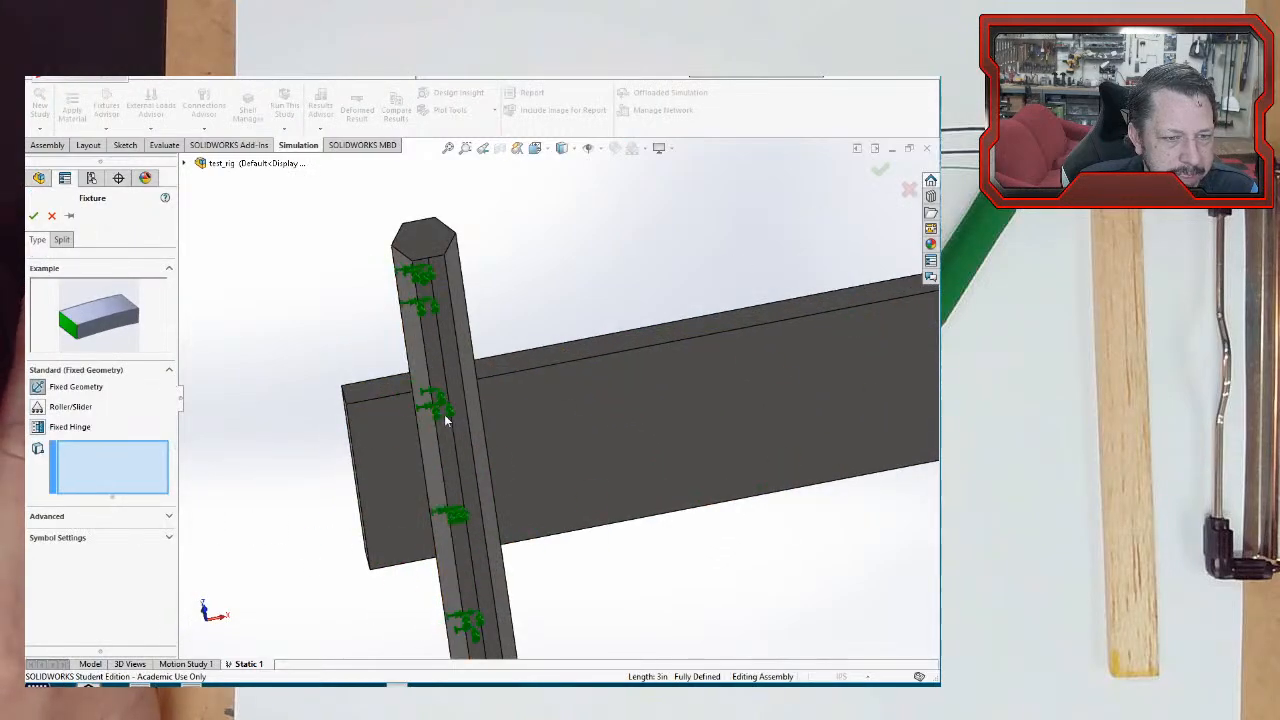
{"action": "left_click", "coordinate": [449, 416]}
{"action": "left_click", "coordinate": [460, 416]}
{"action": "scroll", "coordinate": [555, 405], "scroll_direction": "up", "scroll_amount": 1}
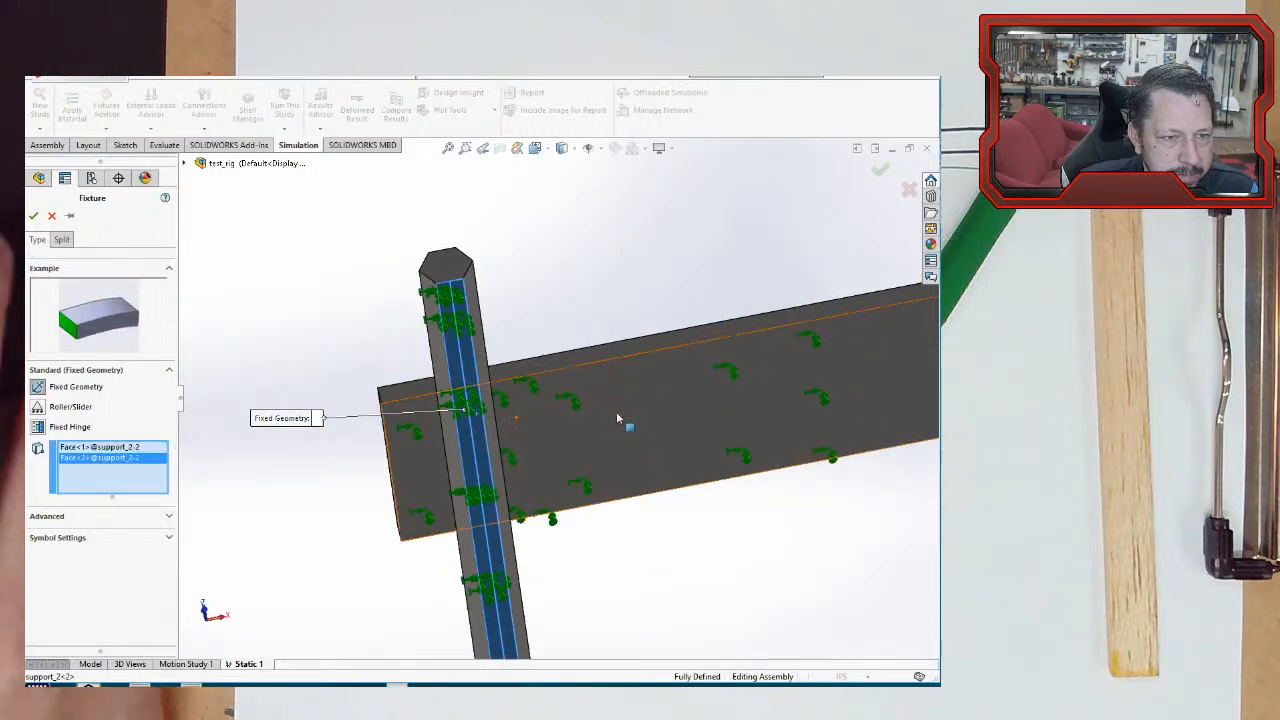
- Add both split underside faces of the support_2-3 bar at the beam's other end to the fixture and apply it
{"action": "scroll", "coordinate": [617, 418], "scroll_direction": "up", "scroll_amount": 5}
{"action": "scroll", "coordinate": [672, 393], "scroll_direction": "down", "scroll_amount": 8}
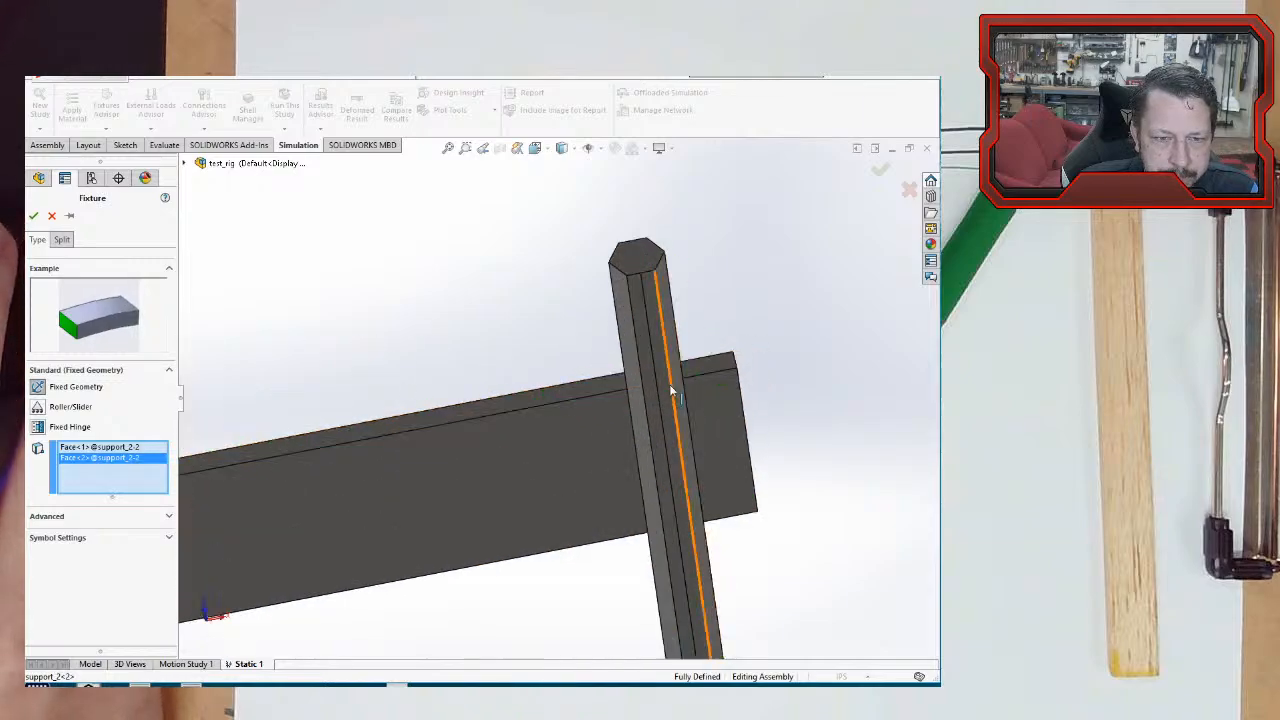
{"action": "left_click", "coordinate": [666, 395]}
{"action": "left_click", "coordinate": [653, 390]}
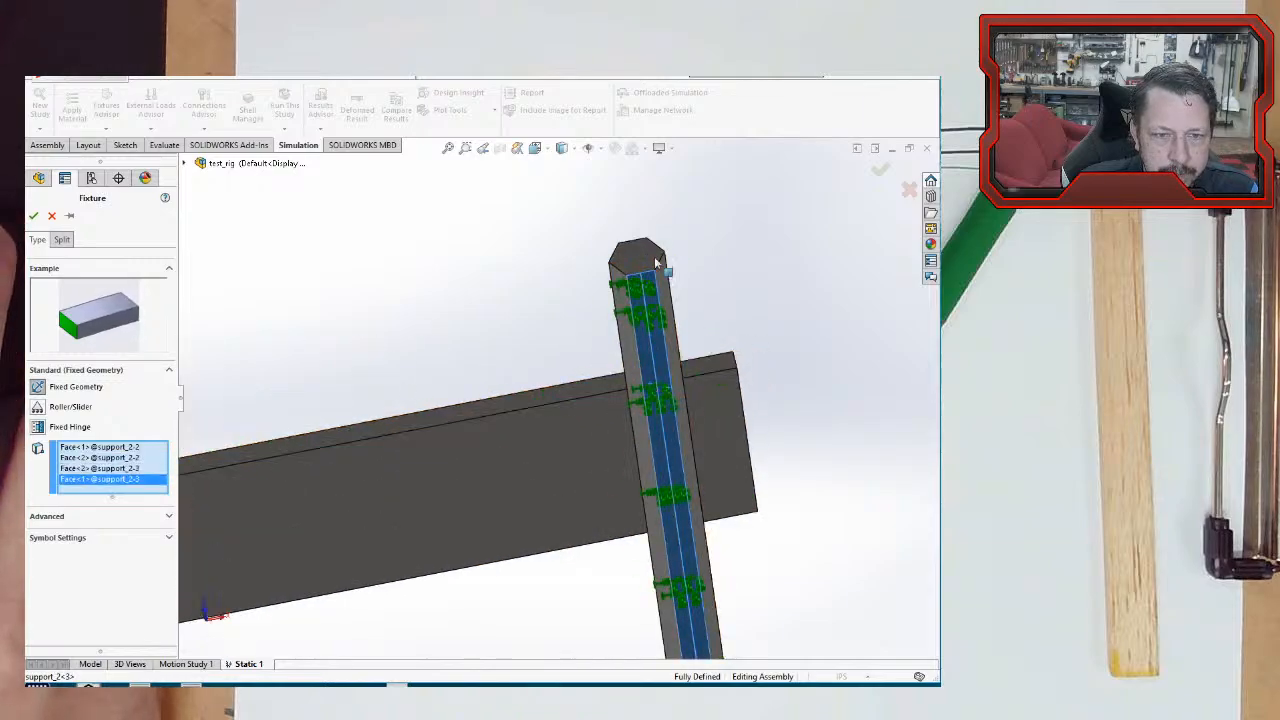
{"action": "middle_click_drag", "start_coordinate": [503, 331], "coordinate": [487, 485]}
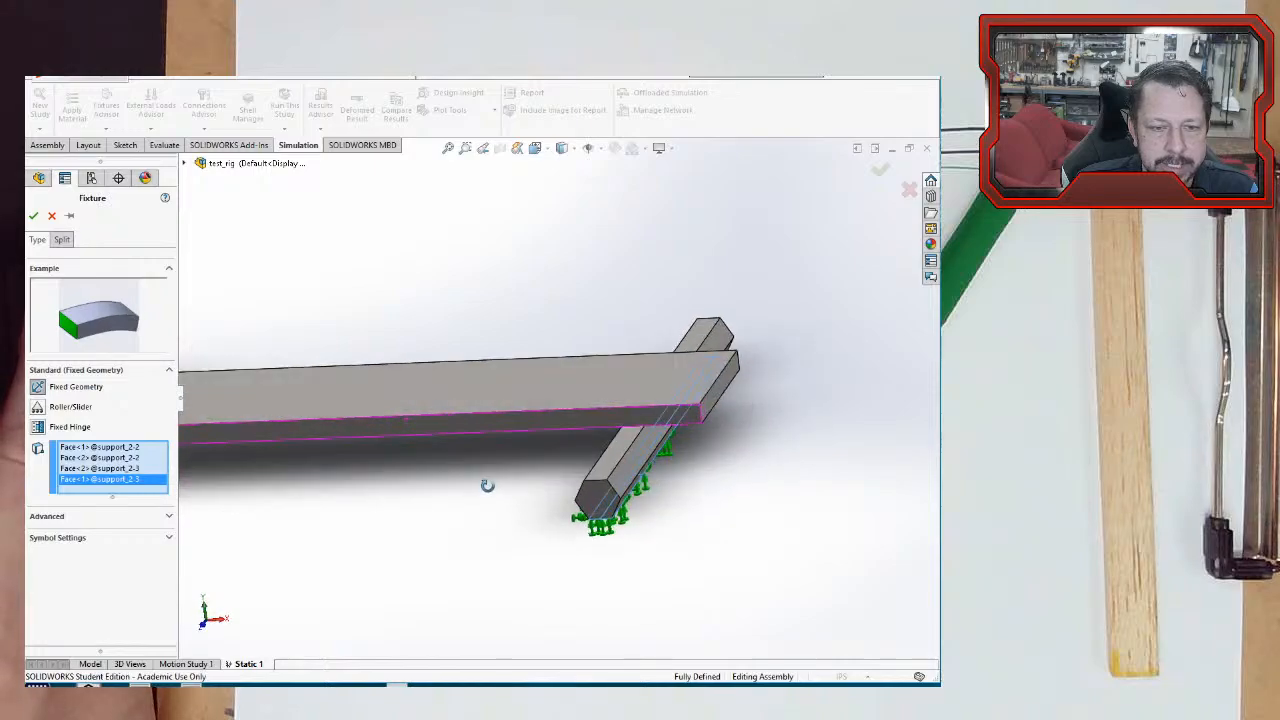
{"action": "scroll", "coordinate": [480, 488], "scroll_direction": "up", "scroll_amount": 8}
{"action": "scroll", "coordinate": [316, 460], "scroll_direction": "down", "scroll_amount": 1}
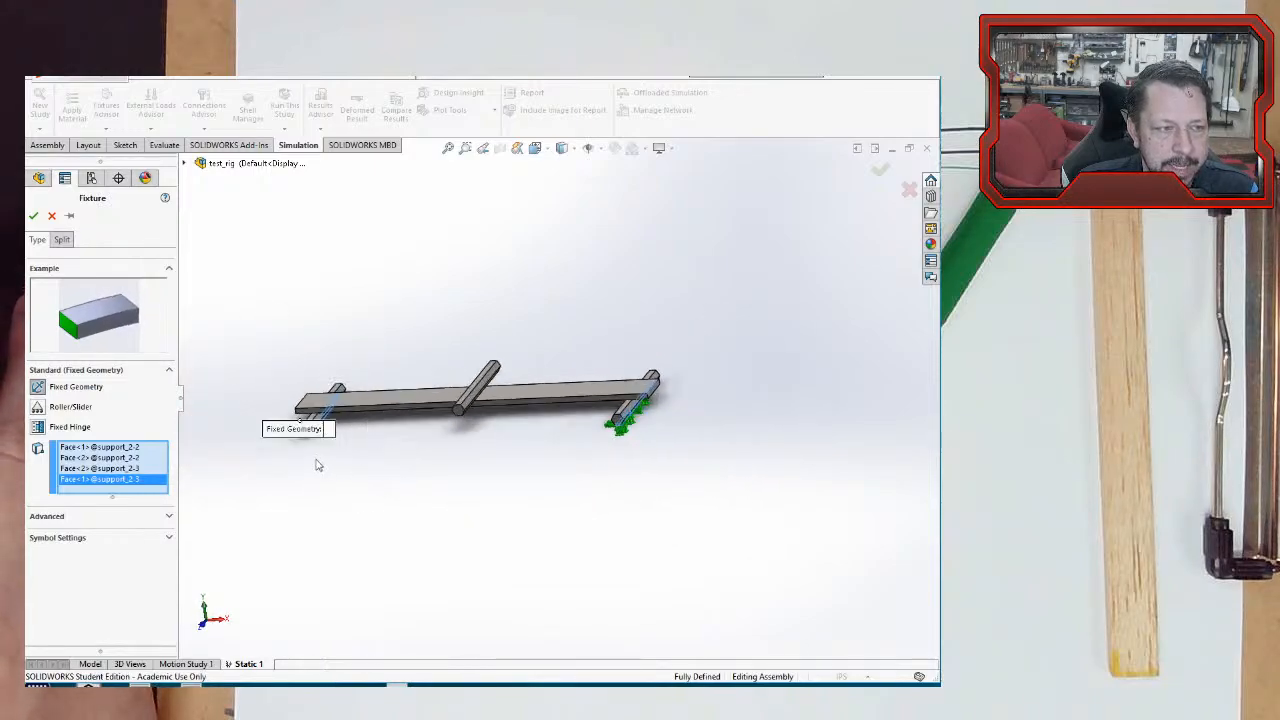
{"action": "key", "text": "Return"}
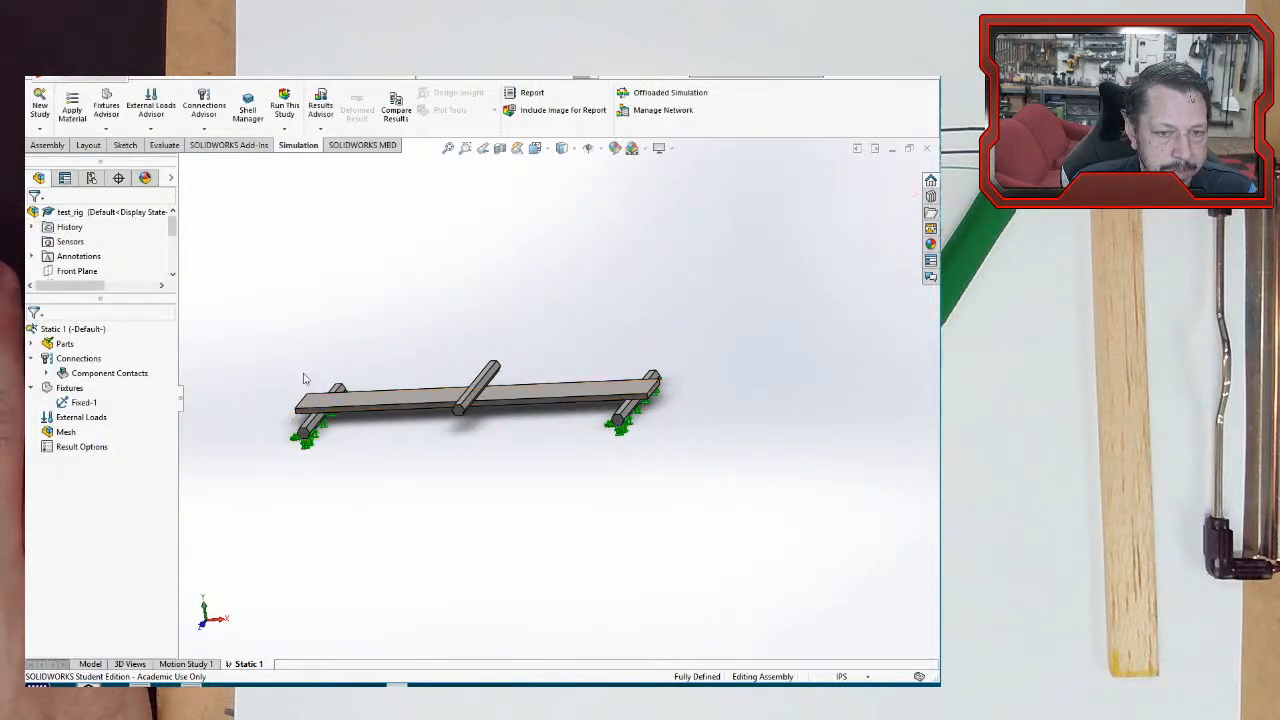
- Apply a 100 lbf normal force, in English (IPS) units, to the upper flat face of the middle bar
{"action": "middle_click_drag", "start_coordinate": [305, 378], "coordinate": [586, 456]}
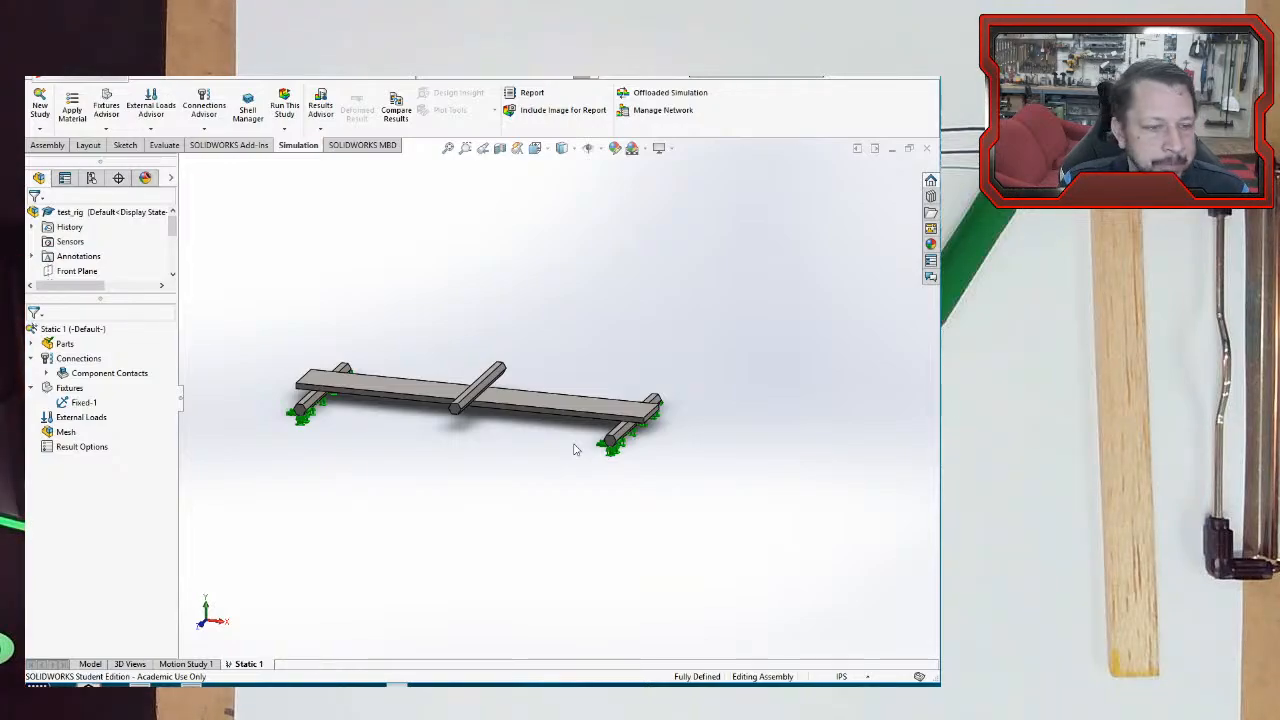
{"action": "scroll", "coordinate": [580, 455], "scroll_direction": "down", "scroll_amount": 6}
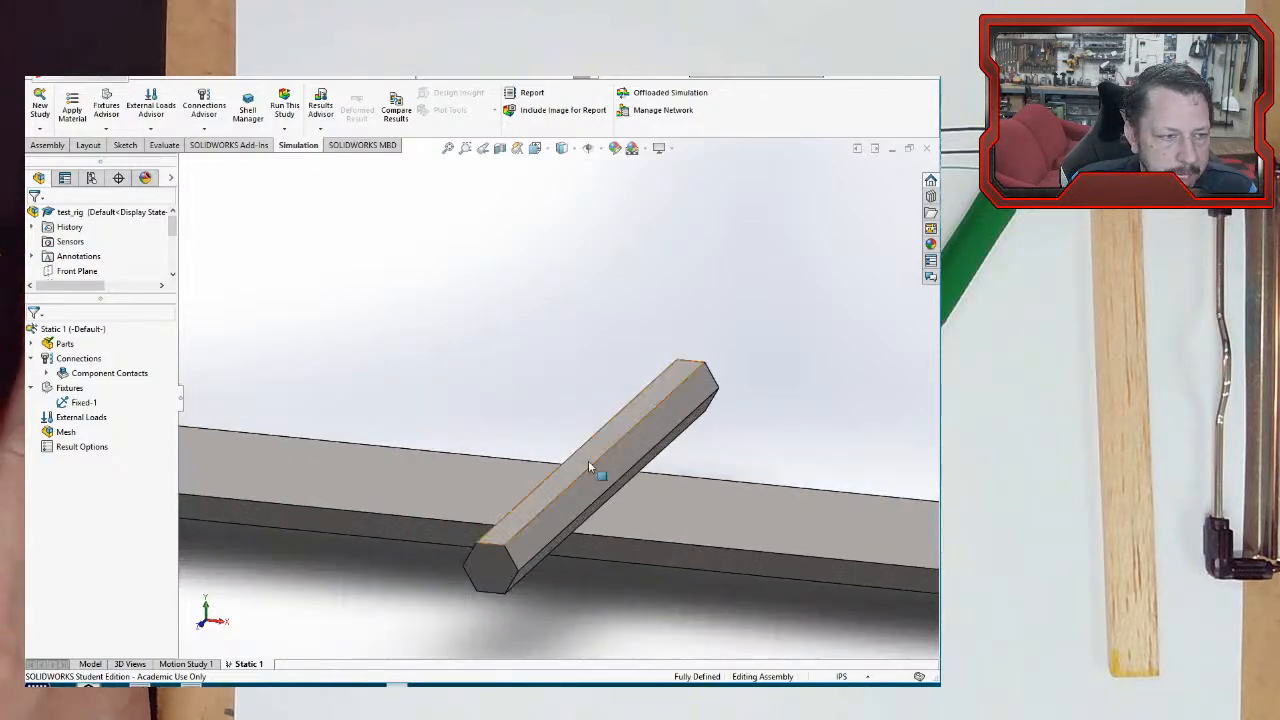
{"action": "right_click", "coordinate": [76, 417]}
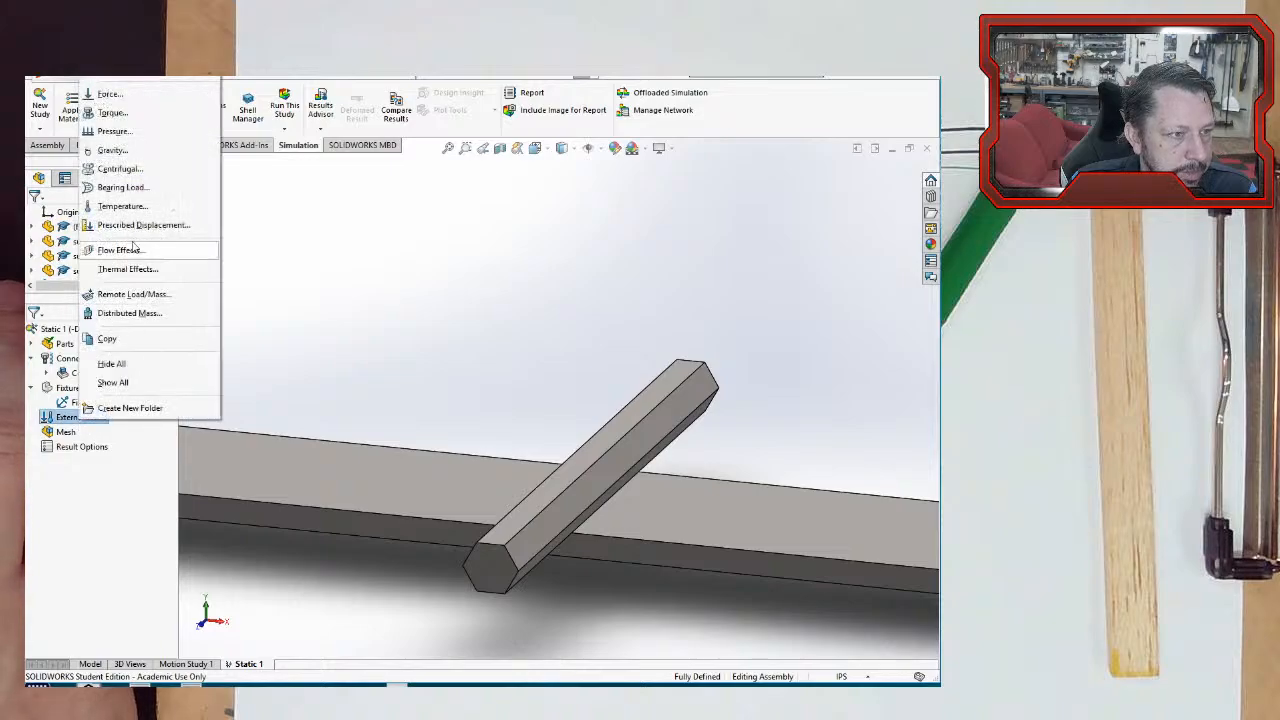
{"action": "left_click", "coordinate": [113, 97]}
{"action": "left_click", "coordinate": [610, 450]}
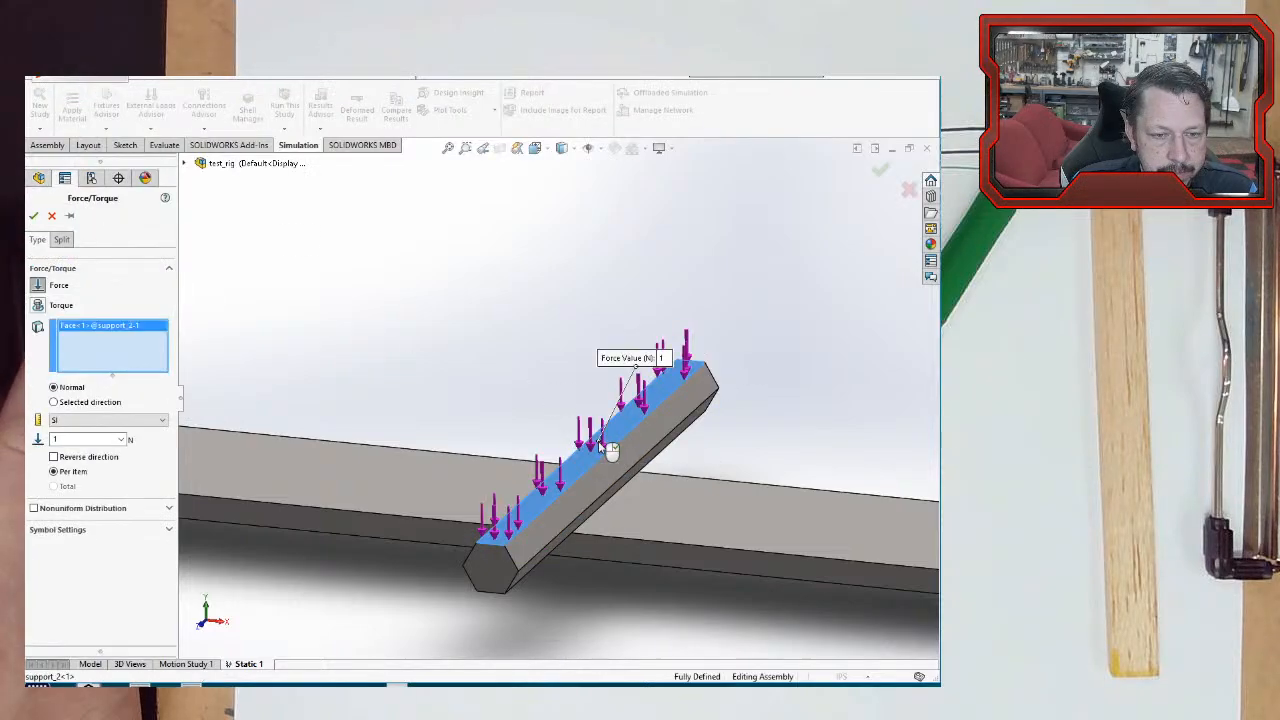
{"action": "left_click", "coordinate": [92, 420]}
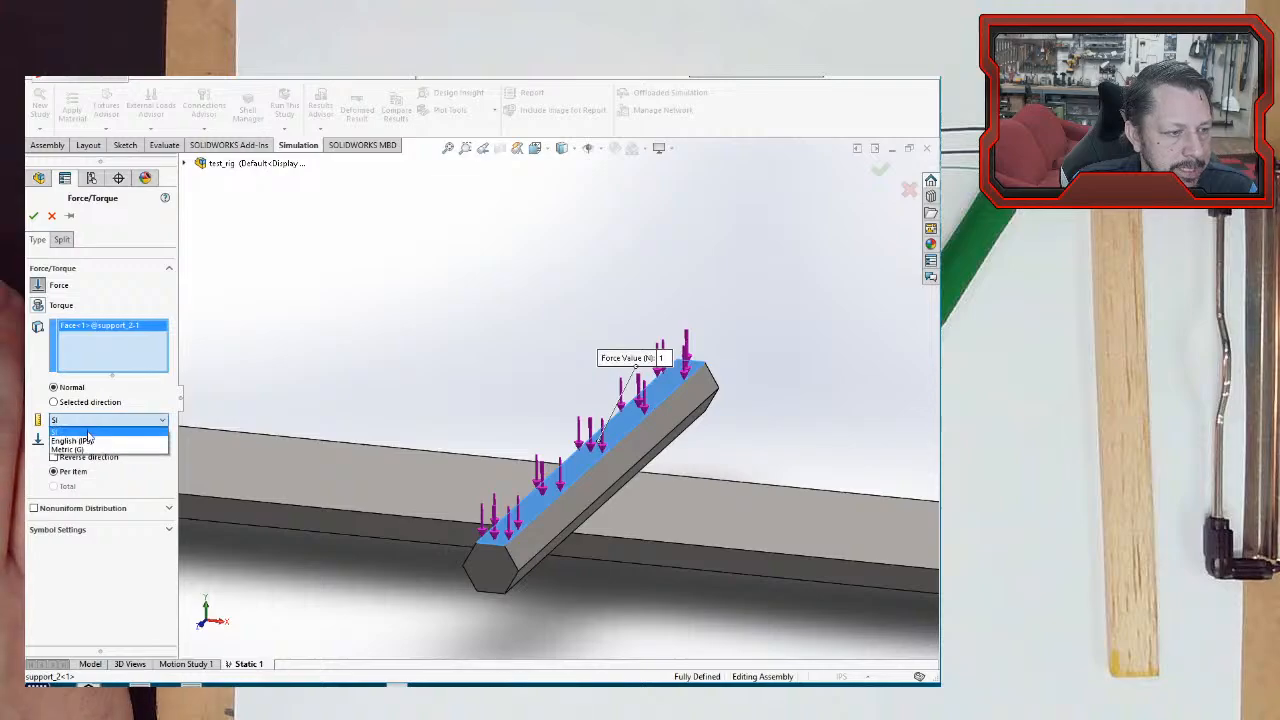
{"action": "left_click", "coordinate": [88, 440]}
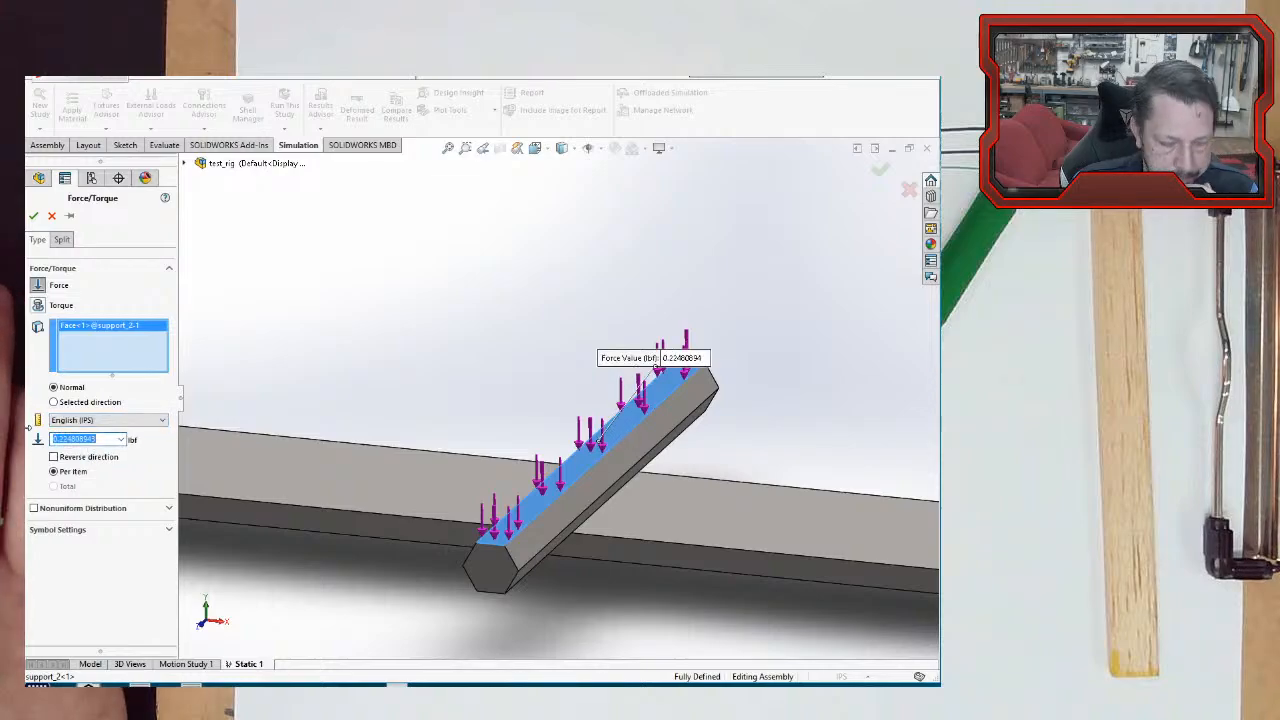
{"action": "type", "text": "100"}
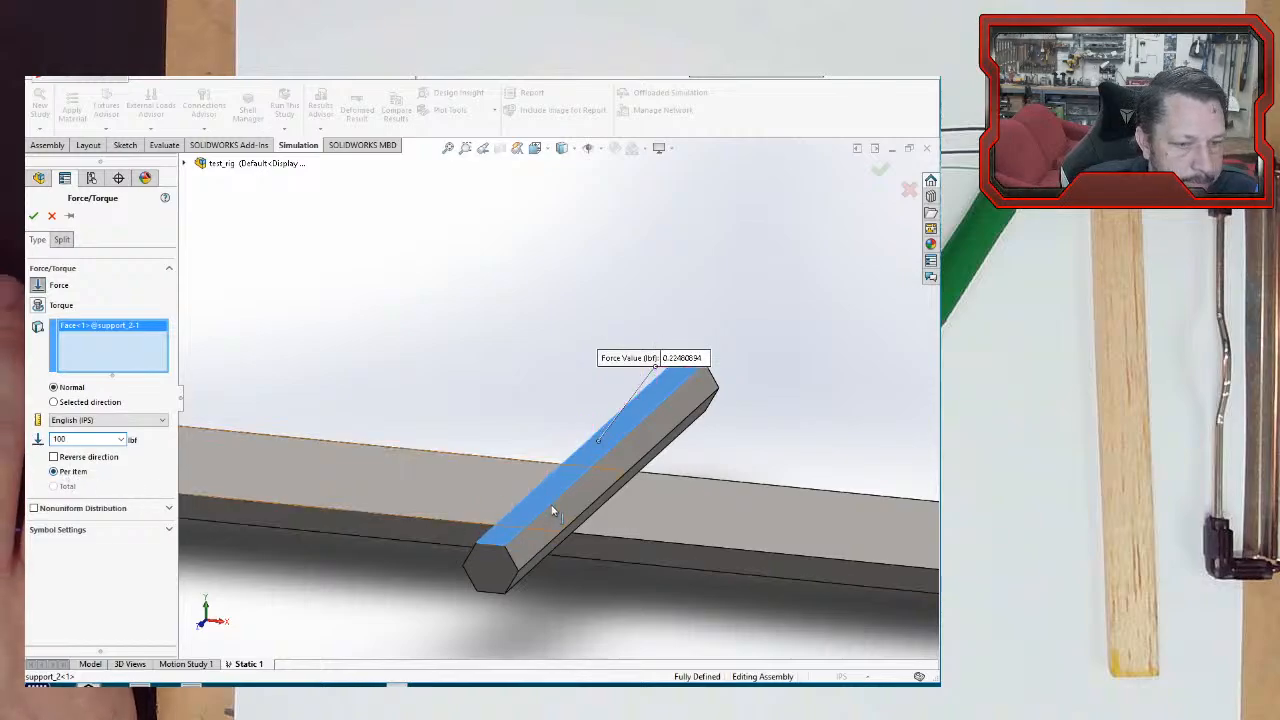
{"action": "left_click", "coordinate": [33, 216]}
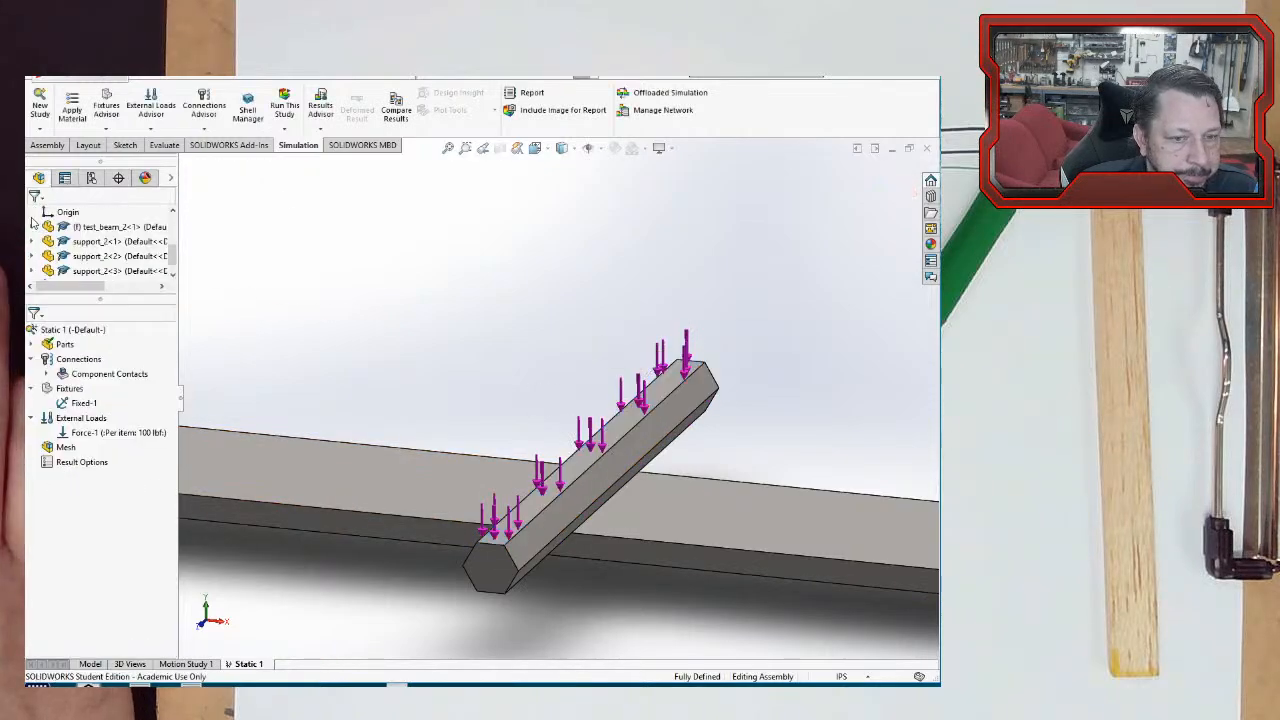
- Create a solid mesh of the whole test rig assembly, keeping the default mesh density
{"action": "scroll", "coordinate": [423, 448], "scroll_direction": "up", "scroll_amount": 5}
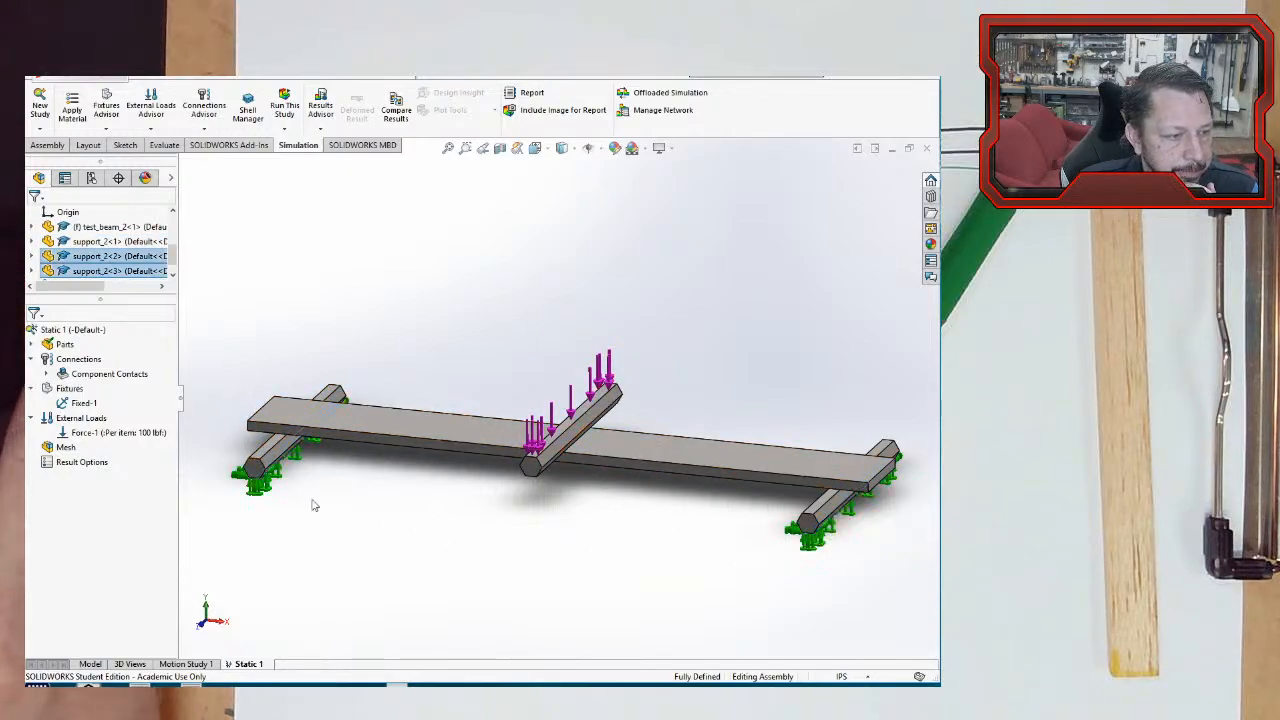
{"action": "right_click", "coordinate": [62, 449]}
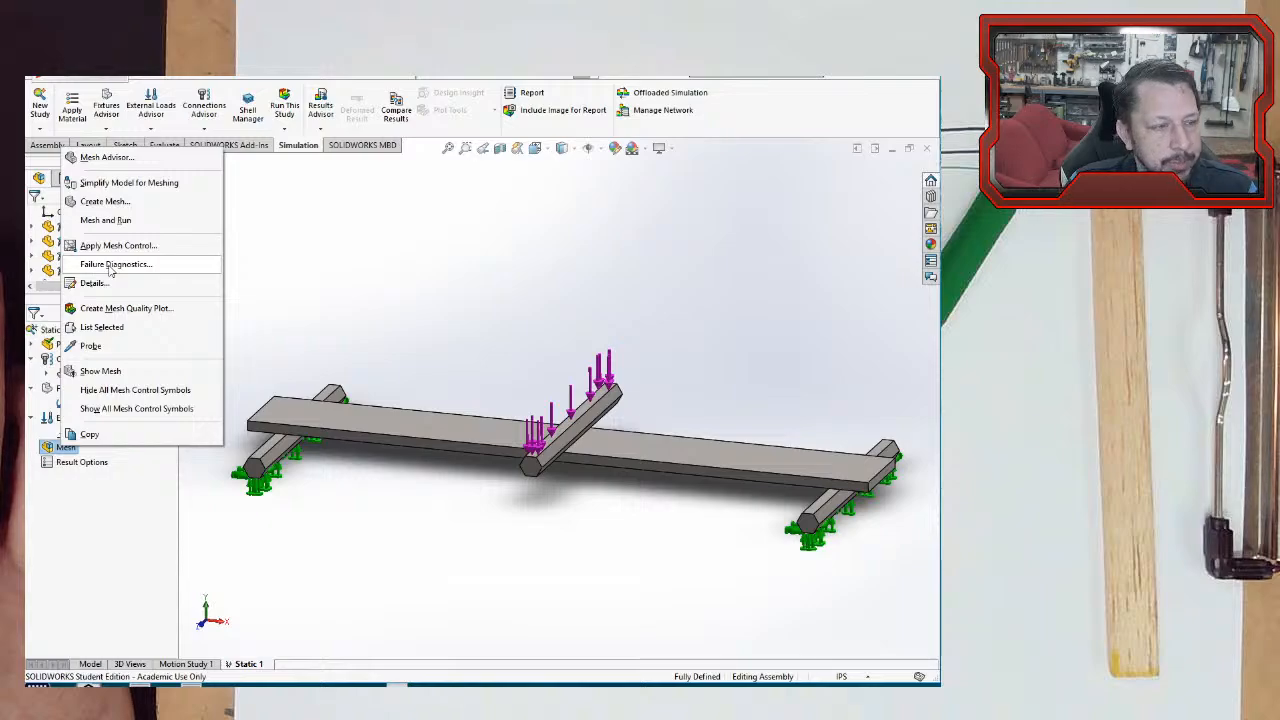
{"action": "left_click", "coordinate": [93, 203]}
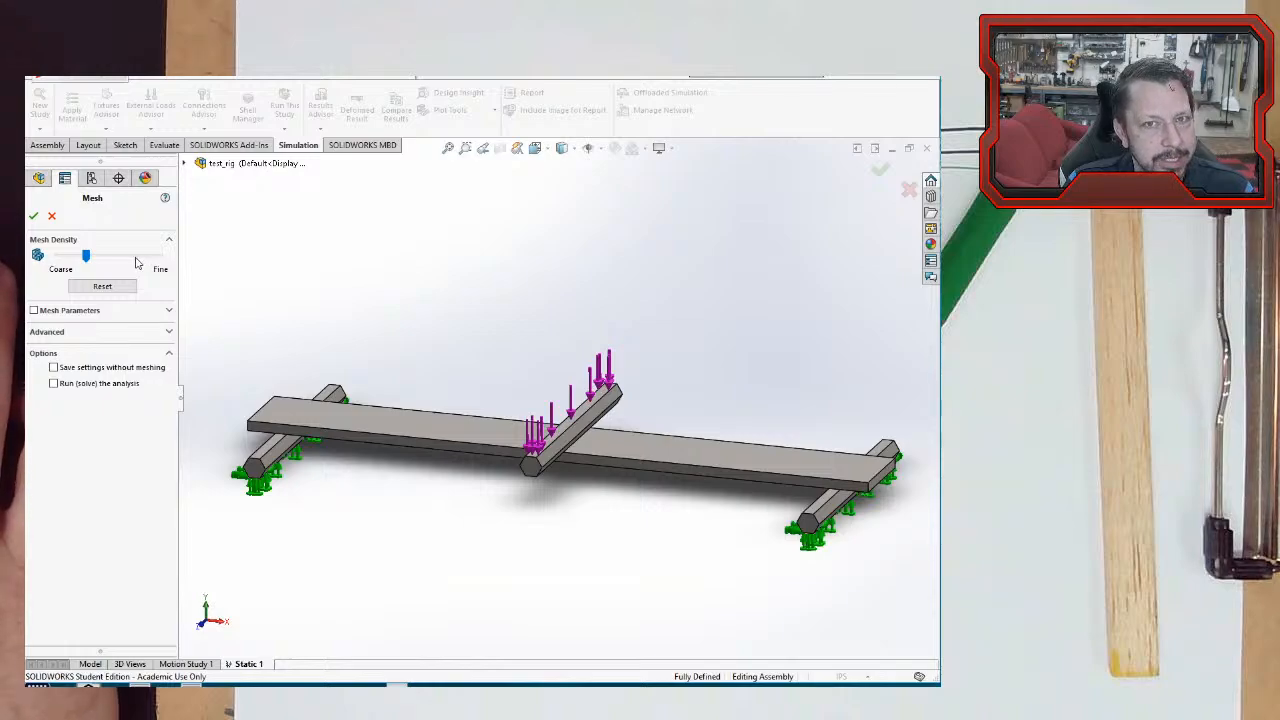
{"action": "left_click", "coordinate": [33, 218]}
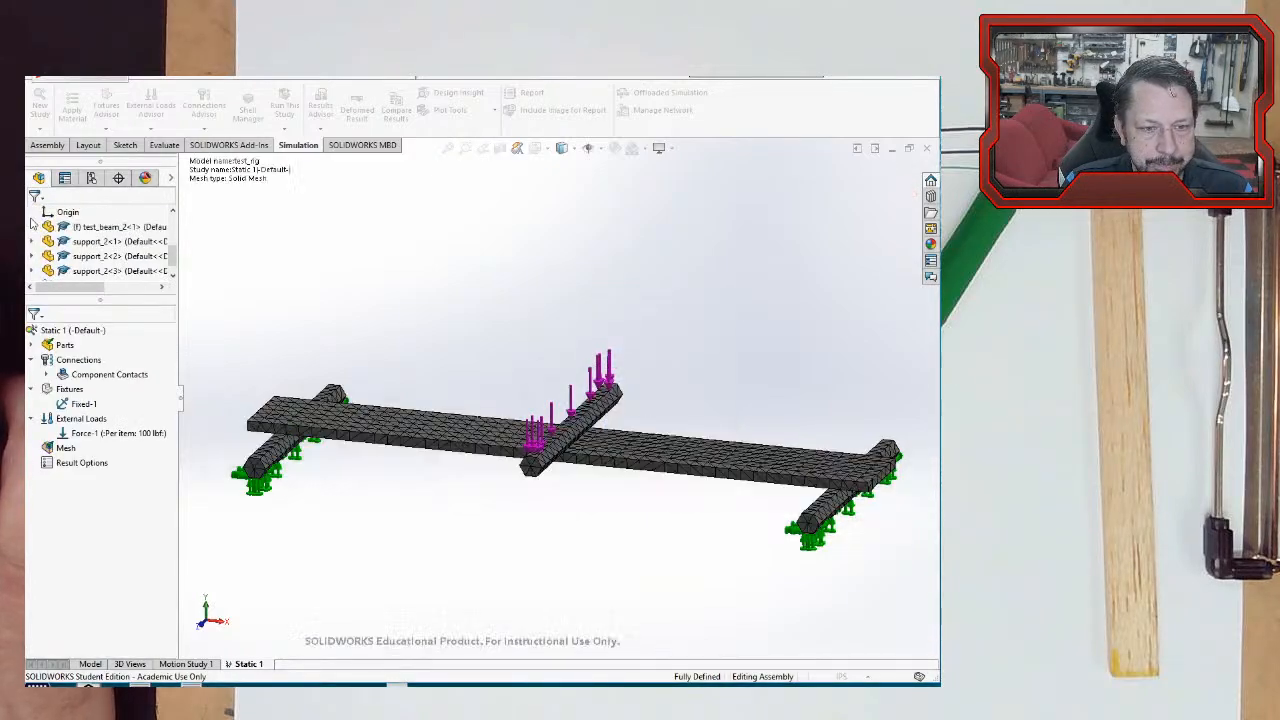
- Run the Static 1 study on the meshed rig with its bonded global contact
{"action": "scroll", "coordinate": [505, 444], "scroll_direction": "down", "scroll_amount": 8}
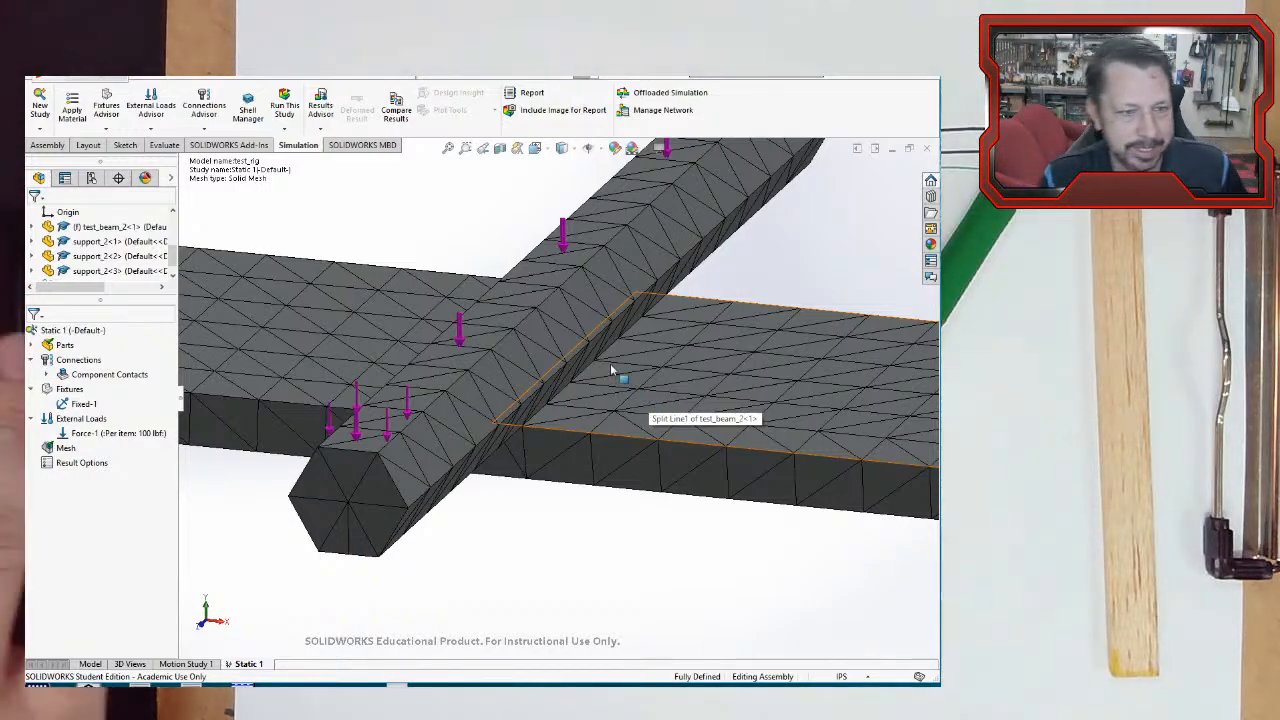
{"action": "scroll", "coordinate": [612, 372], "scroll_direction": "up", "scroll_amount": 8}
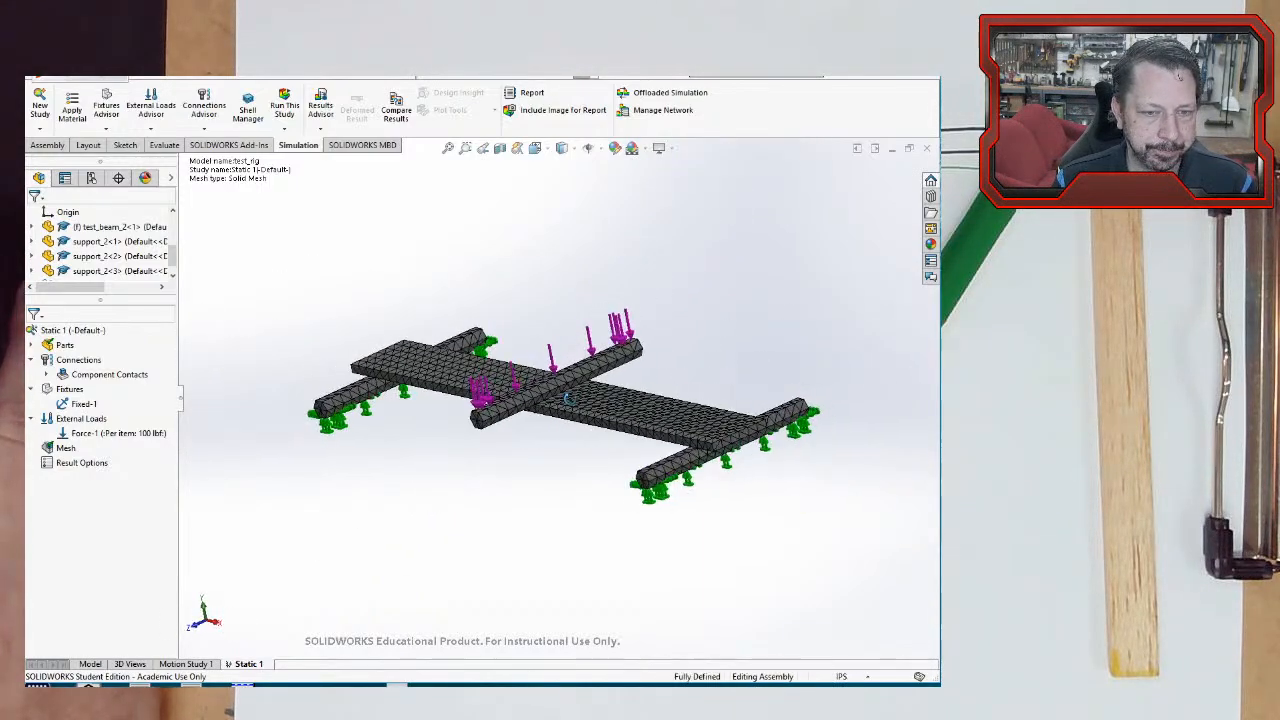
{"action": "mouse_move", "coordinate": [568, 399]}
{"action": "middle_mouse_down"}
{"action": "mouse_move", "coordinate": [583, 411]}
{"action": "mouse_move", "coordinate": [574, 406]}
{"action": "middle_mouse_up"}
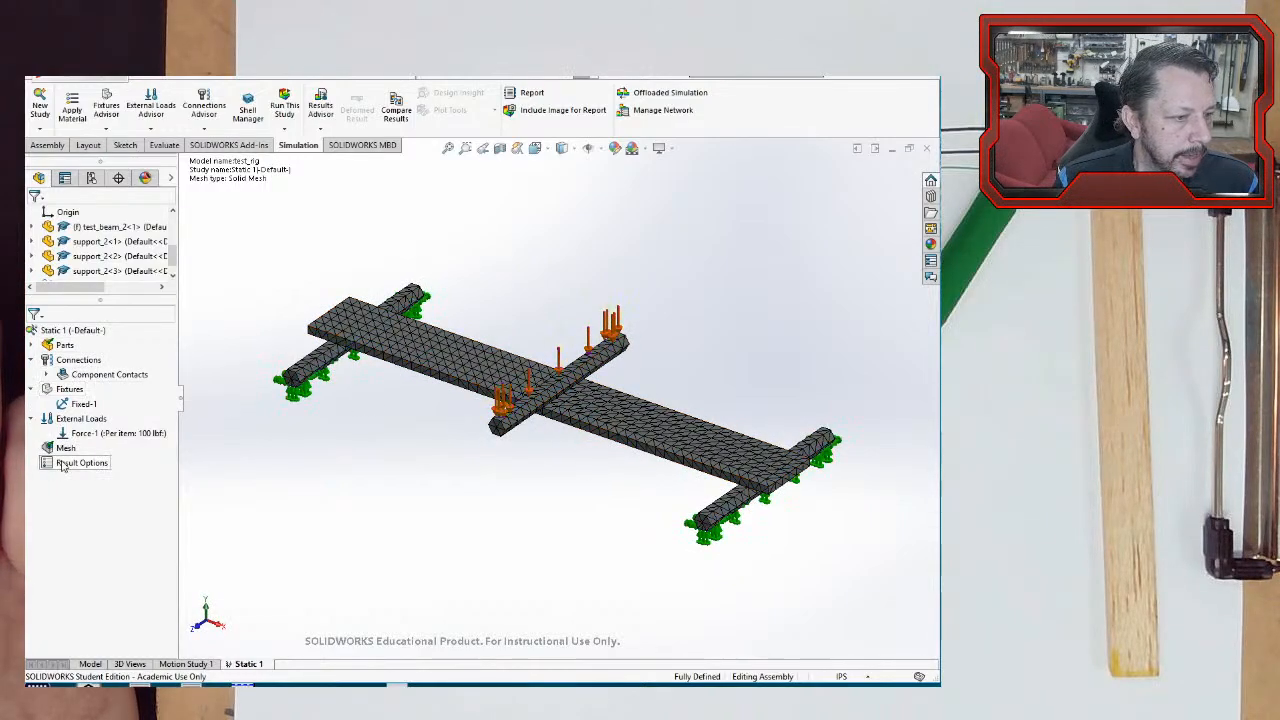
{"action": "left_click", "coordinate": [286, 112]}
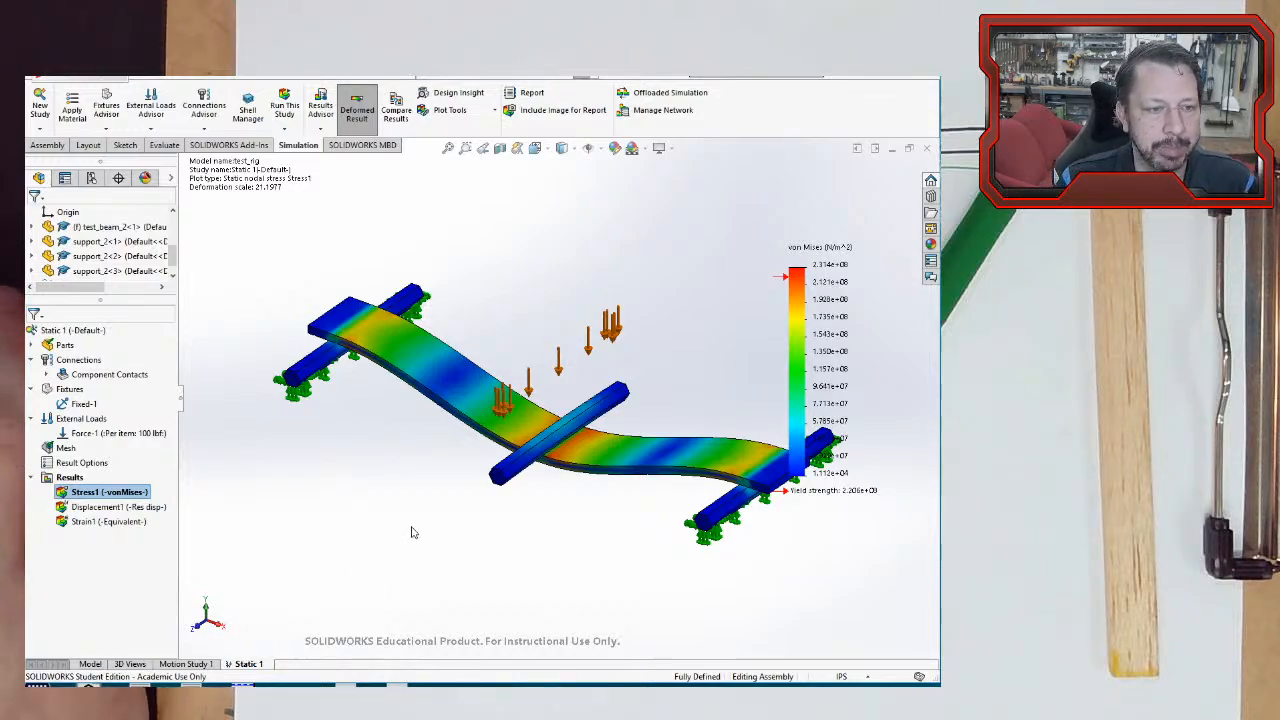
- Examine the von Mises stress plot and deformed shape of the beam at the middle bar and both end supports
{"action": "middle_click_drag", "start_coordinate": [397, 534], "coordinate": [450, 480]}
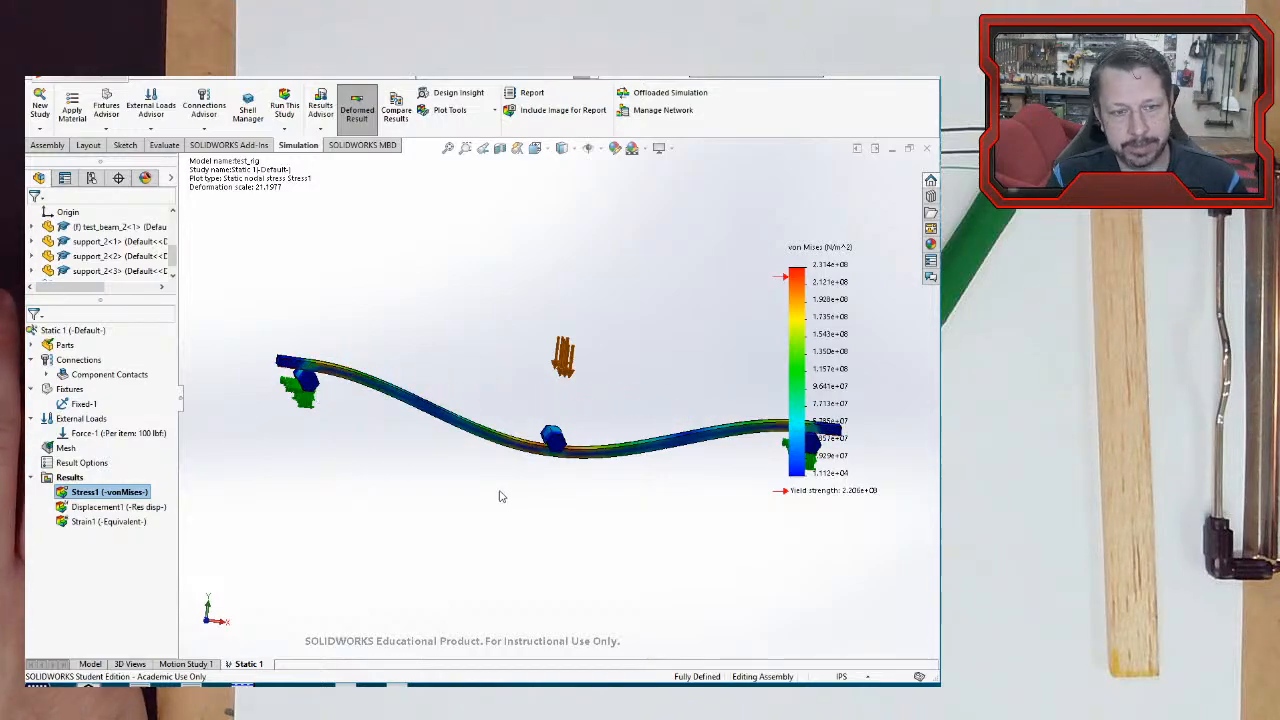
{"action": "middle_click_drag", "start_coordinate": [500, 491], "coordinate": [548, 468]}
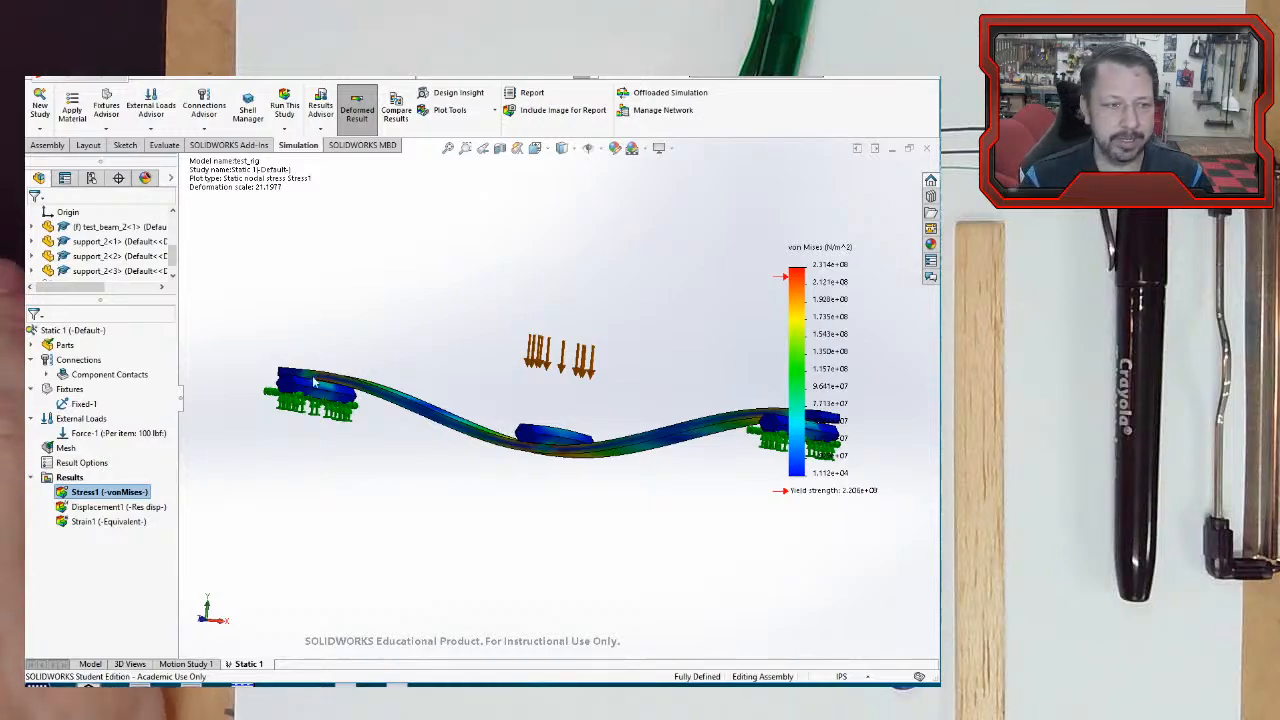
{"action": "middle_click_drag", "start_coordinate": [468, 480], "coordinate": [570, 466]}
{"action": "middle_click_drag", "start_coordinate": [422, 385], "coordinate": [350, 408]}
{"action": "scroll", "coordinate": [551, 471], "scroll_direction": "down", "scroll_amount": 5}
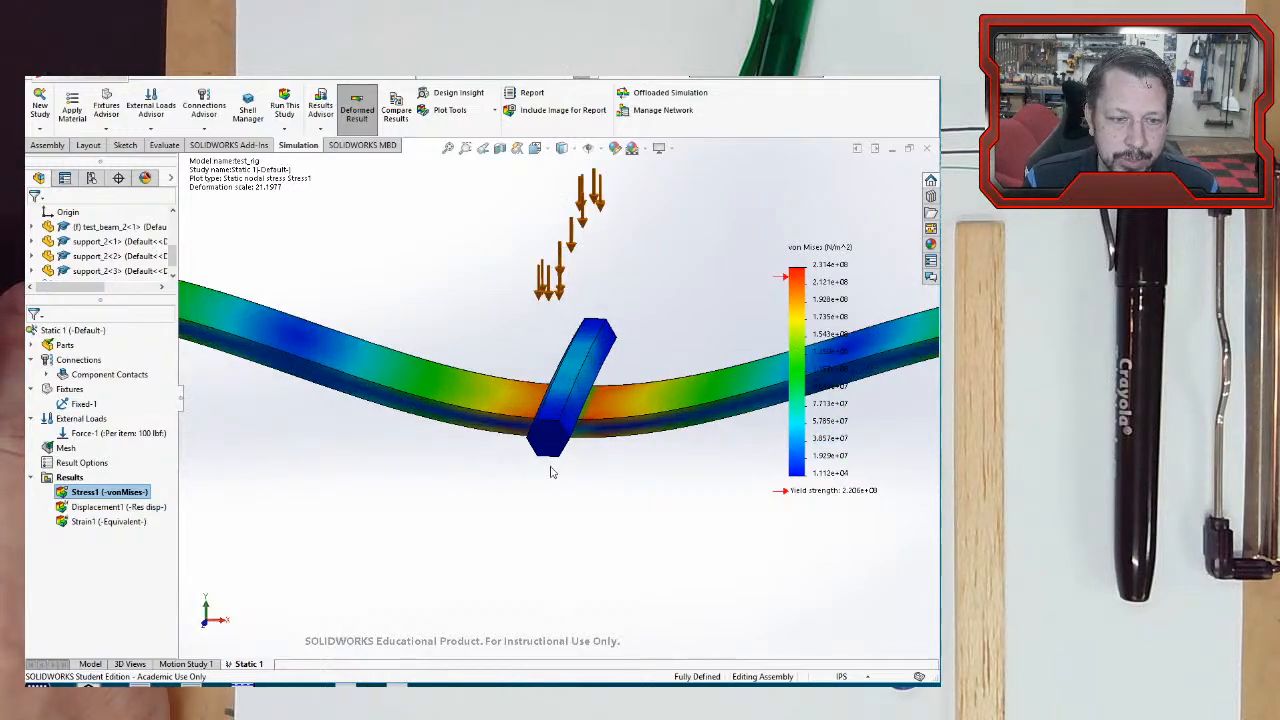
{"action": "middle_click_drag", "start_coordinate": [567, 420], "coordinate": [561, 421]}
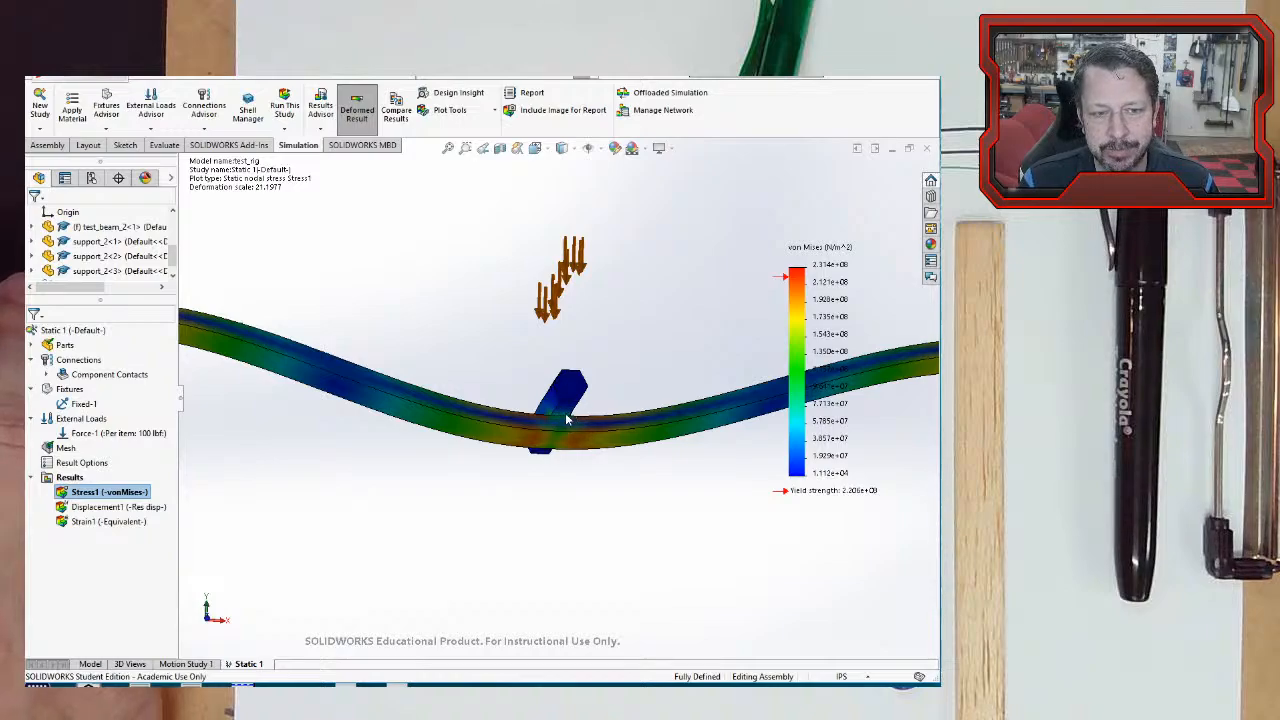
{"action": "scroll", "coordinate": [551, 425], "scroll_direction": "up", "scroll_amount": 4}
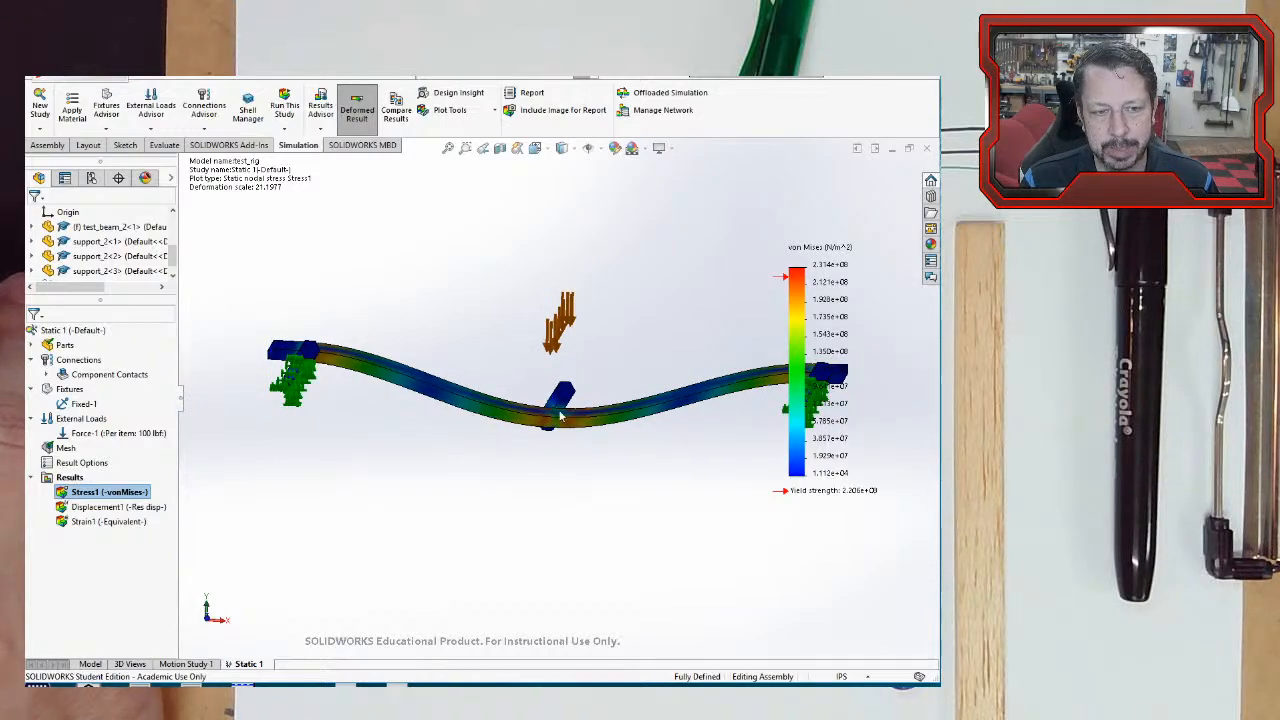
{"action": "scroll", "coordinate": [297, 343], "scroll_direction": "down", "scroll_amount": 5}
{"action": "middle_click_drag", "start_coordinate": [352, 365], "coordinate": [420, 372]}
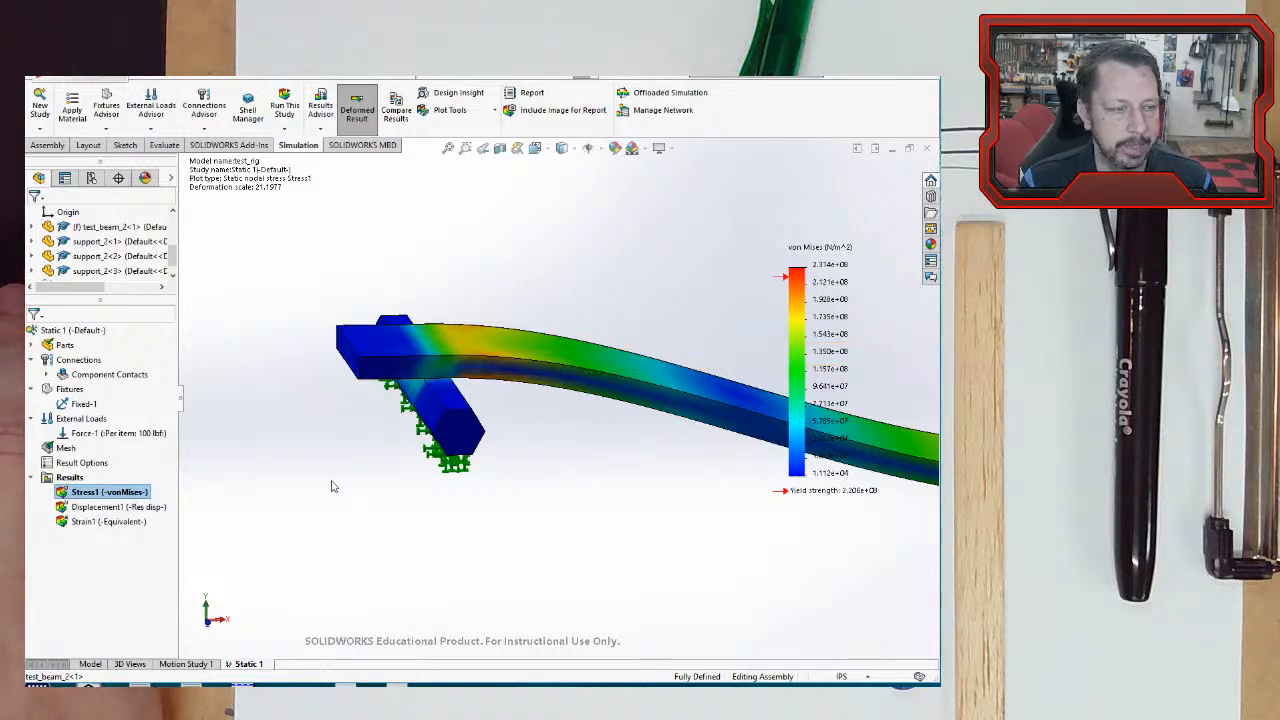
{"action": "scroll", "coordinate": [375, 498], "scroll_direction": "up", "scroll_amount": 5}
{"action": "middle_click_drag", "start_coordinate": [429, 454], "coordinate": [678, 415]}
{"action": "scroll", "coordinate": [678, 415], "scroll_direction": "down", "scroll_amount": 6}
{"action": "scroll", "coordinate": [649, 419], "scroll_direction": "up", "scroll_amount": 2}
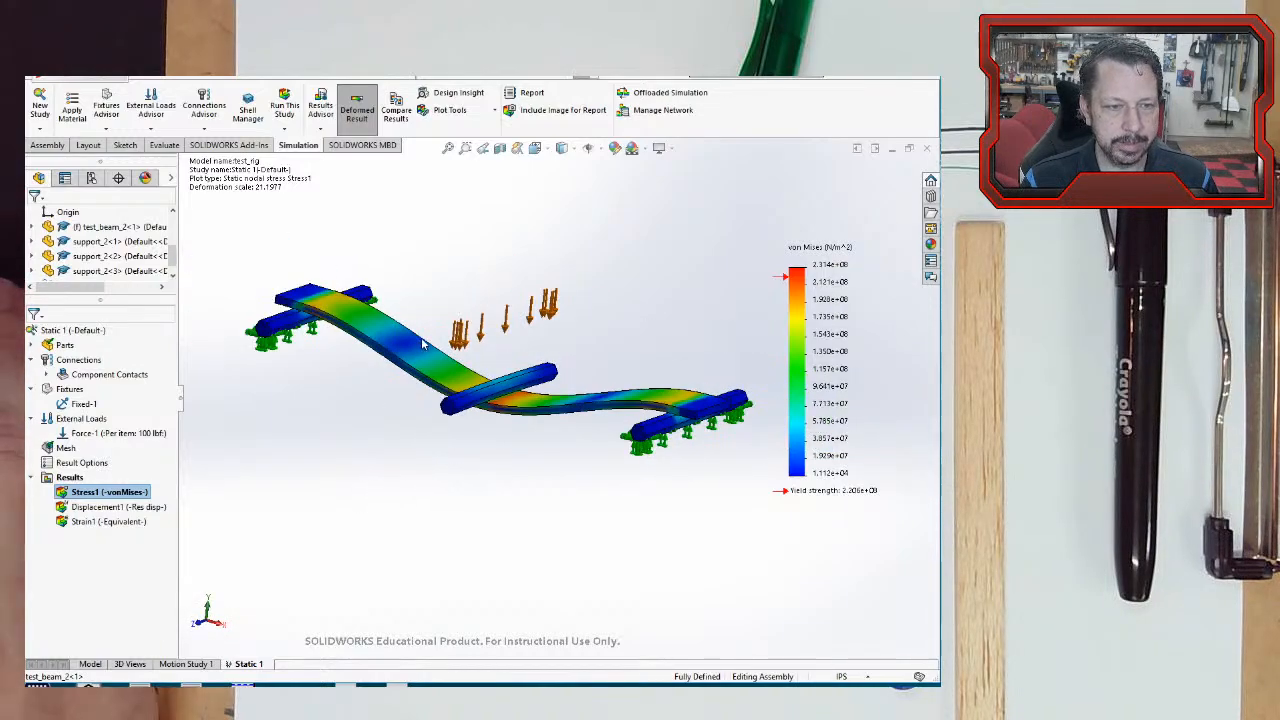
{"action": "scroll", "coordinate": [423, 343], "scroll_direction": "down", "scroll_amount": 1}
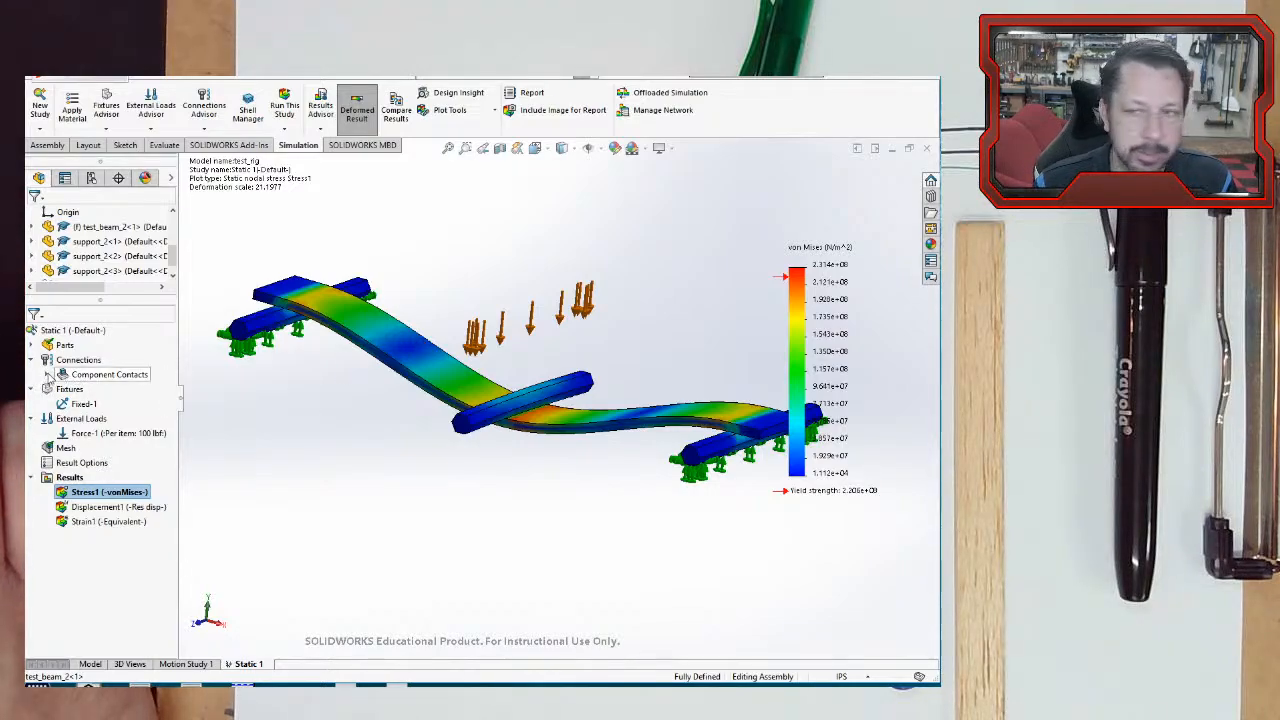
- Set the global component contact to No Penetration with a friction coefficient of 0.2
{"action": "left_click", "coordinate": [48, 374]}
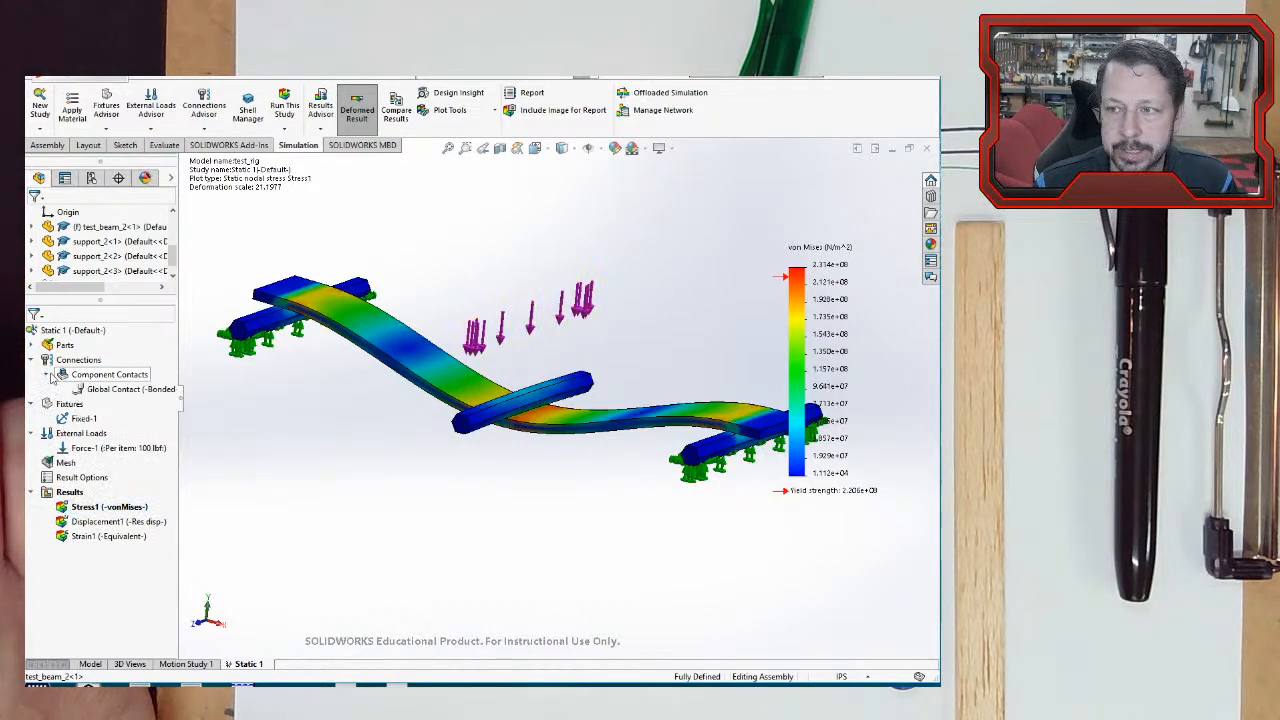
{"action": "right_click", "coordinate": [111, 394]}
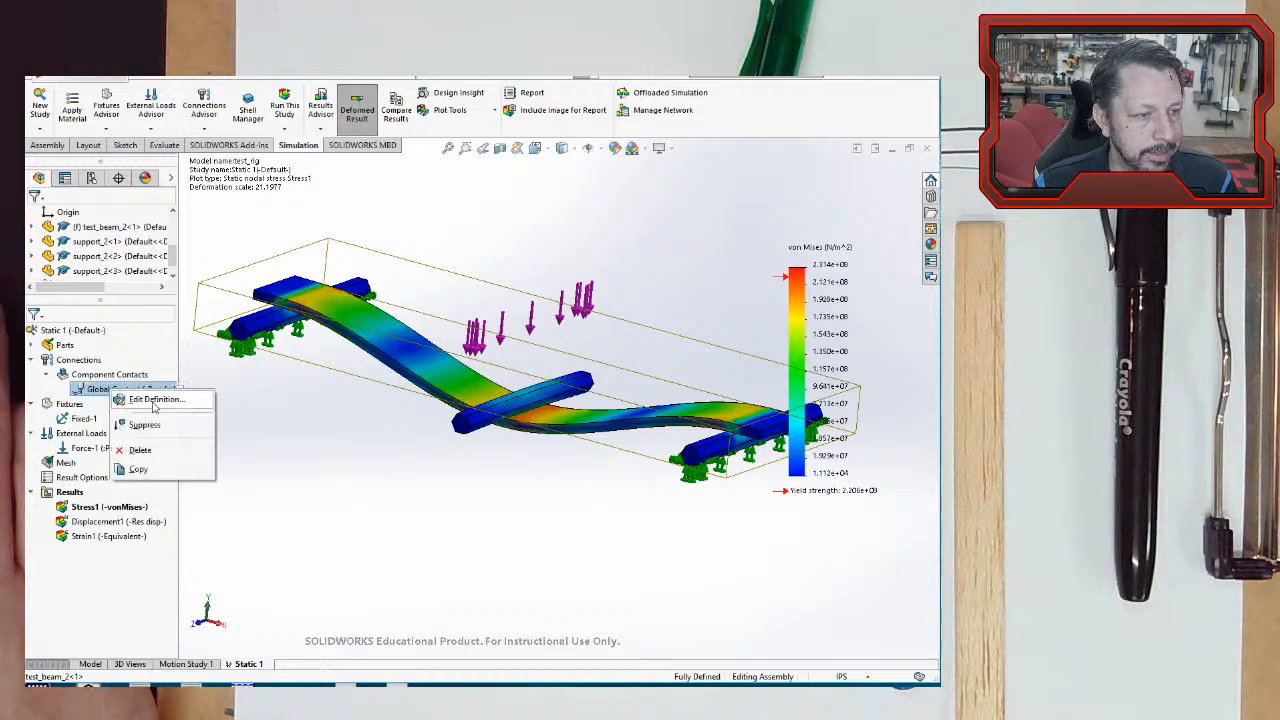
{"action": "left_click", "coordinate": [152, 399]}
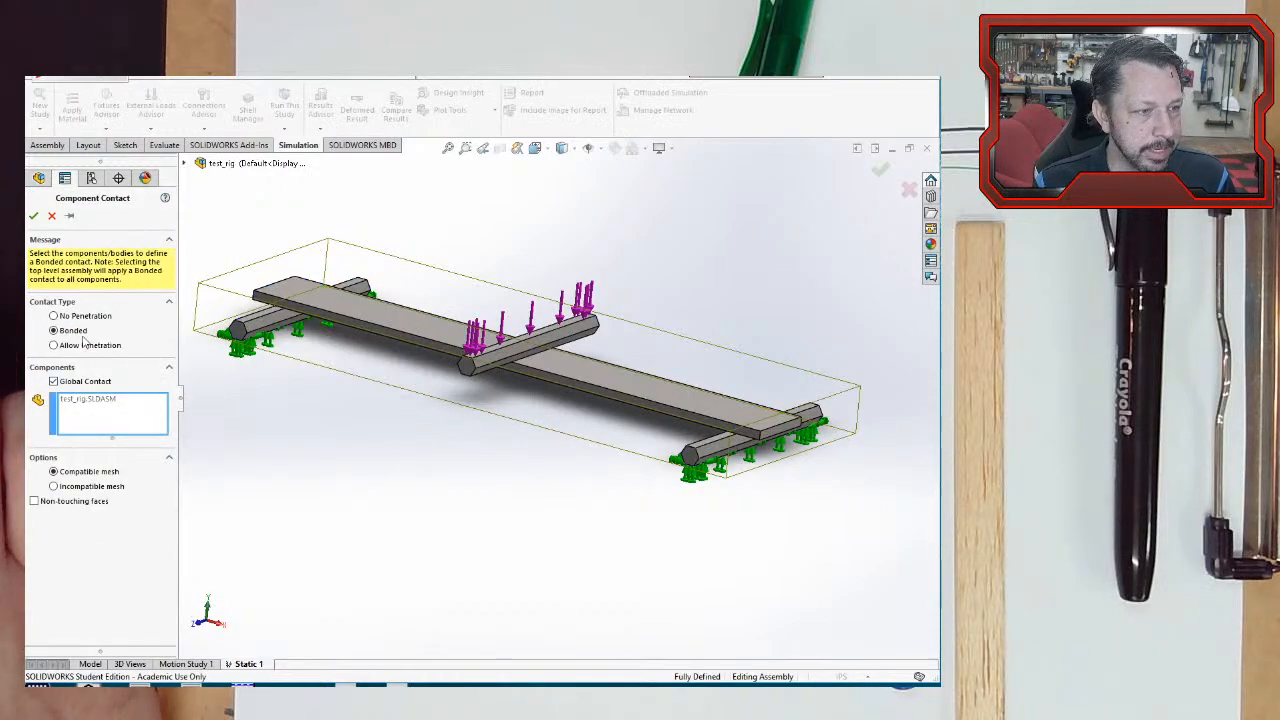
{"action": "left_click", "coordinate": [79, 317]}
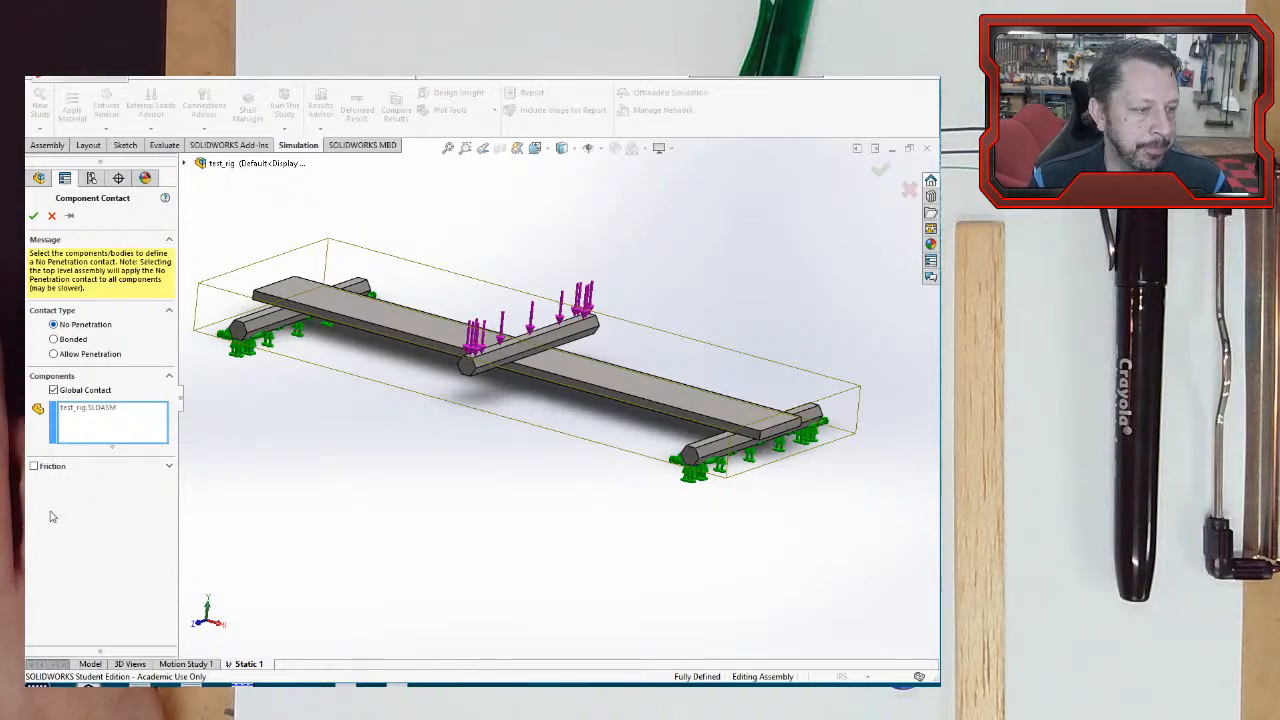
{"action": "left_click", "coordinate": [48, 466]}
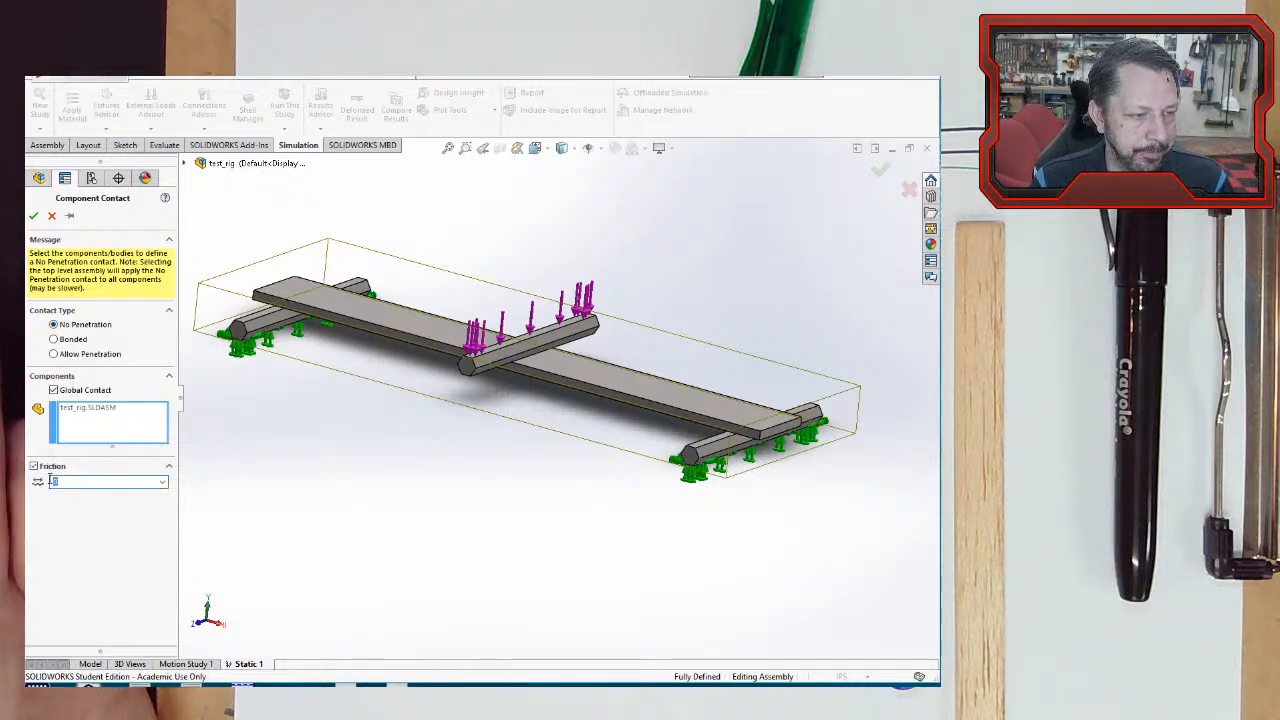
{"action": "type", "text": ".3"}
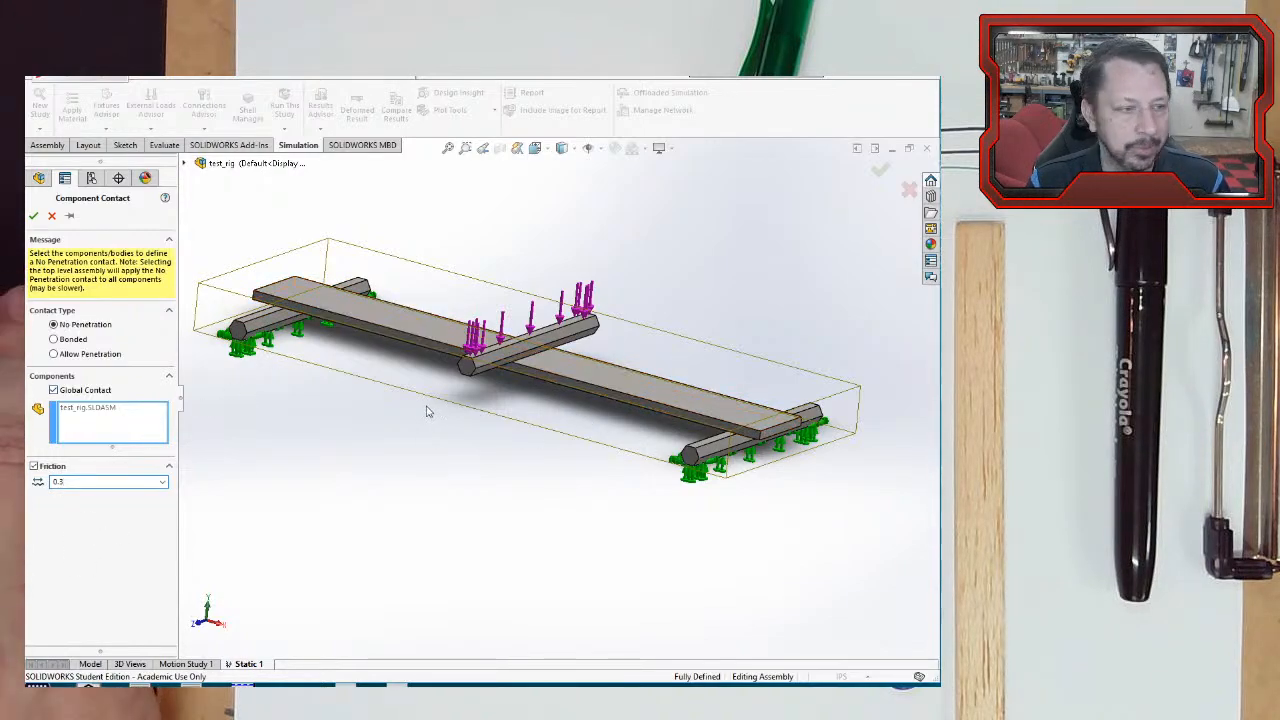
{"action": "key", "text": "BackSpace"}
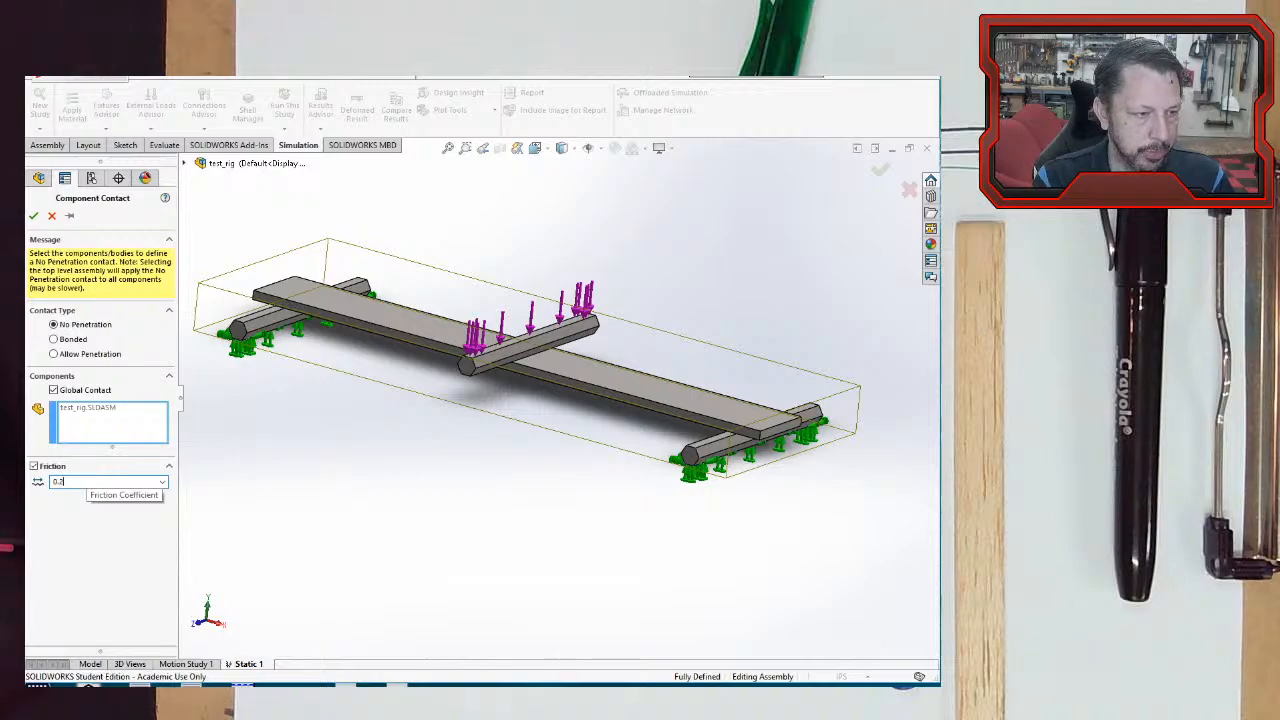
{"action": "left_click", "coordinate": [33, 215]}
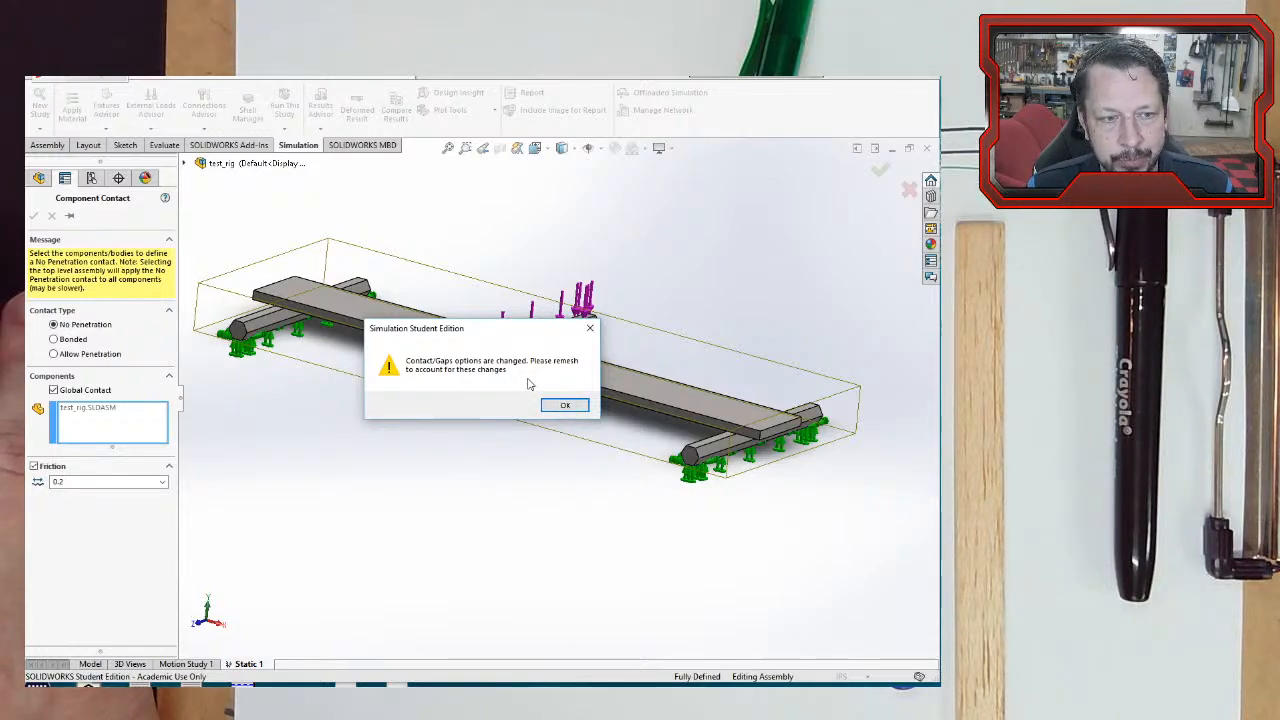
{"action": "left_click", "coordinate": [556, 409]}
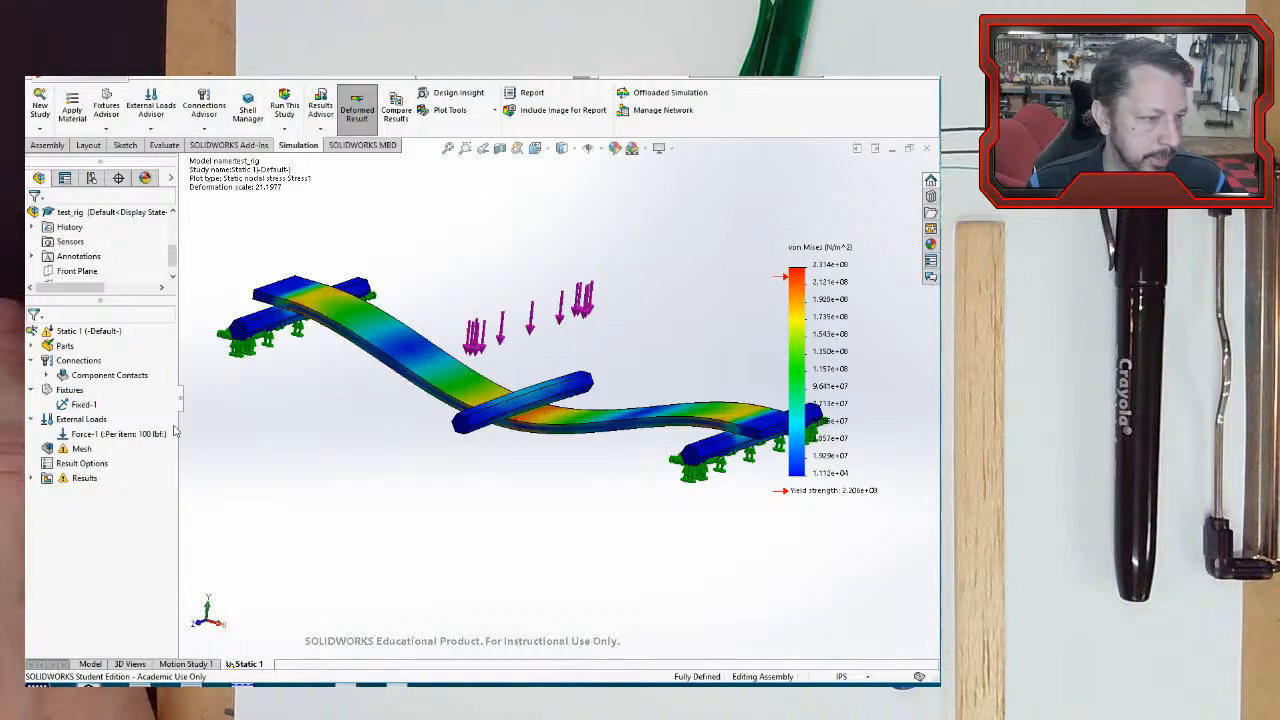
- Remesh the assembly at the default density, accepting the deletion of the existing Static 1 results
{"action": "right_click", "coordinate": [81, 452]}
{"action": "left_click", "coordinate": [117, 230]}
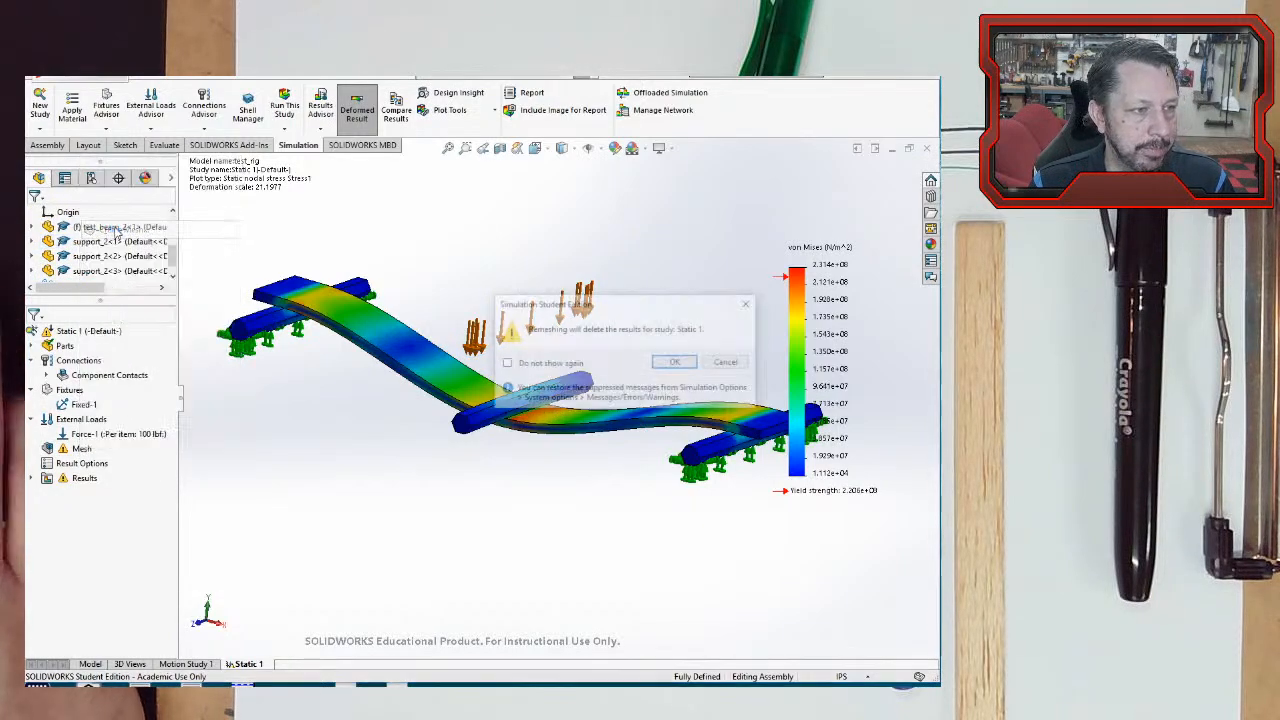
{"action": "left_click", "coordinate": [676, 364]}
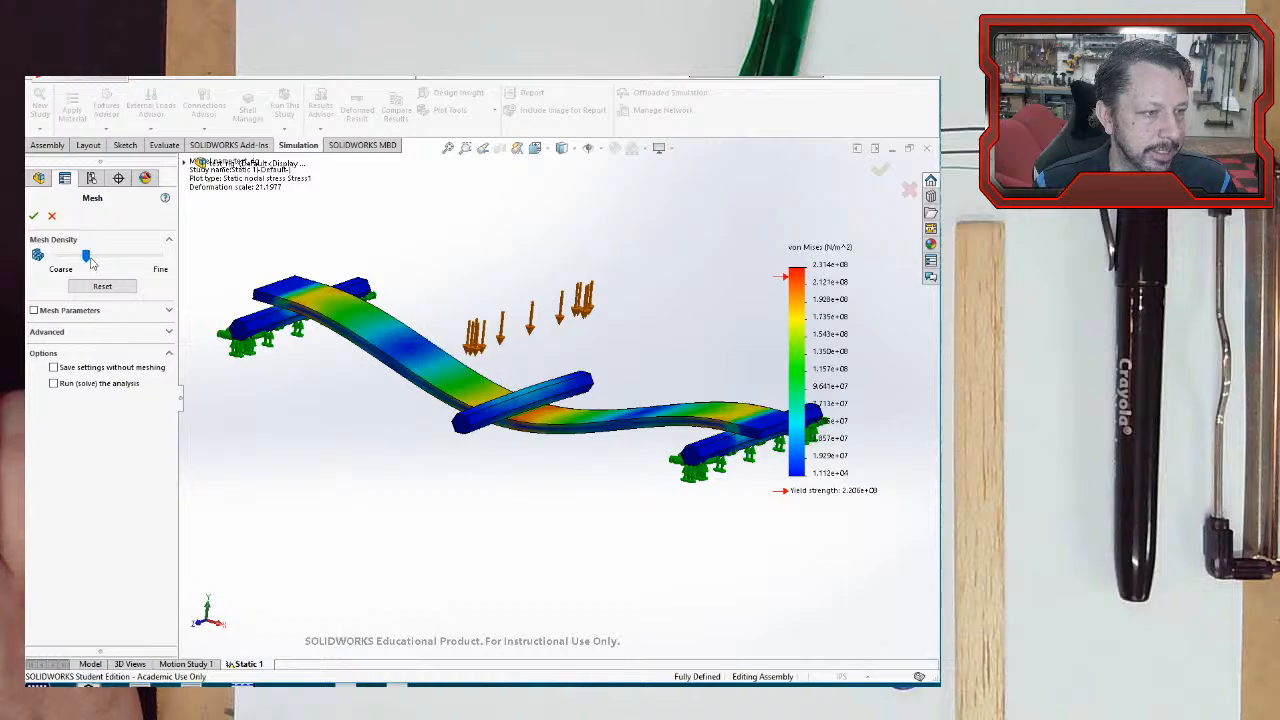
{"action": "left_click", "coordinate": [34, 217]}
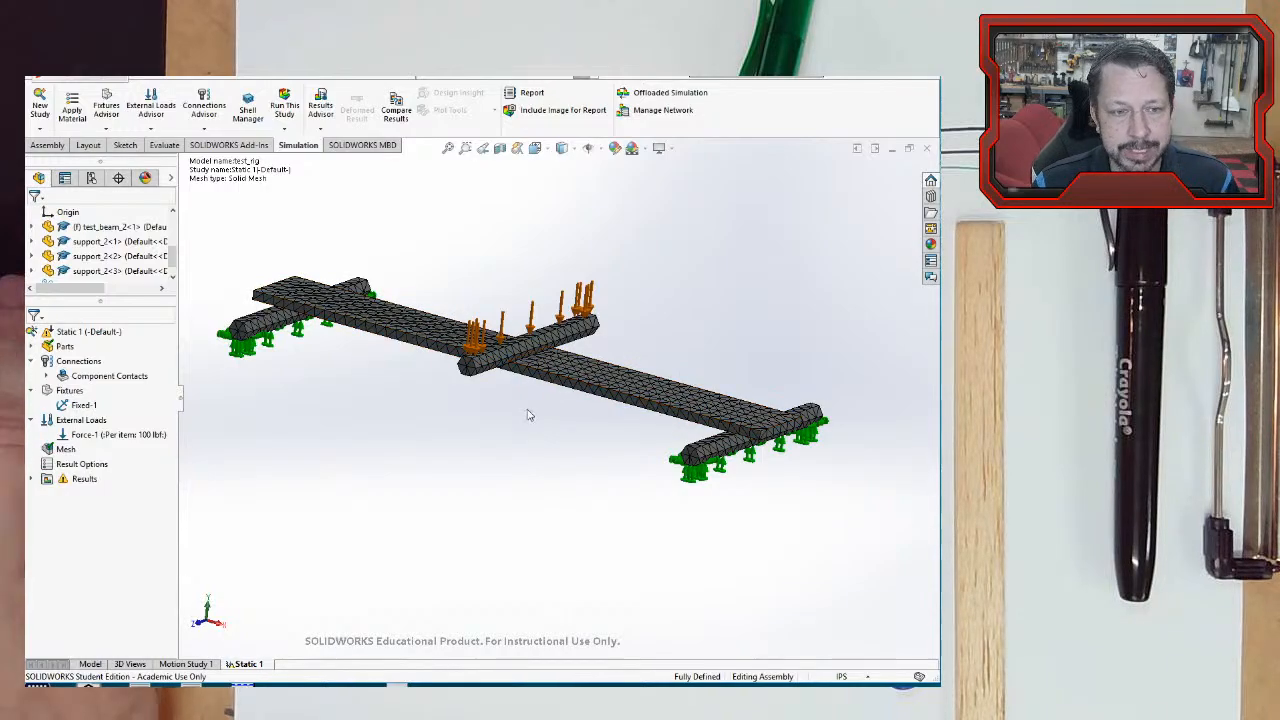
- Rerun the Static 1 study with the No Penetration contact and the new mesh
{"action": "scroll", "coordinate": [530, 410], "scroll_direction": "down", "scroll_amount": 8}
{"action": "middle_click_drag", "start_coordinate": [567, 418], "coordinate": [623, 389]}
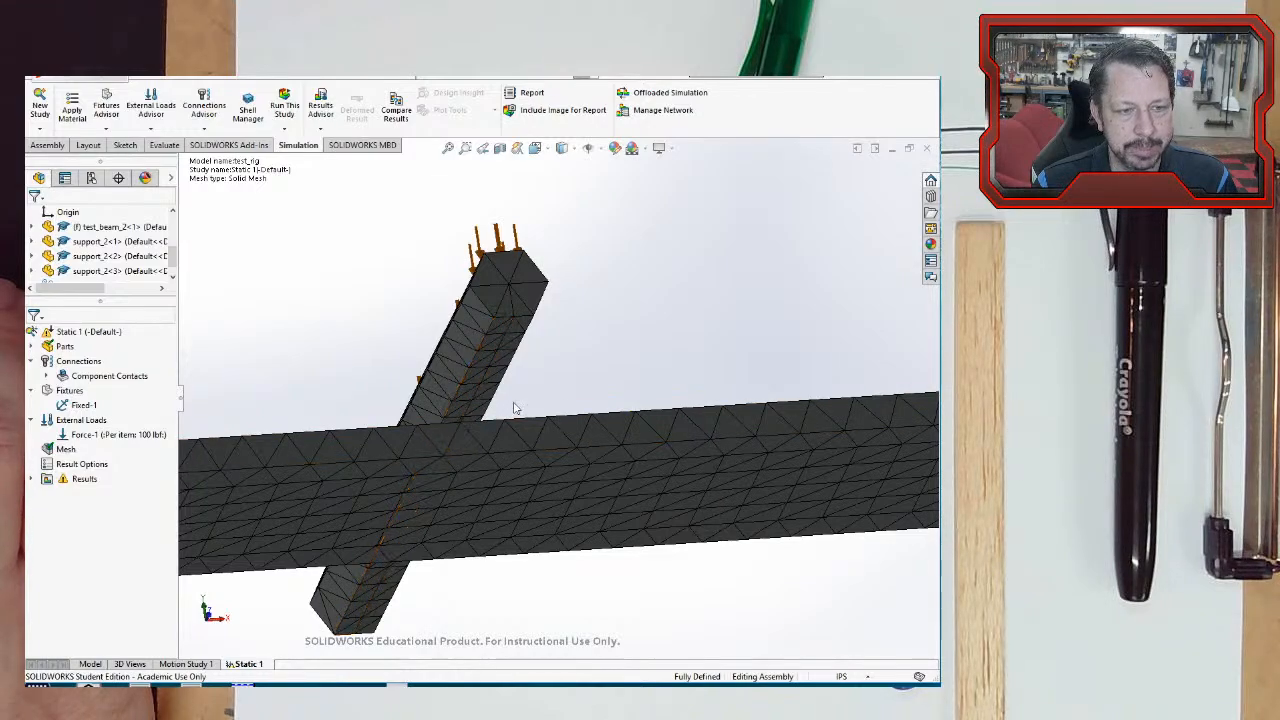
{"action": "scroll", "coordinate": [677, 345], "scroll_direction": "up", "scroll_amount": 3}
{"action": "scroll", "coordinate": [677, 345], "scroll_direction": "up", "scroll_amount": 5}
{"action": "middle_click_drag", "start_coordinate": [671, 349], "coordinate": [600, 455]}
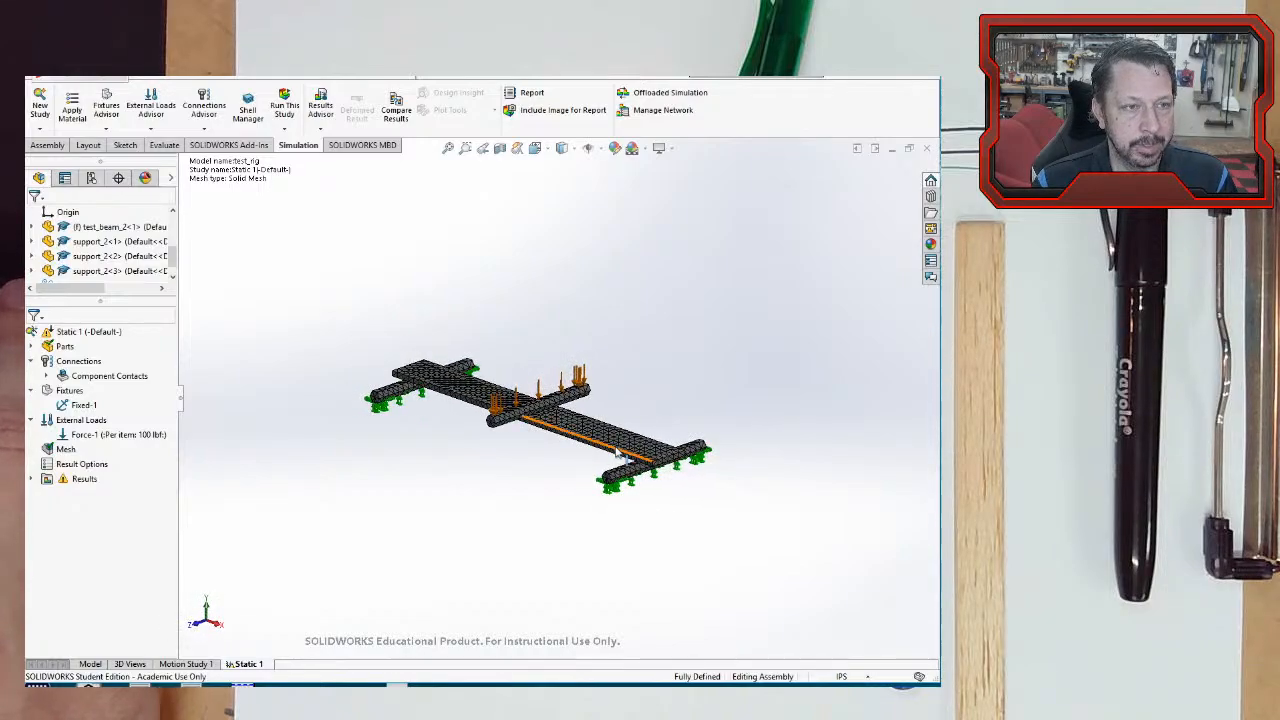
{"action": "left_click", "coordinate": [284, 105]}
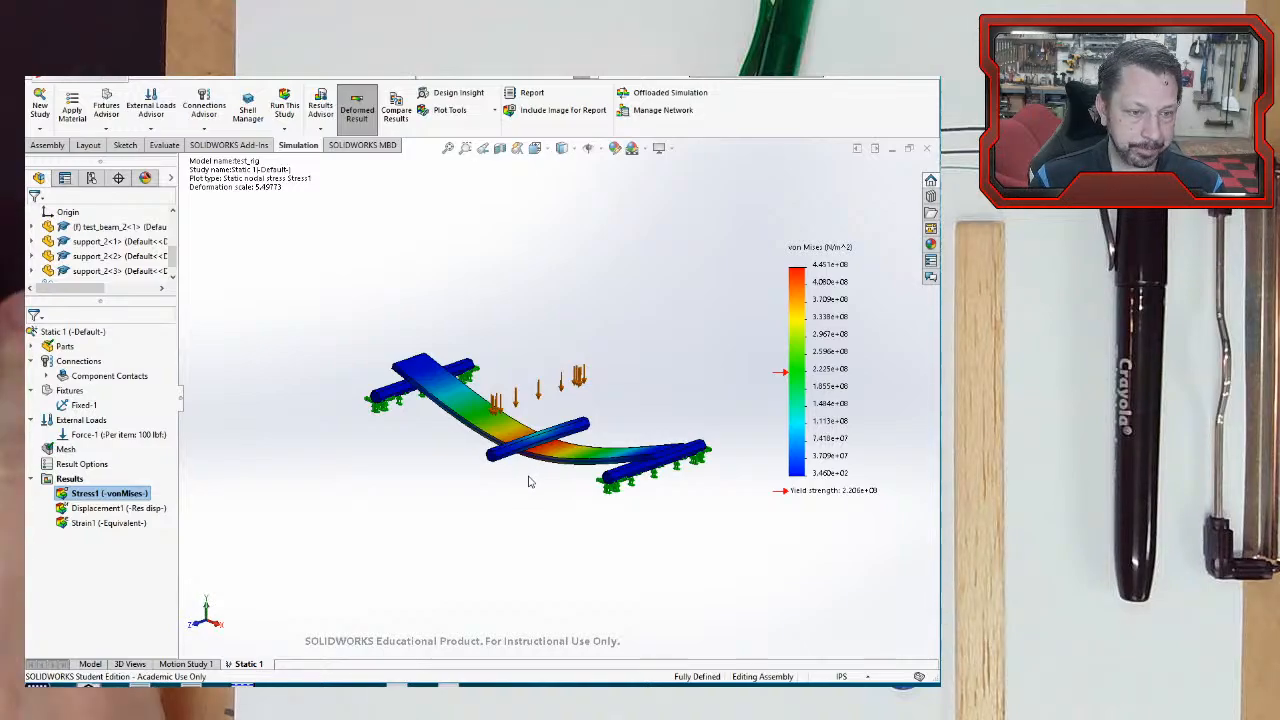
- Examine the new deformed stress plot from the side and close up where the beam rests on an end support
{"action": "scroll", "coordinate": [466, 483], "scroll_direction": "down", "scroll_amount": 4}
{"action": "scroll", "coordinate": [469, 480], "scroll_direction": "up", "scroll_amount": 3}
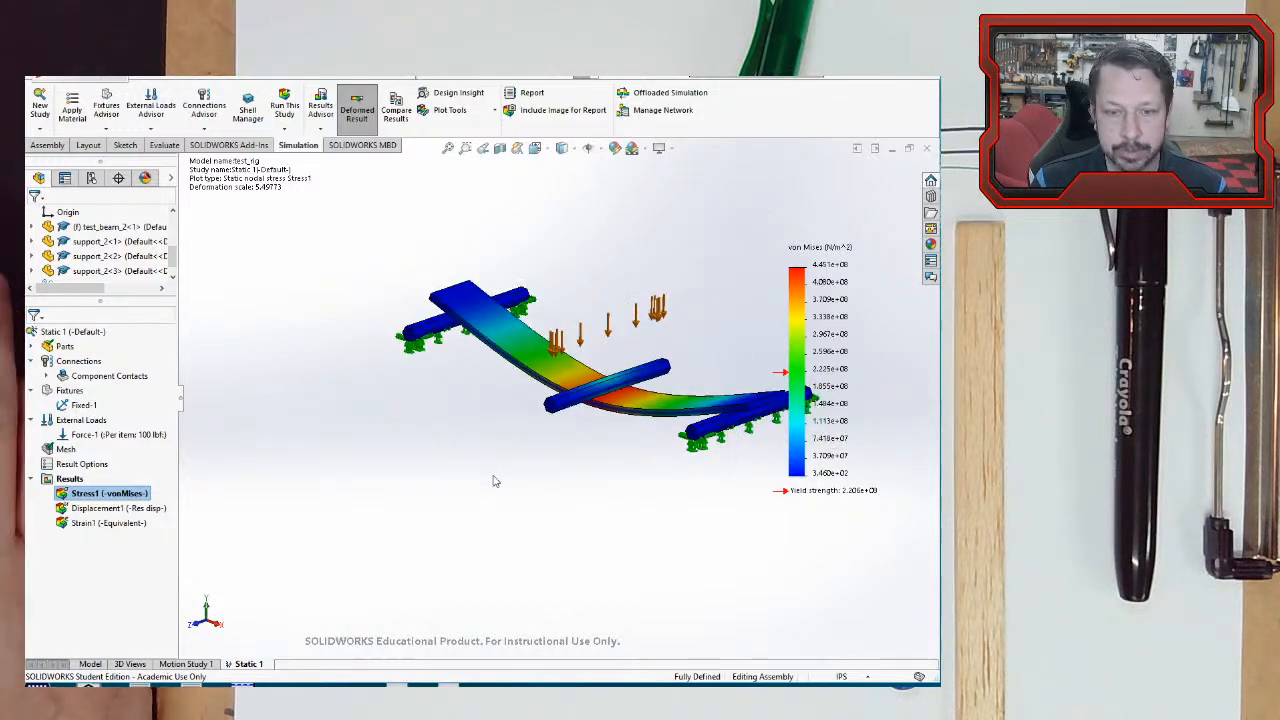
{"action": "middle_click_drag", "start_coordinate": [491, 477], "coordinate": [559, 447]}
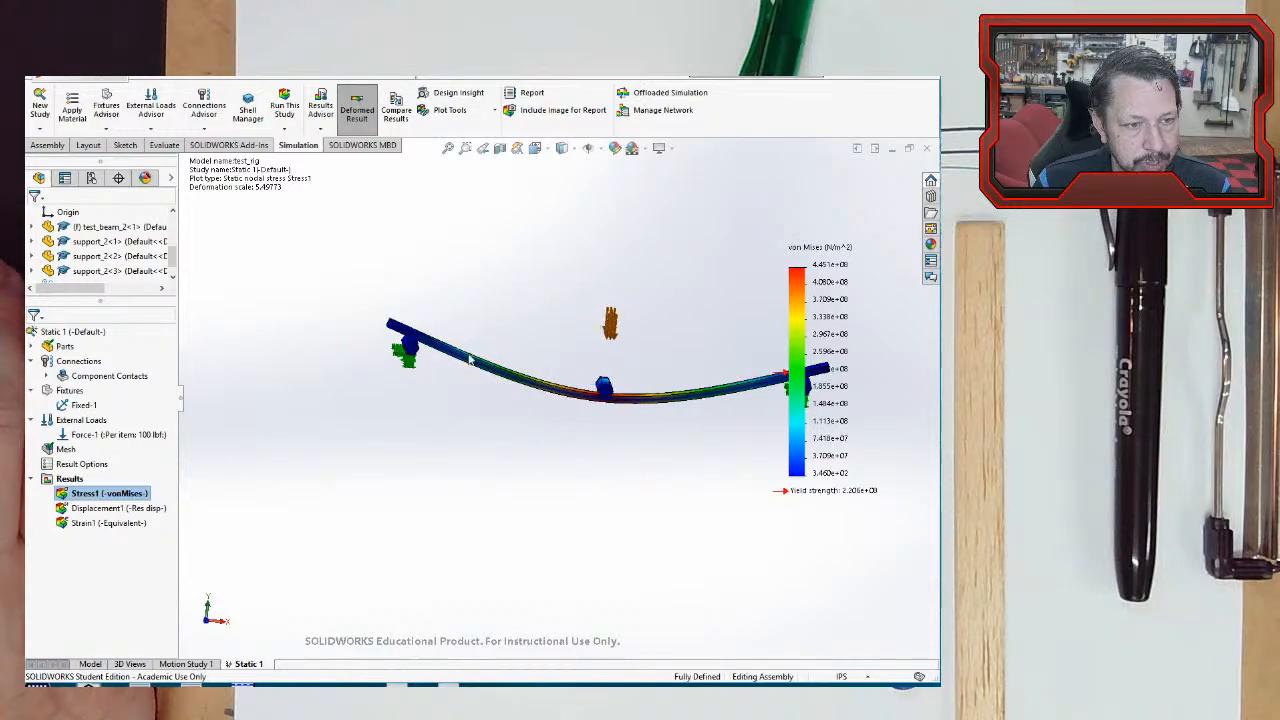
{"action": "scroll", "coordinate": [423, 354], "scroll_direction": "down", "scroll_amount": 5}
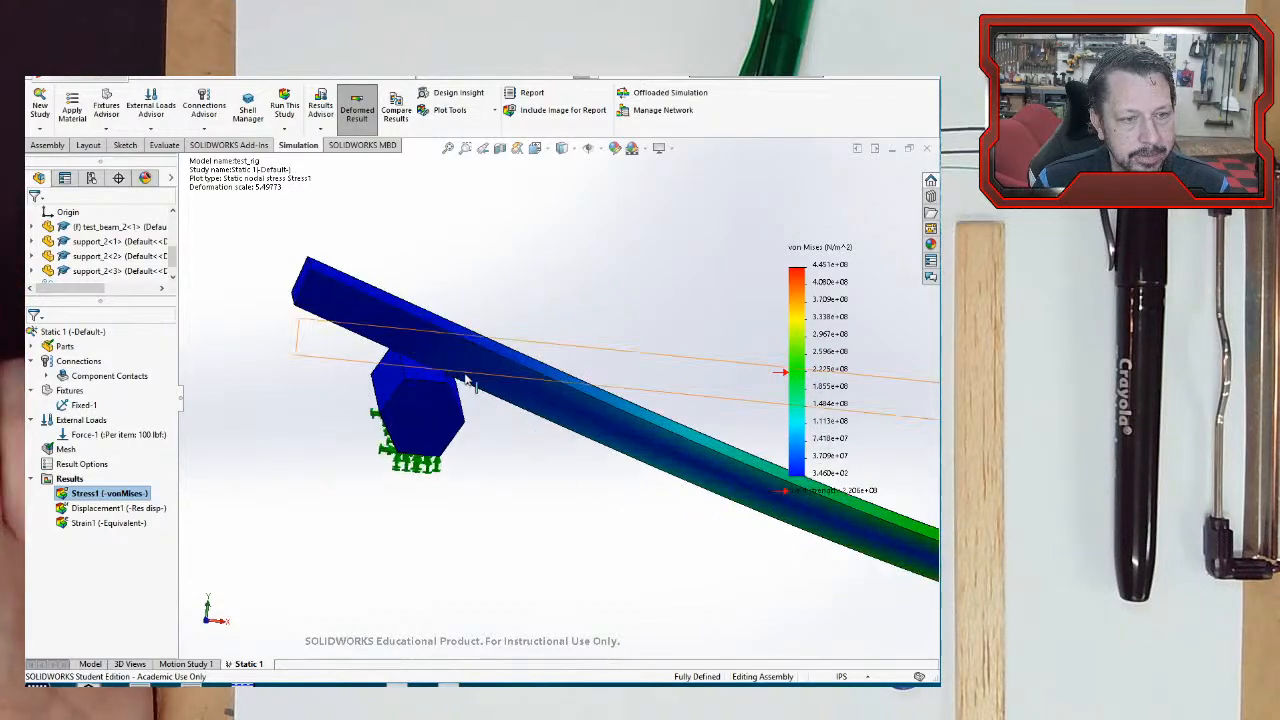
{"action": "scroll", "coordinate": [445, 388], "scroll_direction": "down", "scroll_amount": 6}
{"action": "scroll", "coordinate": [640, 430], "scroll_direction": "down", "scroll_amount": 5}
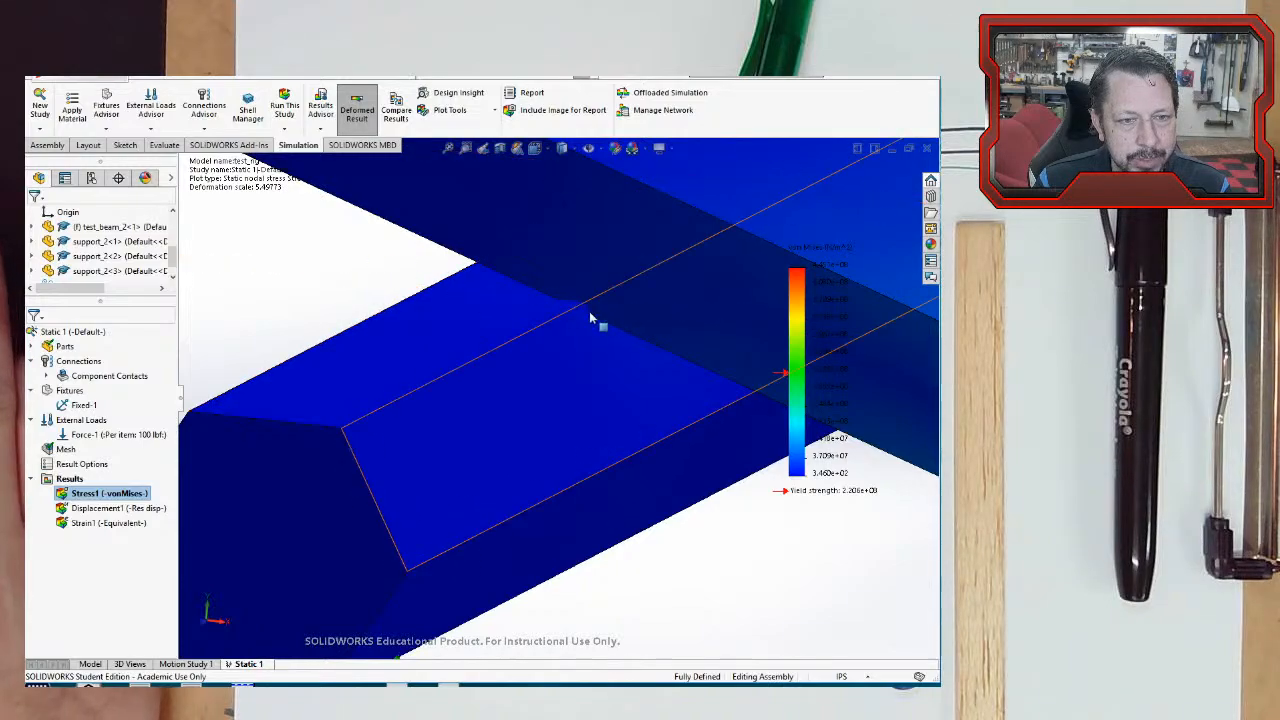
- Examine the deformed von Mises stress plot of the whole rig from several angles and close up around the centre and end supports
{"action": "scroll", "coordinate": [700, 540], "scroll_direction": "up", "scroll_amount": 10}
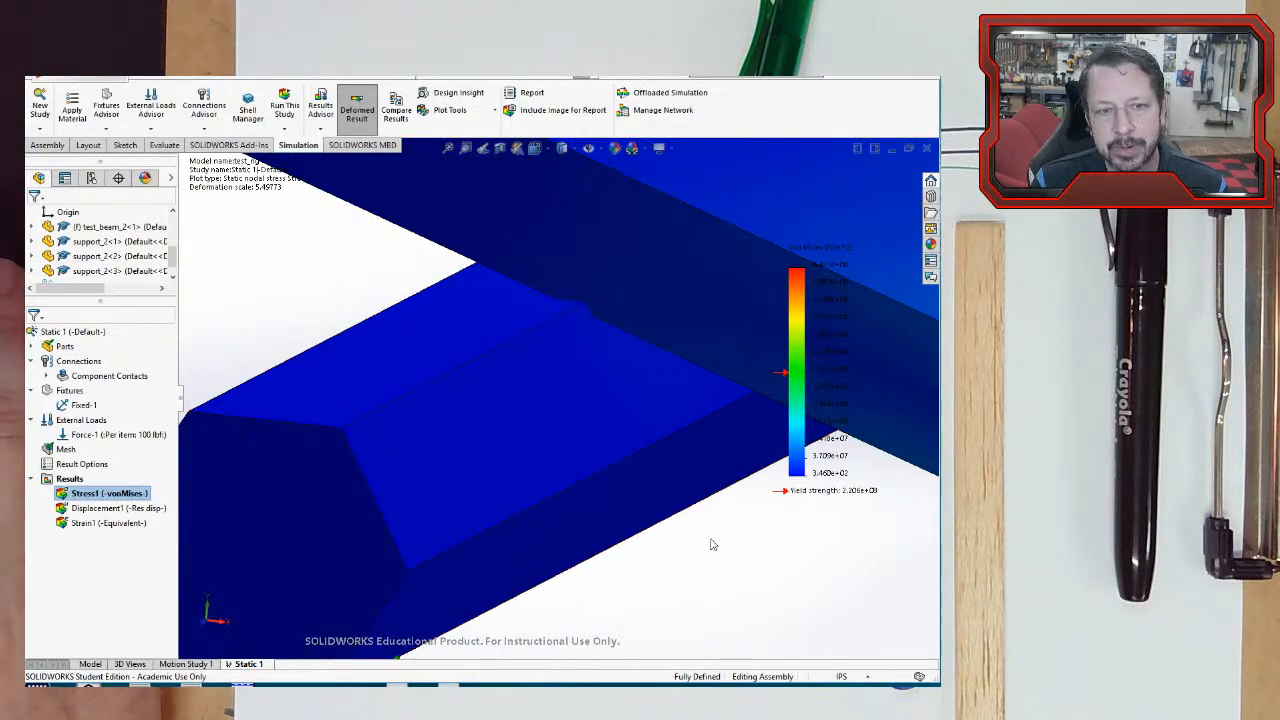
{"action": "scroll", "coordinate": [681, 543], "scroll_direction": "up", "scroll_amount": 2}
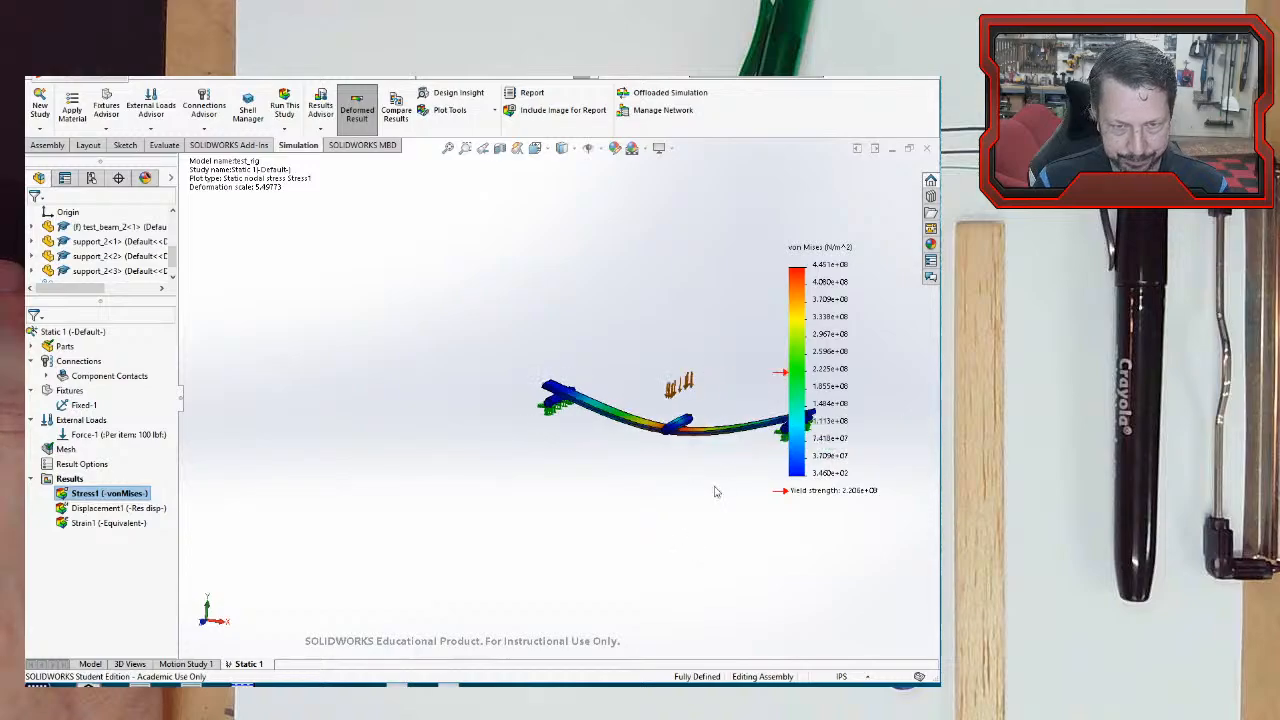
{"action": "scroll", "coordinate": [726, 440], "scroll_direction": "down", "scroll_amount": 3}
{"action": "scroll", "coordinate": [699, 437], "scroll_direction": "up", "scroll_amount": 3}
{"action": "scroll", "coordinate": [697, 441], "scroll_direction": "down", "scroll_amount": 4}
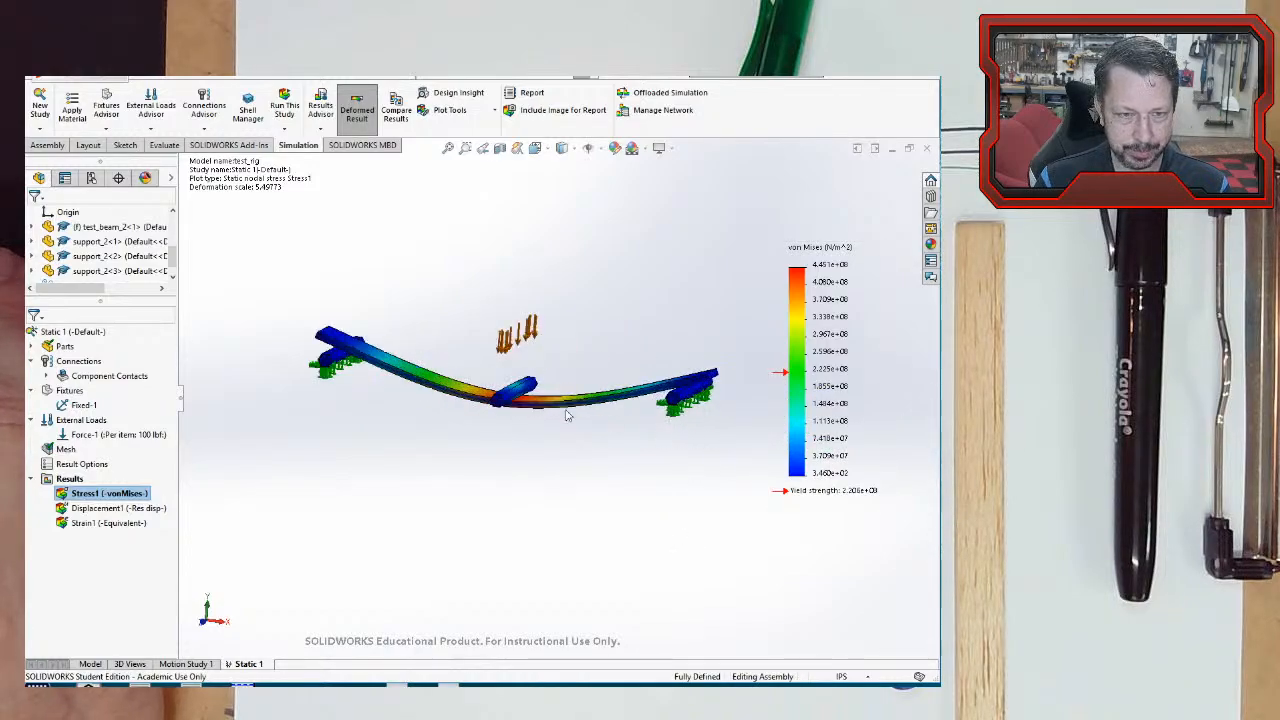
{"action": "middle_click_drag", "start_coordinate": [569, 416], "coordinate": [554, 437]}
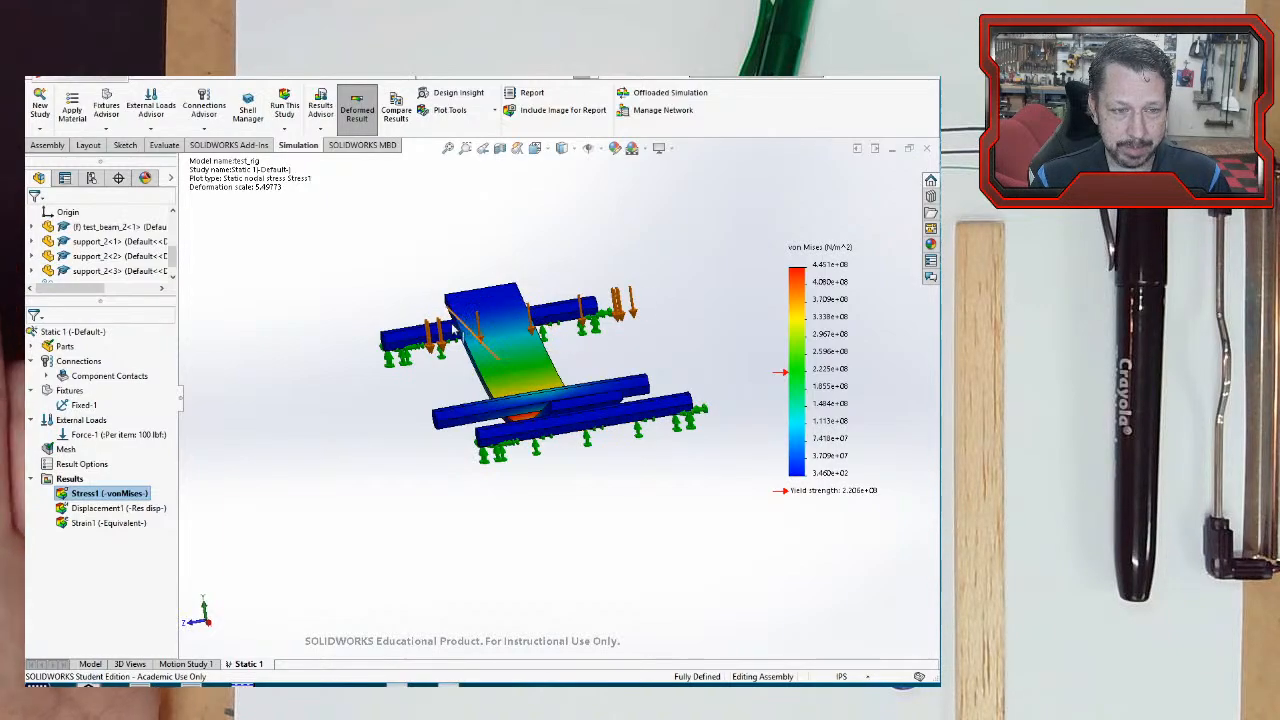
{"action": "scroll", "coordinate": [495, 420], "scroll_direction": "down", "scroll_amount": 5}
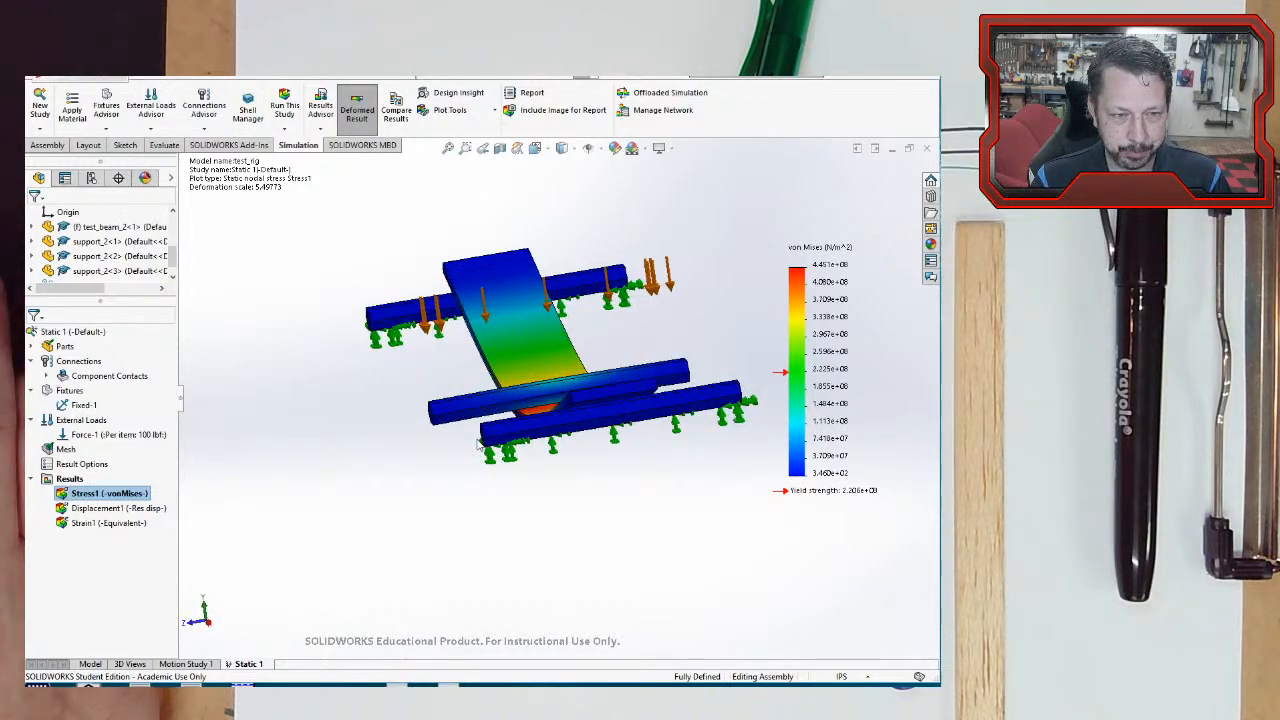
{"action": "middle_click_drag", "start_coordinate": [486, 435], "coordinate": [511, 422]}
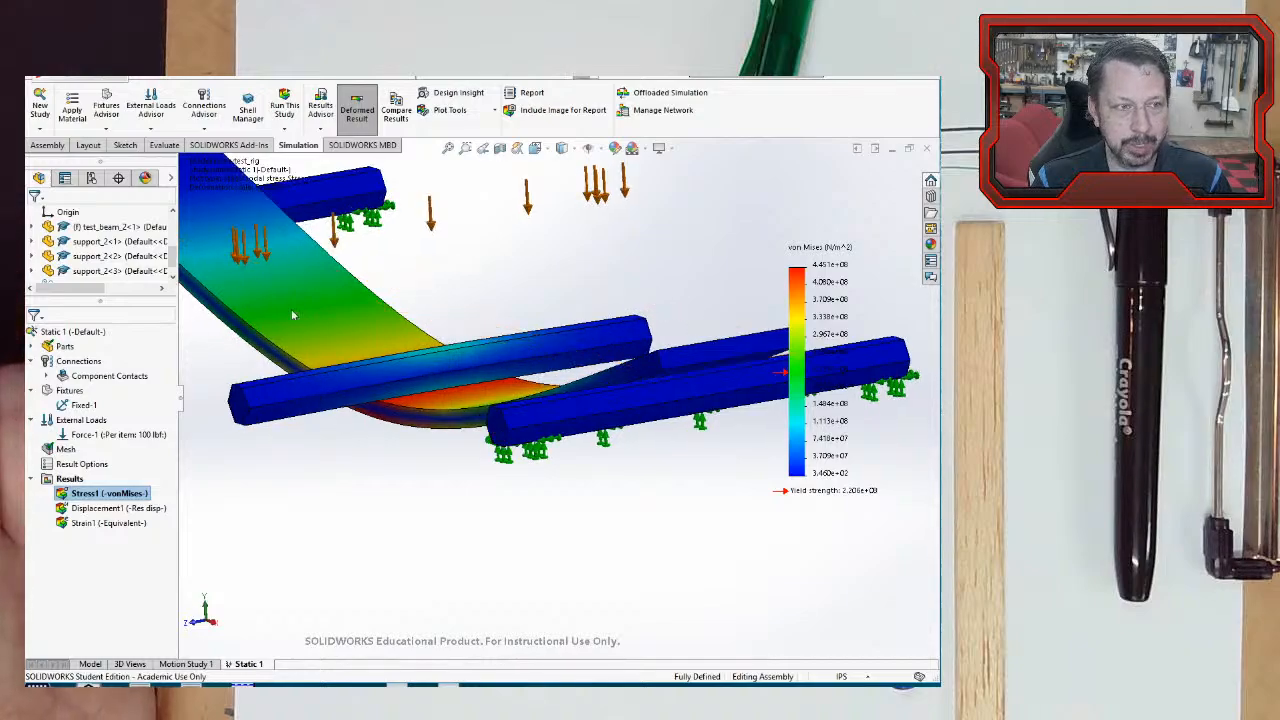
{"action": "scroll", "coordinate": [260, 190], "scroll_direction": "up", "scroll_amount": 4}
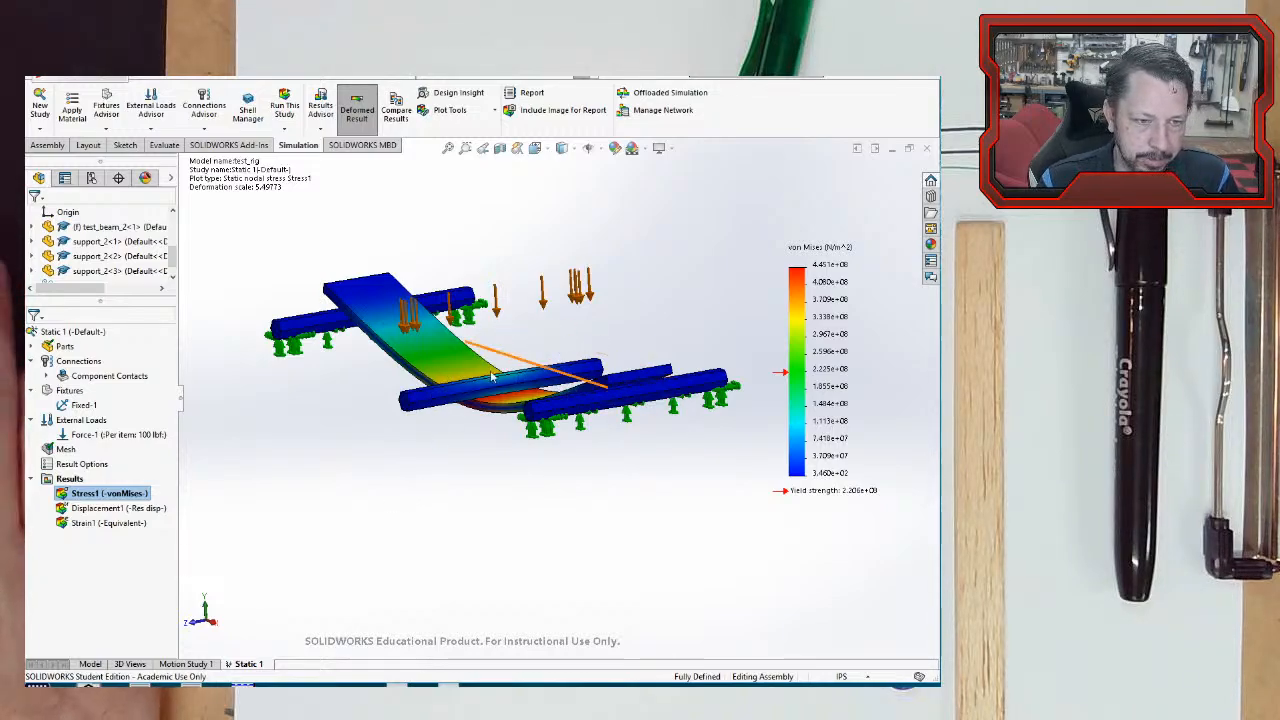
{"action": "middle_click_drag", "start_coordinate": [385, 507], "coordinate": [479, 478]}
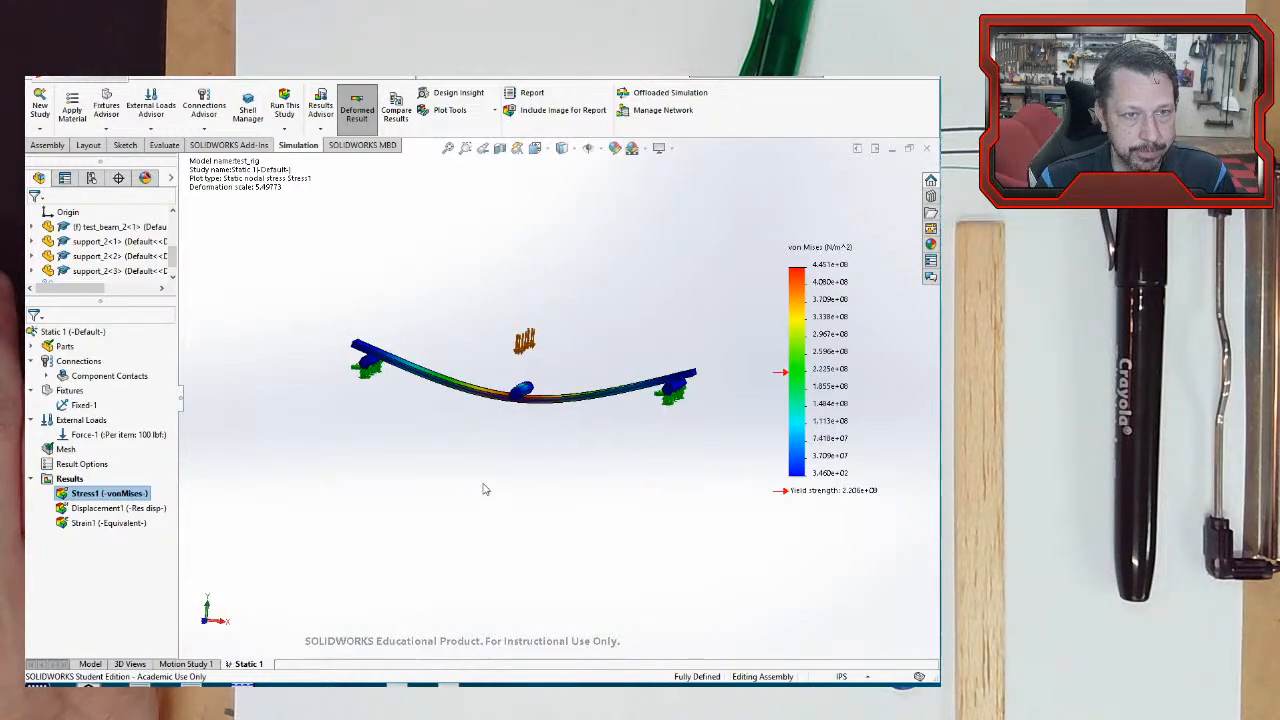
- Animate the stress plot in the front view, slow the playback speed to 35, and close the animation
{"action": "left_click", "coordinate": [535, 147]}
{"action": "left_click", "coordinate": [471, 401]}
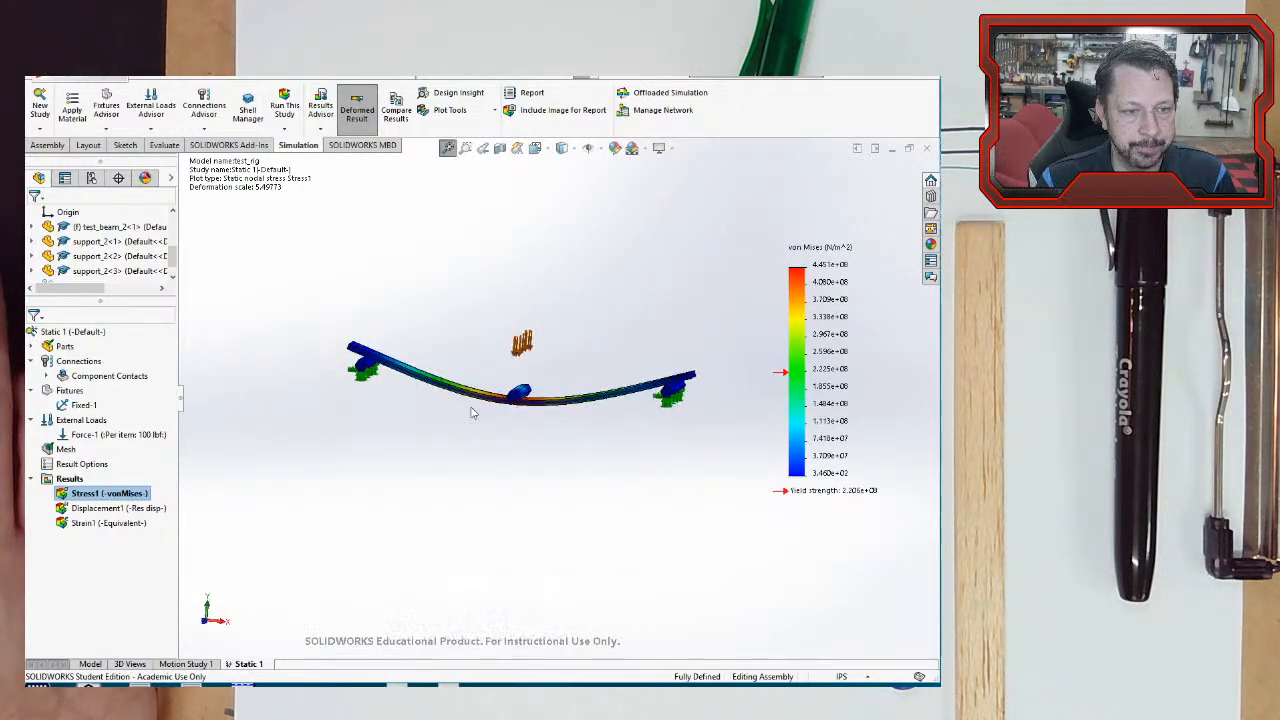
{"action": "scroll", "coordinate": [654, 480], "scroll_direction": "up", "scroll_amount": 2}
{"action": "scroll", "coordinate": [674, 443], "scroll_direction": "down", "scroll_amount": 1}
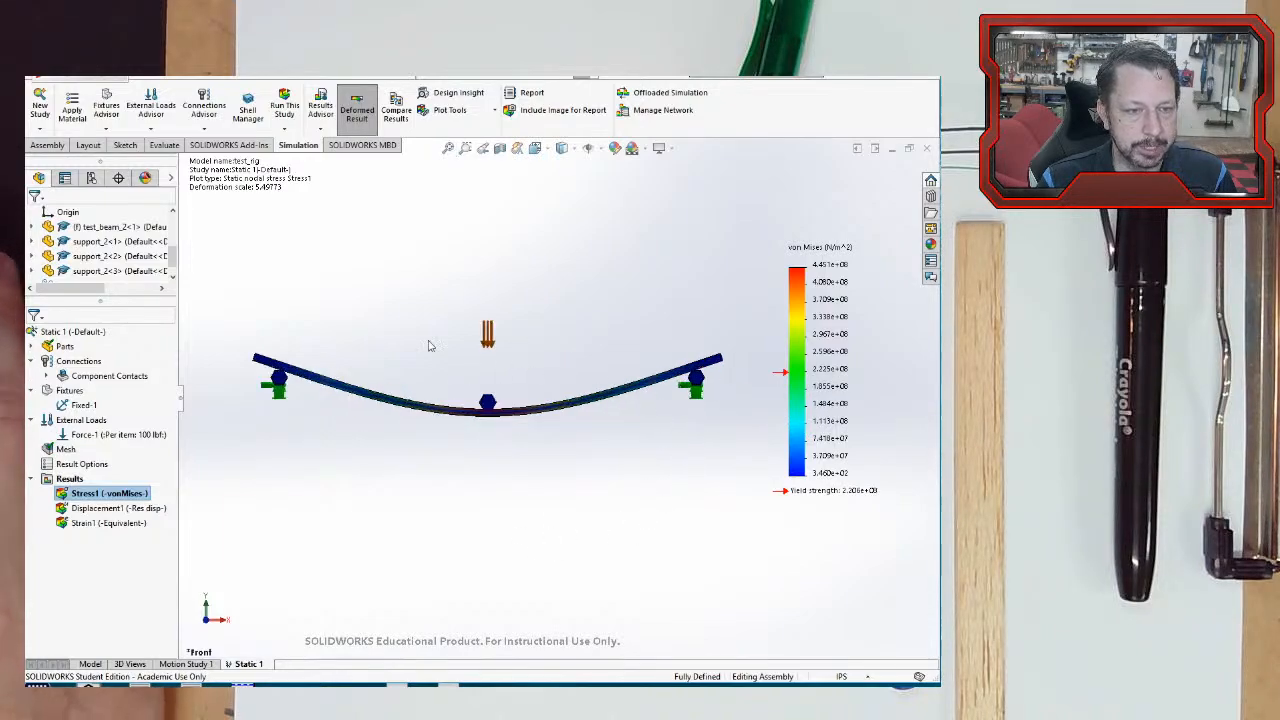
{"action": "right_click", "coordinate": [107, 497]}
{"action": "left_click", "coordinate": [153, 248]}
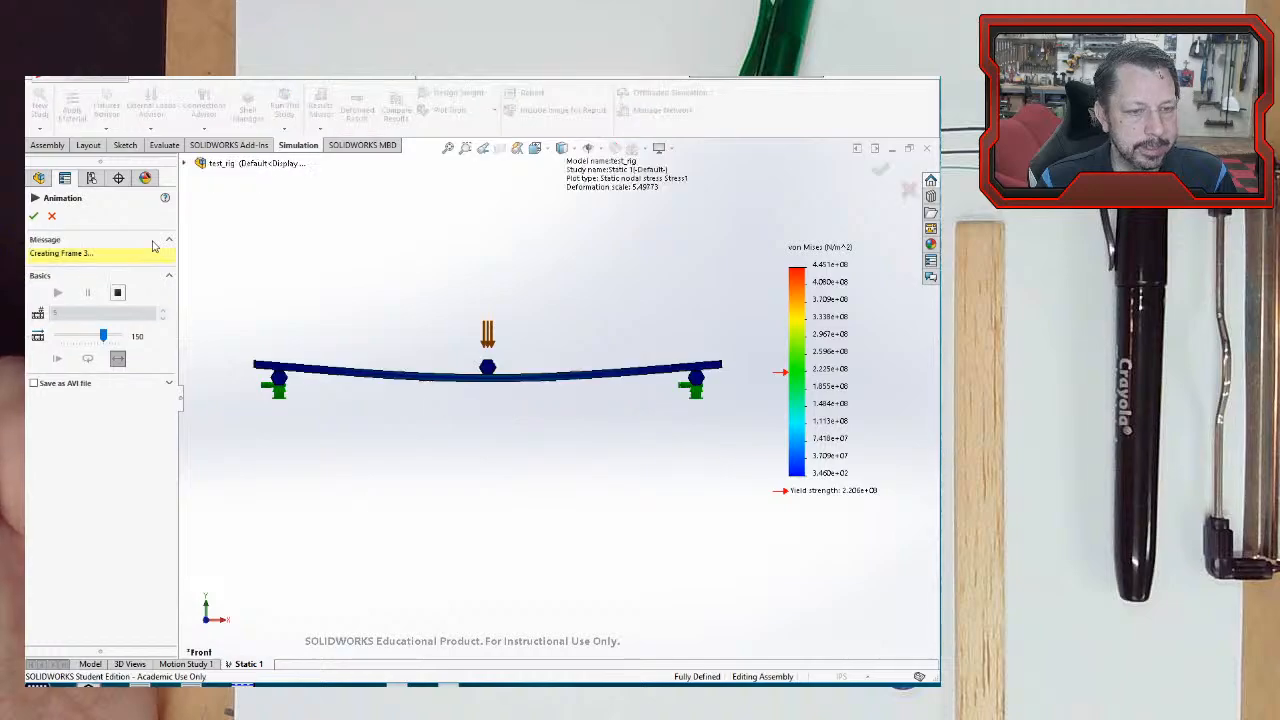
{"action": "left_click_drag", "start_coordinate": [103, 345], "coordinate": [68, 353]}
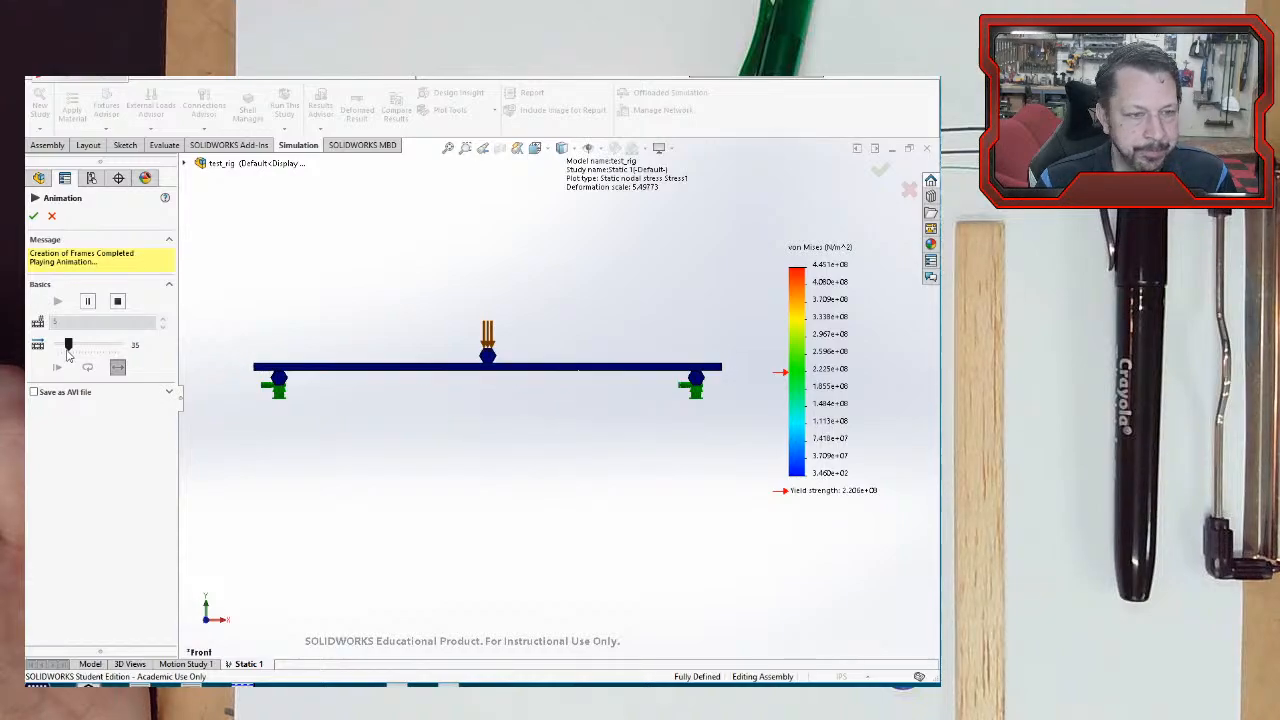
{"action": "left_click", "coordinate": [52, 216]}
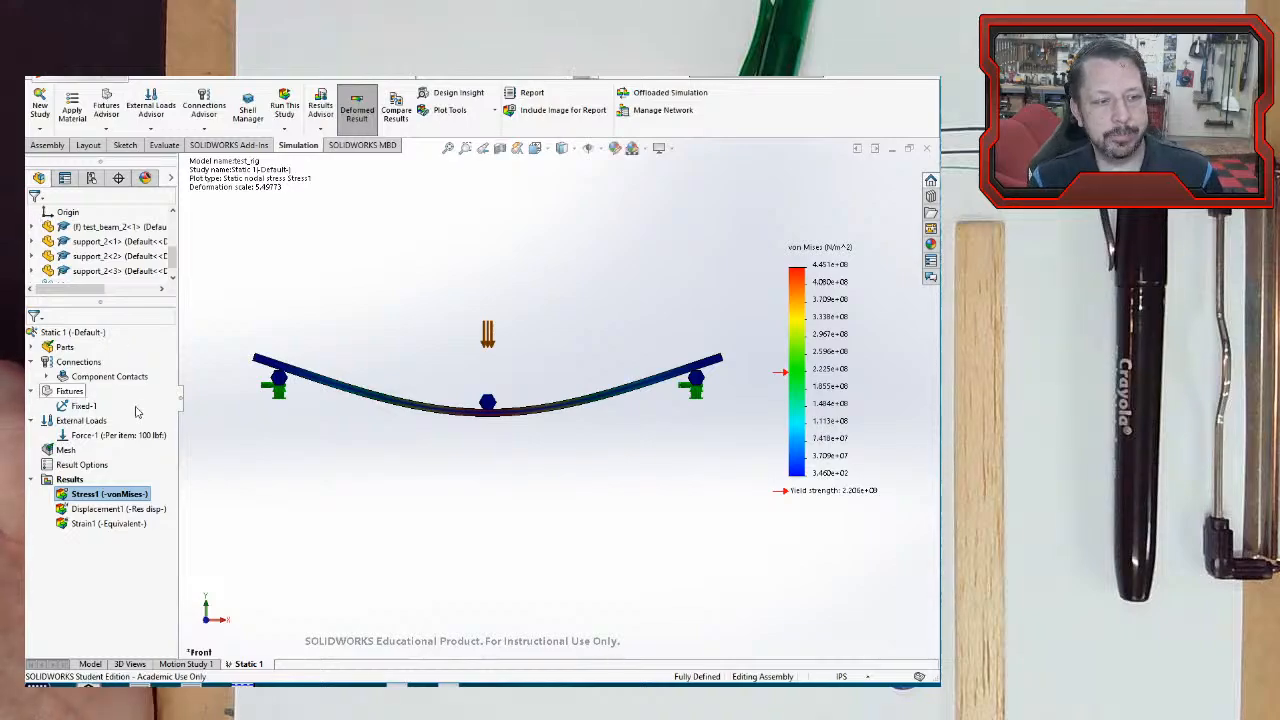
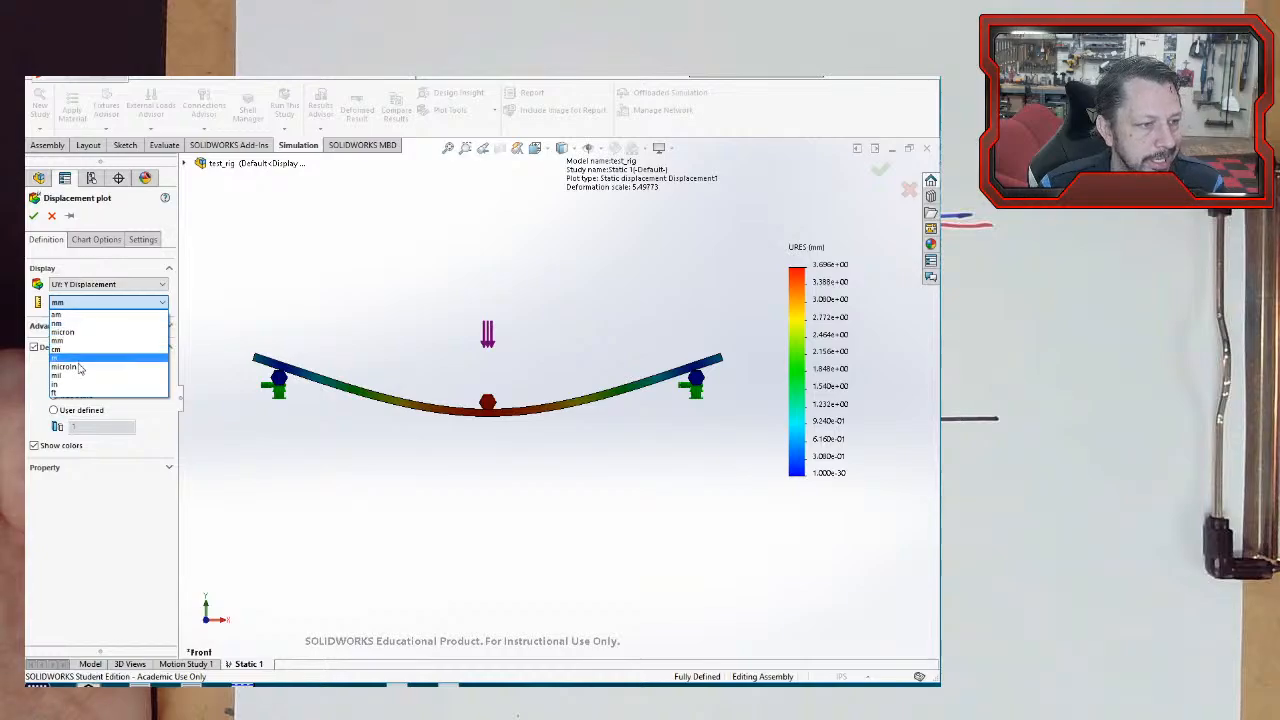
- Set the Y displacement plot's units to inches and its legend number format to floating, and create the plot
{"action": "left_click", "coordinate": [80, 389]}
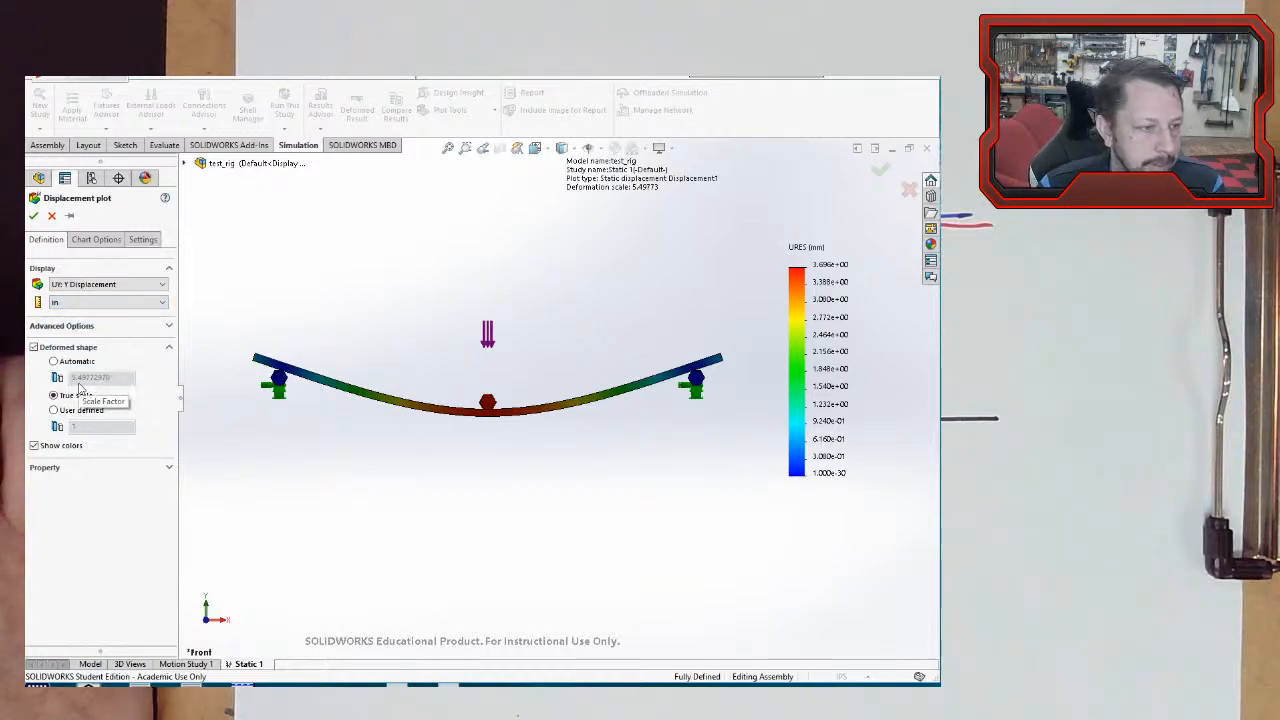
{"action": "left_click", "coordinate": [96, 239]}
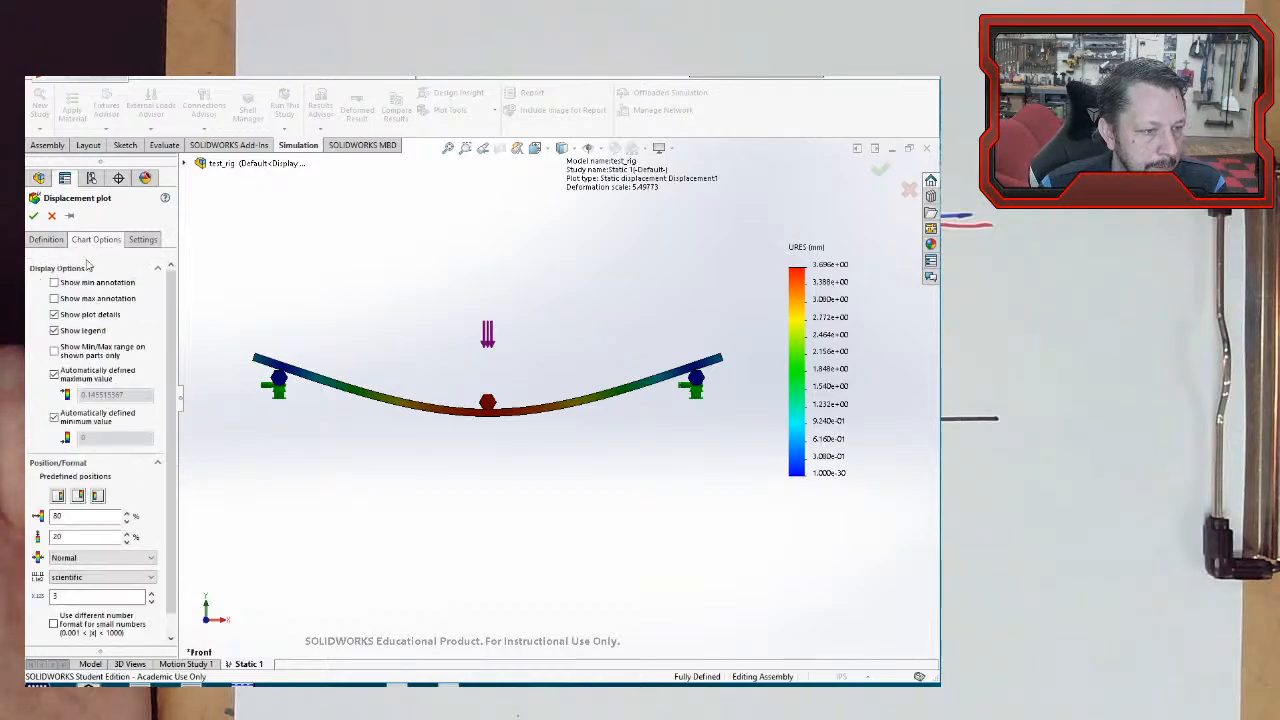
{"action": "left_click", "coordinate": [90, 578]}
{"action": "left_click", "coordinate": [90, 591]}
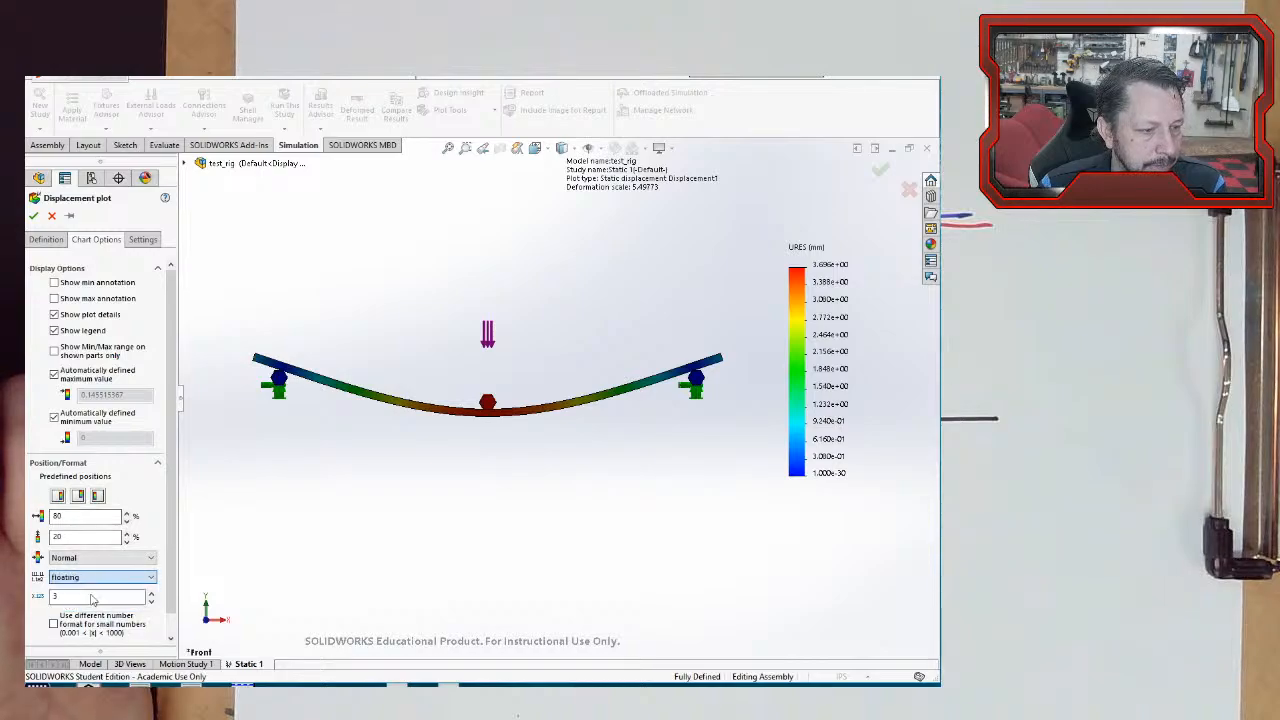
{"action": "left_click", "coordinate": [33, 215]}
{"action": "scroll", "coordinate": [44, 226], "scroll_direction": "down", "scroll_amount": 3}
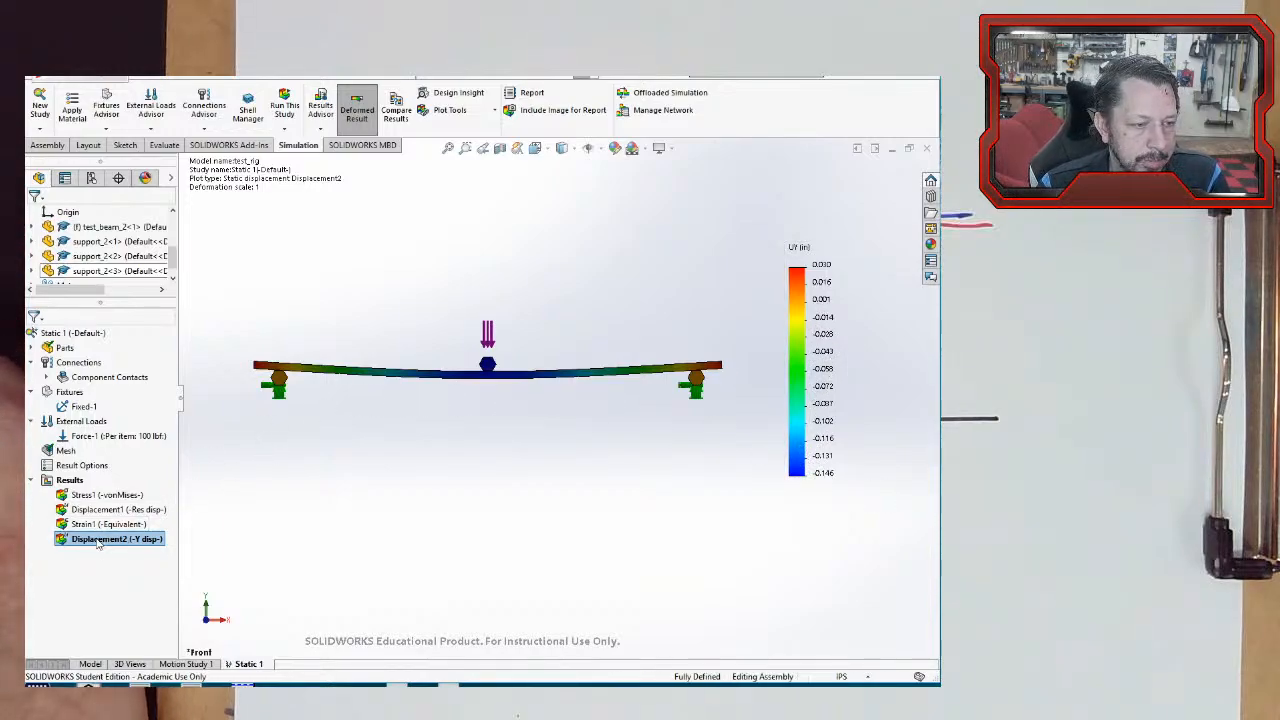
- Probe the Y displacement plot on selected entities along the test beam's lower long edge between its end and the centre load bar
{"action": "right_click", "coordinate": [97, 541]}
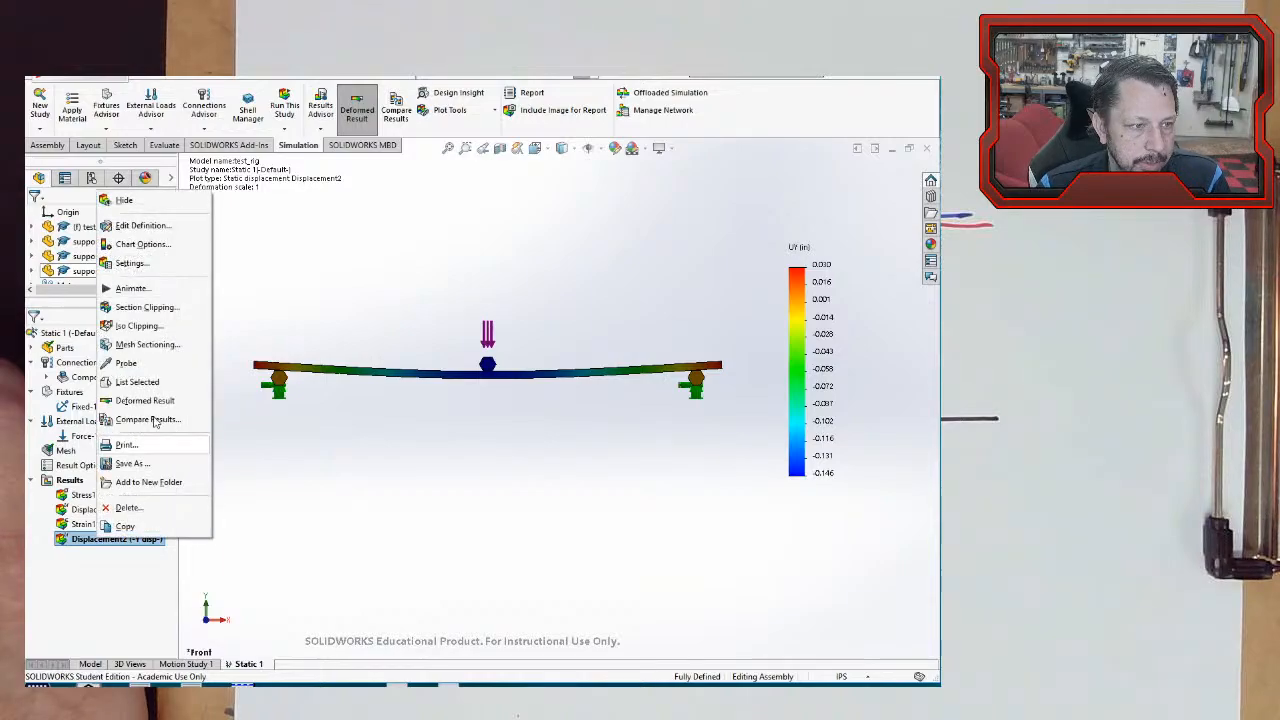
{"action": "left_click", "coordinate": [139, 366]}
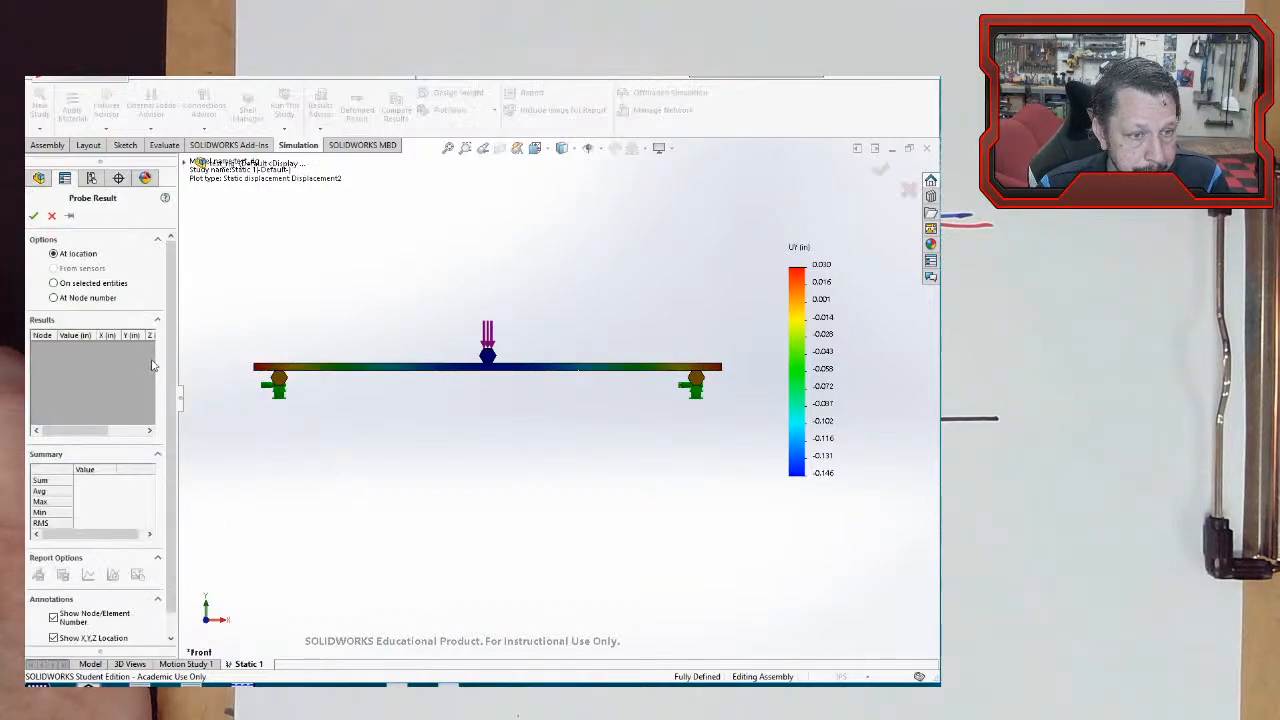
{"action": "left_click", "coordinate": [97, 287]}
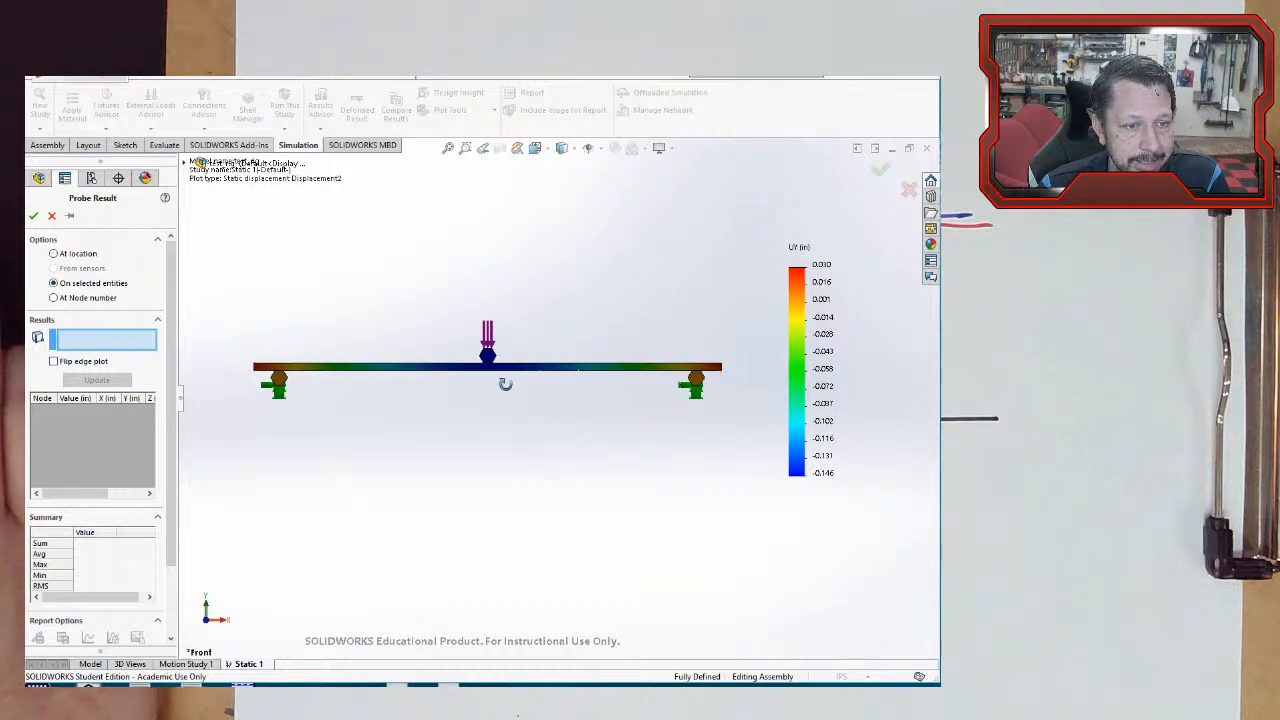
{"action": "middle_click_drag", "start_coordinate": [503, 380], "coordinate": [528, 466]}
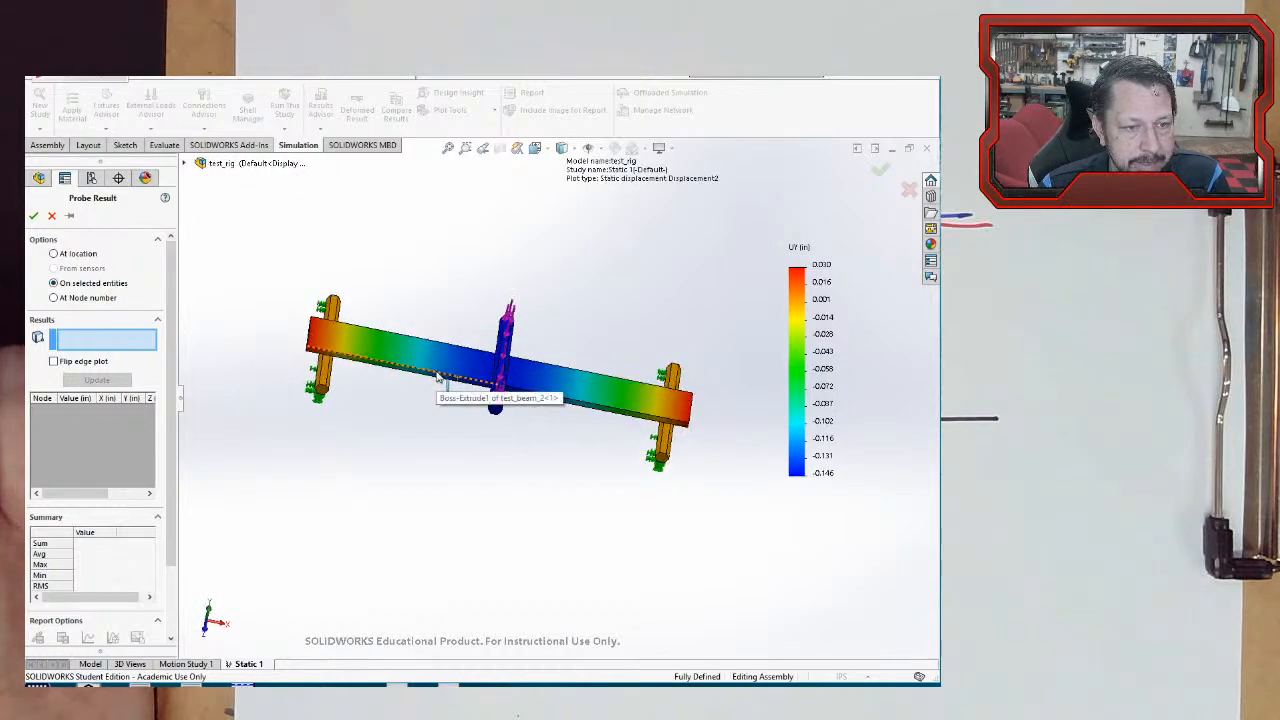
{"action": "scroll", "coordinate": [462, 388], "scroll_direction": "down", "scroll_amount": 2}
{"action": "left_click", "coordinate": [468, 385]}
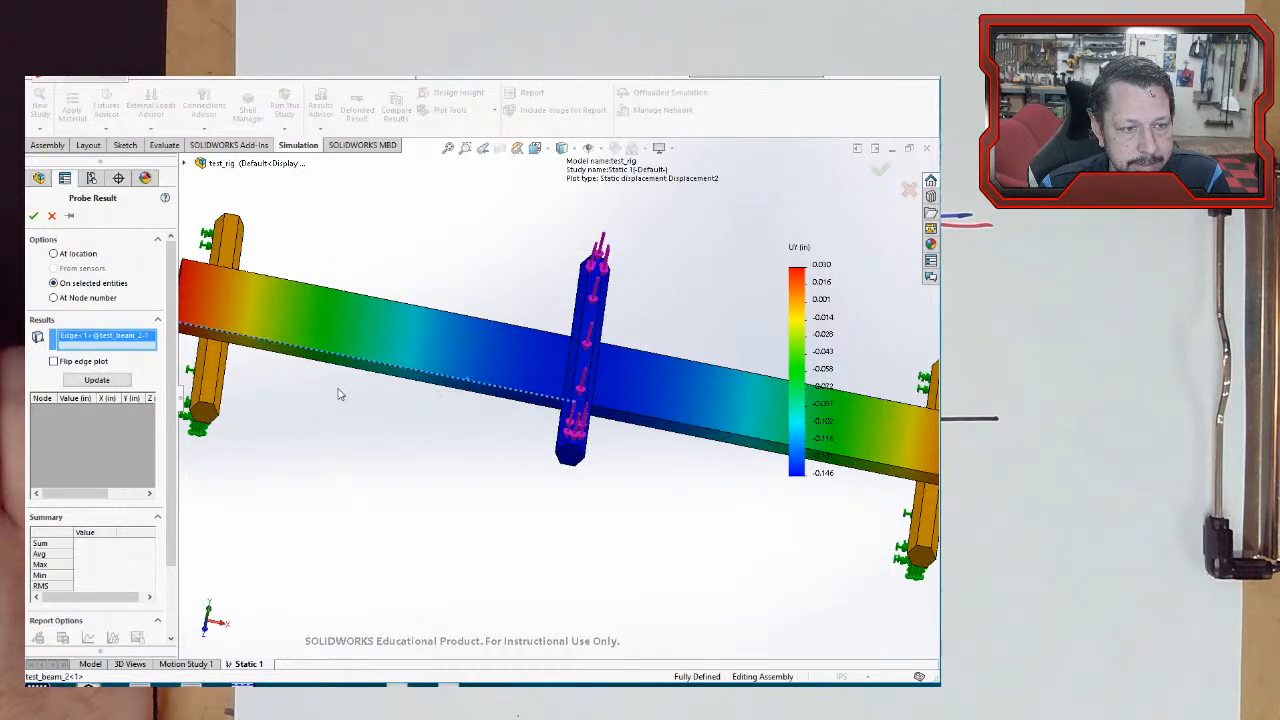
{"action": "key", "text": "f"}
{"action": "left_click", "coordinate": [97, 380]}
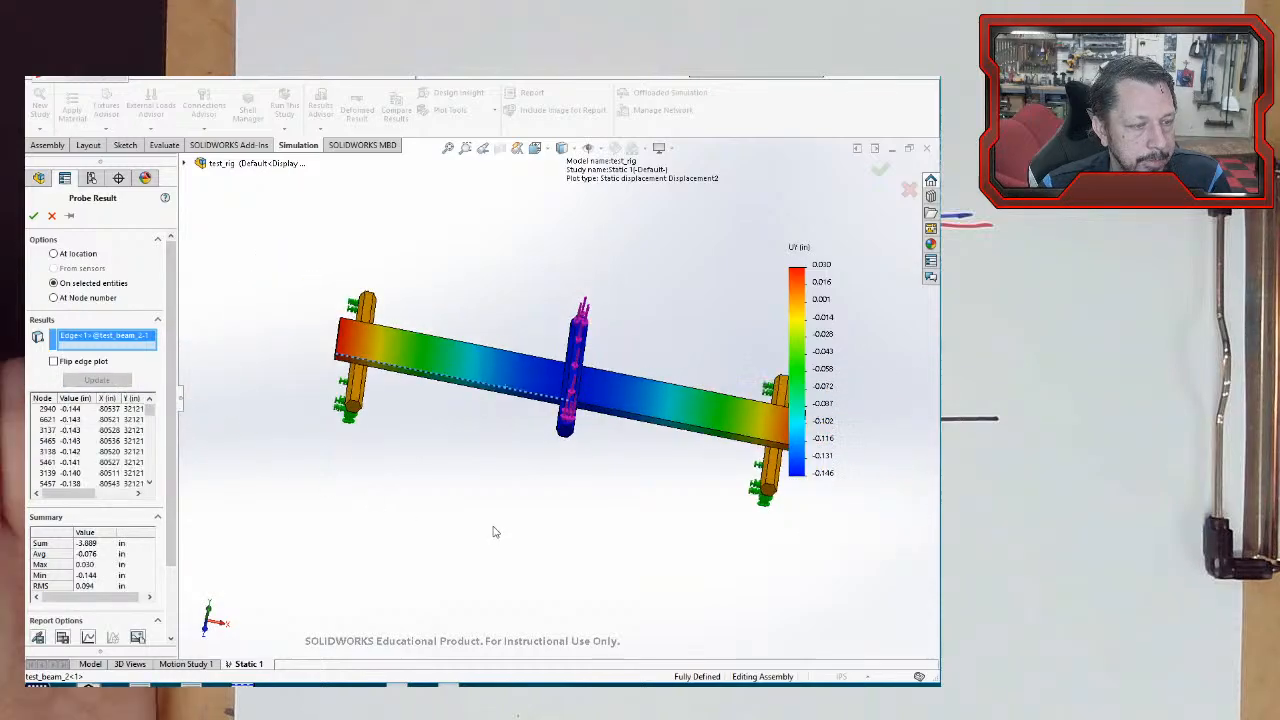
{"action": "middle_click_drag", "start_coordinate": [491, 529], "coordinate": [447, 472]}
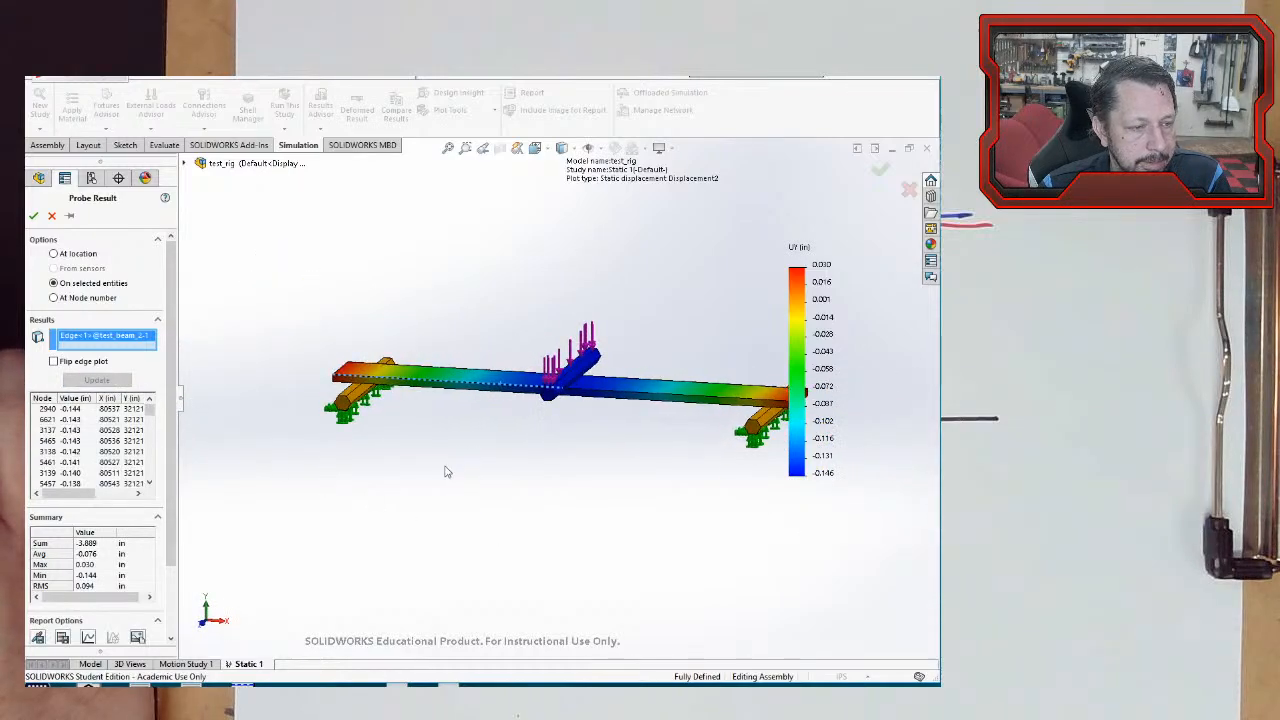
- Graph the Y displacement along the probed edge, flip the edge plot, graph it again, and close the graph
{"action": "left_click", "coordinate": [88, 637]}
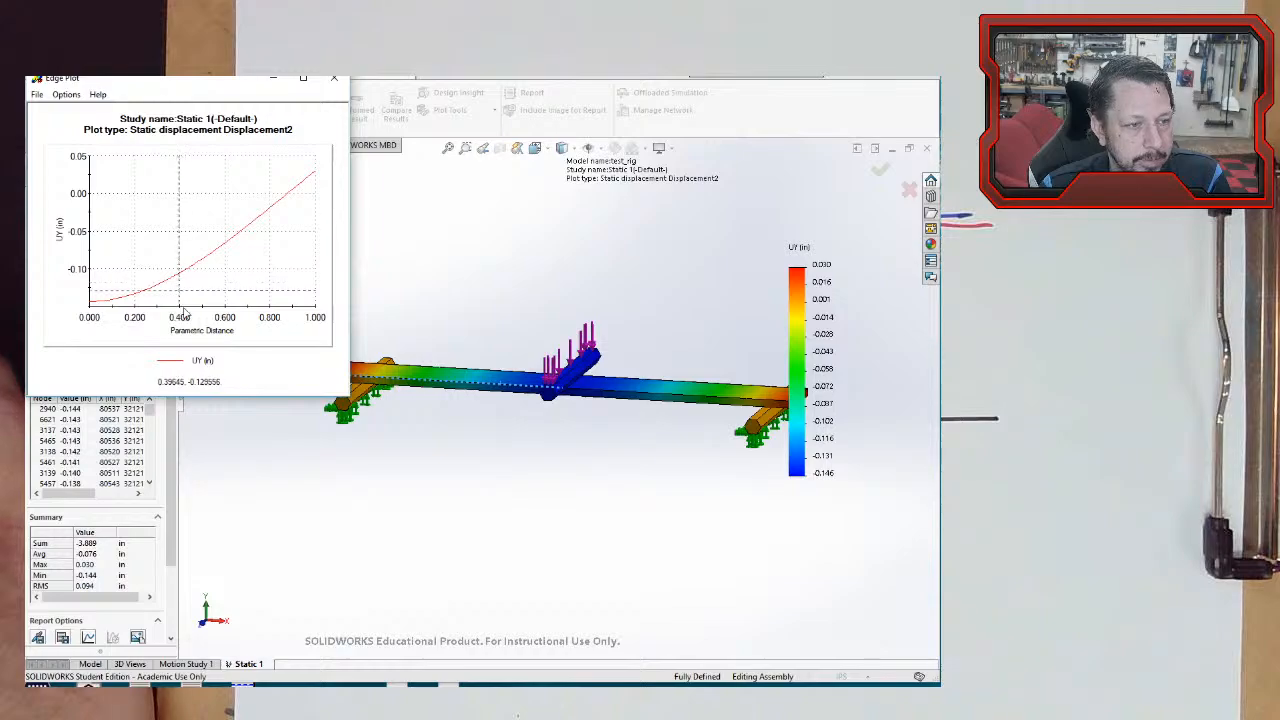
{"action": "left_click", "coordinate": [334, 78]}
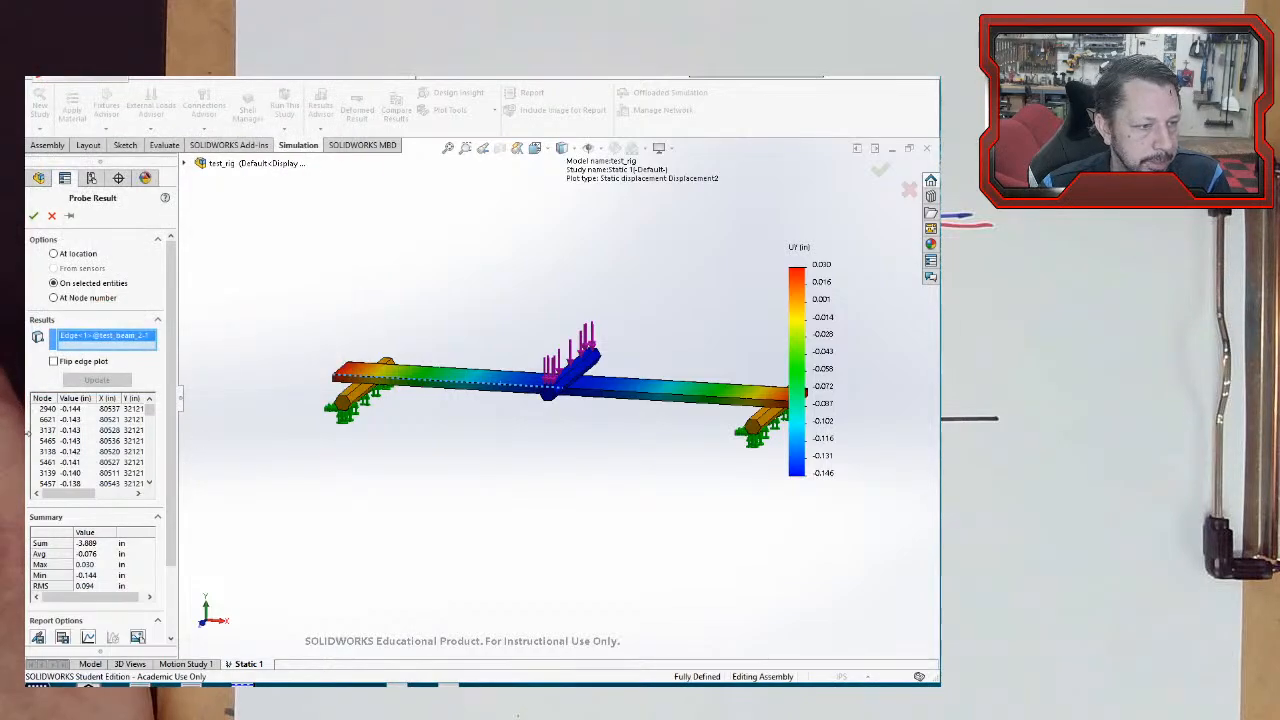
{"action": "left_click", "coordinate": [54, 362]}
{"action": "left_click", "coordinate": [88, 637]}
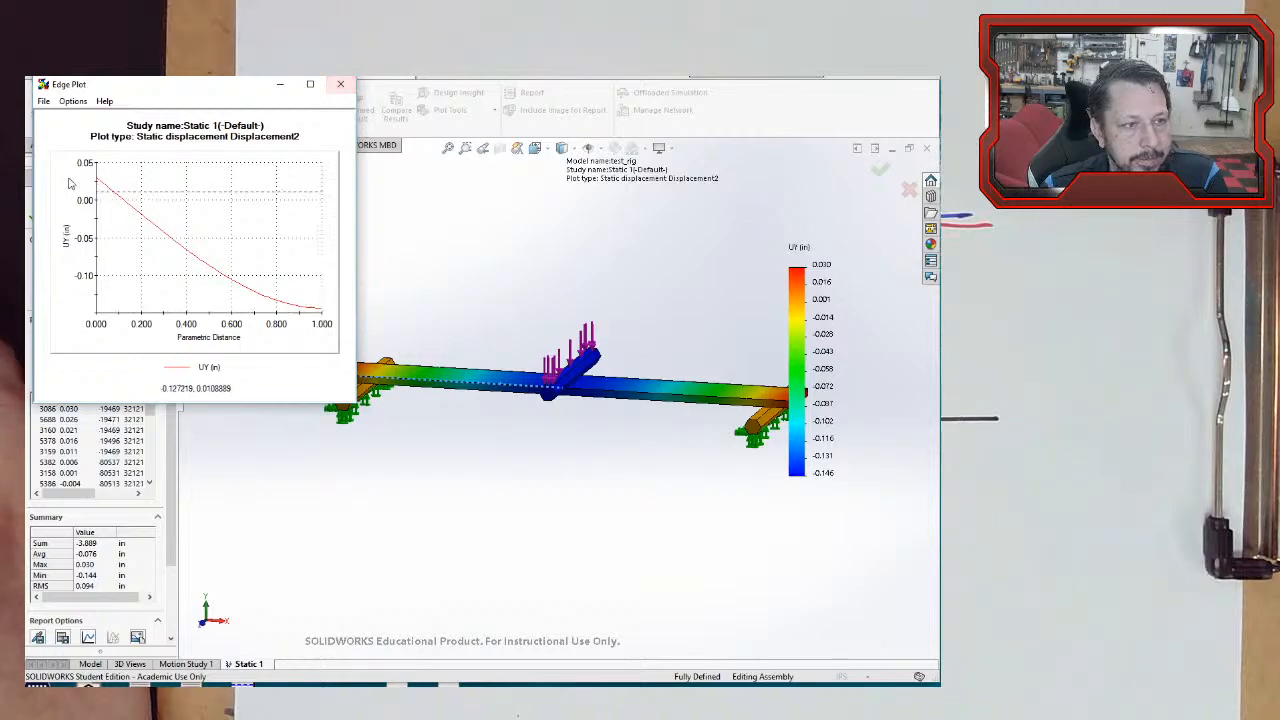
{"action": "left_click", "coordinate": [340, 84]}
{"action": "scroll", "coordinate": [126, 535], "scroll_direction": "down", "scroll_amount": 3}
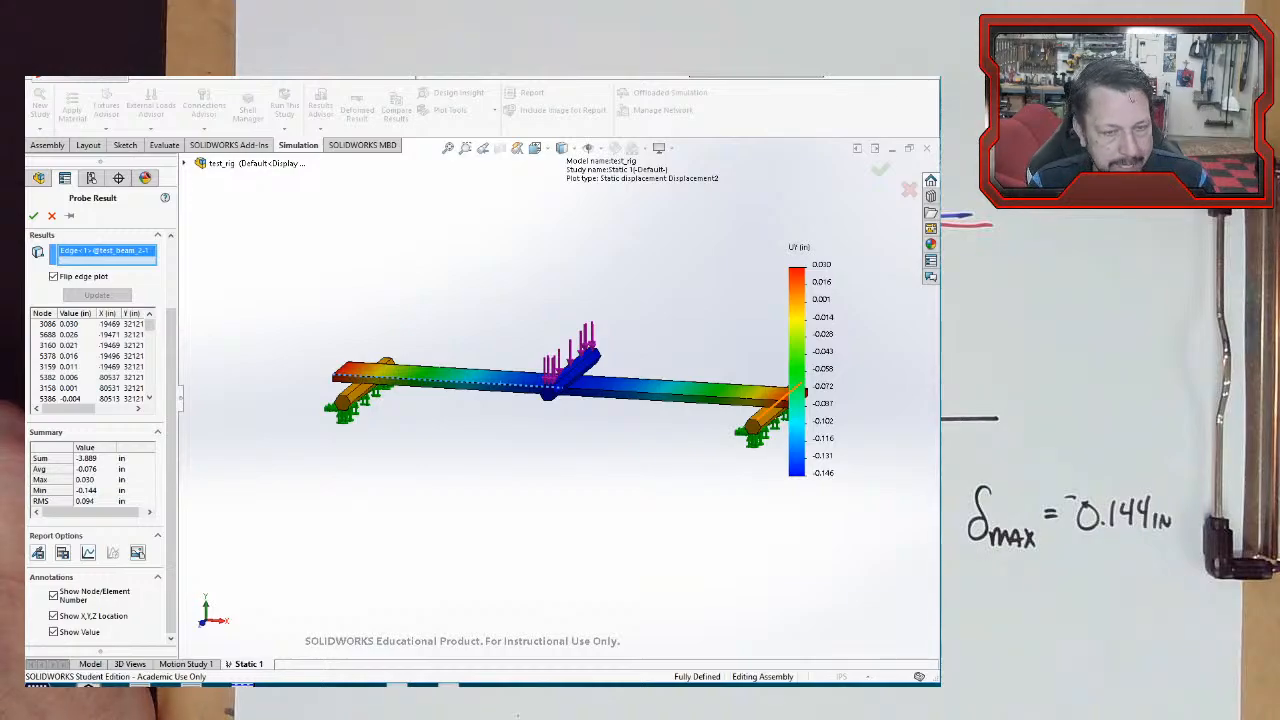
- Switch to the blank PTC Mathcad Prime worksheet and place the insertion point near the worksheet's upper-left area
{"action": "key", "text": "alt+Tab"}
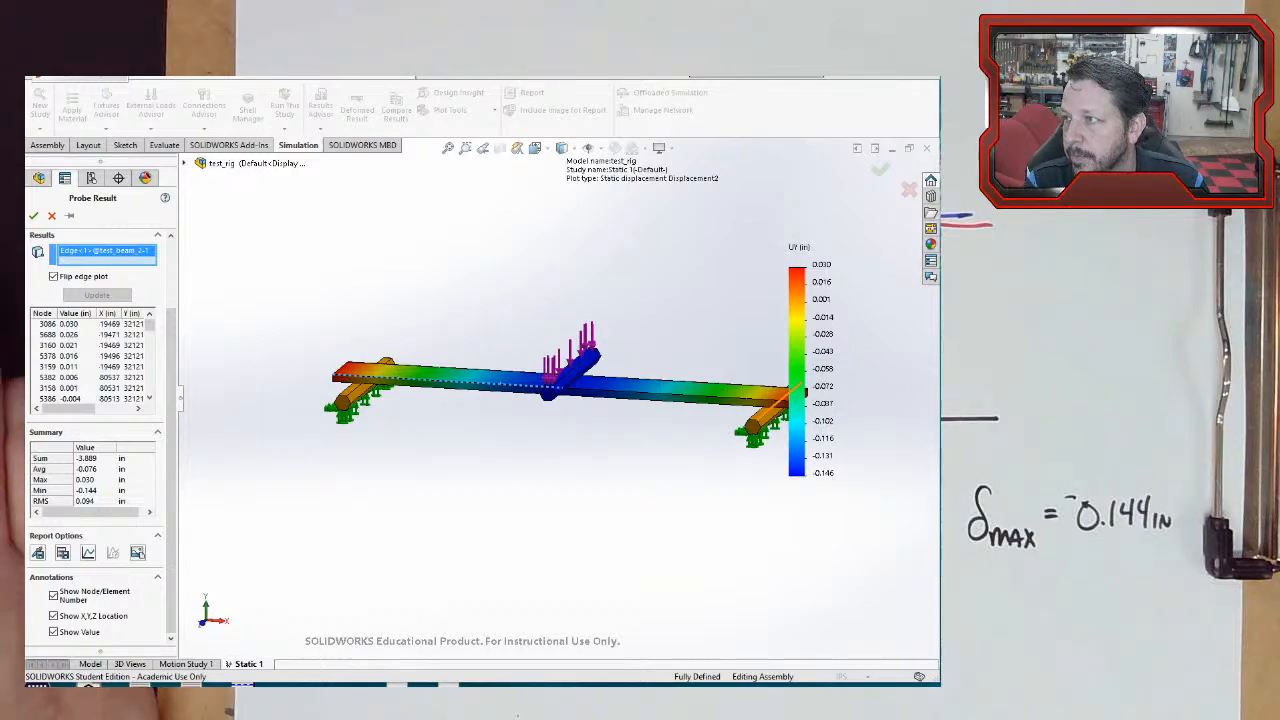
{"action": "left_click_drag", "start_coordinate": [938, 104], "coordinate": [650, 82]}
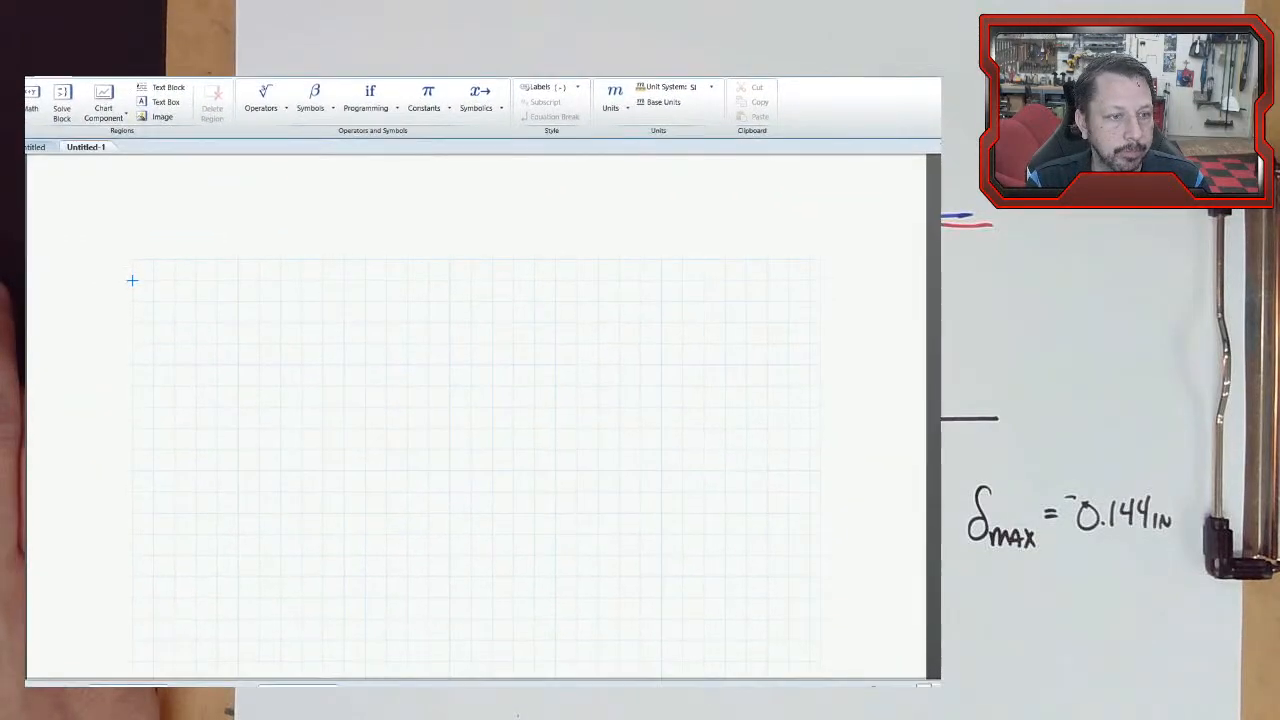
{"action": "left_click", "coordinate": [193, 326]}
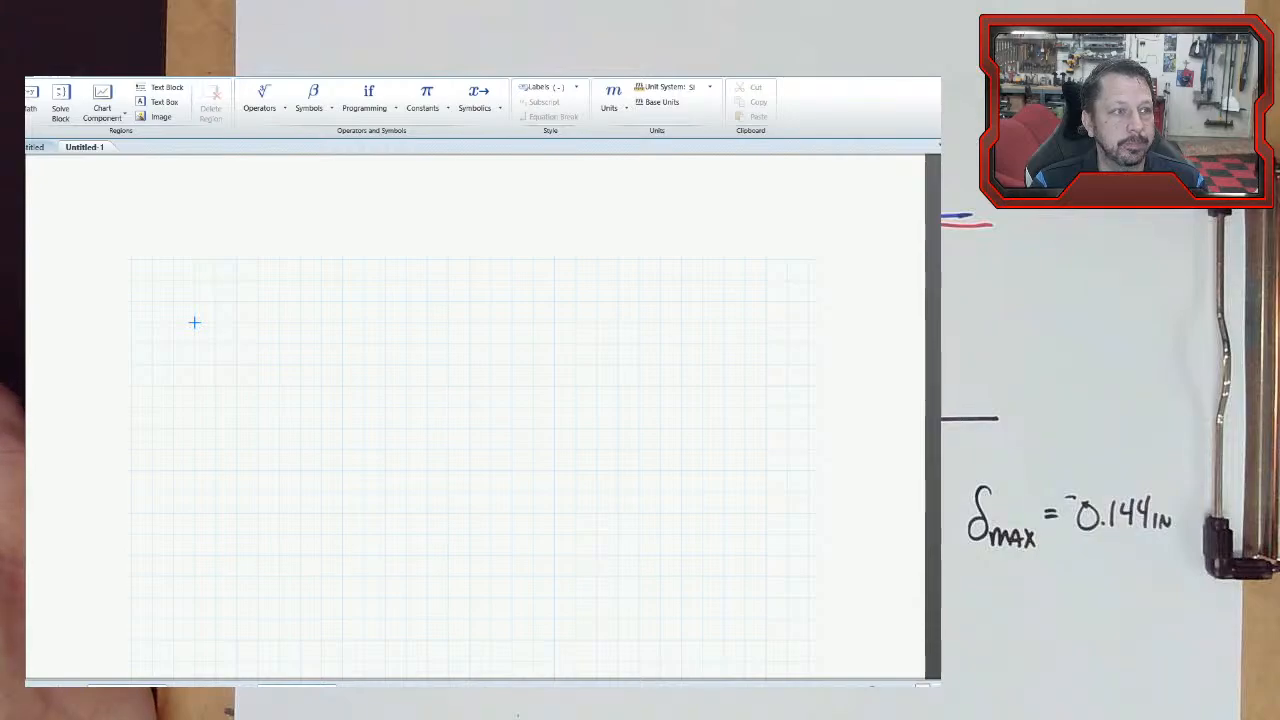
{"action": "left_click", "coordinate": [239, 364]}
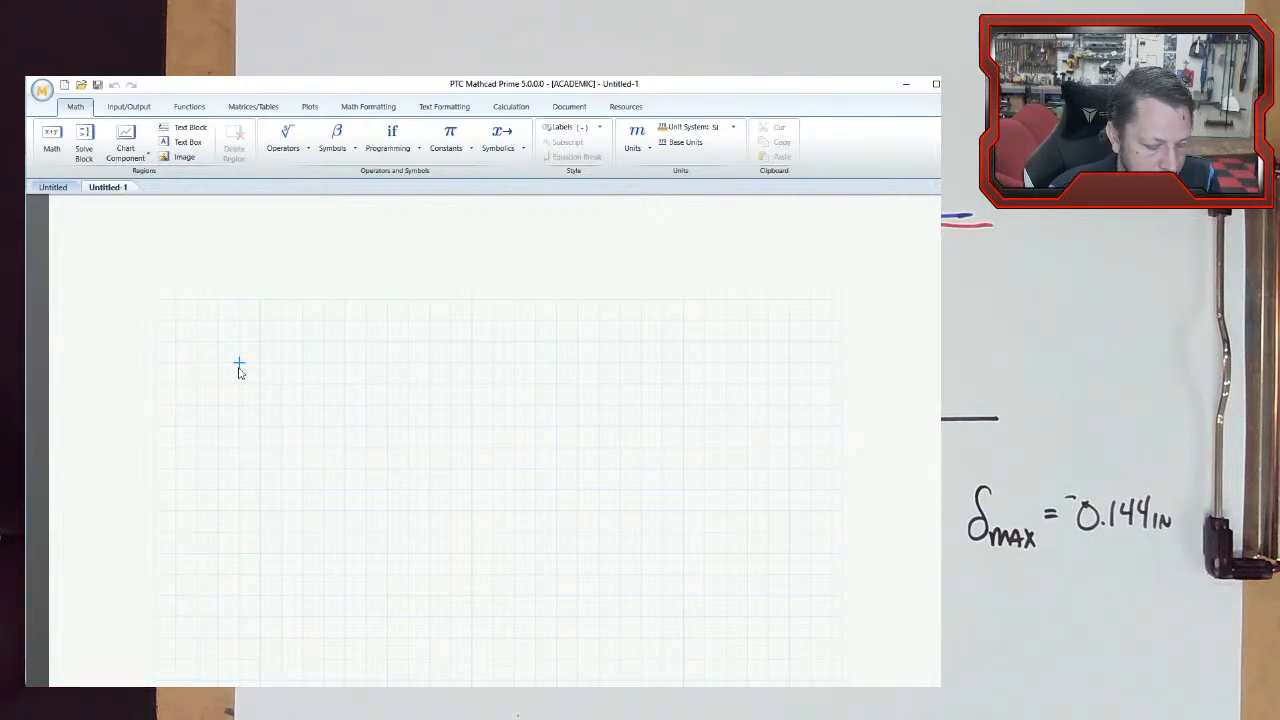
- Write the symbolic deflection formula δmax = −P·L³ / (48·E·I) on the worksheet
{"action": "type", "text": "d"}
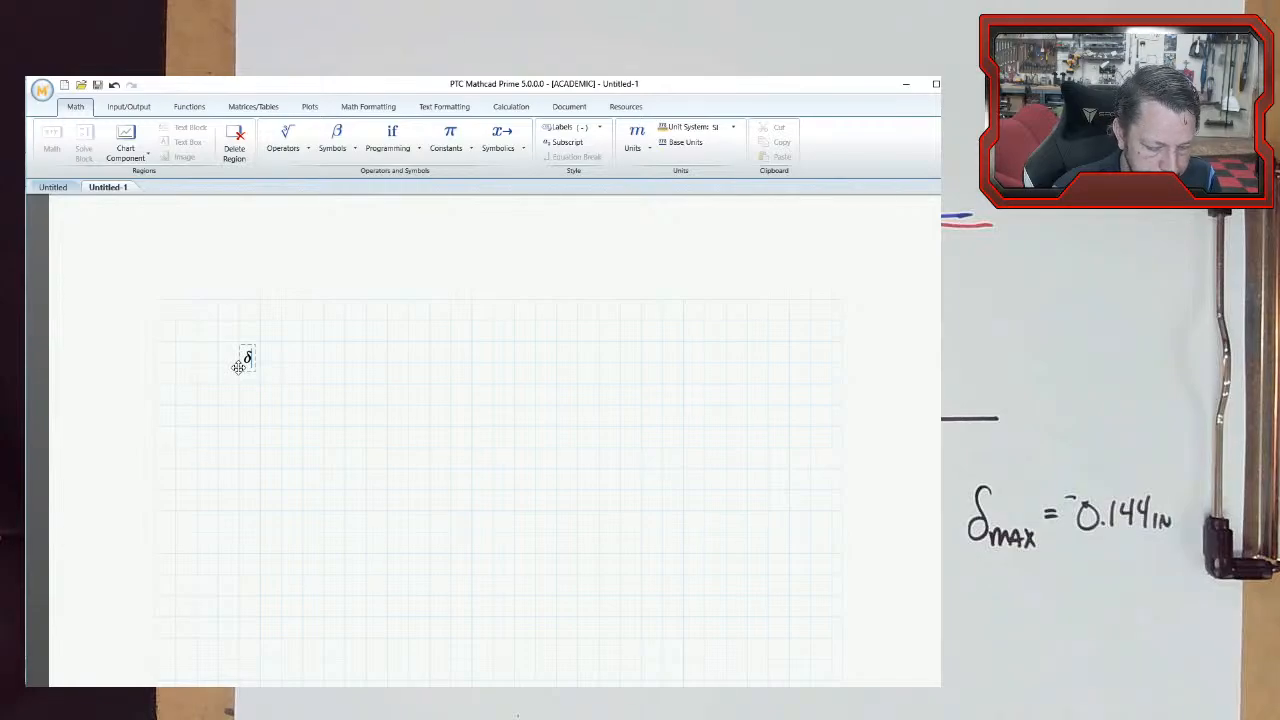
{"action": "type", "text": "max=−P·L"}
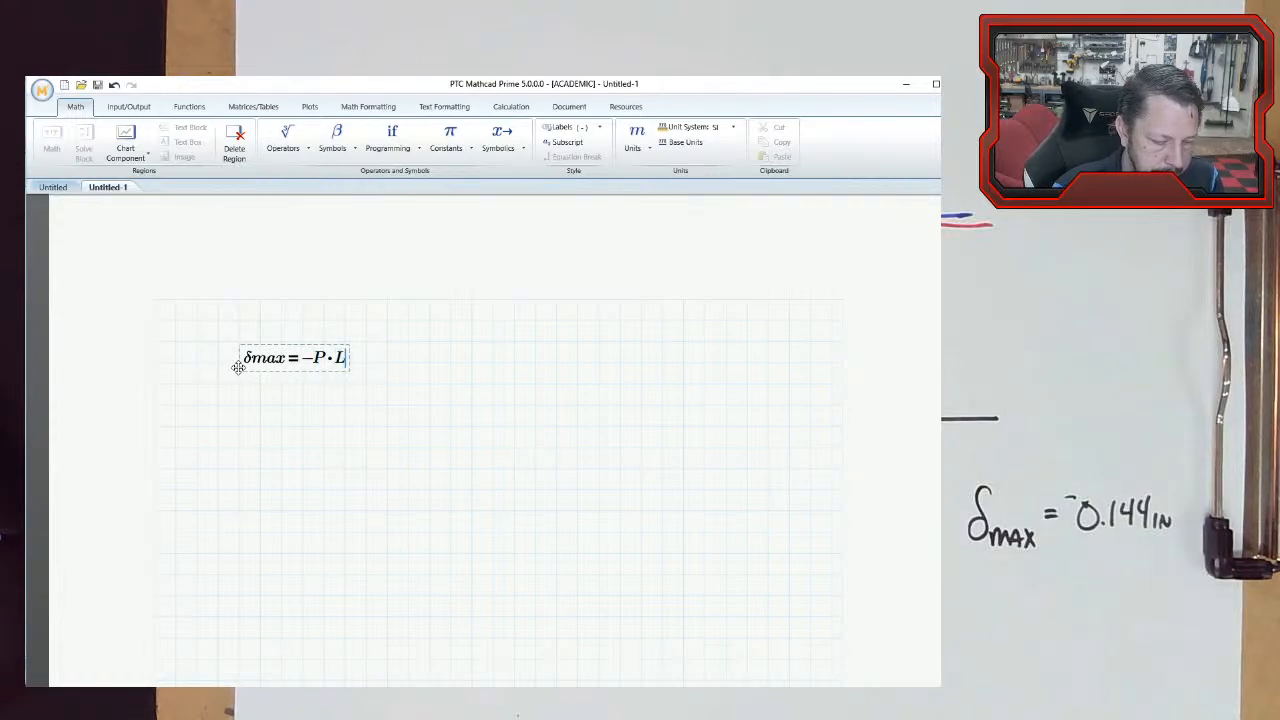
{"action": "key", "text": "BackSpace"}
{"action": "key", "text": "BackSpace"}
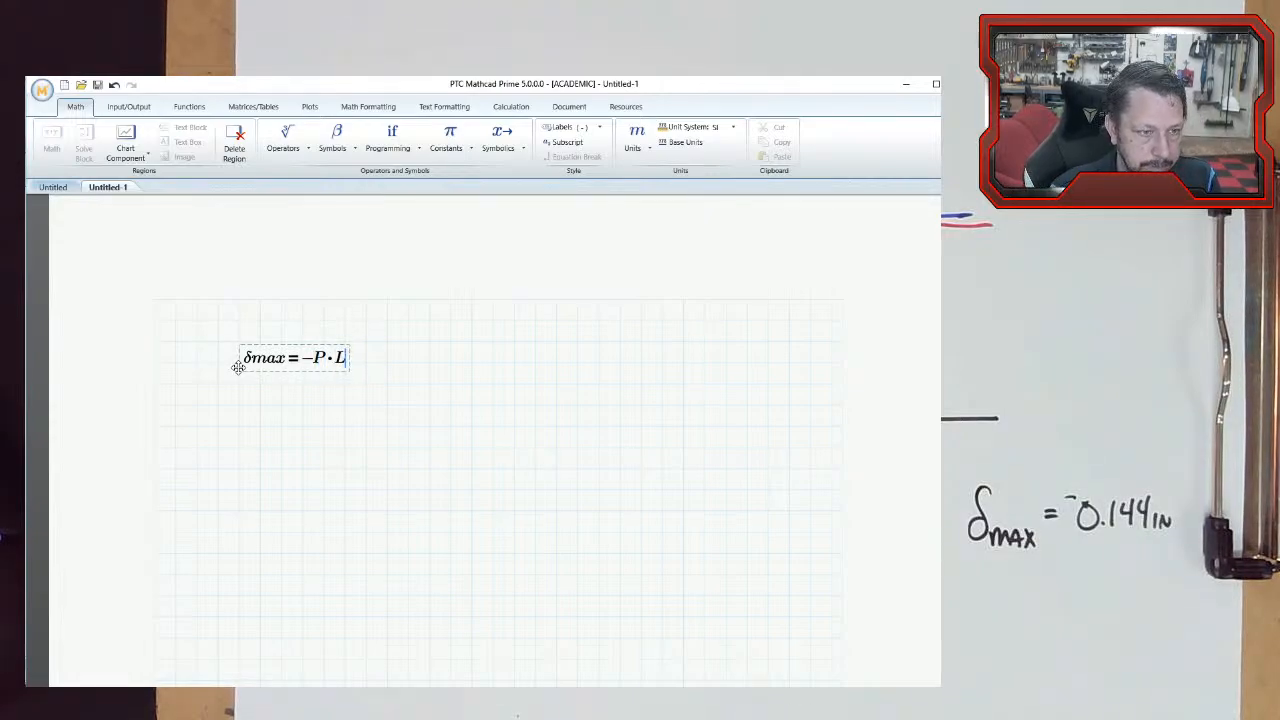
{"action": "key", "text": "space"}
{"action": "key", "text": "space"}
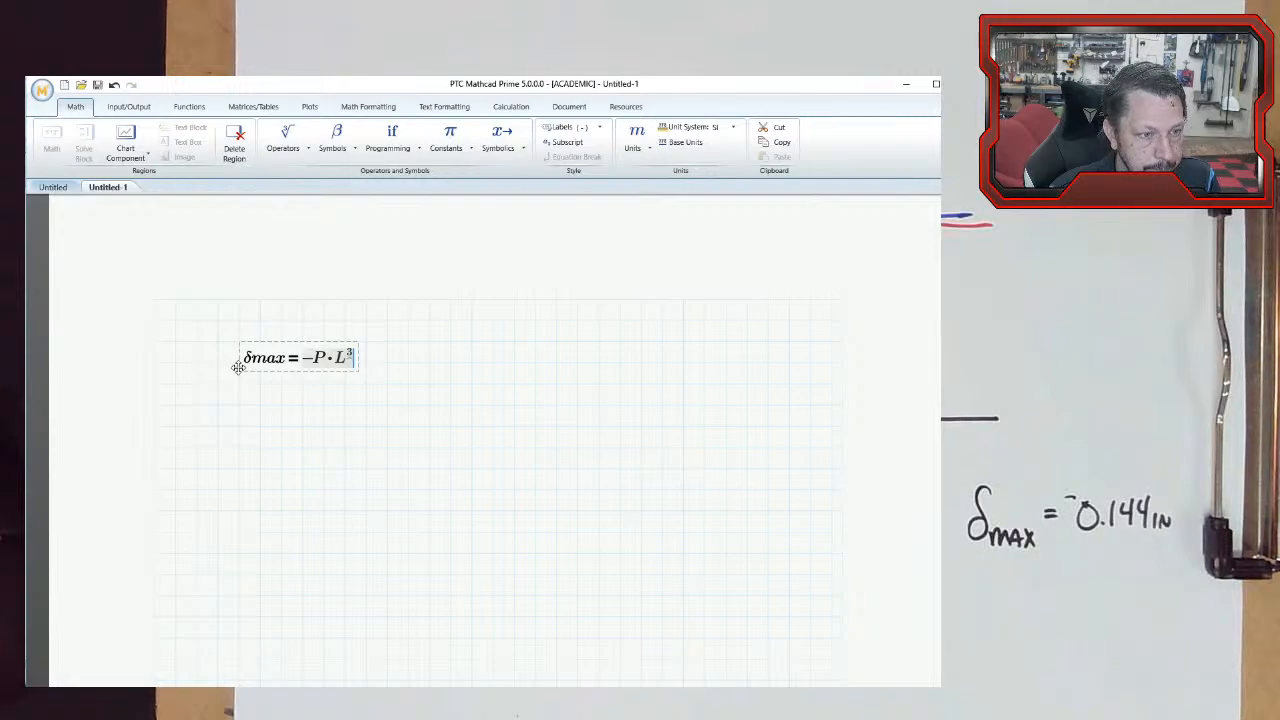
{"action": "type", "text": "/"}
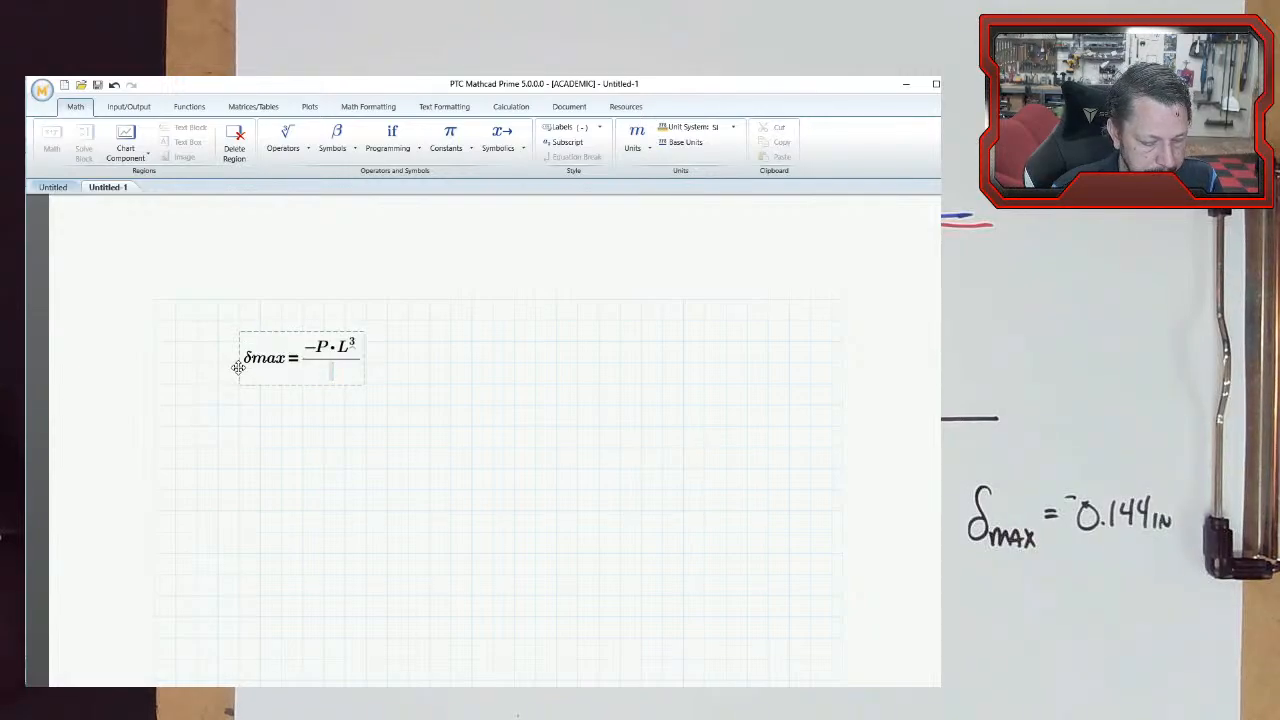
{"action": "type", "text": "48*e*"}
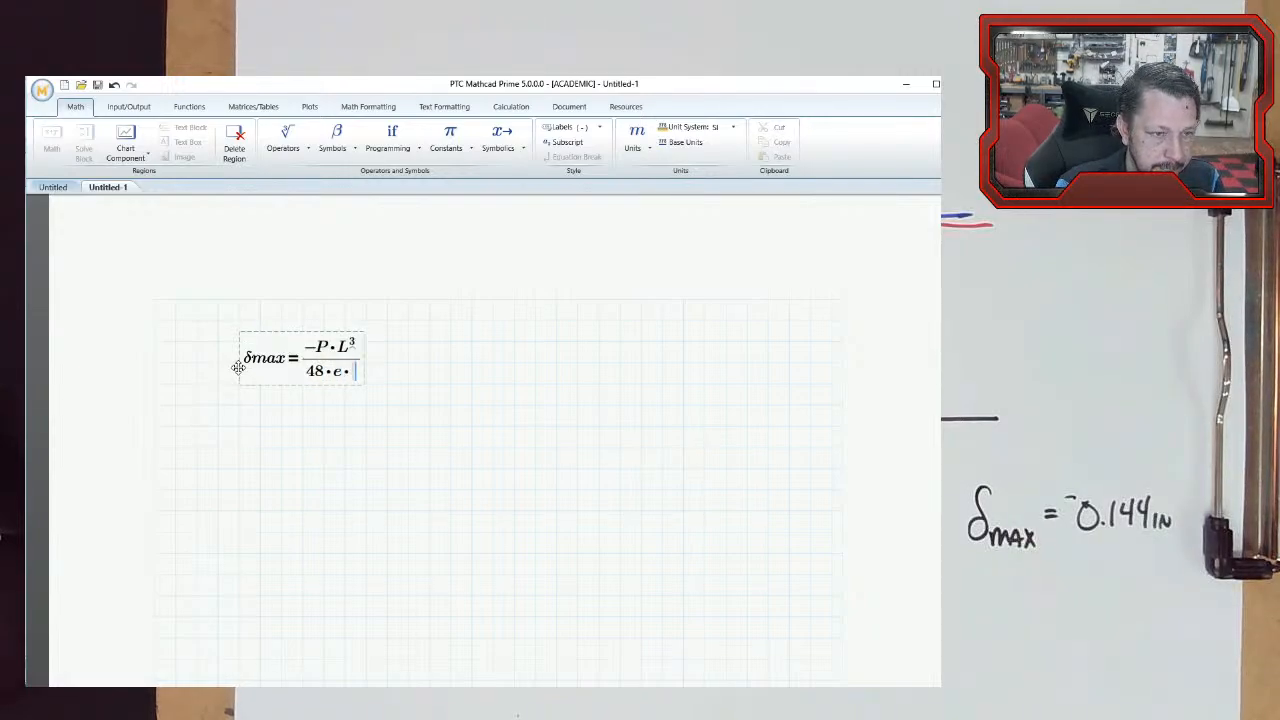
{"action": "key", "text": "BackSpace"}
{"action": "key", "text": "BackSpace"}
{"action": "type", "text": "E"}
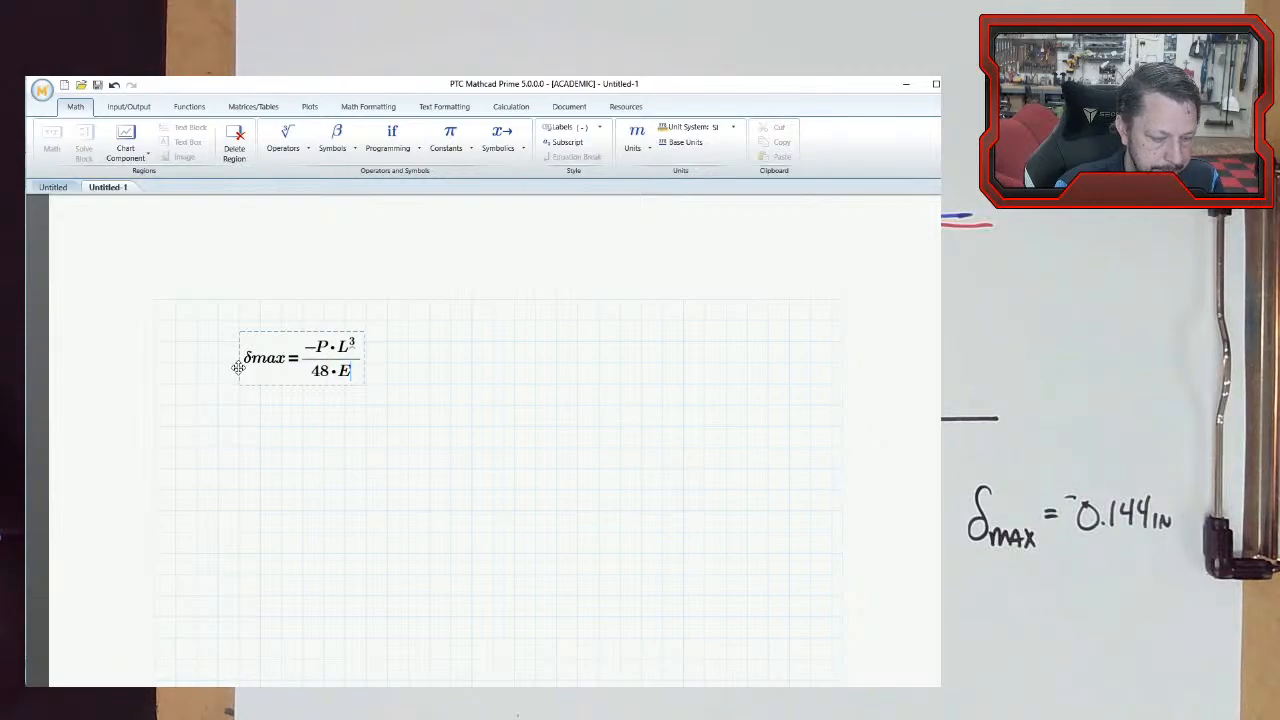
{"action": "type", "text": "*I"}
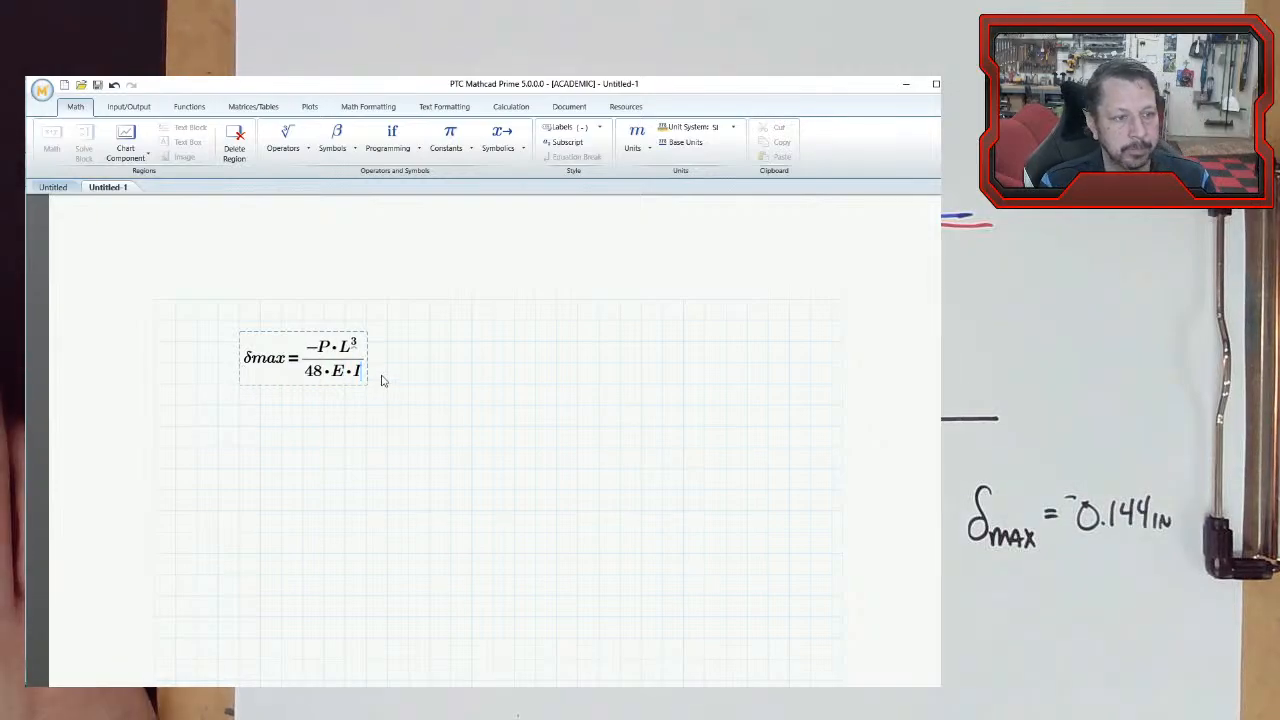
{"action": "left_click", "coordinate": [366, 405]}
- Below the formula, define δmax as −0.144 in
{"action": "left_click", "coordinate": [240, 447]}
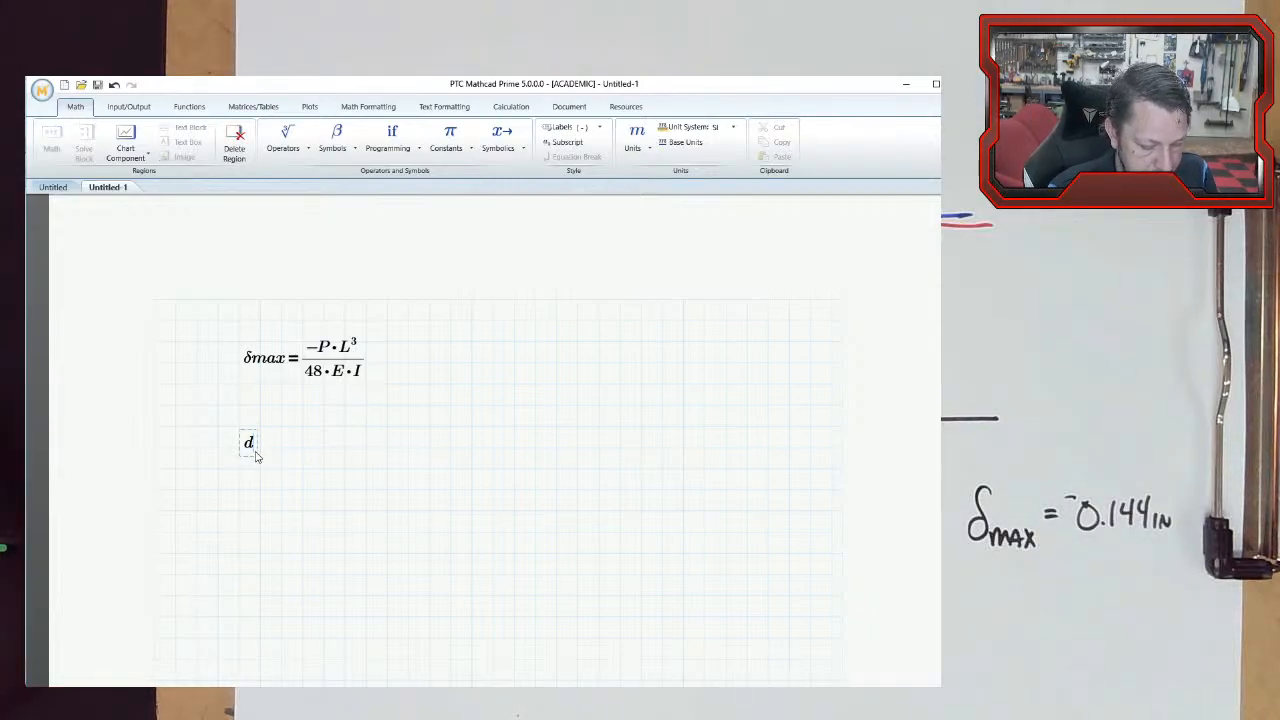
{"action": "type", "text": "max"}
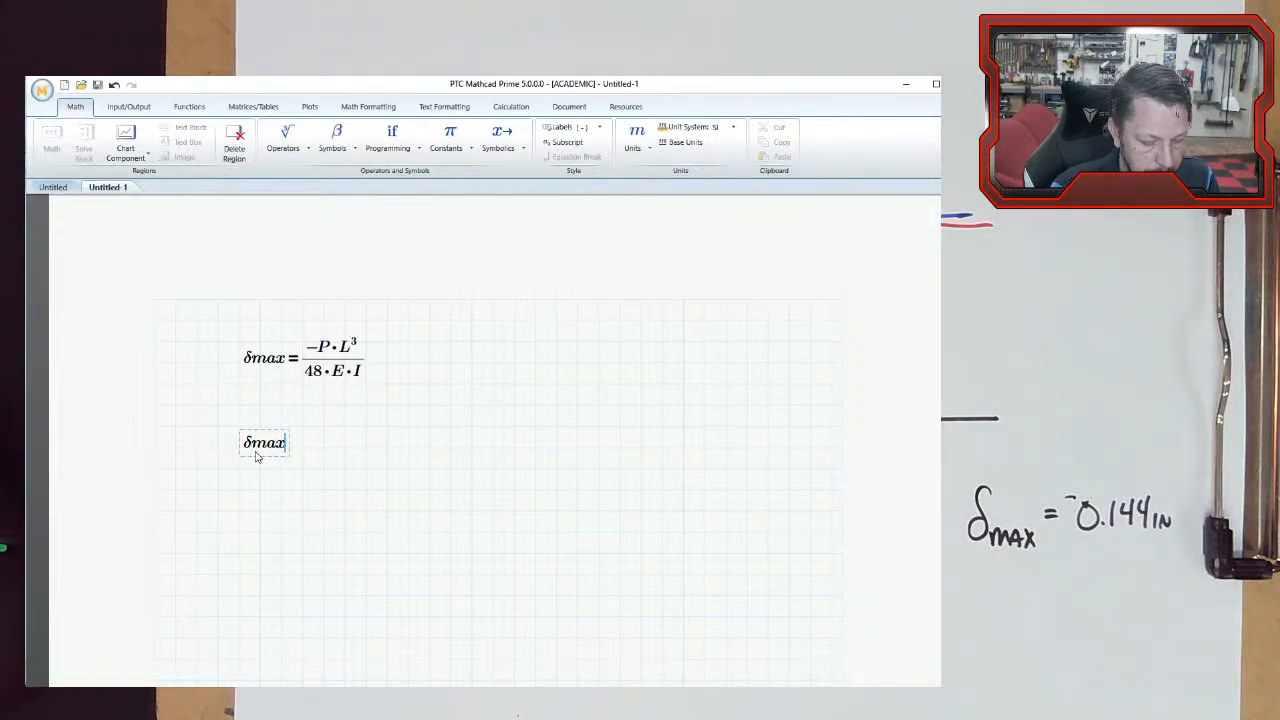
{"action": "type", "text": ":"}
{"action": "type", "text": ":-"}
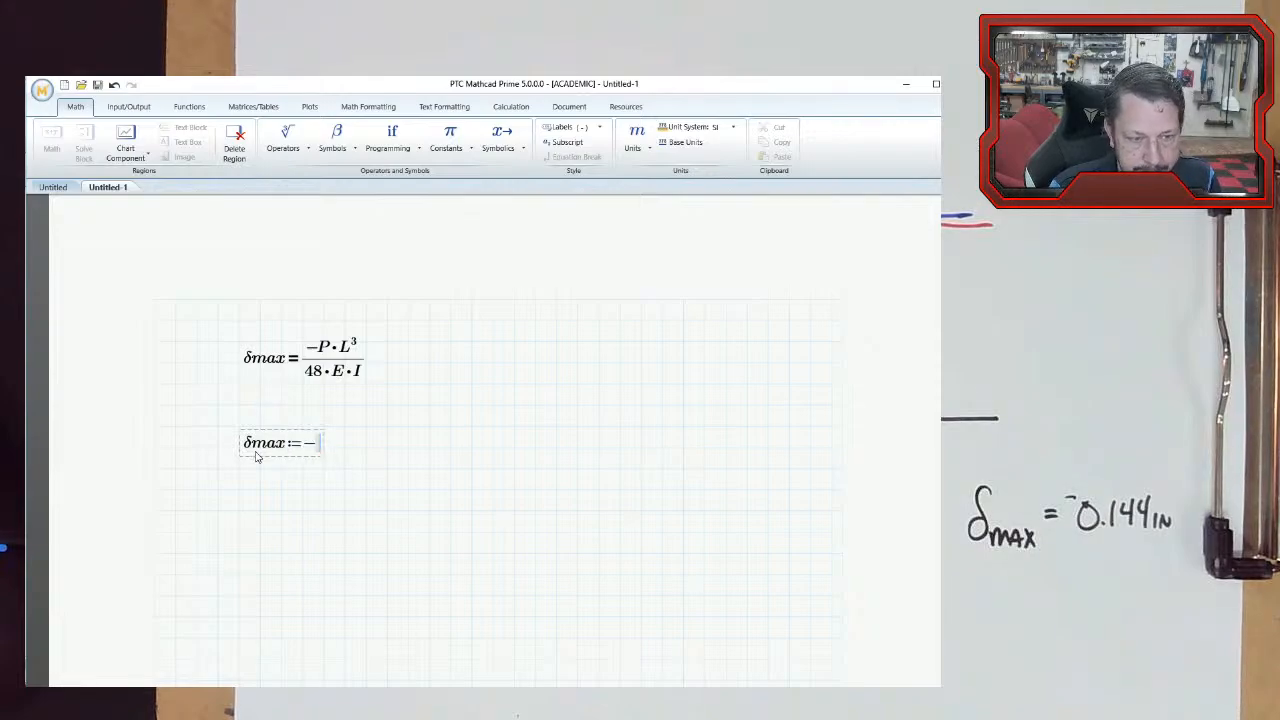
{"action": "type", "text": "0."}
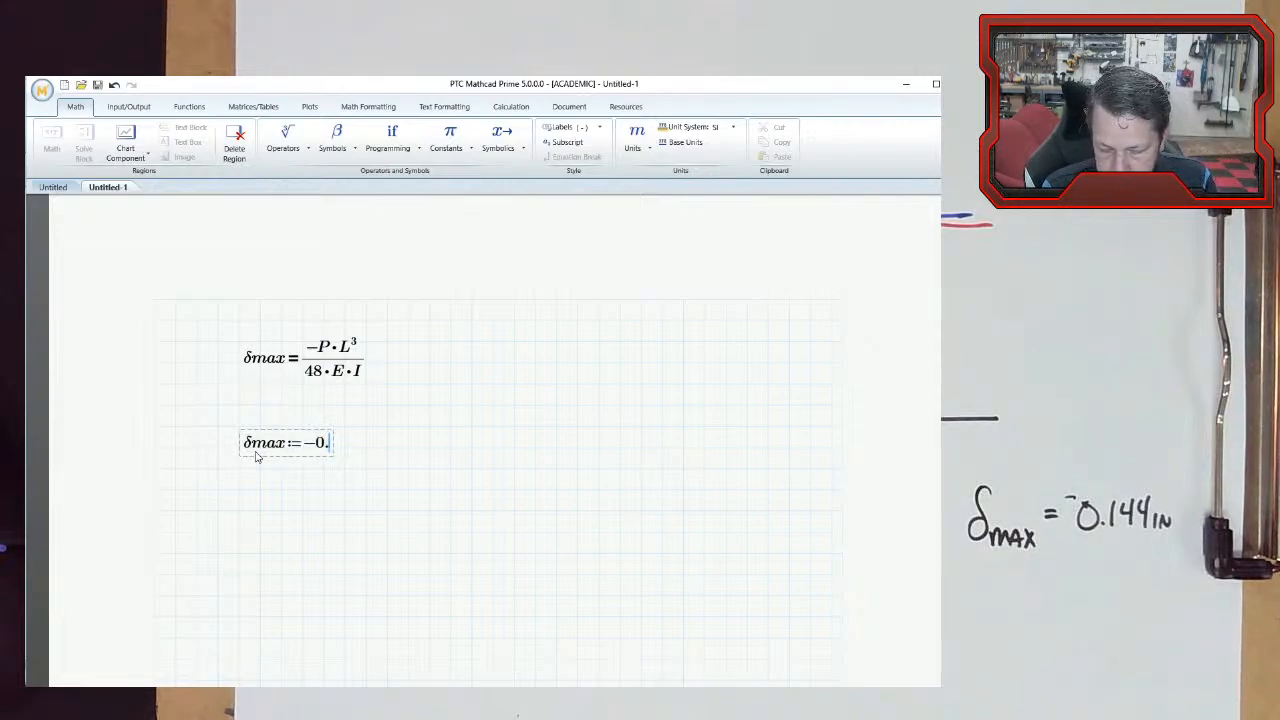
{"action": "type", "text": "144in"}
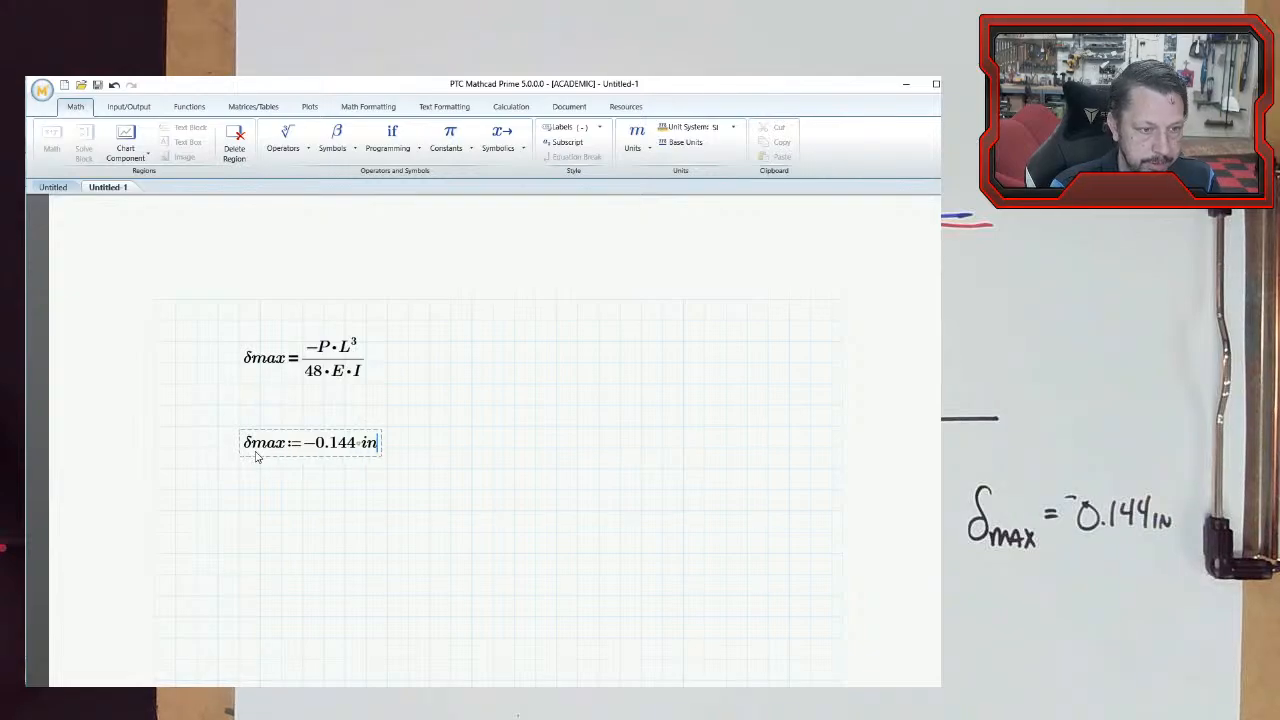
{"action": "key", "text": "Return"}
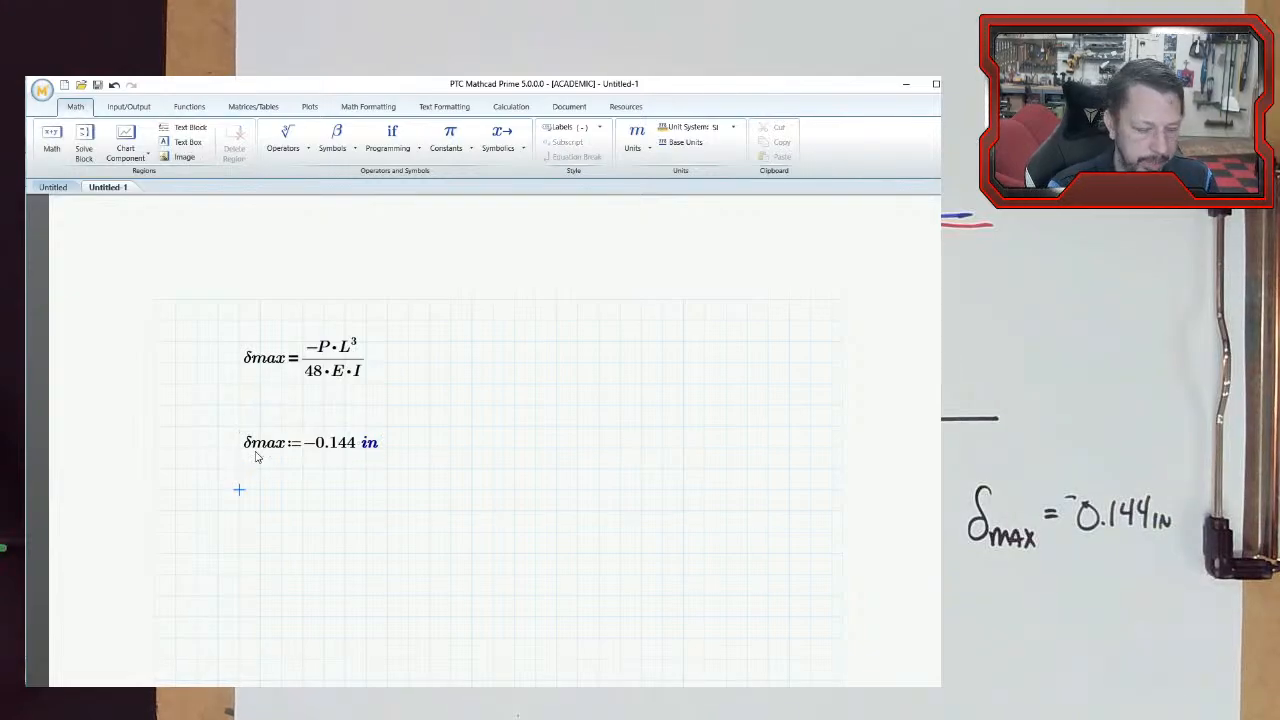
- Define the load P as 100 lbf beneath the deflection value
{"action": "type", "text": "P"}
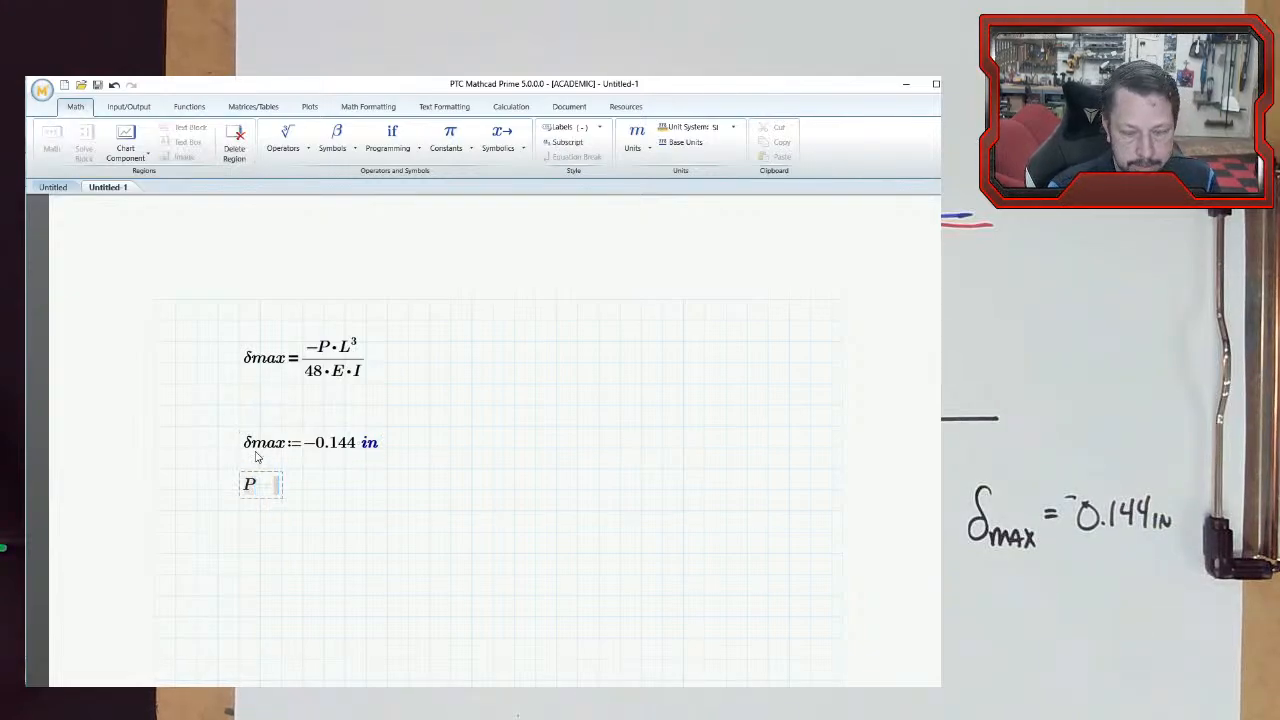
{"action": "type", "text": ":=100·lbf"}
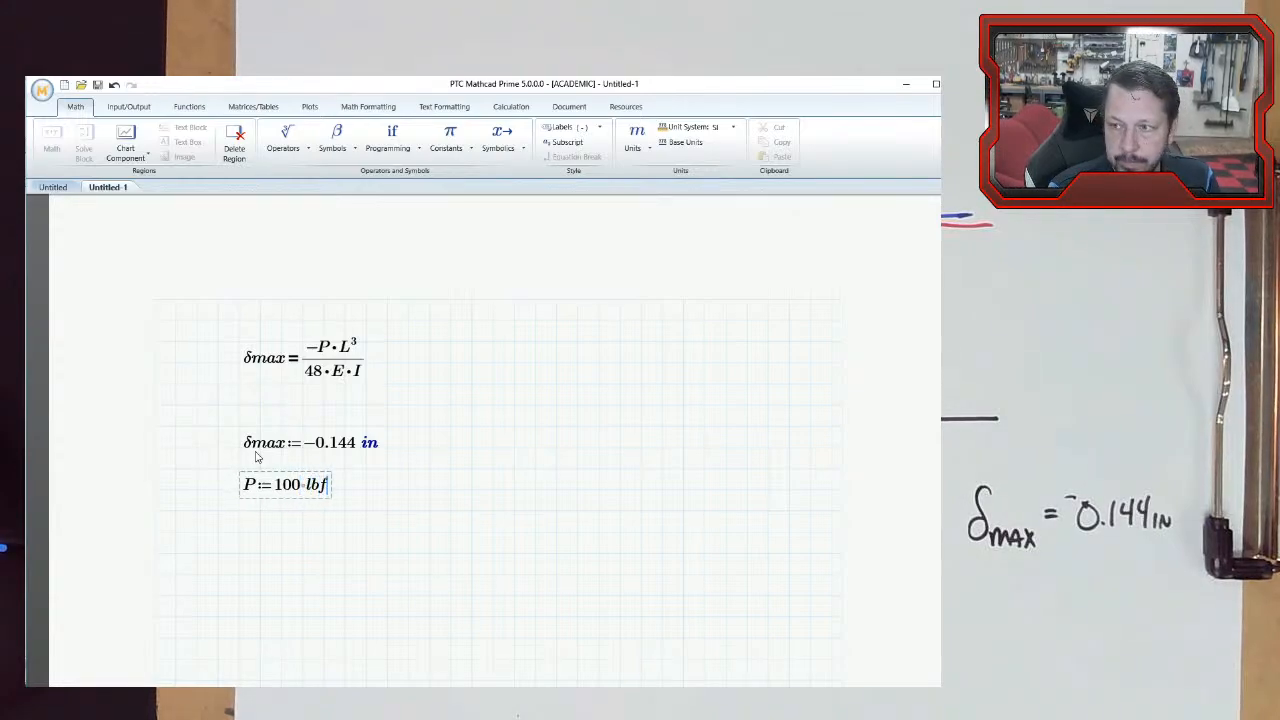
{"action": "key", "text": "Return"}
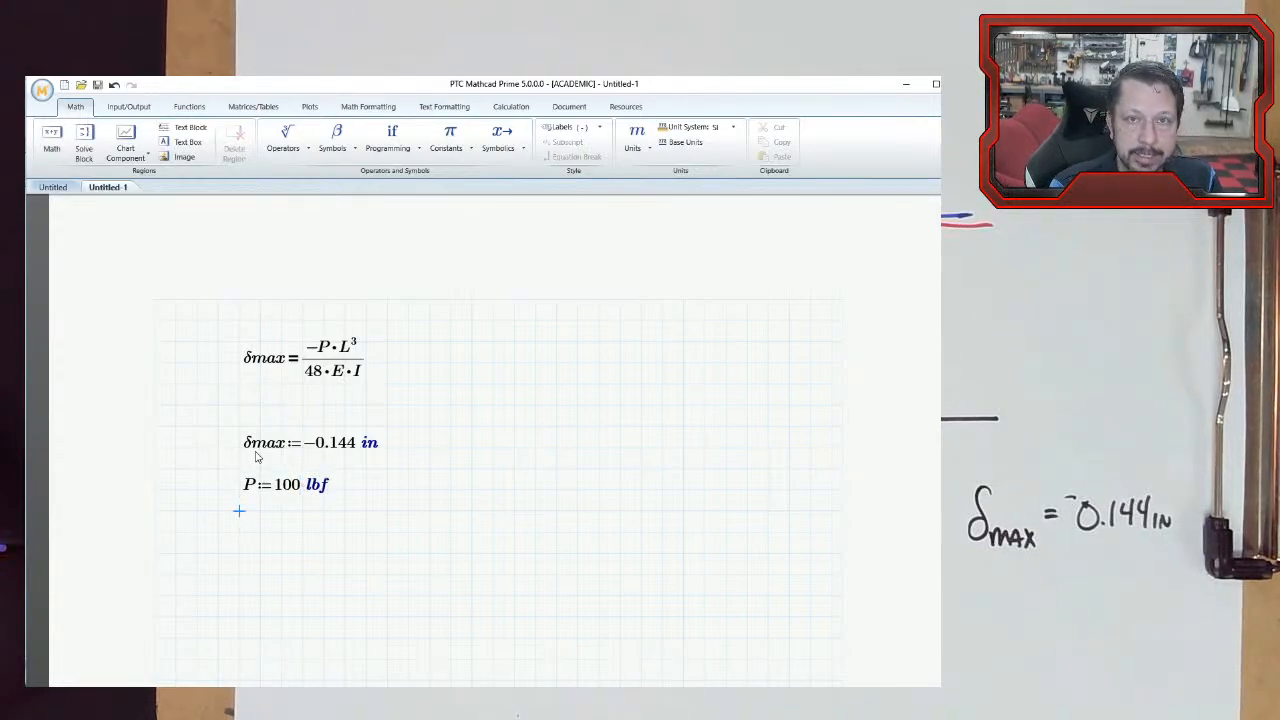
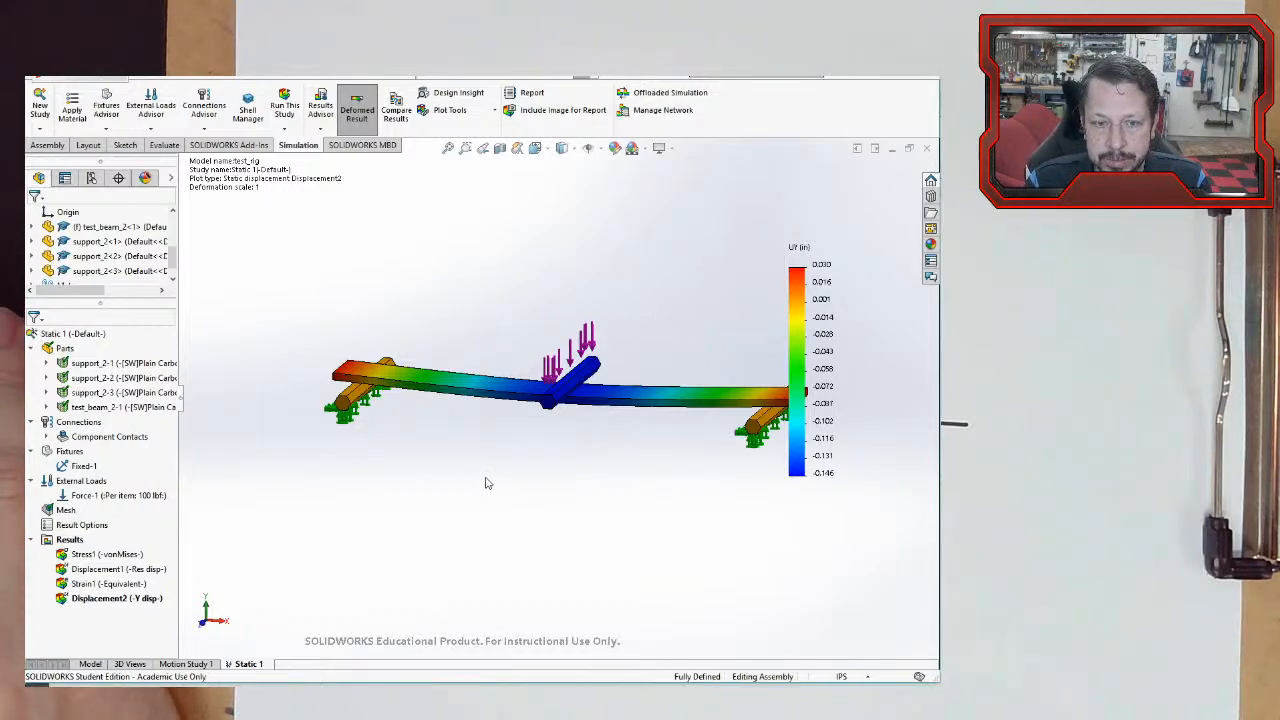
- Inspect the deformed Y displacement plot around the centre load bar and supports, from above and from below the beam
{"action": "scroll", "coordinate": [490, 483], "scroll_direction": "down", "scroll_amount": 5}
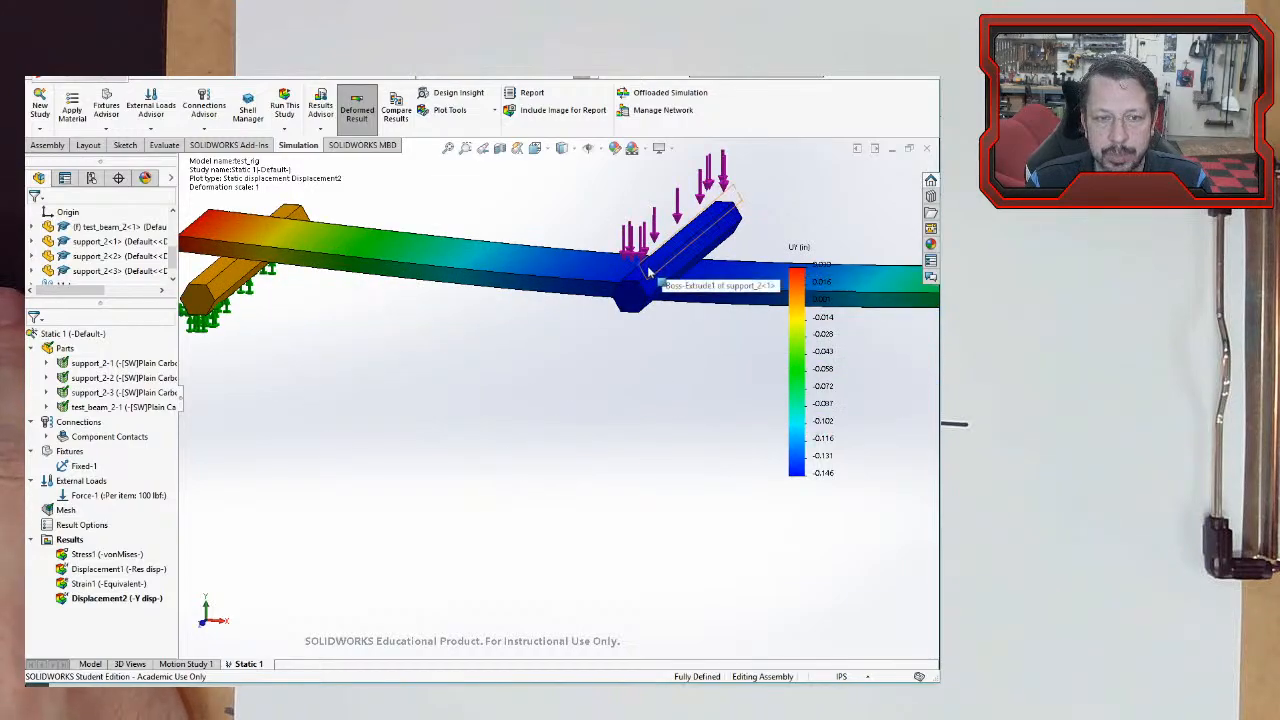
{"action": "middle_click_drag", "start_coordinate": [643, 391], "coordinate": [662, 293]}
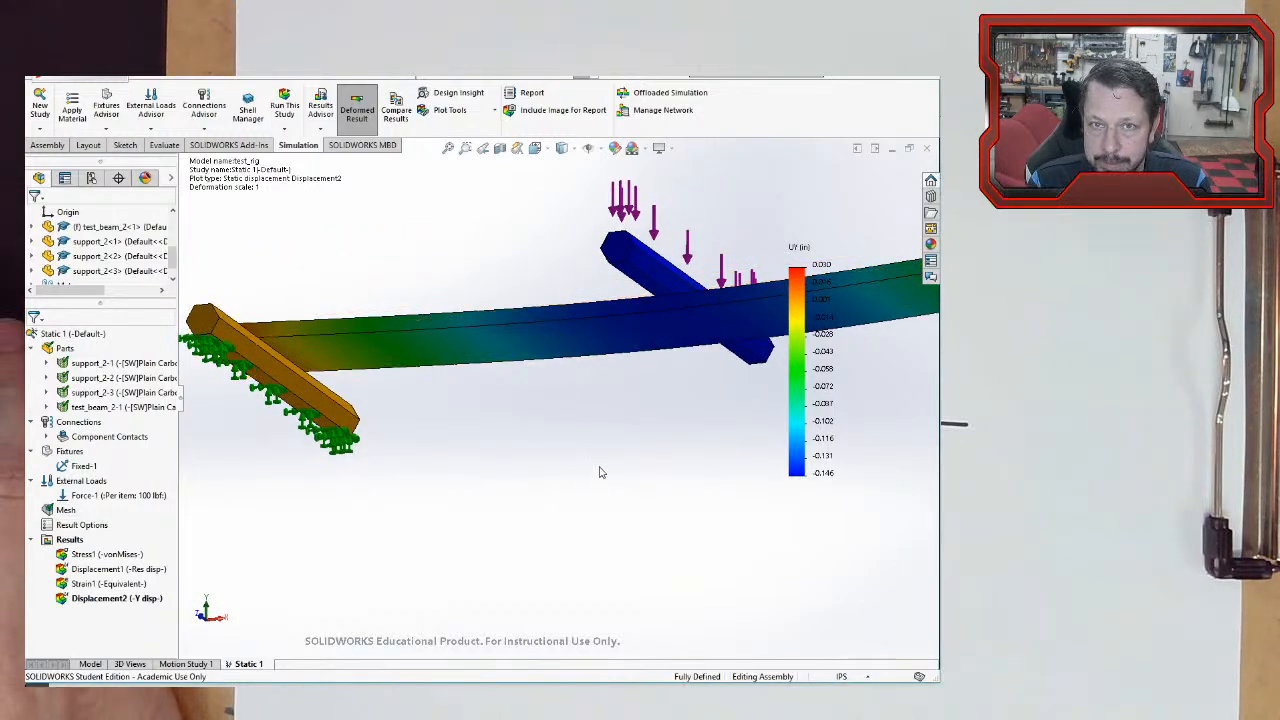
{"action": "middle_click_drag", "start_coordinate": [600, 472], "coordinate": [600, 558]}
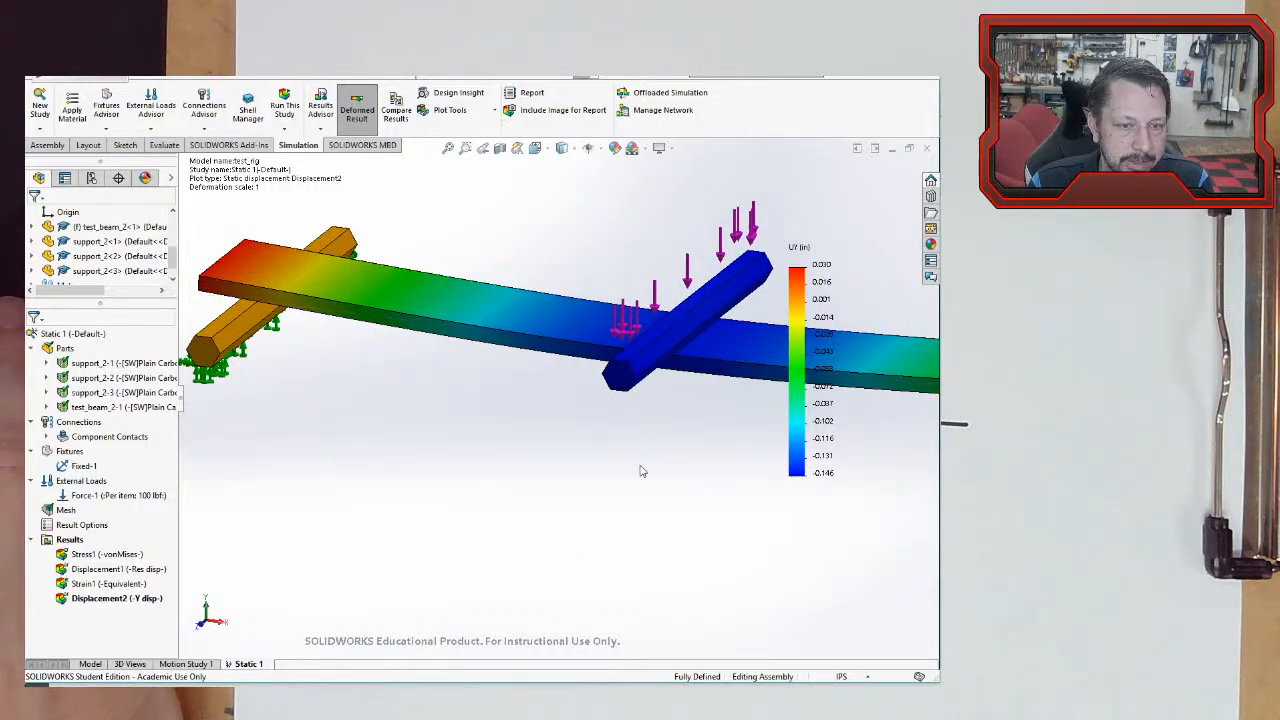
{"action": "scroll", "coordinate": [641, 471], "scroll_direction": "up", "scroll_amount": 4}
{"action": "scroll", "coordinate": [639, 471], "scroll_direction": "up", "scroll_amount": 2}
{"action": "scroll", "coordinate": [672, 366], "scroll_direction": "down", "scroll_amount": 2}
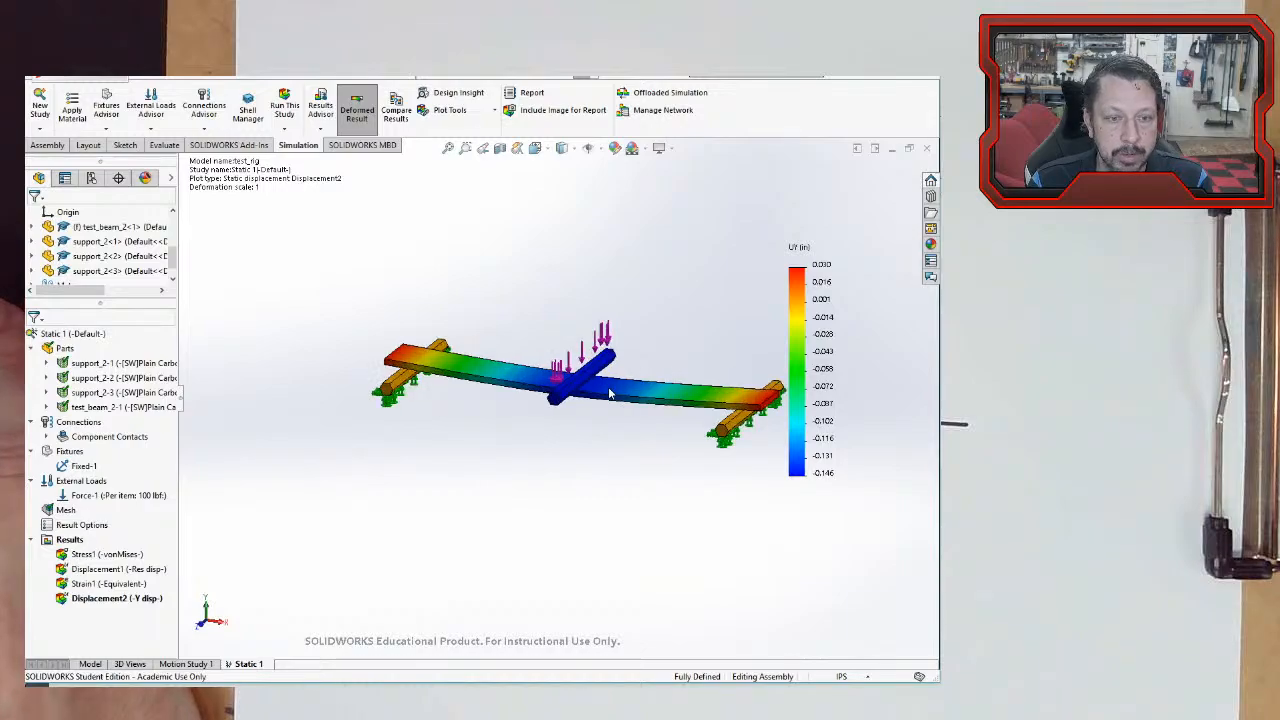
{"action": "scroll", "coordinate": [606, 393], "scroll_direction": "down", "scroll_amount": 2}
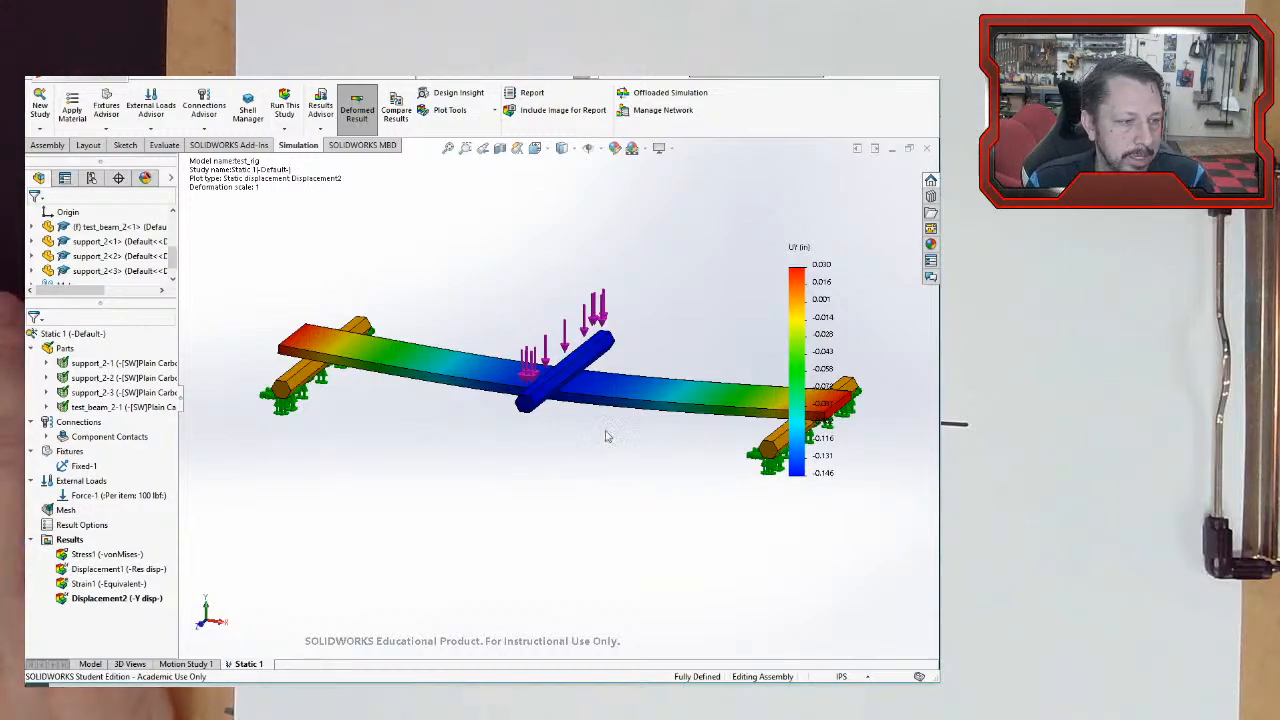
- Review the test beam's Plain Carbon Steel material properties in English (IPS) units, and close the material dialog without applying changes
{"action": "left_click", "coordinate": [88, 407]}
{"action": "right_click", "coordinate": [88, 407]}
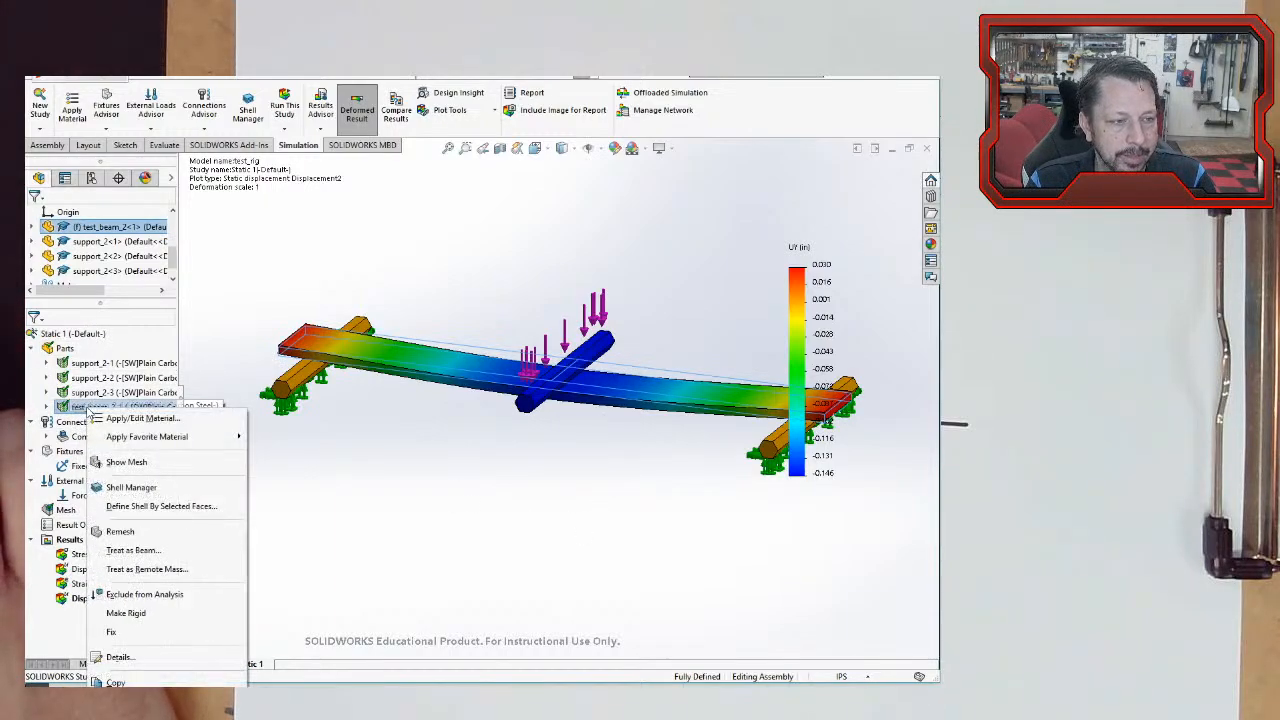
{"action": "mouse_move", "coordinate": [176, 445]}
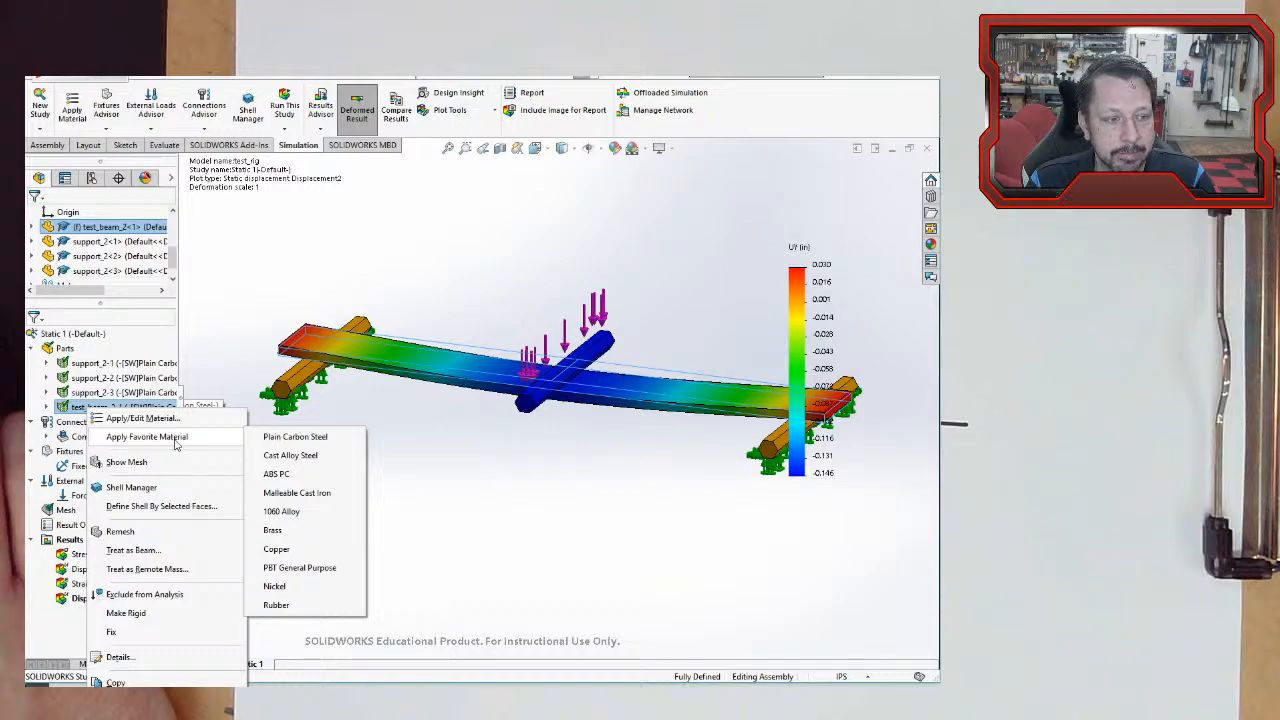
{"action": "left_click", "coordinate": [143, 418]}
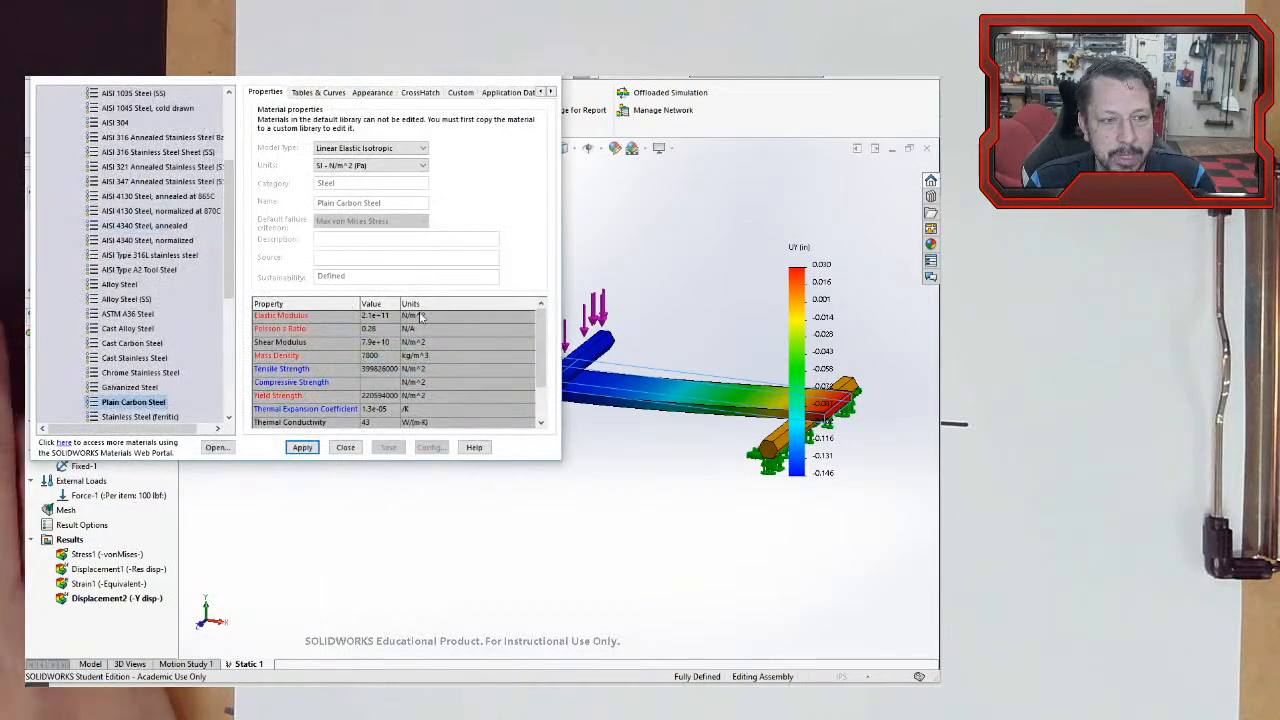
{"action": "left_click", "coordinate": [370, 165]}
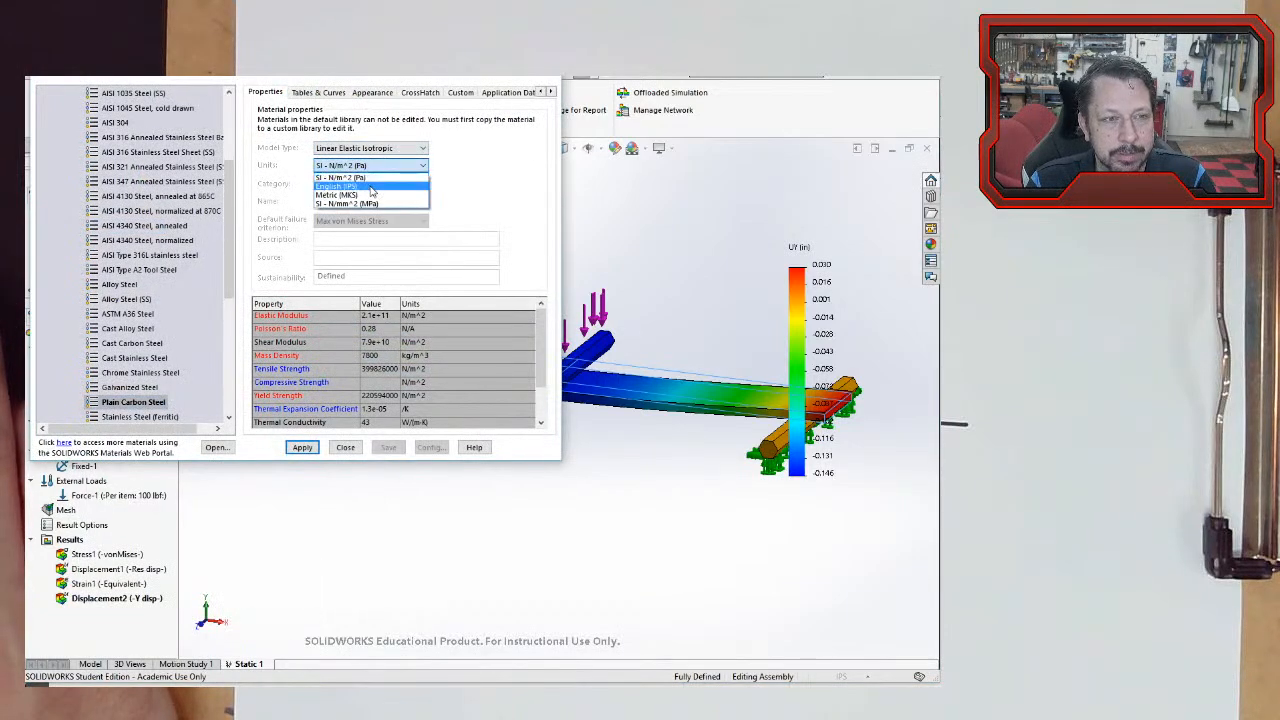
{"action": "left_click", "coordinate": [370, 187]}
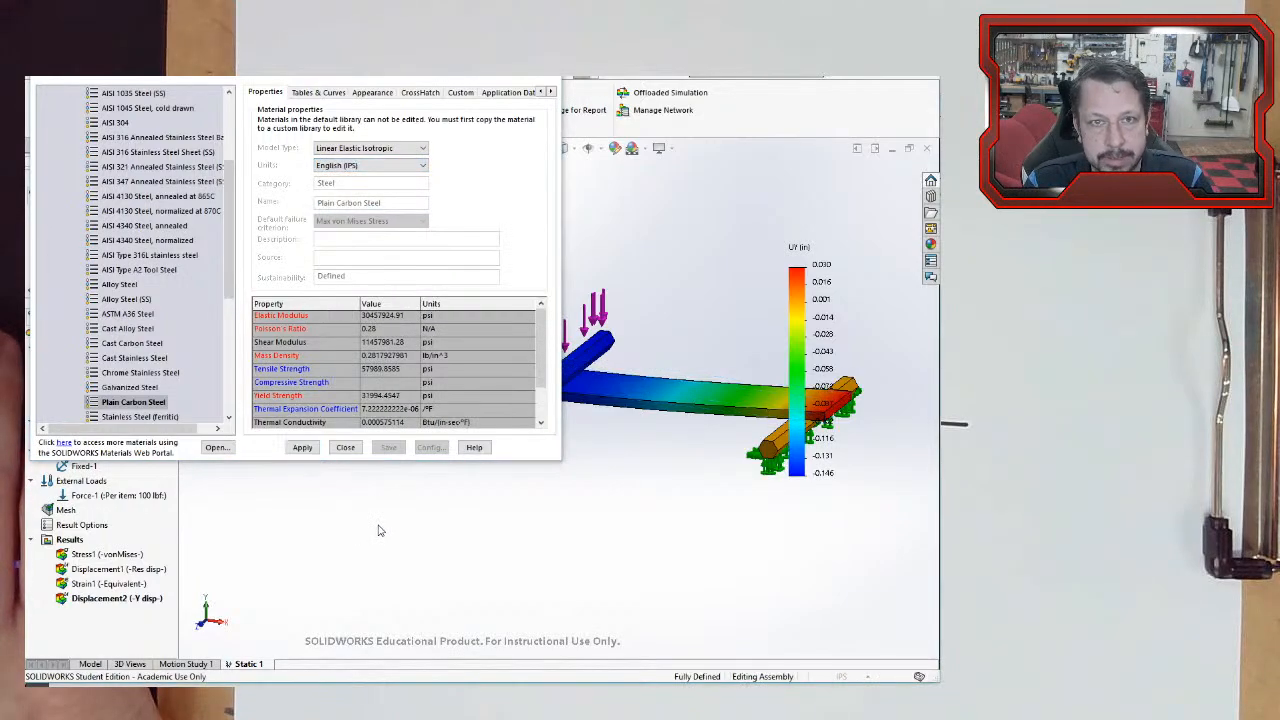
{"action": "left_click", "coordinate": [345, 447]}
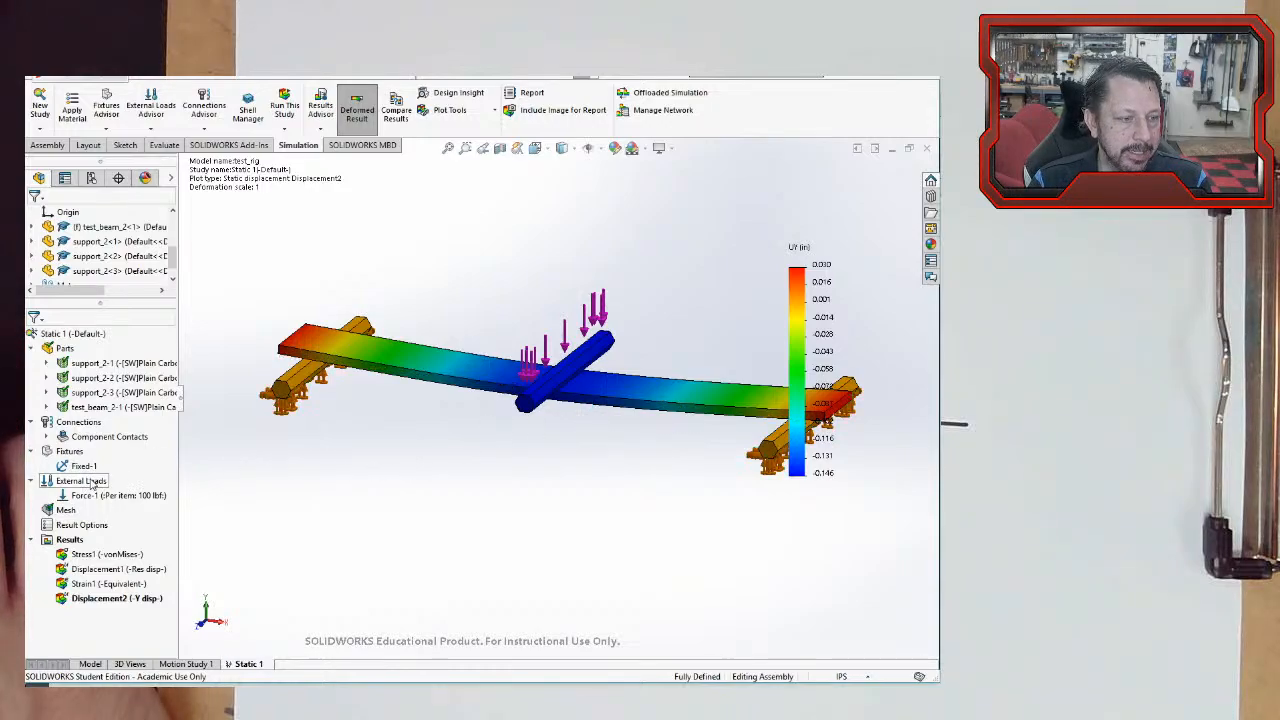
{"action": "right_click", "coordinate": [65, 510]}
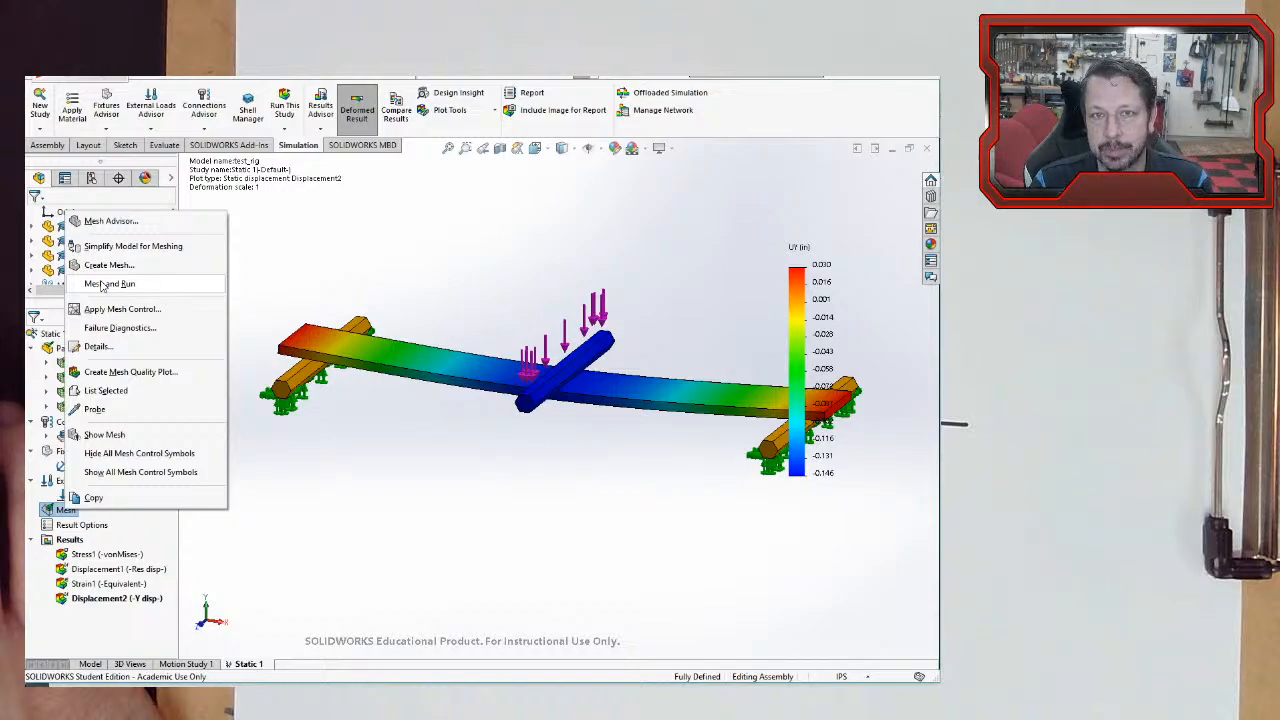
{"action": "left_click", "coordinate": [325, 505]}
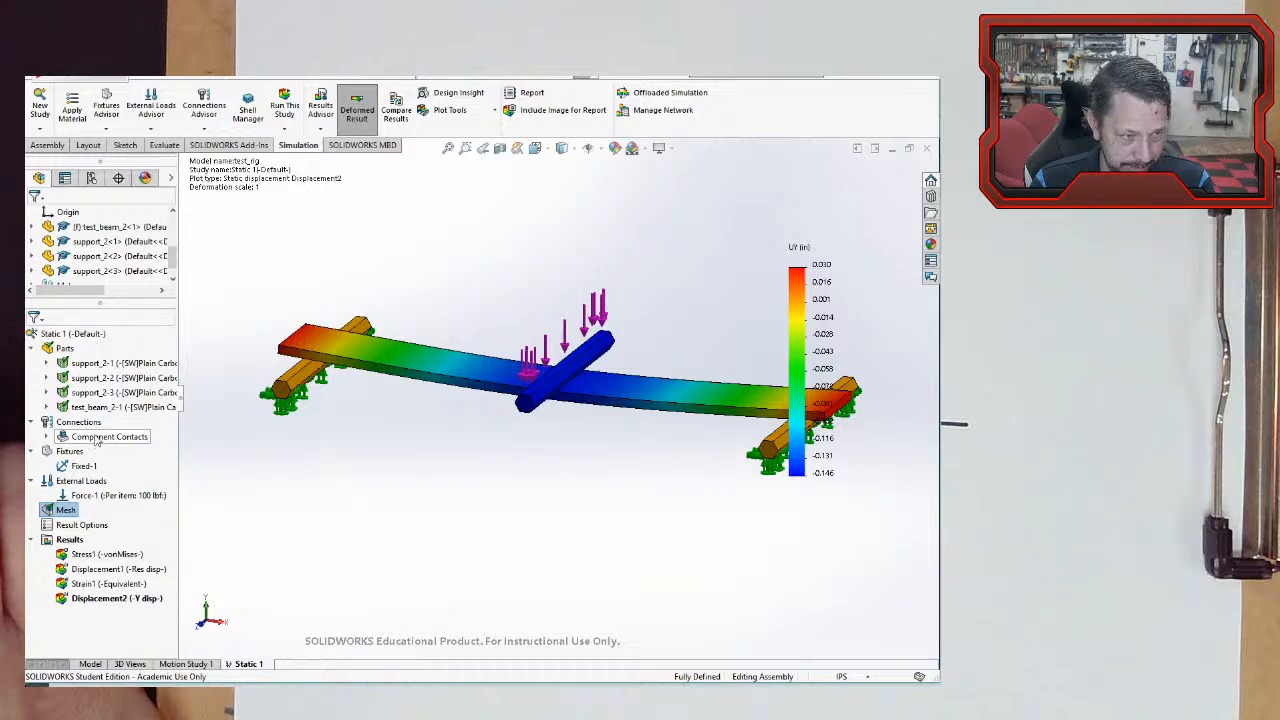
- Review the global component contact's type and friction settings along with the undeformed rig, and close the contact definition
{"action": "left_click", "coordinate": [47, 437]}
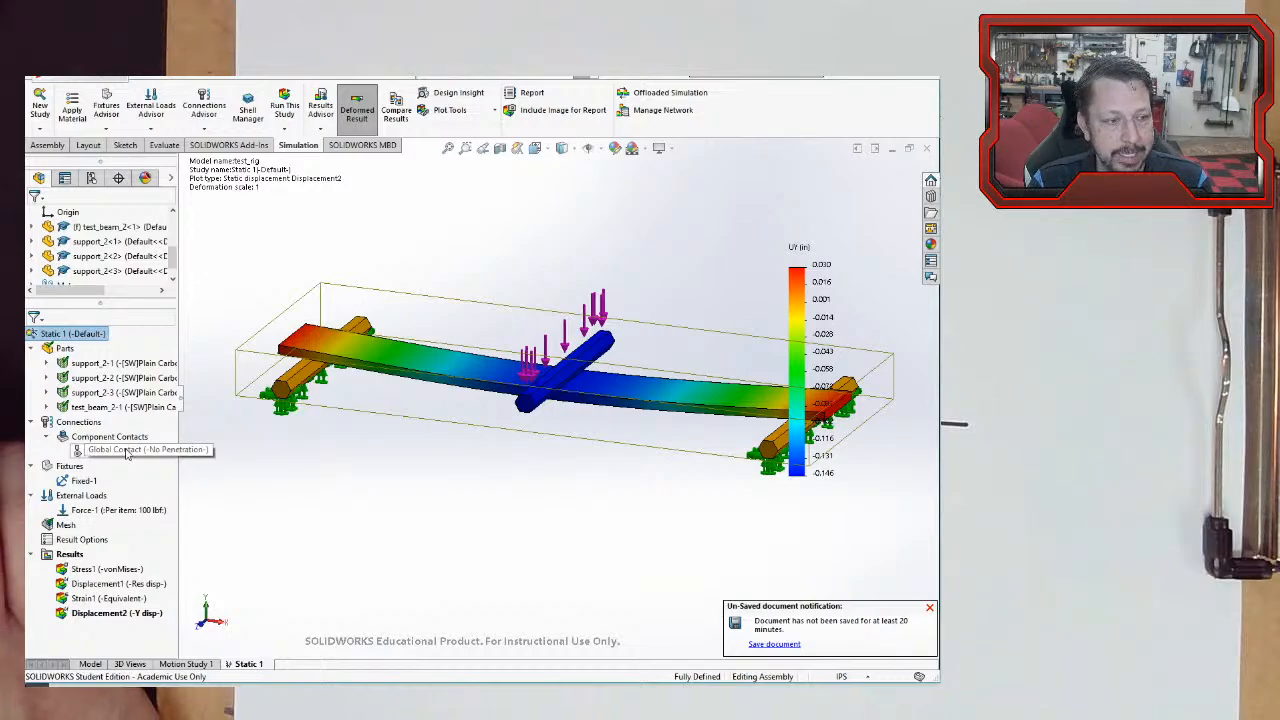
{"action": "right_click", "coordinate": [128, 453]}
{"action": "left_click", "coordinate": [160, 459]}
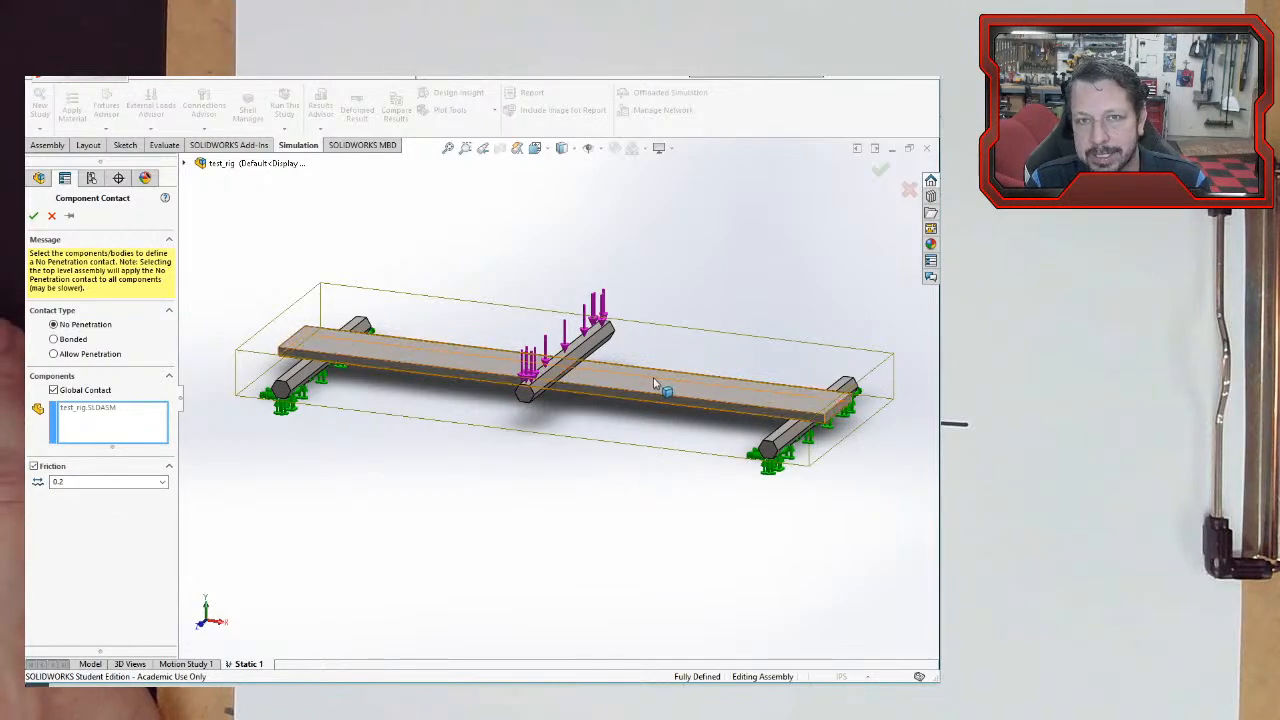
{"action": "middle_click_drag", "start_coordinate": [509, 574], "coordinate": [532, 521]}
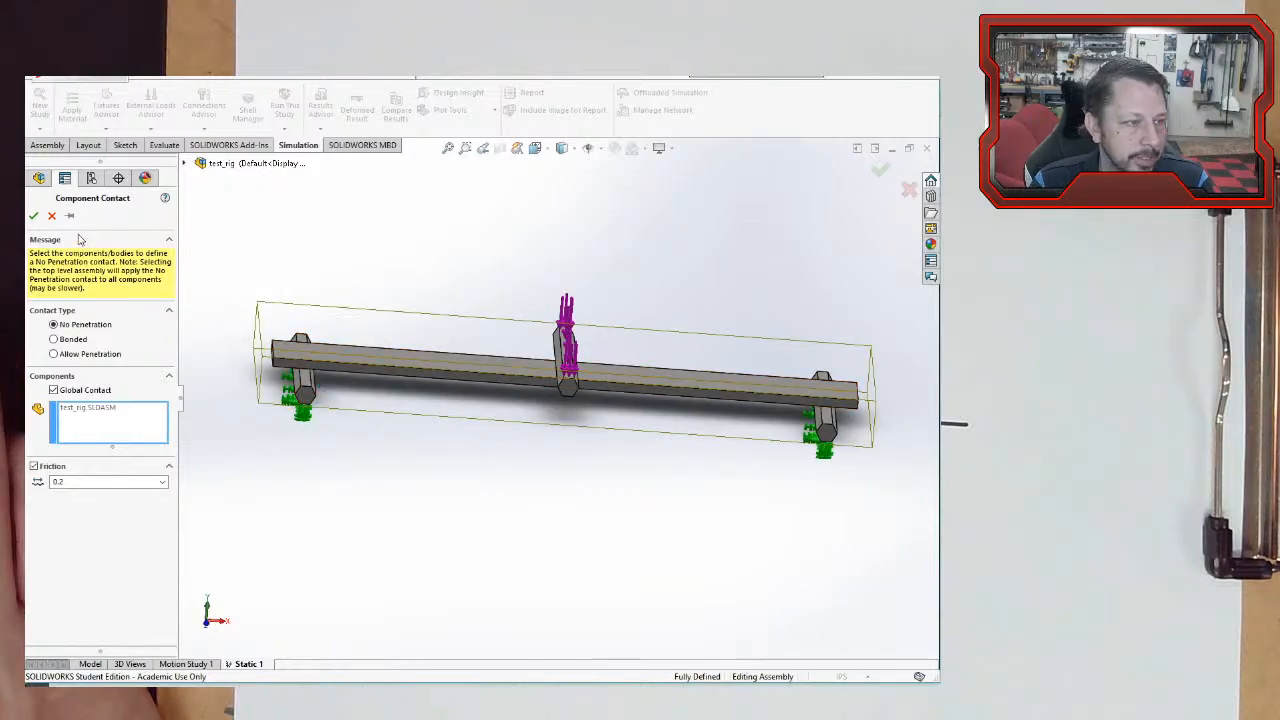
{"action": "left_click", "coordinate": [33, 215]}
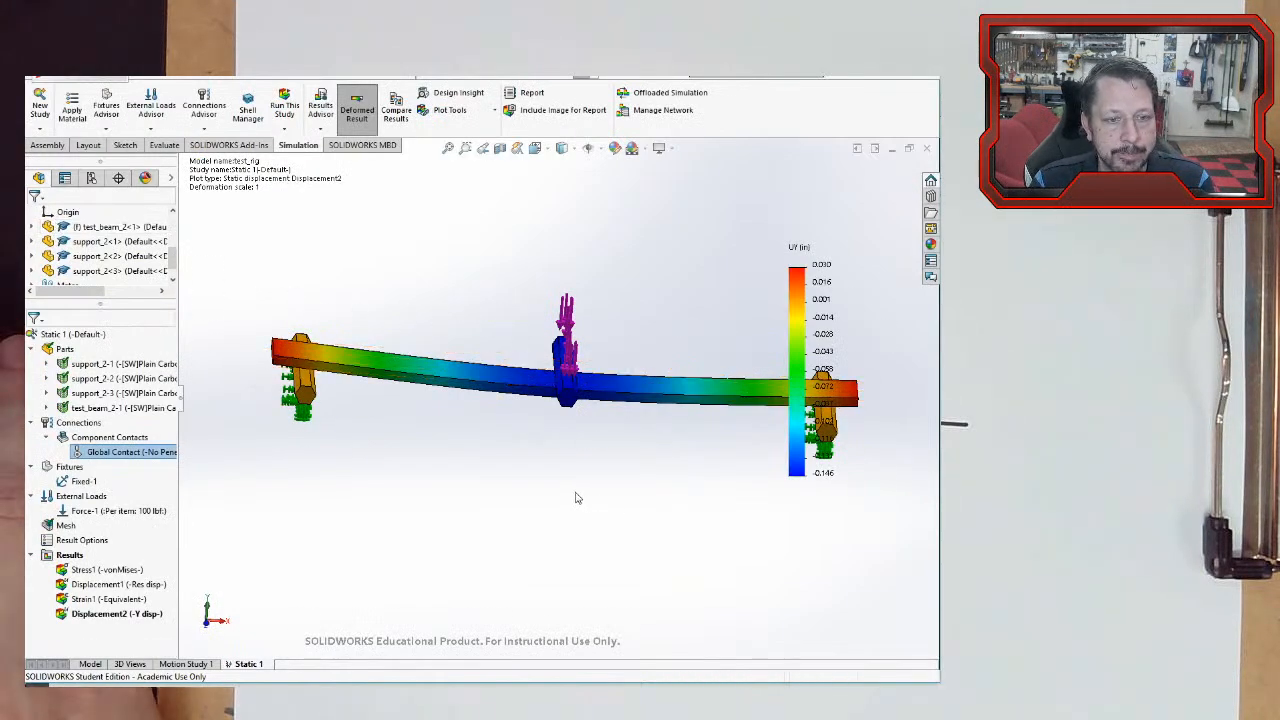
{"action": "mouse_move", "coordinate": [576, 497]}
{"action": "middle_mouse_down"}
{"action": "mouse_move", "coordinate": [514, 483]}
{"action": "mouse_move", "coordinate": [577, 494]}
{"action": "middle_mouse_up"}
{"action": "scroll", "coordinate": [637, 473], "scroll_direction": "up", "scroll_amount": 2}
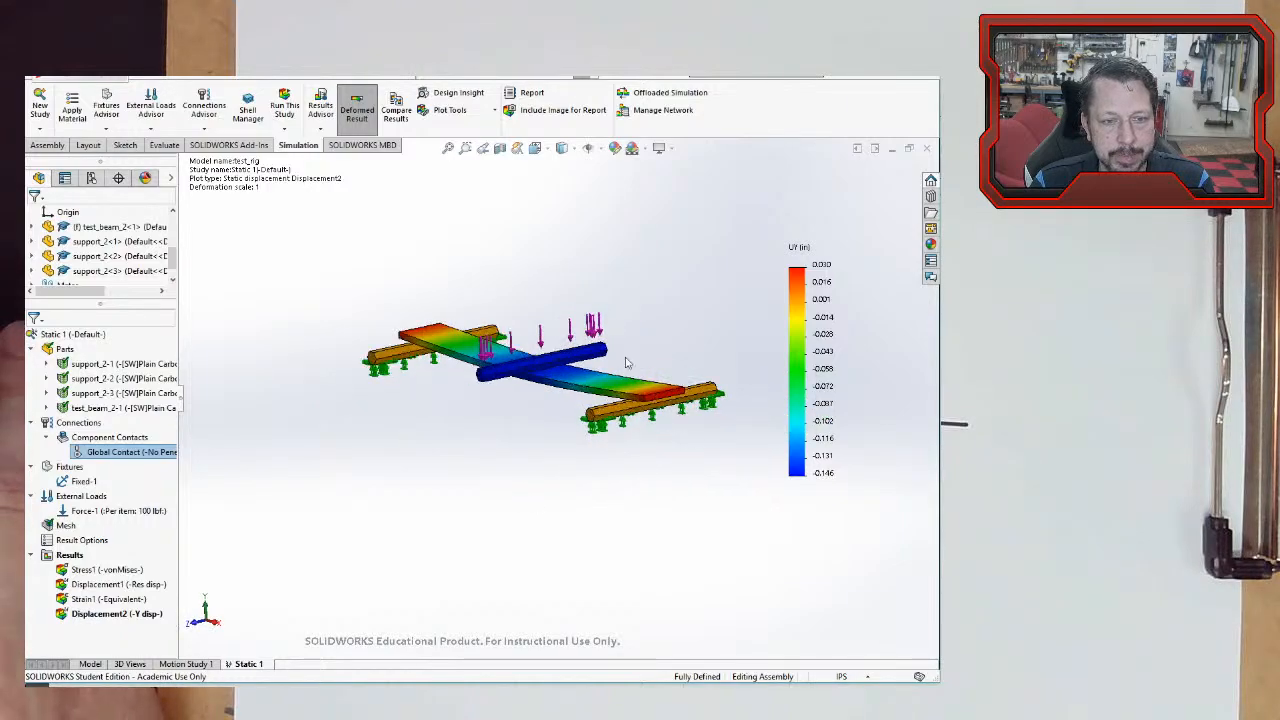